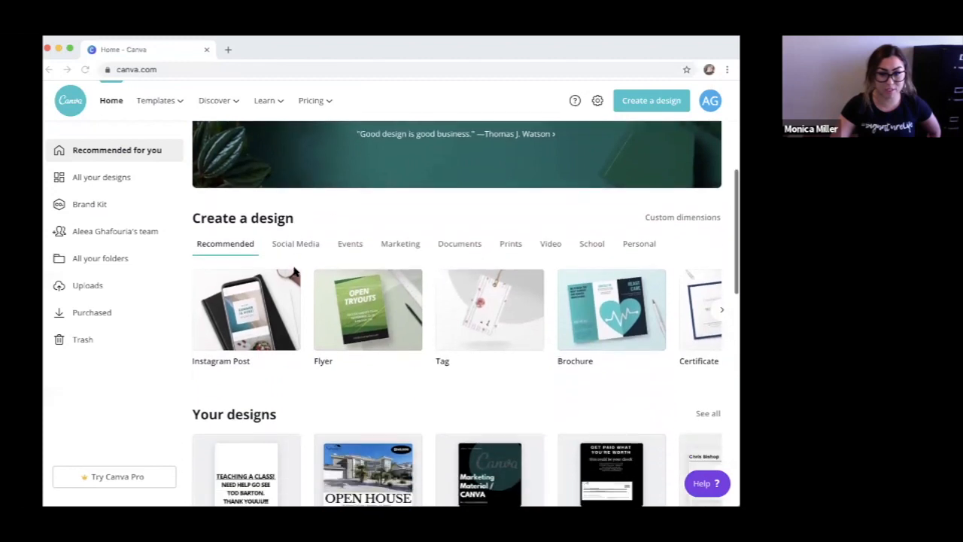
Look over the home page's design types, recent designs and suggested template categories.
{"action": "scroll", "coordinate": [295, 271], "scroll_direction": "down", "scroll_amount": 2}
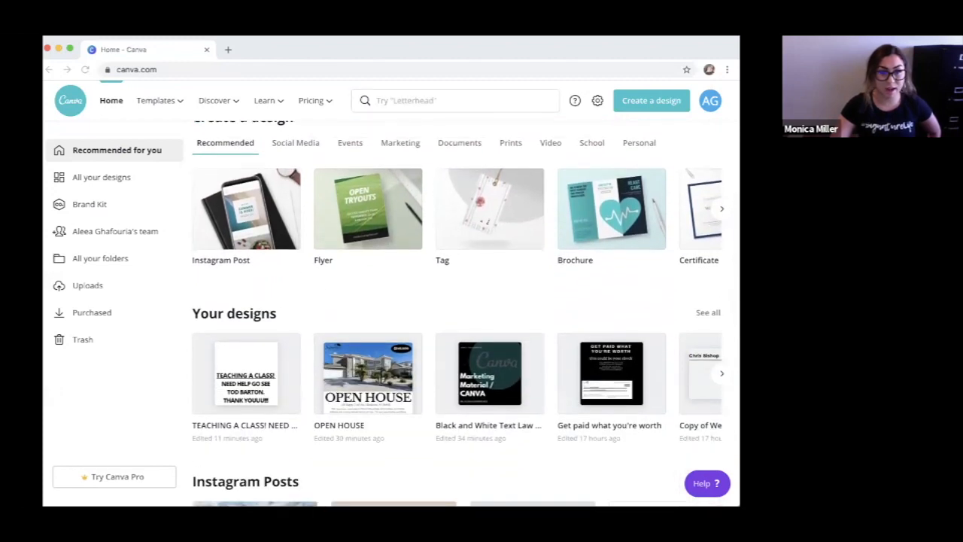
{"action": "scroll", "coordinate": [366, 279], "scroll_direction": "up", "scroll_amount": 2}
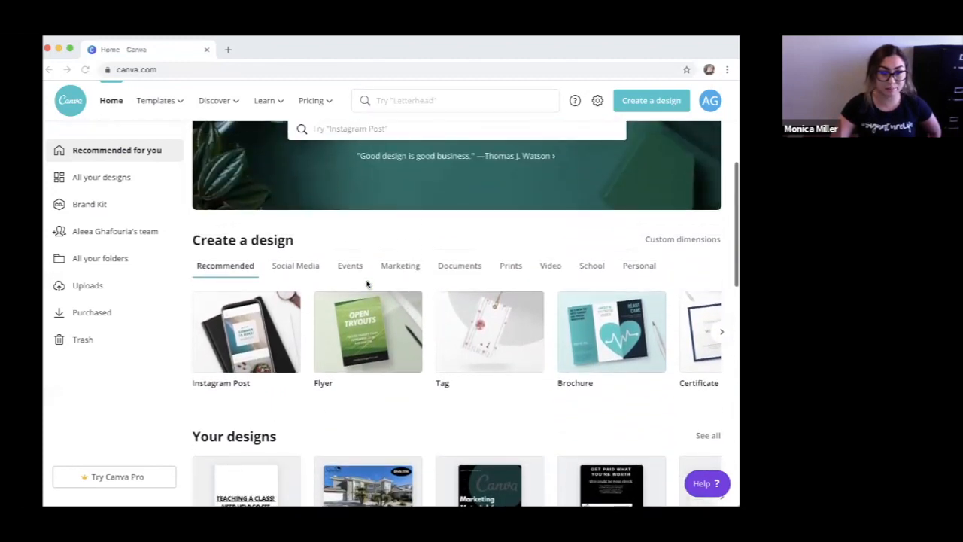
{"action": "scroll", "coordinate": [367, 280], "scroll_direction": "down", "scroll_amount": 4}
{"action": "scroll", "coordinate": [367, 283], "scroll_direction": "down", "scroll_amount": 5}
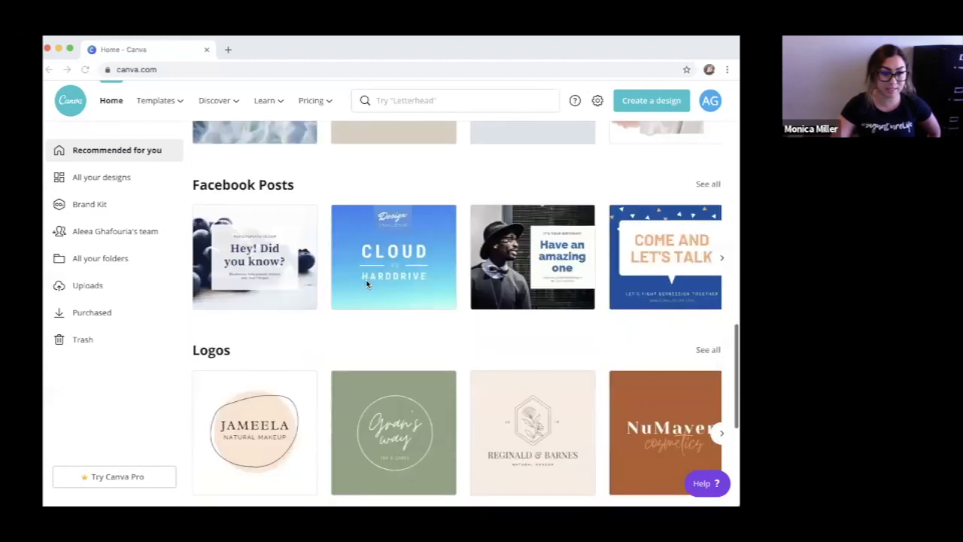
{"action": "scroll", "coordinate": [357, 290], "scroll_direction": "up", "scroll_amount": 2}
{"action": "scroll", "coordinate": [356, 295], "scroll_direction": "up", "scroll_amount": 5}
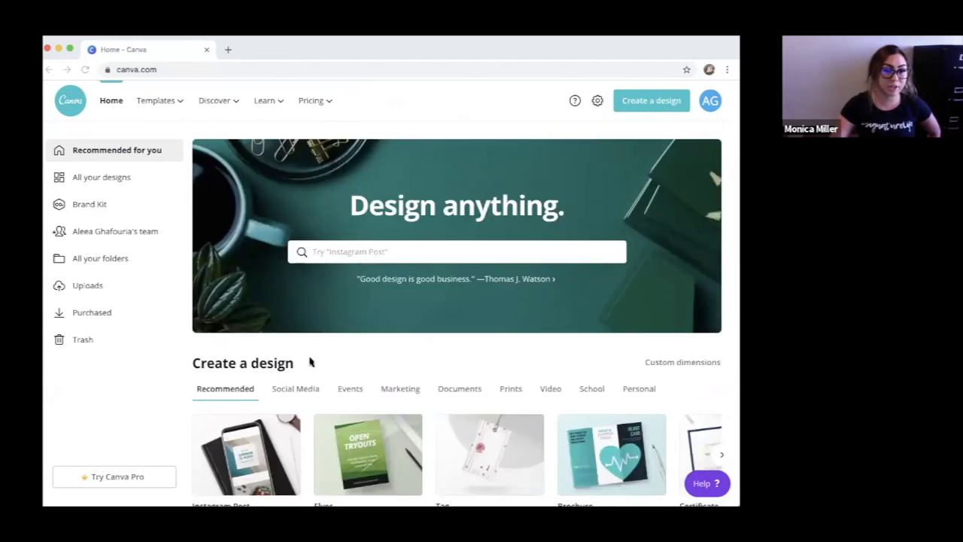
{"action": "scroll", "coordinate": [328, 249], "scroll_direction": "down", "scroll_amount": 1}
{"action": "scroll", "coordinate": [327, 251], "scroll_direction": "down", "scroll_amount": 1}
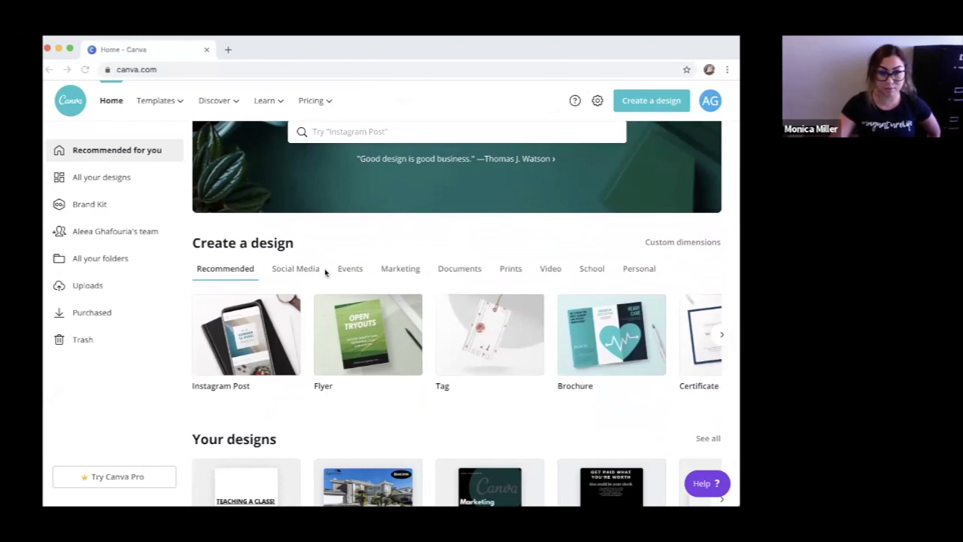
{"action": "scroll", "coordinate": [316, 274], "scroll_direction": "down", "scroll_amount": 1}
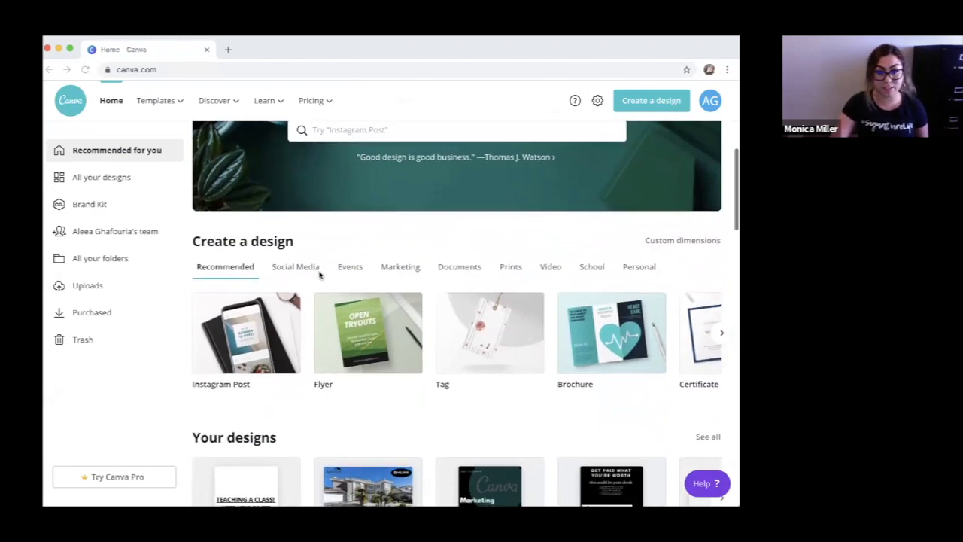
{"action": "scroll", "coordinate": [320, 274], "scroll_direction": "down", "scroll_amount": 4}
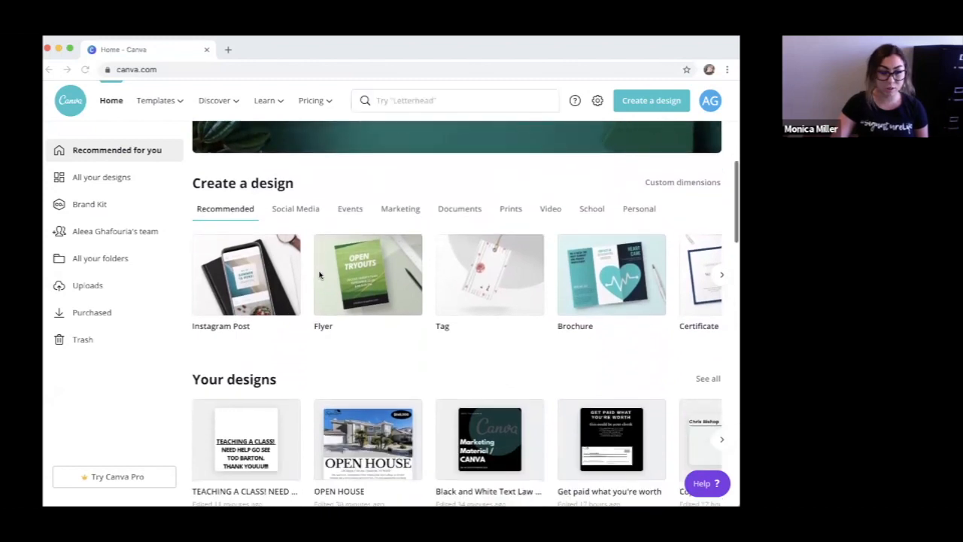
Open the full list of your own designs and browse through the earlier projects.
{"action": "left_click", "coordinate": [706, 295]}
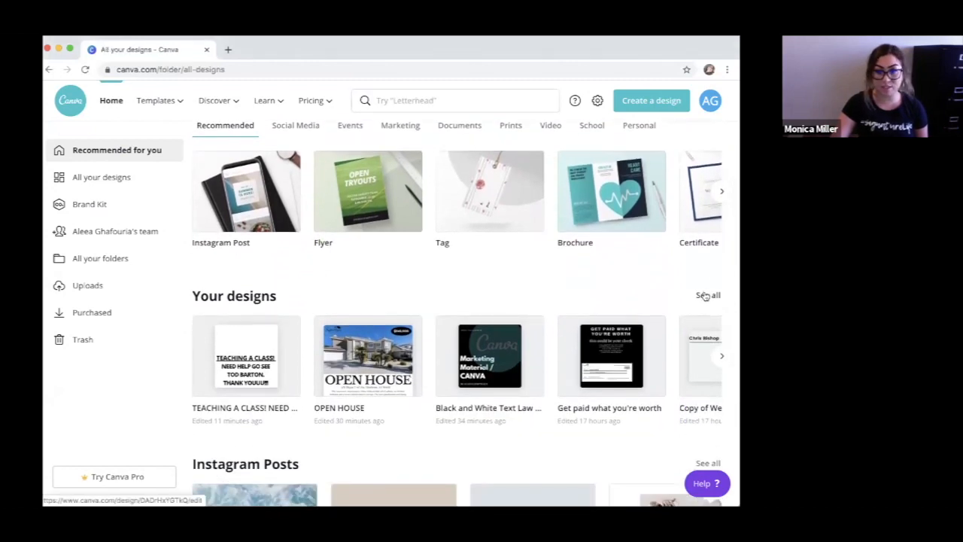
{"action": "scroll", "coordinate": [564, 288], "scroll_direction": "down", "scroll_amount": 5}
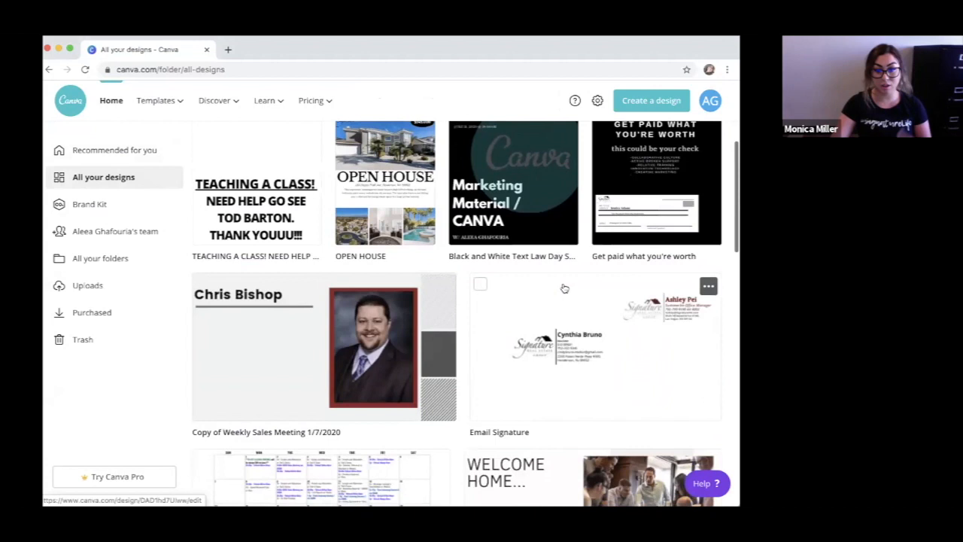
{"action": "scroll", "coordinate": [566, 289], "scroll_direction": "down", "scroll_amount": 10}
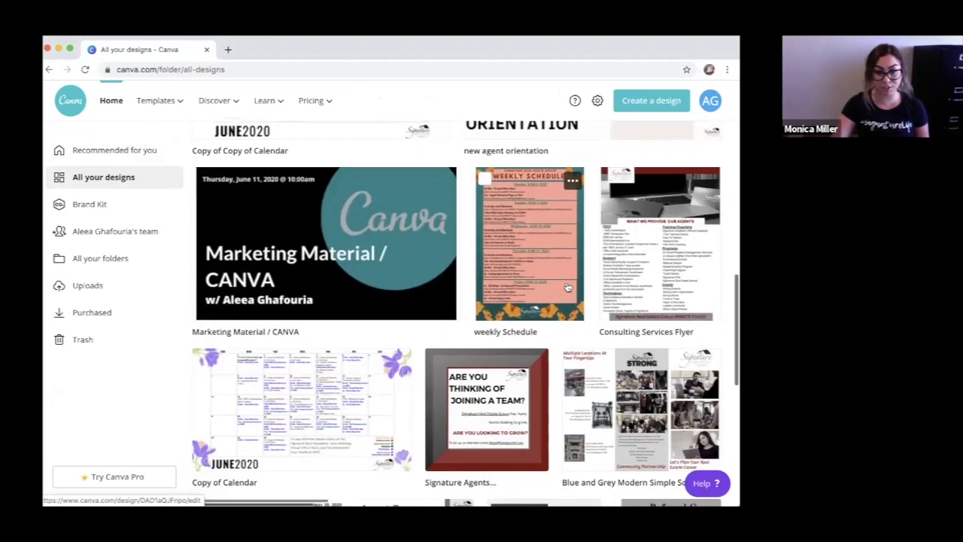
{"action": "scroll", "coordinate": [568, 288], "scroll_direction": "down", "scroll_amount": 8}
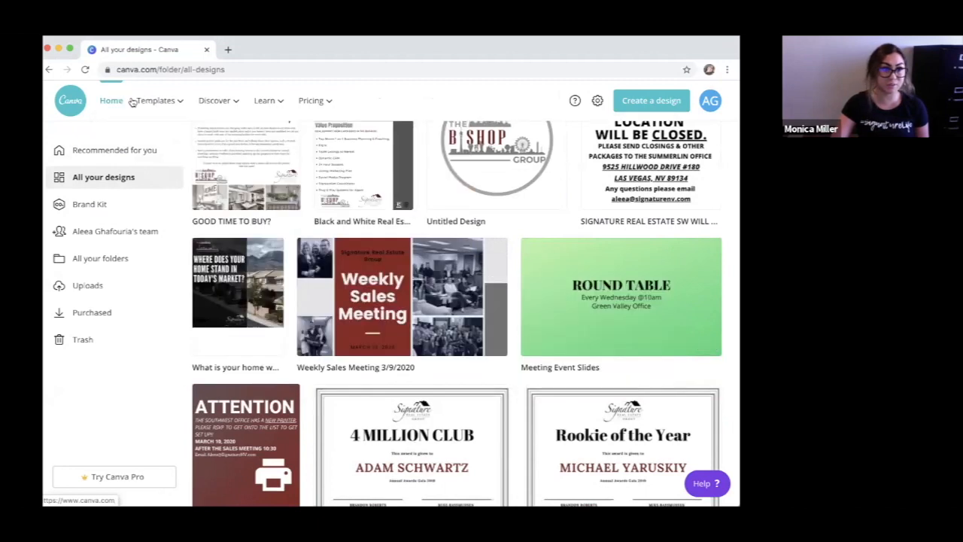
Return to the home page and browse its template categories, from Instagram posts and flyers through to cards and animated social media.
{"action": "mouse_move", "coordinate": [135, 103]}
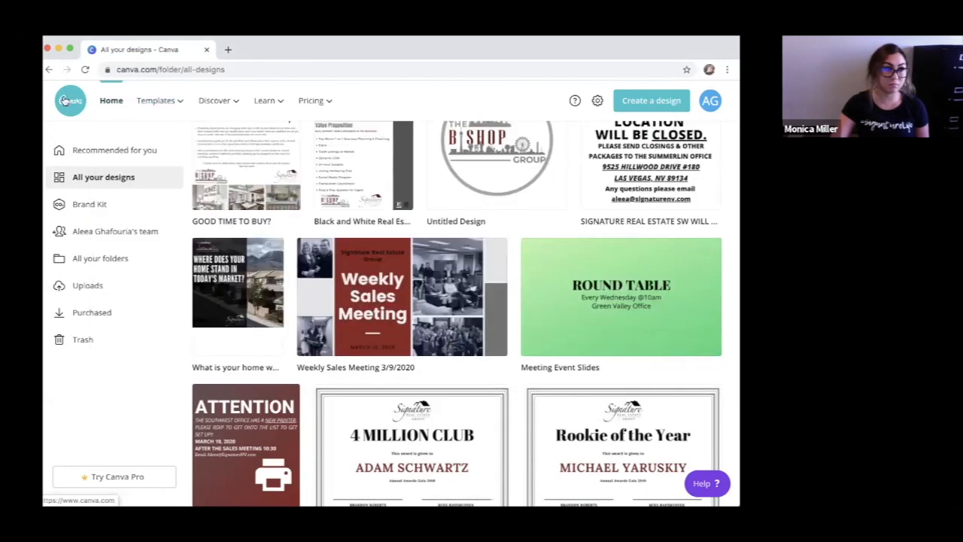
{"action": "left_click", "coordinate": [65, 100]}
{"action": "scroll", "coordinate": [376, 293], "scroll_direction": "down", "scroll_amount": 10}
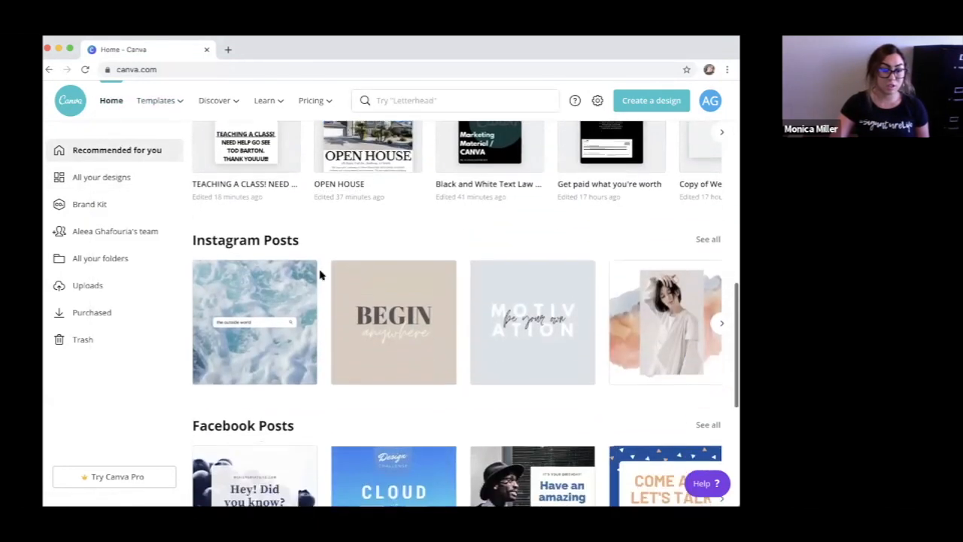
{"action": "scroll", "coordinate": [391, 249], "scroll_direction": "down", "scroll_amount": 2}
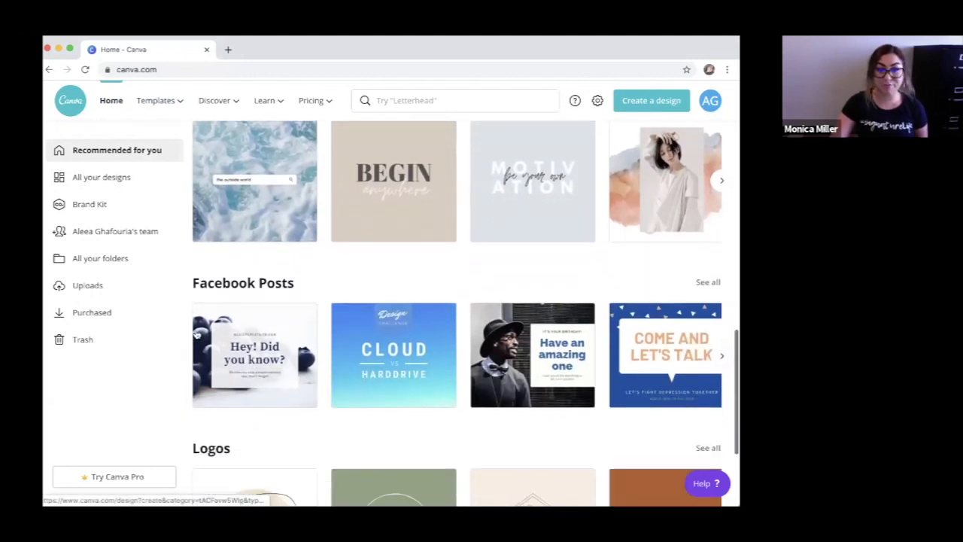
{"action": "scroll", "coordinate": [293, 315], "scroll_direction": "down", "scroll_amount": 5}
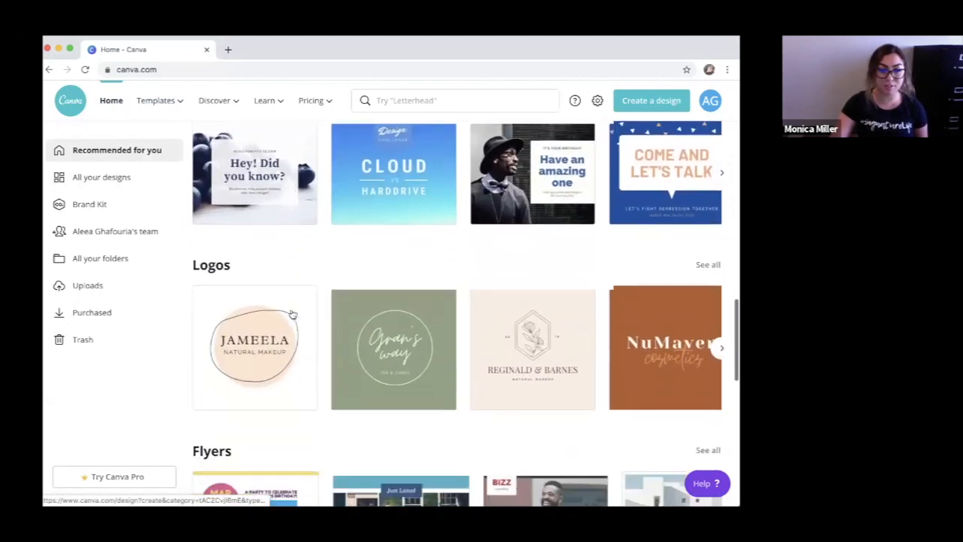
{"action": "scroll", "coordinate": [293, 315], "scroll_direction": "down", "scroll_amount": 2}
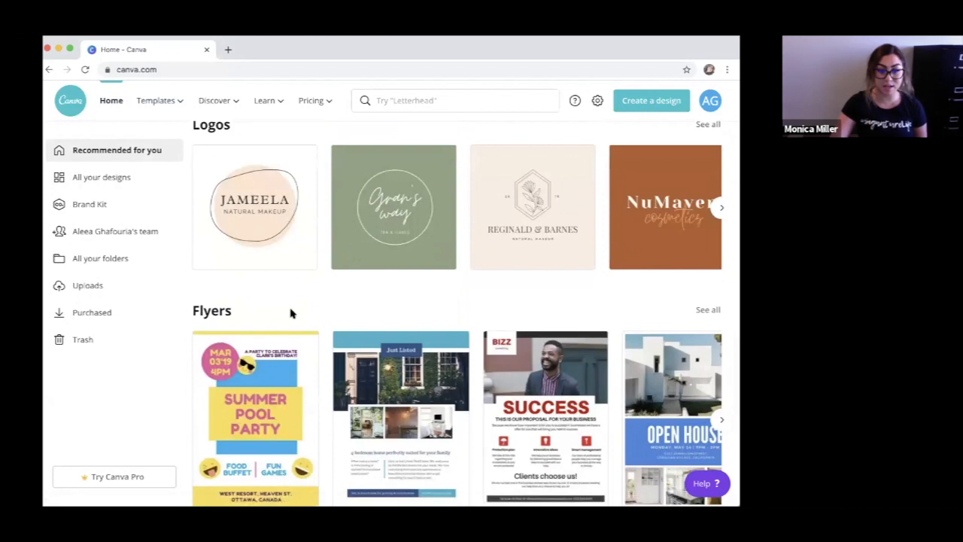
{"action": "scroll", "coordinate": [293, 315], "scroll_direction": "down", "scroll_amount": 1}
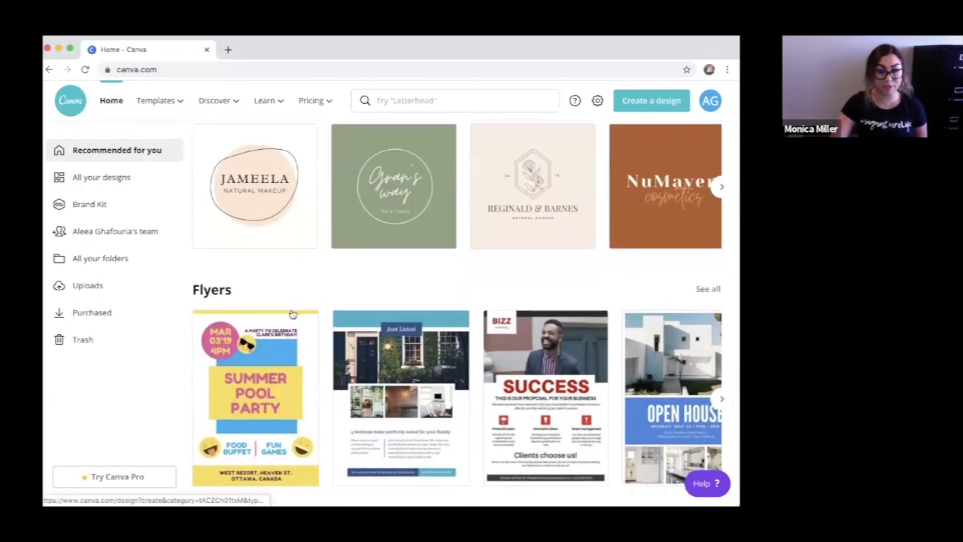
{"action": "scroll", "coordinate": [293, 314], "scroll_direction": "down", "scroll_amount": 2}
{"action": "scroll", "coordinate": [313, 292], "scroll_direction": "down", "scroll_amount": 1}
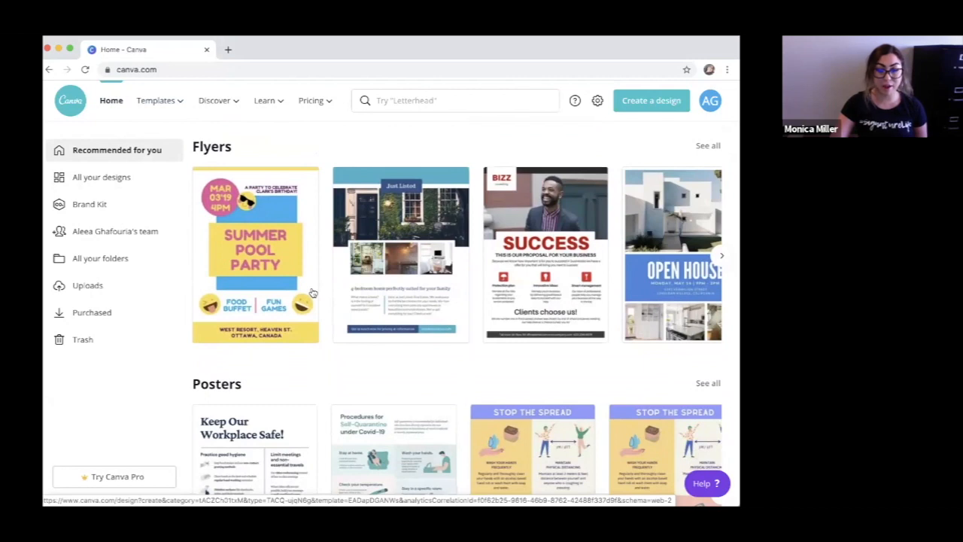
{"action": "scroll", "coordinate": [313, 291], "scroll_direction": "down", "scroll_amount": 1}
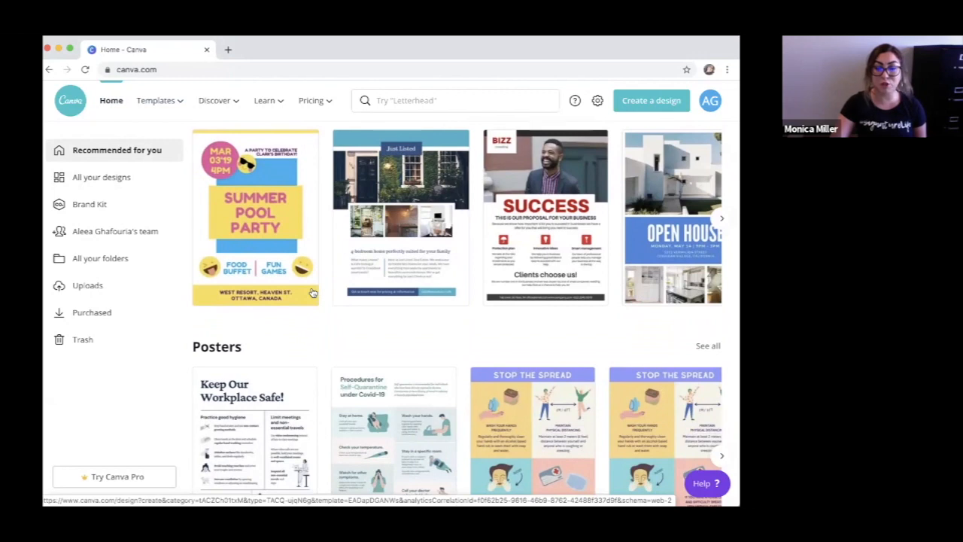
{"action": "scroll", "coordinate": [313, 292], "scroll_direction": "down", "scroll_amount": 2}
{"action": "scroll", "coordinate": [313, 292], "scroll_direction": "down", "scroll_amount": 2}
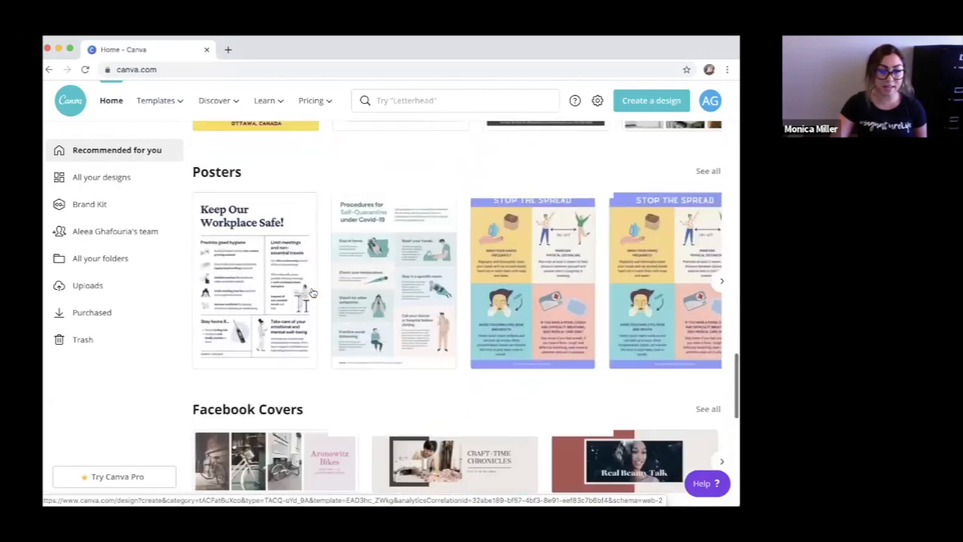
{"action": "scroll", "coordinate": [313, 292], "scroll_direction": "down", "scroll_amount": 2}
{"action": "scroll", "coordinate": [313, 292], "scroll_direction": "down", "scroll_amount": 2}
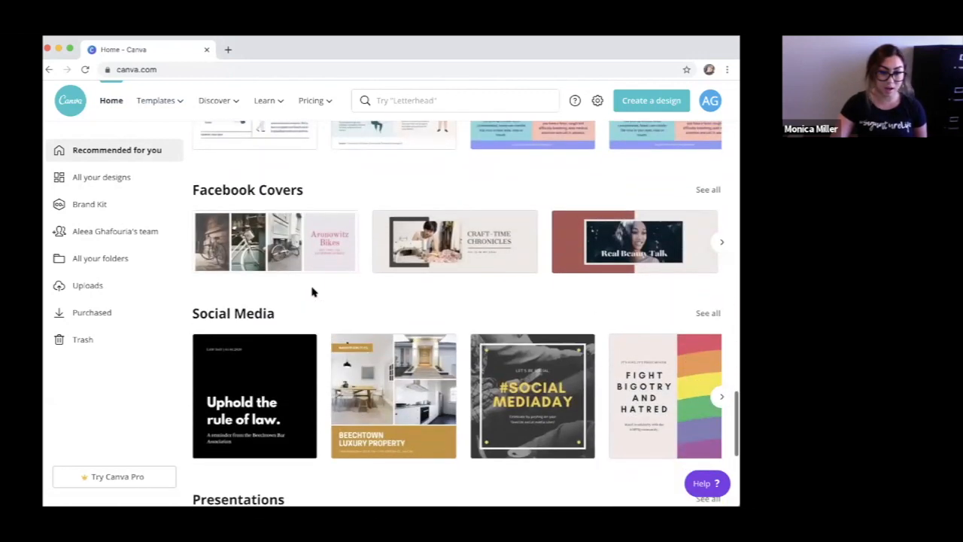
{"action": "scroll", "coordinate": [313, 292], "scroll_direction": "down", "scroll_amount": 7}
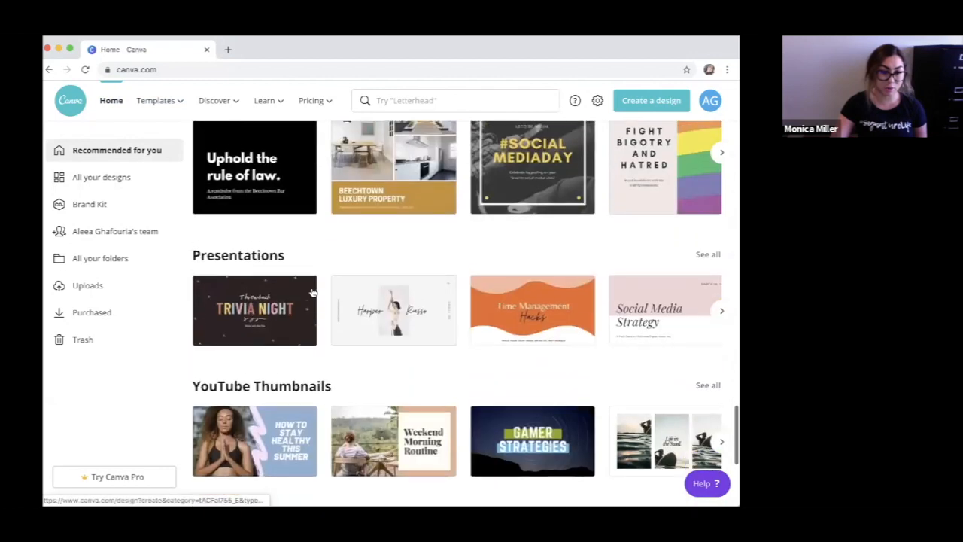
{"action": "scroll", "coordinate": [313, 292], "scroll_direction": "down", "scroll_amount": 3}
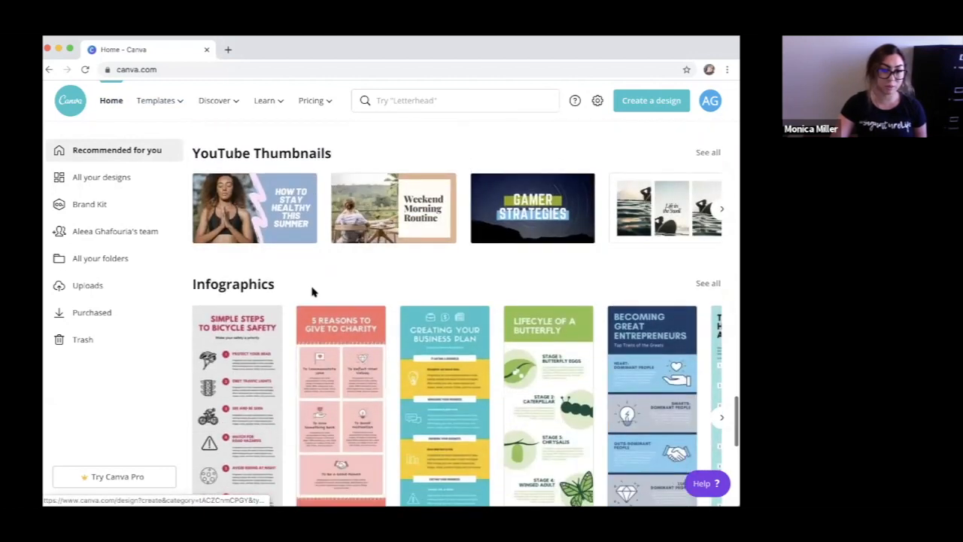
{"action": "scroll", "coordinate": [313, 292], "scroll_direction": "down", "scroll_amount": 6}
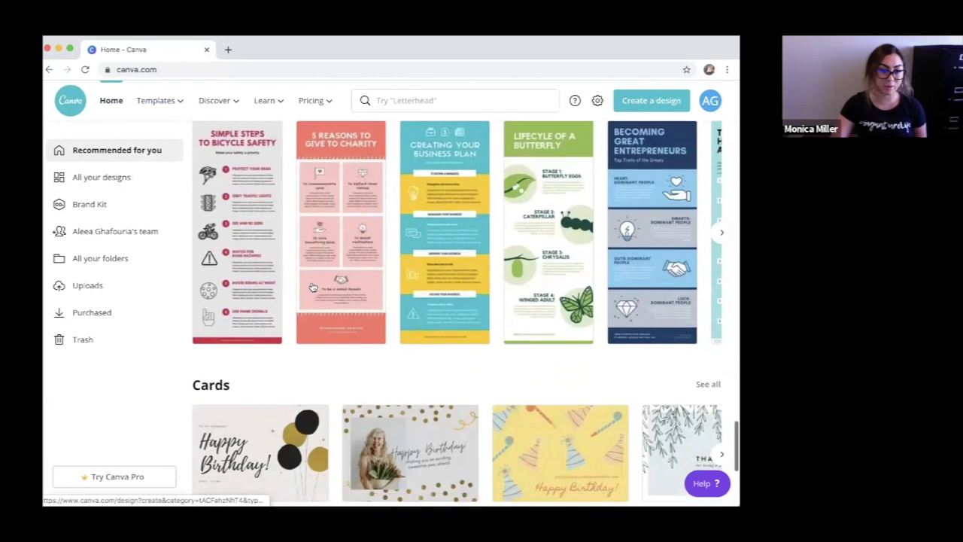
{"action": "scroll", "coordinate": [315, 285], "scroll_direction": "down", "scroll_amount": 4}
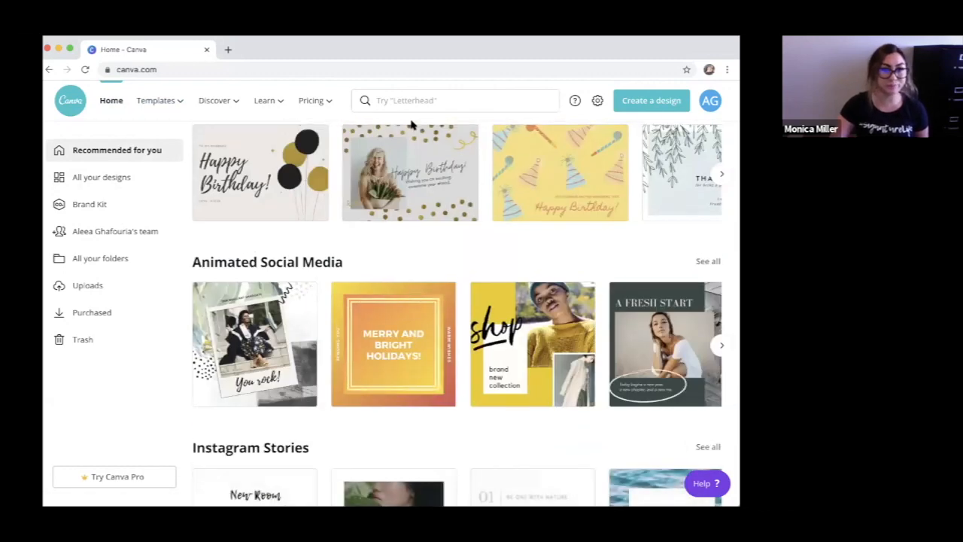
Create a new blank flyer from the Marketing design types.
{"action": "scroll", "coordinate": [542, 348], "scroll_direction": "up", "scroll_amount": 20}
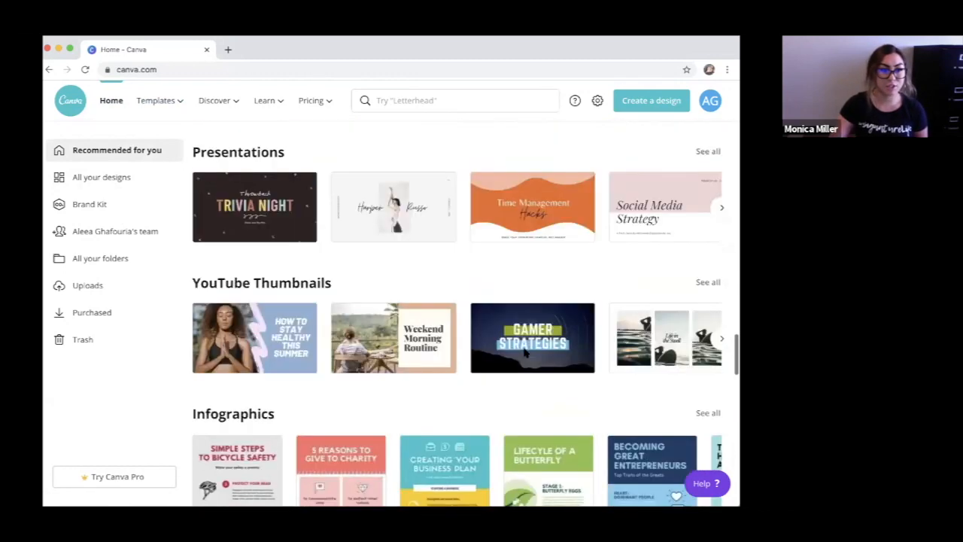
{"action": "scroll", "coordinate": [524, 354], "scroll_direction": "up", "scroll_amount": 15}
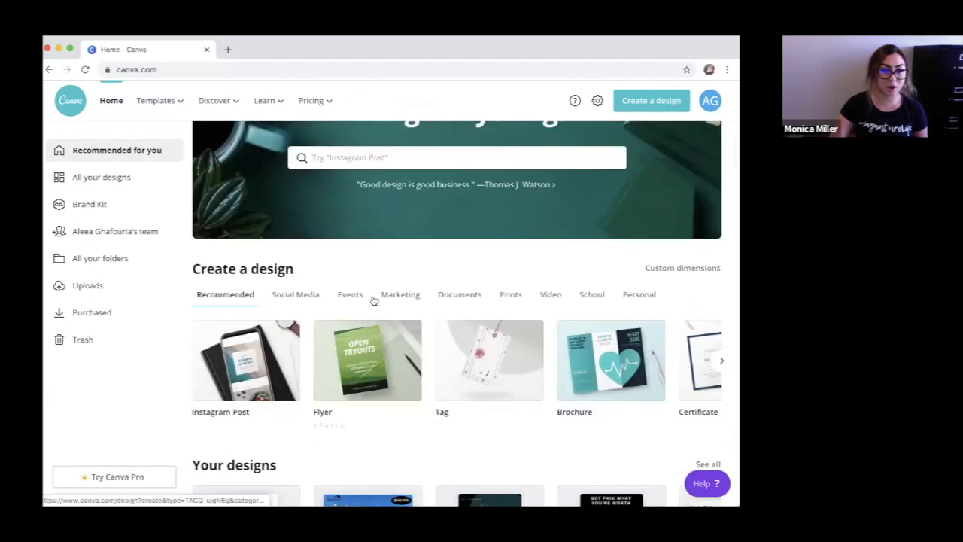
{"action": "left_click", "coordinate": [400, 294]}
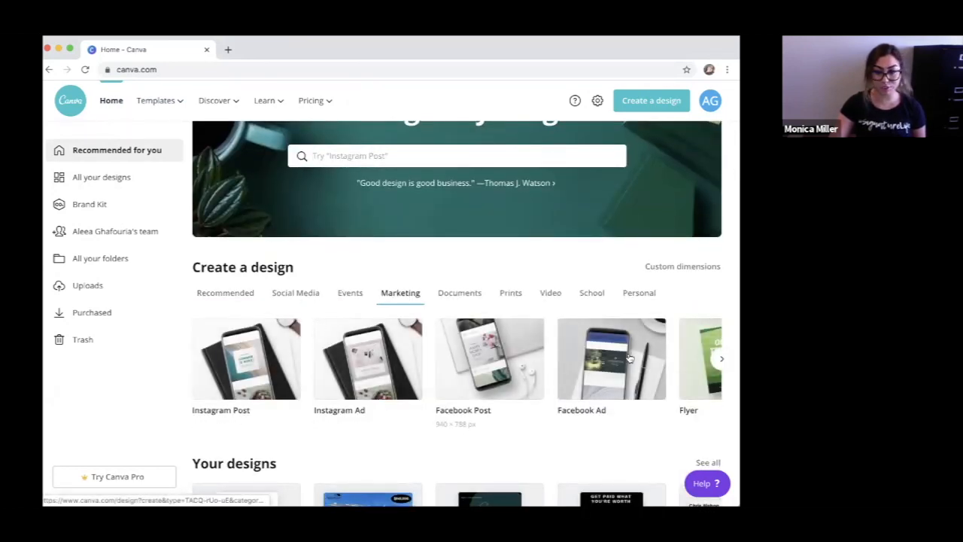
{"action": "left_click", "coordinate": [692, 361]}
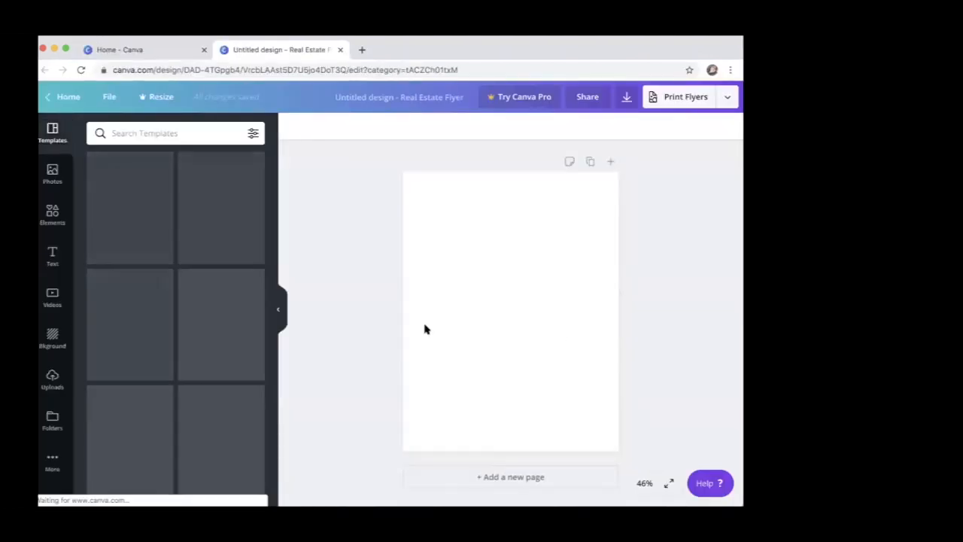
Browse the Event Flyer and Marketing Flyer template collections for the new design.
{"action": "scroll", "coordinate": [220, 320], "scroll_direction": "down", "scroll_amount": 1}
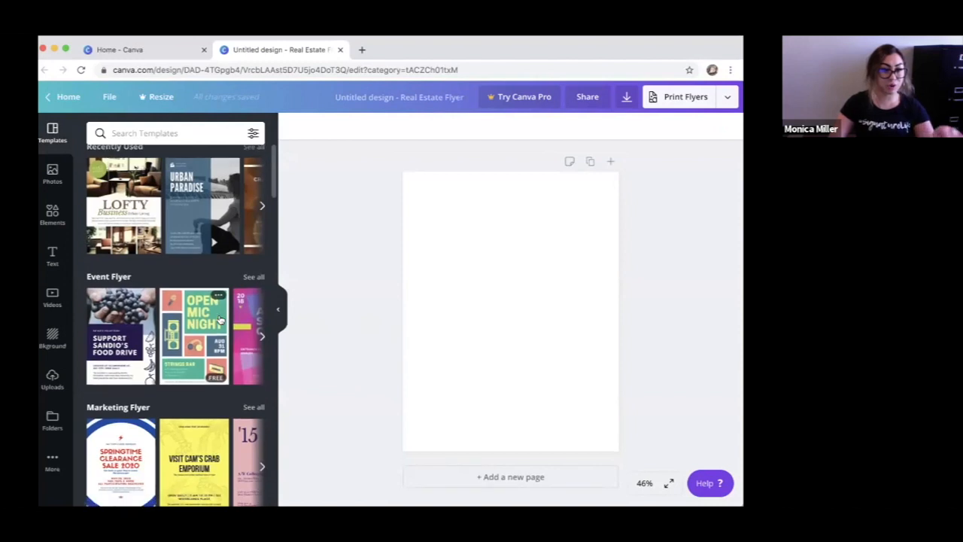
{"action": "scroll", "coordinate": [220, 320], "scroll_direction": "down", "scroll_amount": 2}
{"action": "scroll", "coordinate": [216, 319], "scroll_direction": "right", "scroll_amount": 3}
{"action": "scroll", "coordinate": [213, 318], "scroll_direction": "right", "scroll_amount": 5}
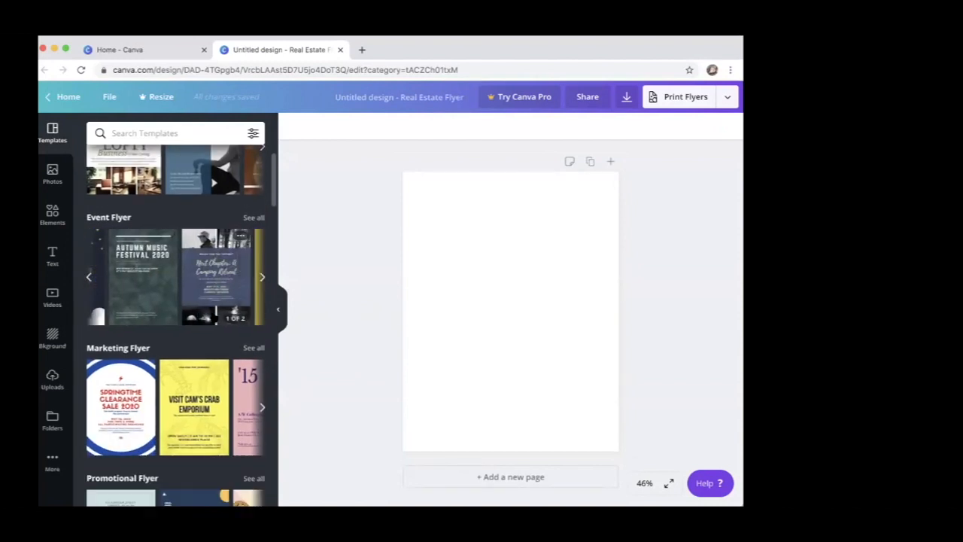
{"action": "scroll", "coordinate": [214, 318], "scroll_direction": "right", "scroll_amount": 2}
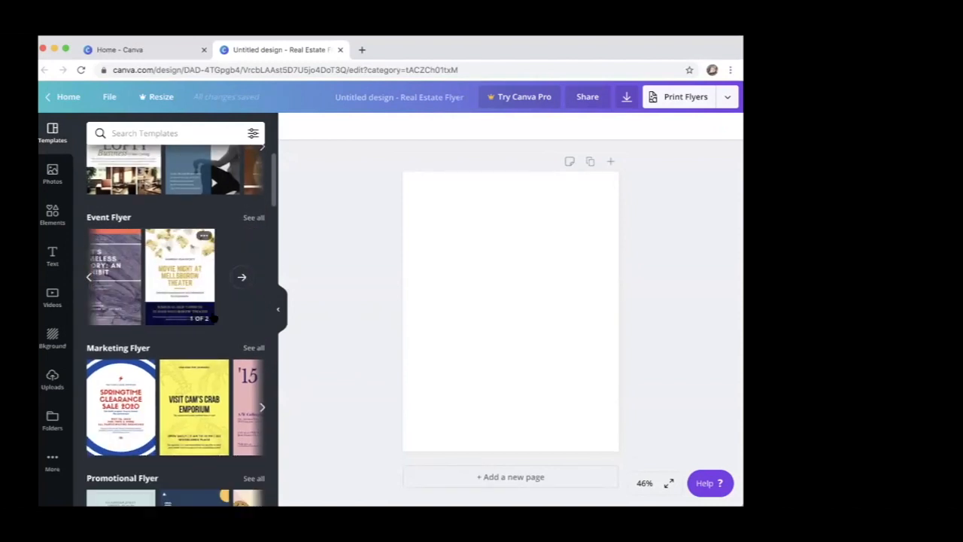
{"action": "scroll", "coordinate": [214, 318], "scroll_direction": "down", "scroll_amount": 1}
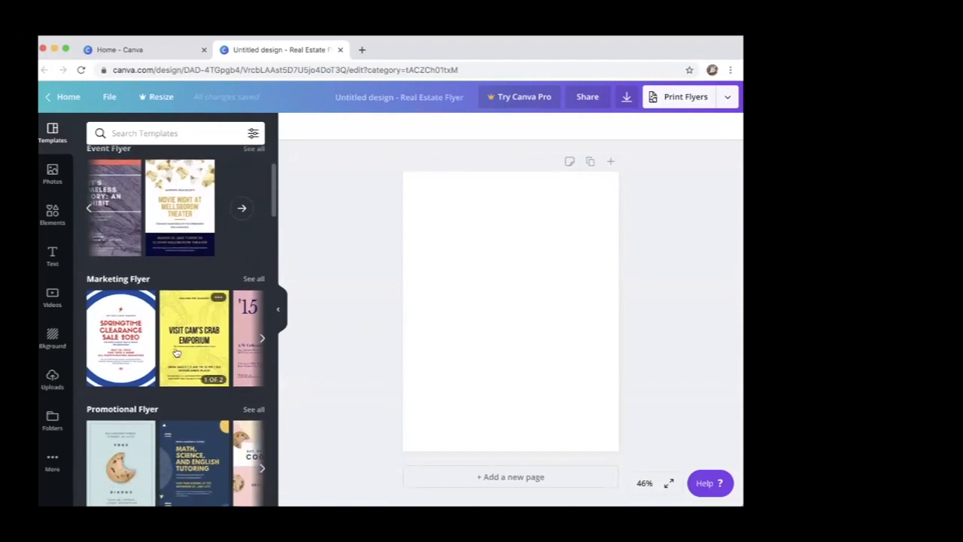
{"action": "scroll", "coordinate": [184, 329], "scroll_direction": "right", "scroll_amount": 5}
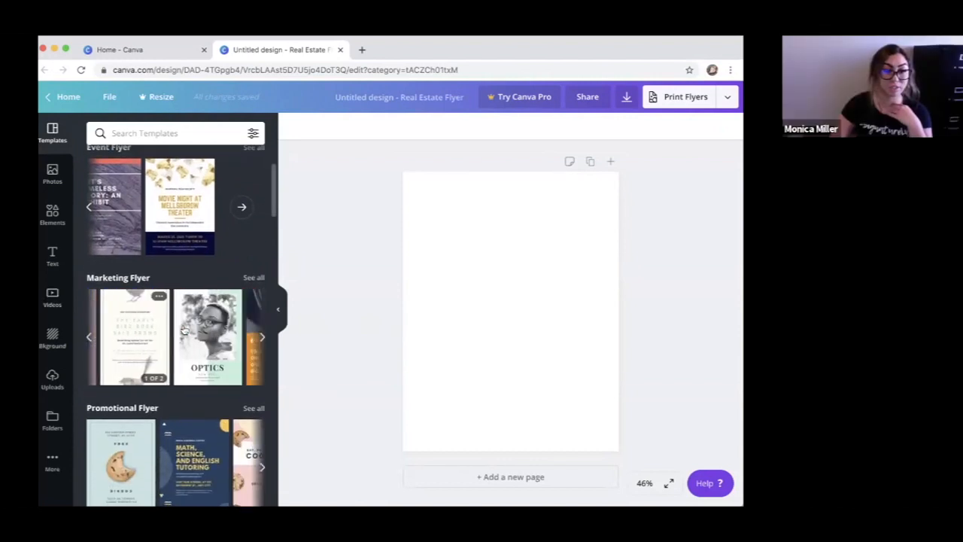
{"action": "scroll", "coordinate": [184, 329], "scroll_direction": "right", "scroll_amount": 5}
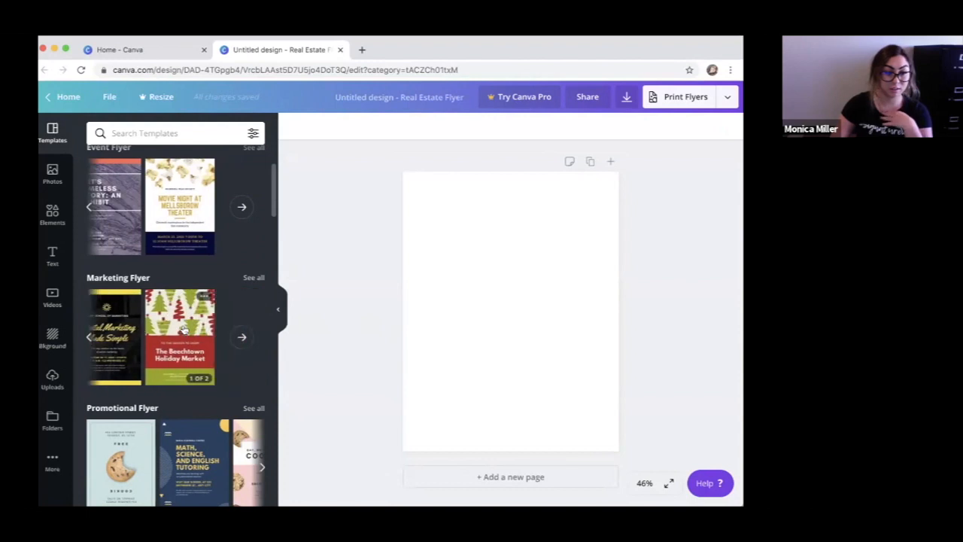
Apply the recently used LOFTY Business Urban Living flyer template to the blank page.
{"action": "scroll", "coordinate": [184, 329], "scroll_direction": "down", "scroll_amount": 3}
{"action": "scroll", "coordinate": [183, 330], "scroll_direction": "up", "scroll_amount": 5}
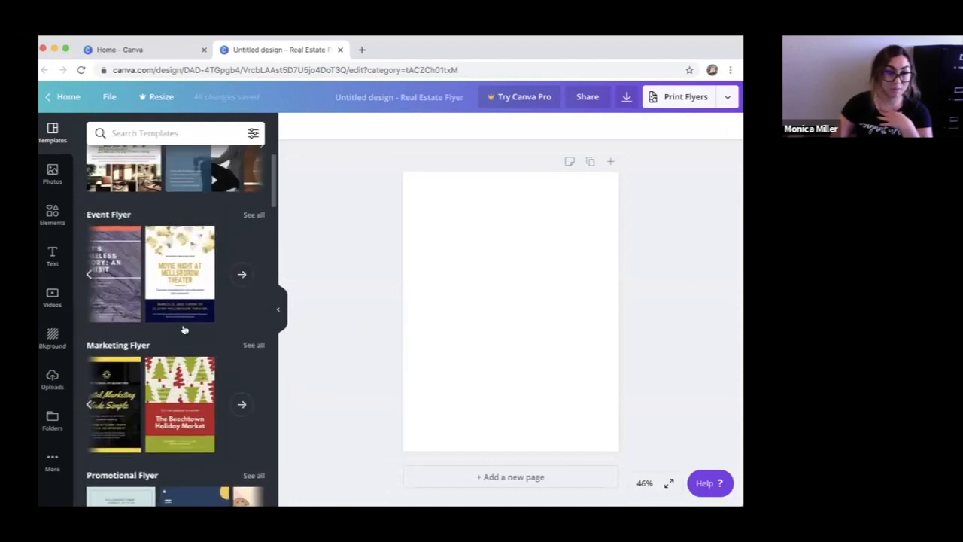
{"action": "left_click", "coordinate": [141, 223]}
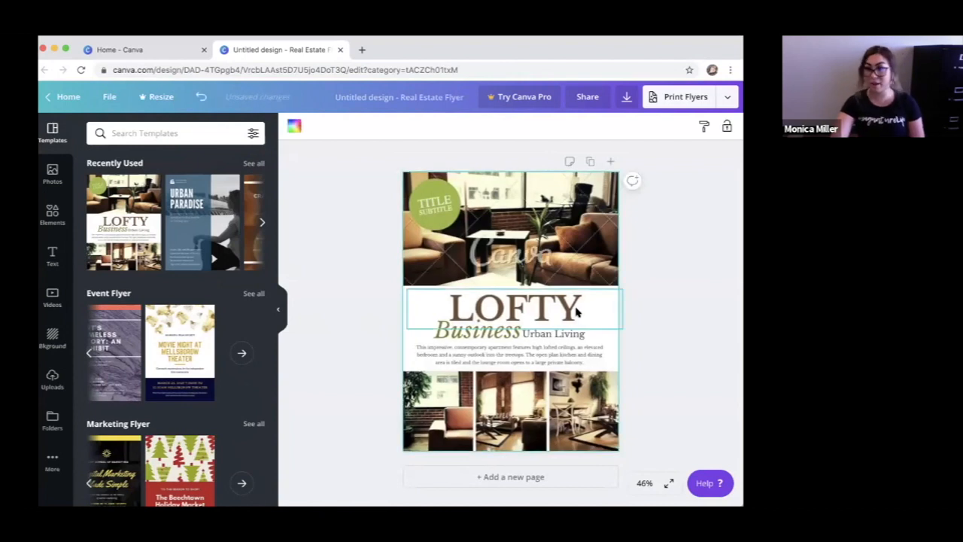
Replace the flyer's LOFTY heading text with "OPEN HOUSE".
{"action": "left_click", "coordinate": [577, 309]}
{"action": "double_click", "coordinate": [575, 308]}
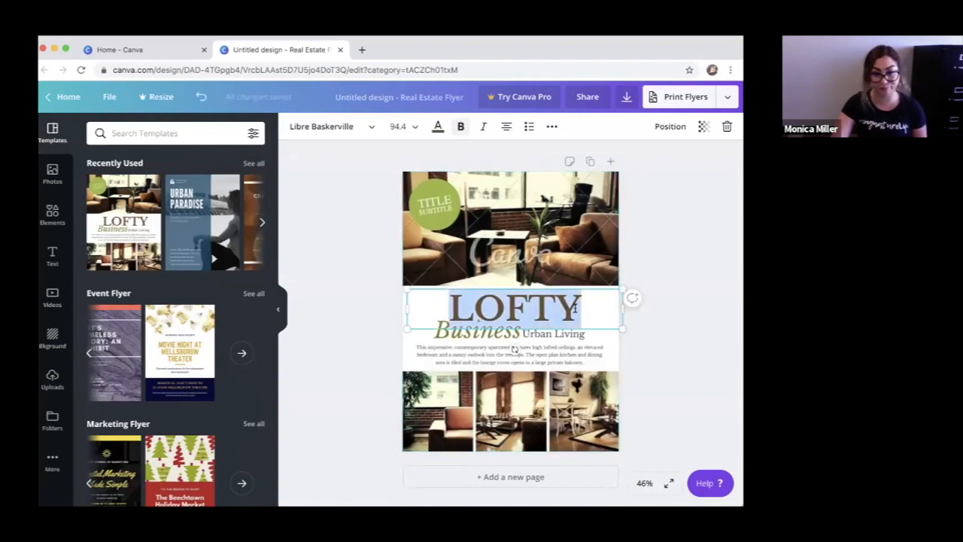
{"action": "type", "text": "OPEN"}
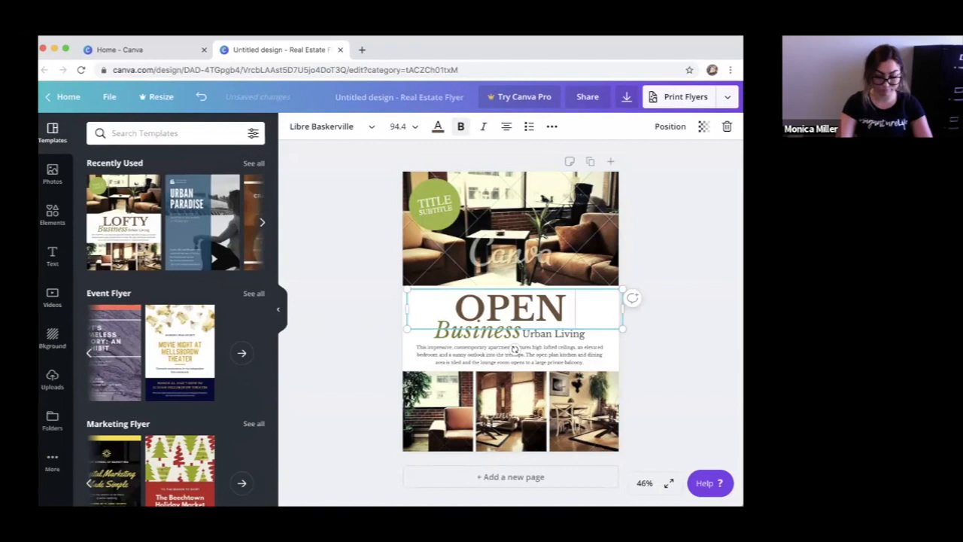
{"action": "type", "text": " HOUSE"}
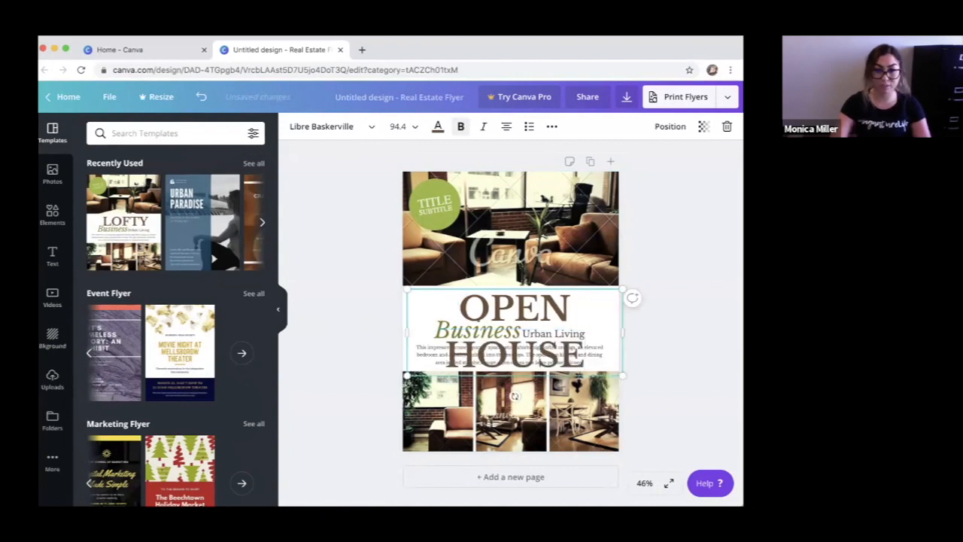
Set the font size of the whole OPEN HOUSE heading to 80.
{"action": "left_click_drag", "start_coordinate": [454, 302], "coordinate": [579, 347]}
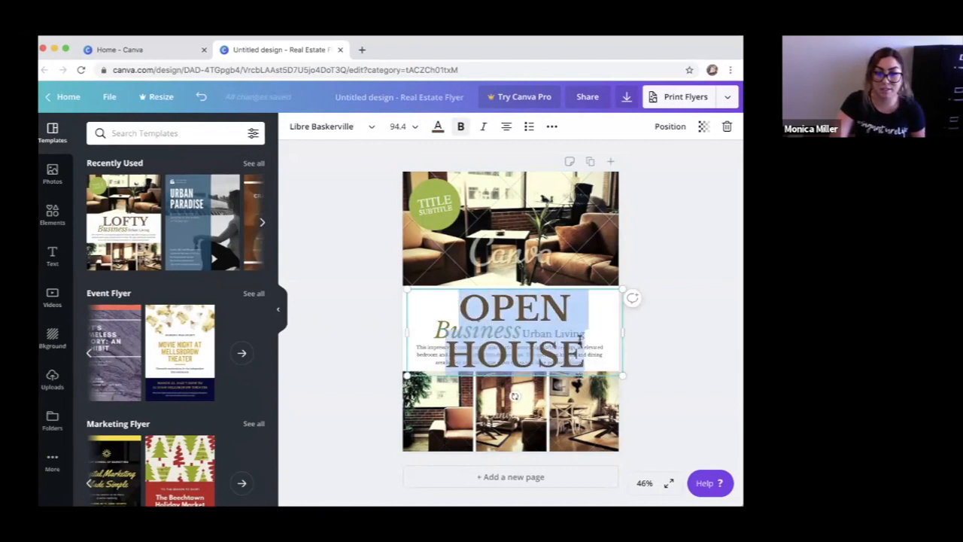
{"action": "left_click", "coordinate": [415, 129]}
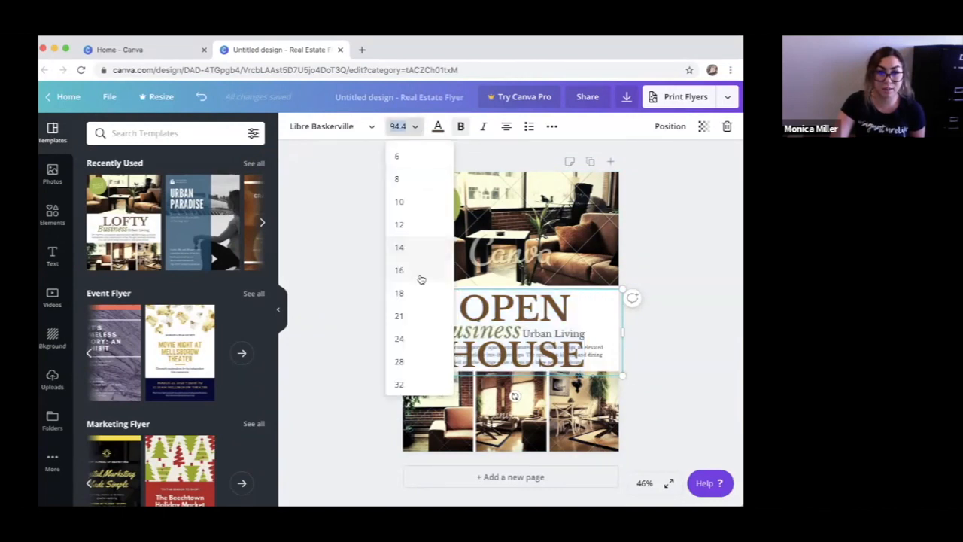
{"action": "scroll", "coordinate": [422, 345], "scroll_direction": "down", "scroll_amount": 2}
{"action": "scroll", "coordinate": [422, 344], "scroll_direction": "down", "scroll_amount": 2}
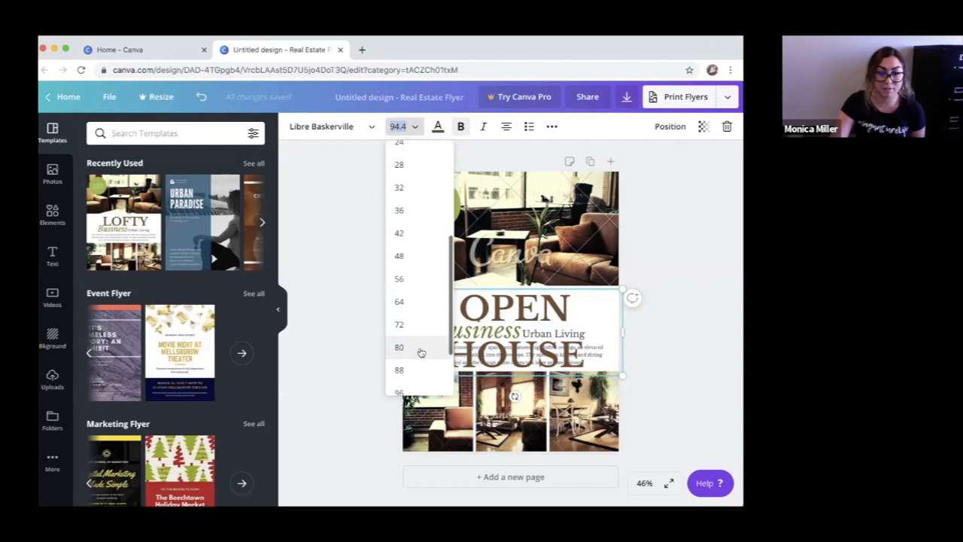
{"action": "left_click", "coordinate": [399, 348]}
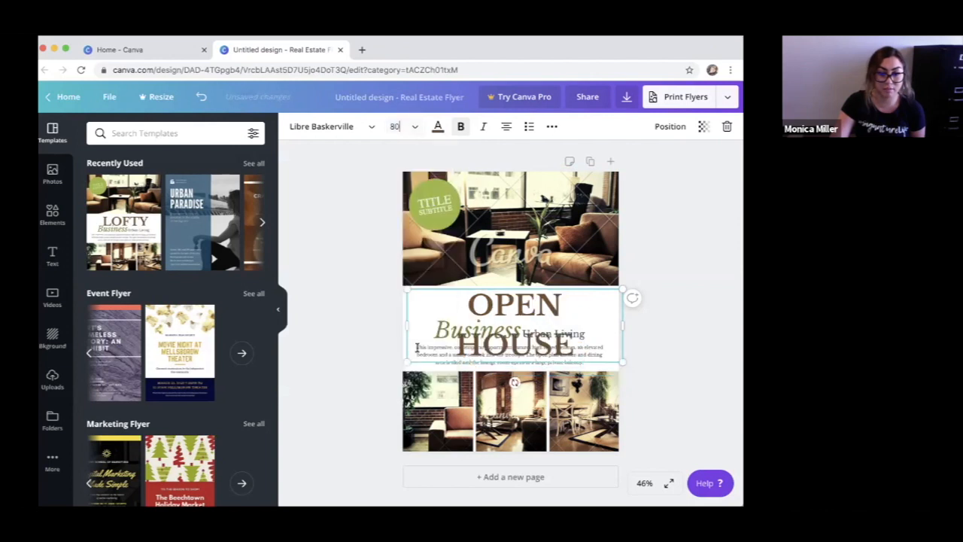
Recolor the OPEN HOUSE heading with the near-black brown from the third row of photo colors.
{"action": "left_click_drag", "start_coordinate": [462, 311], "coordinate": [575, 347]}
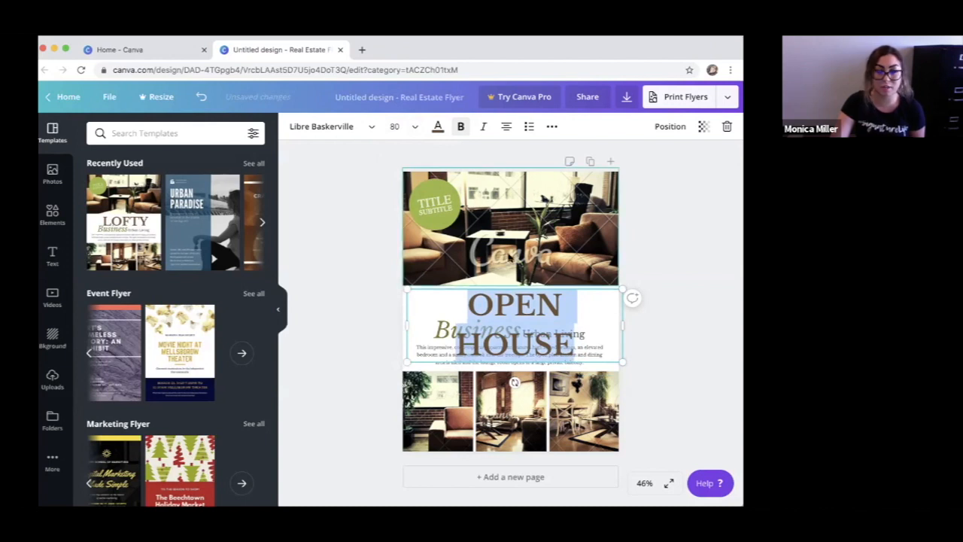
{"action": "left_click", "coordinate": [547, 127]}
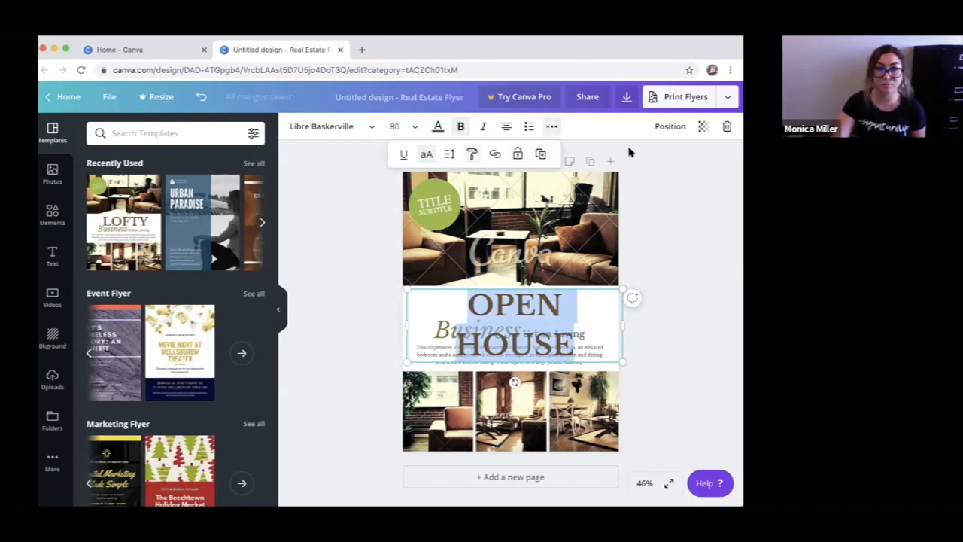
{"action": "left_click", "coordinate": [552, 126]}
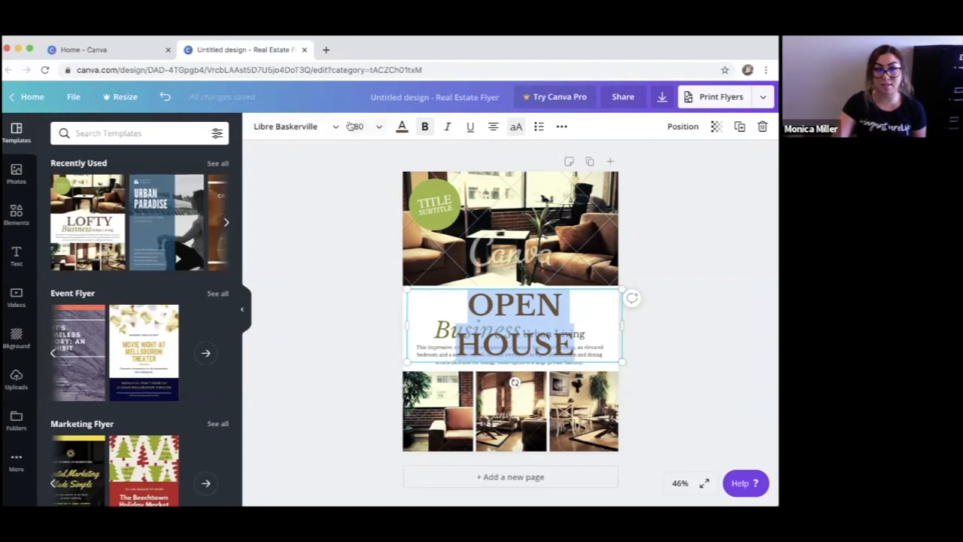
{"action": "left_click", "coordinate": [402, 128]}
{"action": "left_click", "coordinate": [186, 359]}
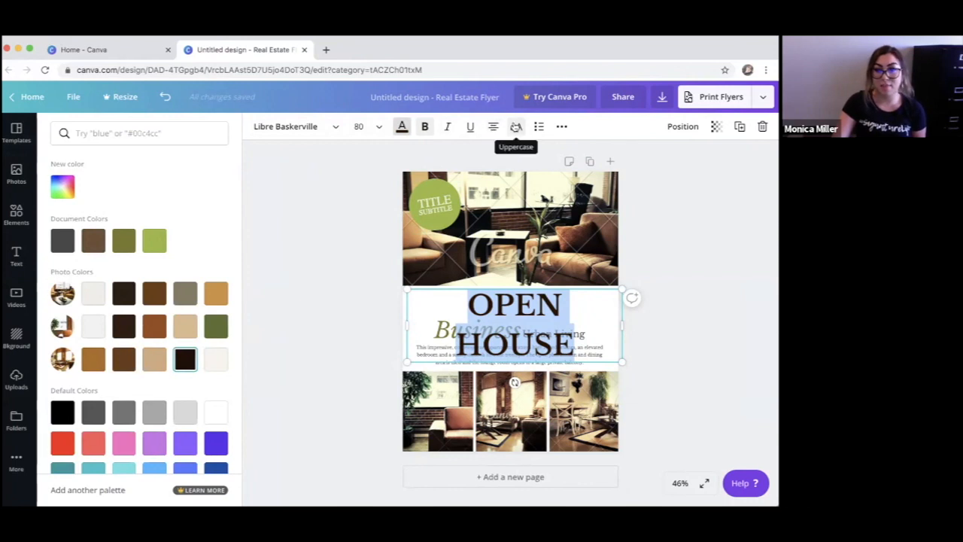
Tighten the OPEN HOUSE heading's letter spacing to -91 and deselect the heading.
{"action": "left_click", "coordinate": [560, 128]}
{"action": "left_click", "coordinate": [482, 153]}
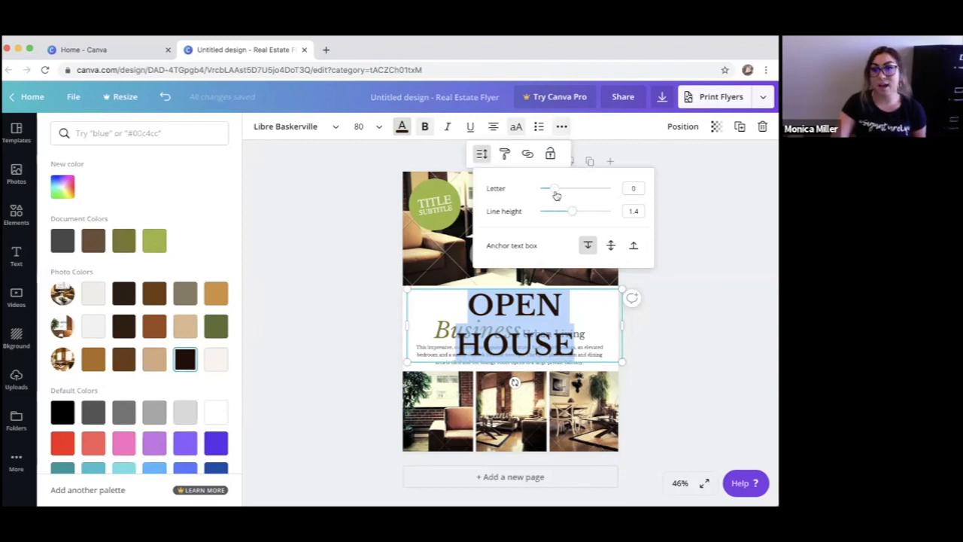
{"action": "mouse_move", "coordinate": [555, 191]}
{"action": "left_mouse_down"}
{"action": "mouse_move", "coordinate": [531, 191]}
{"action": "mouse_move", "coordinate": [587, 189]}
{"action": "mouse_move", "coordinate": [545, 192]}
{"action": "left_mouse_up"}
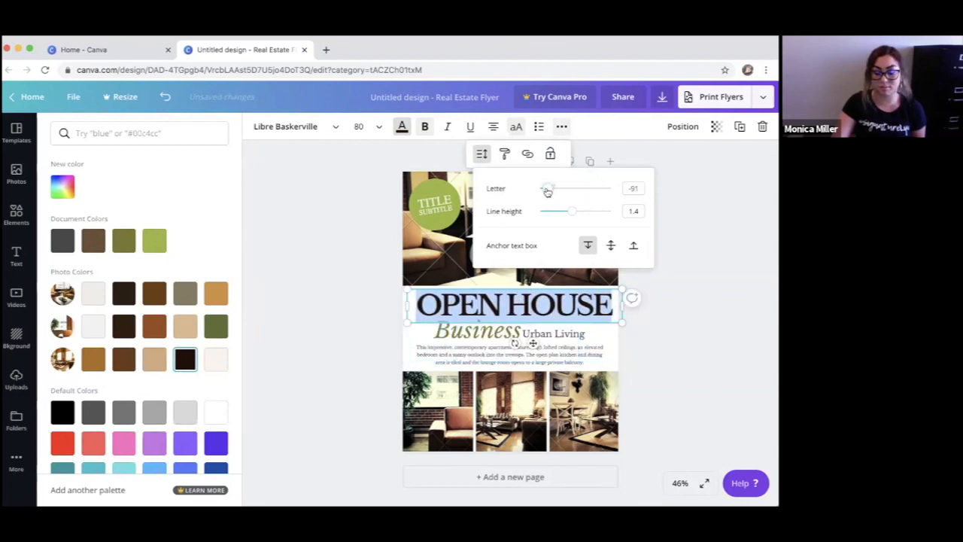
{"action": "left_click", "coordinate": [334, 277]}
{"action": "left_click", "coordinate": [357, 326]}
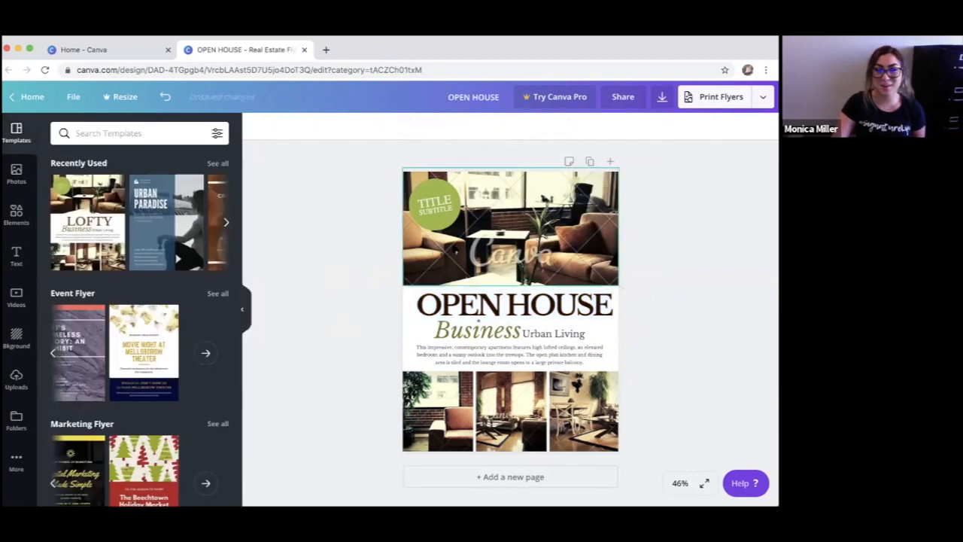
Delete the sample photos from the large upper frame and the three small lower frames of the flyer.
{"action": "left_click", "coordinate": [456, 252]}
{"action": "key", "text": "Delete"}
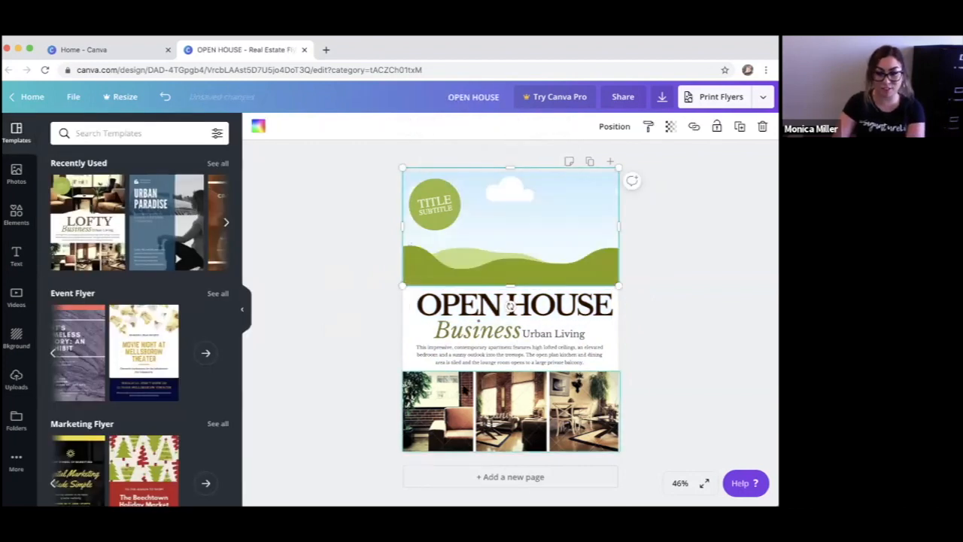
{"action": "left_click", "coordinate": [441, 419]}
{"action": "key", "text": "Delete"}
{"action": "left_click", "coordinate": [511, 394]}
{"action": "key", "text": "Delete"}
{"action": "left_click", "coordinate": [592, 394]}
{"action": "key", "text": "Delete"}
Delete the green title badge and the "Urban Living" and "Business" texts beneath the heading.
{"action": "left_click", "coordinate": [423, 215]}
{"action": "key", "text": "Delete"}
{"action": "left_click", "coordinate": [557, 334]}
{"action": "key", "text": "Delete"}
{"action": "left_click", "coordinate": [509, 333]}
{"action": "left_click_drag", "start_coordinate": [527, 328], "coordinate": [585, 326]}
{"action": "double_click", "coordinate": [531, 333]}
{"action": "key", "text": "BackSpace"}
Move the OPEN HOUSE heading slightly up so it is centered just below the large photo frame.
{"action": "left_click_drag", "start_coordinate": [485, 305], "coordinate": [475, 302]}
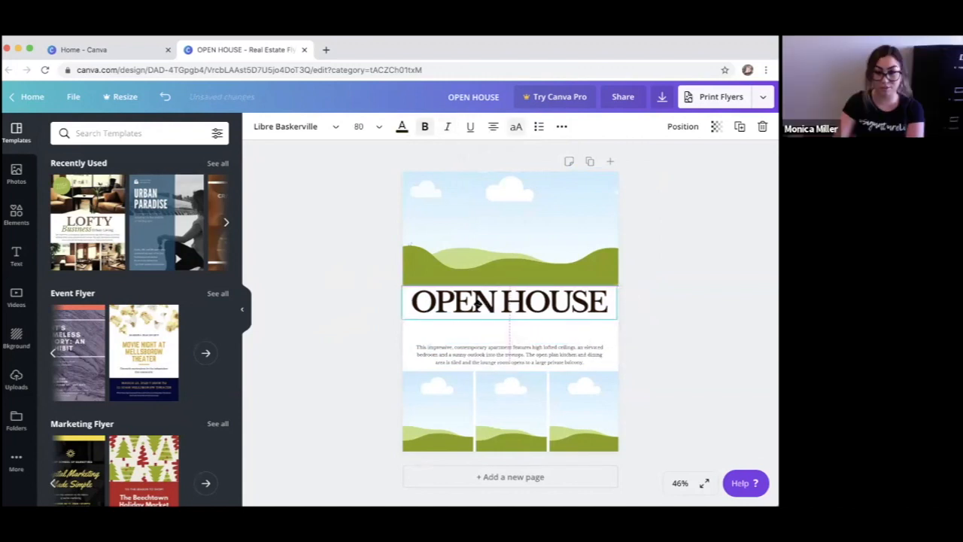
{"action": "left_click", "coordinate": [680, 312]}
{"action": "left_click", "coordinate": [489, 329]}
{"action": "left_click", "coordinate": [448, 316]}
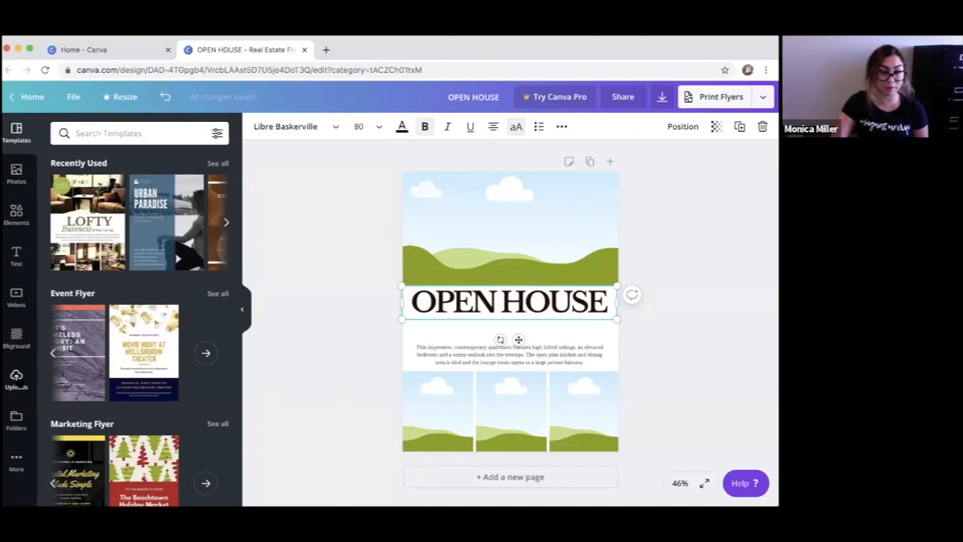
Open the uploaded images and look through them for property photos to use in the flyer.
{"action": "left_click", "coordinate": [17, 380]}
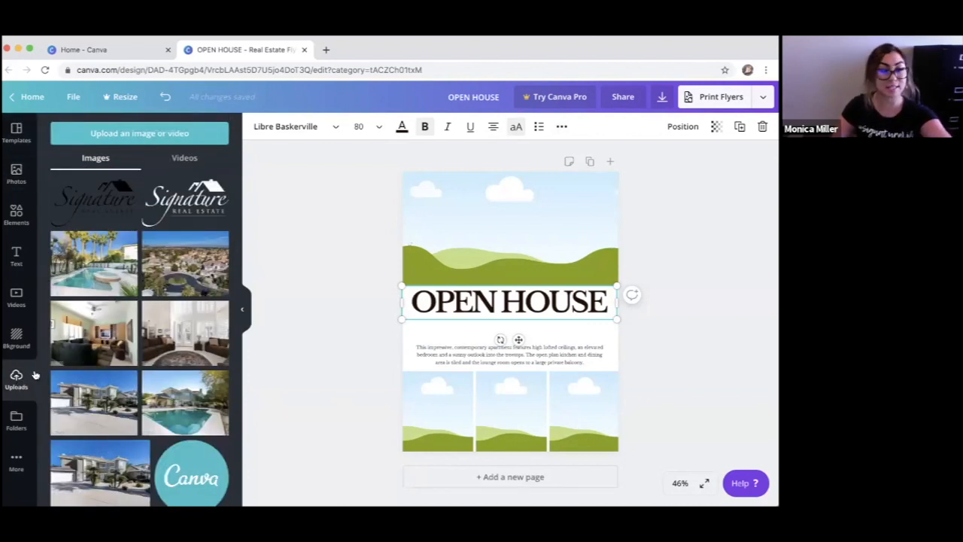
{"action": "scroll", "coordinate": [154, 310], "scroll_direction": "down", "scroll_amount": 15}
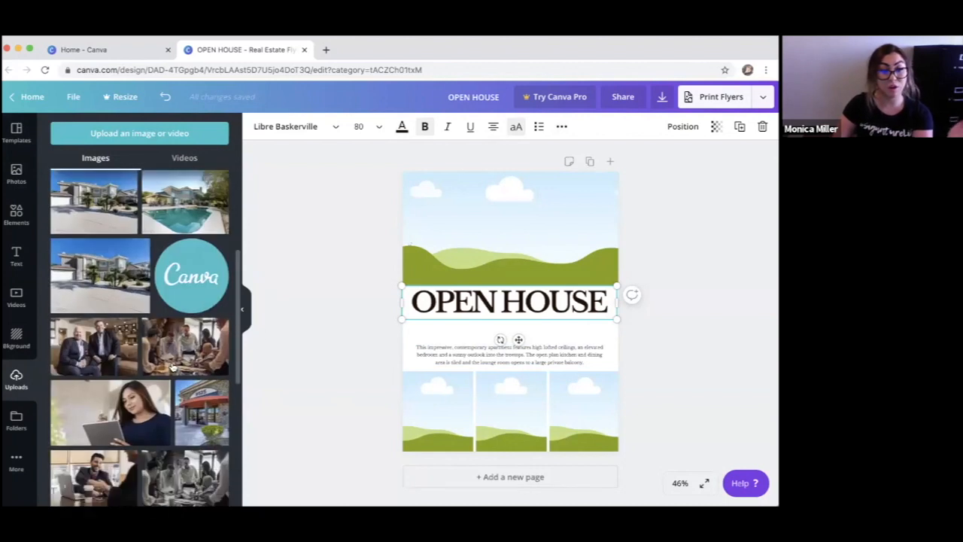
{"action": "scroll", "coordinate": [173, 366], "scroll_direction": "down", "scroll_amount": 15}
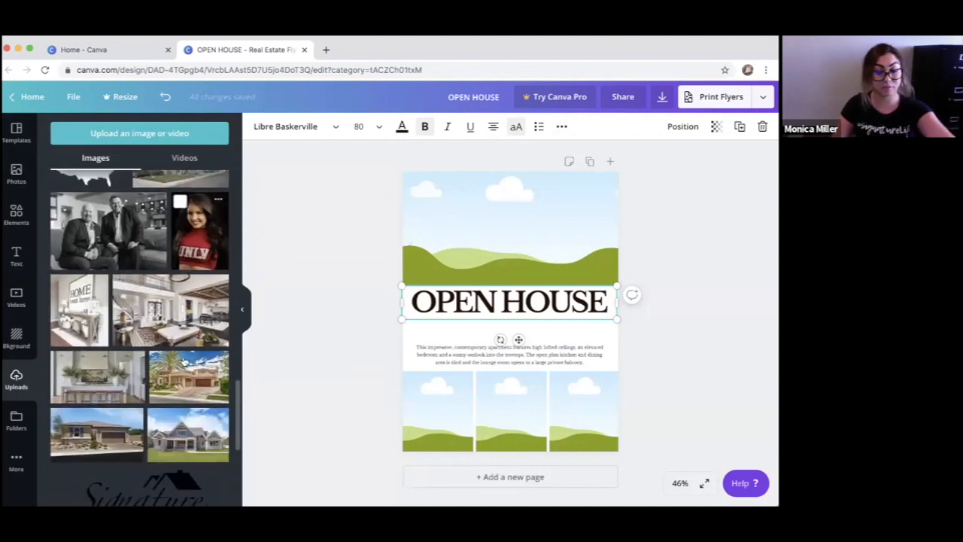
{"action": "scroll", "coordinate": [186, 362], "scroll_direction": "down", "scroll_amount": 15}
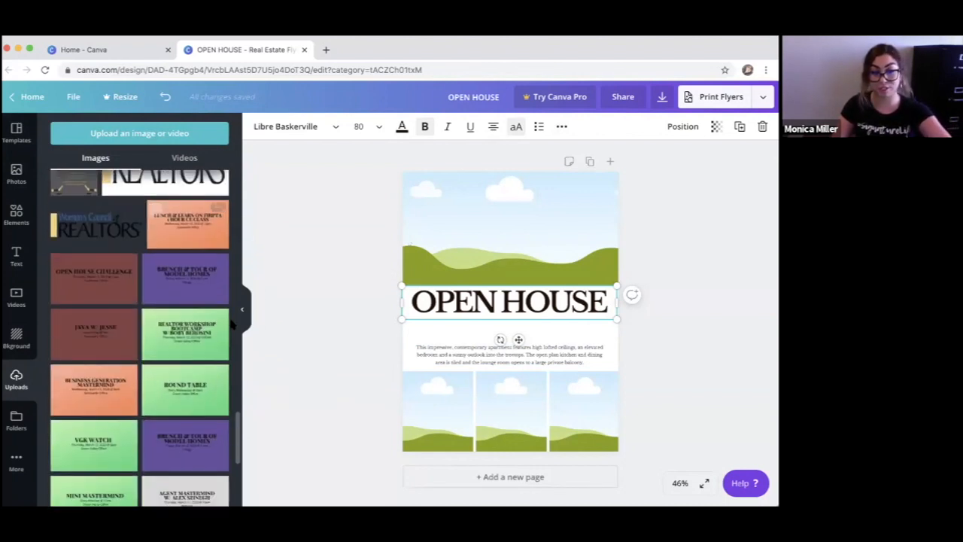
{"action": "scroll", "coordinate": [238, 317], "scroll_direction": "down", "scroll_amount": 3}
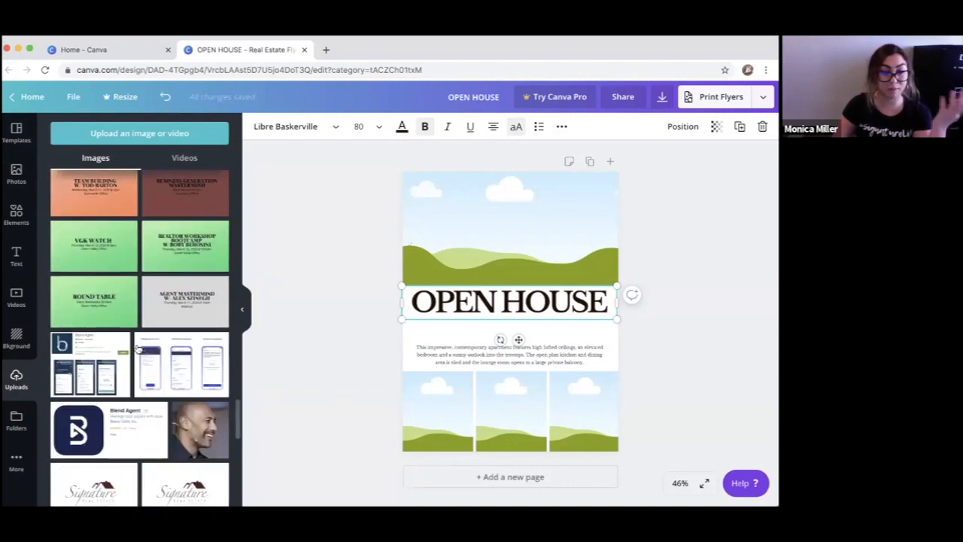
{"action": "scroll", "coordinate": [121, 406], "scroll_direction": "up", "scroll_amount": 3}
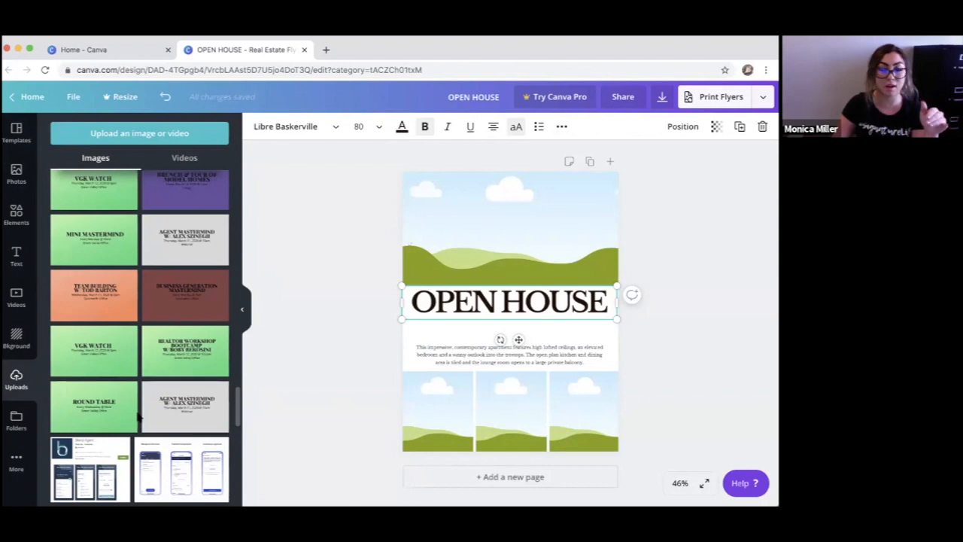
{"action": "scroll", "coordinate": [138, 416], "scroll_direction": "up", "scroll_amount": 15}
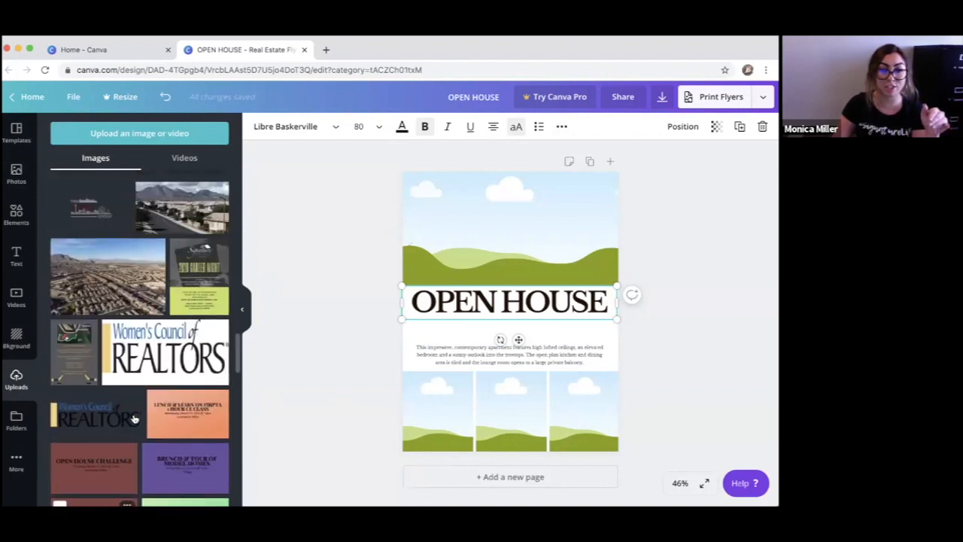
{"action": "scroll", "coordinate": [120, 421], "scroll_direction": "up", "scroll_amount": 15}
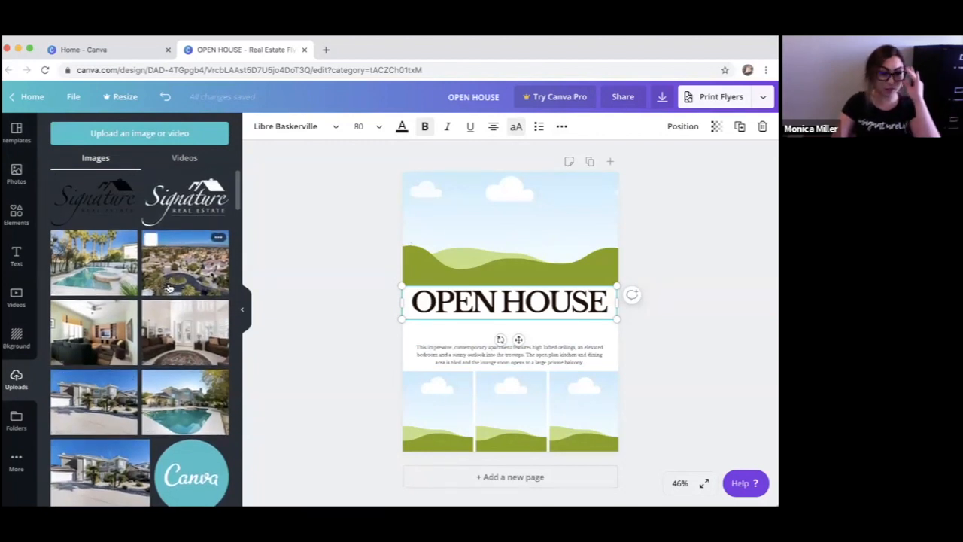
Fill the large upper frame with the uploaded front-exterior house photo and shift the image down slightly within its crop.
{"action": "left_click_drag", "start_coordinate": [102, 409], "coordinate": [512, 248]}
{"action": "double_click", "coordinate": [511, 237]}
{"action": "left_click", "coordinate": [315, 264]}
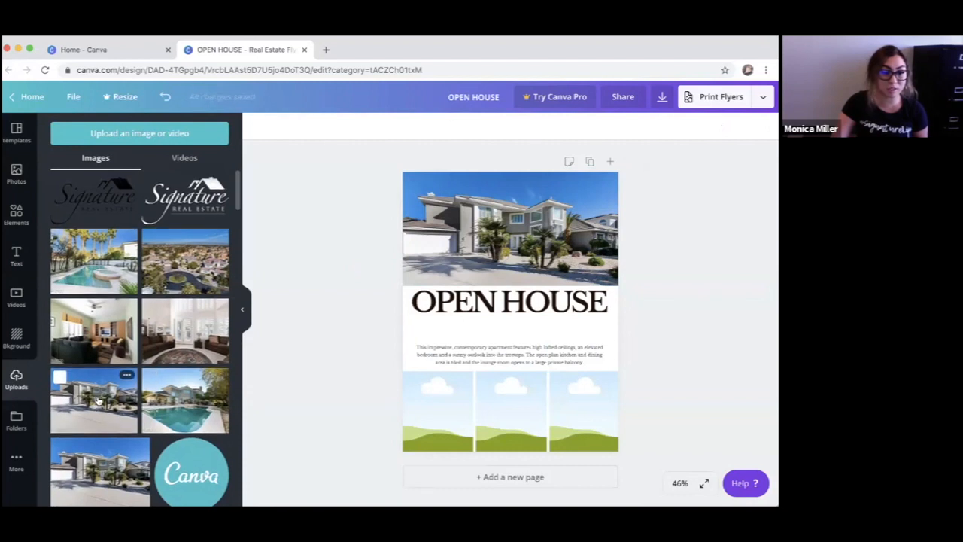
{"action": "left_click_drag", "start_coordinate": [113, 397], "coordinate": [472, 255]}
{"action": "left_click_drag", "start_coordinate": [530, 216], "coordinate": [532, 218]}
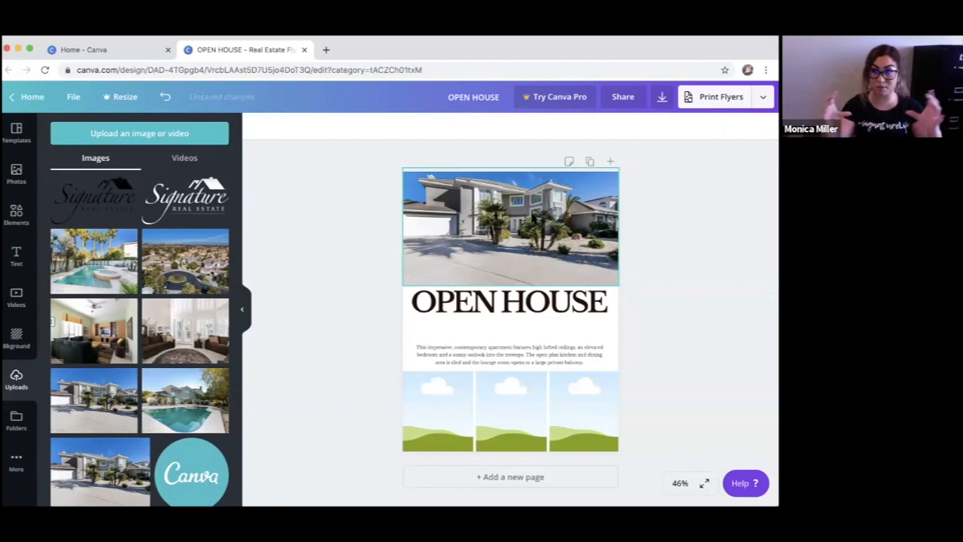
{"action": "double_click", "coordinate": [533, 214]}
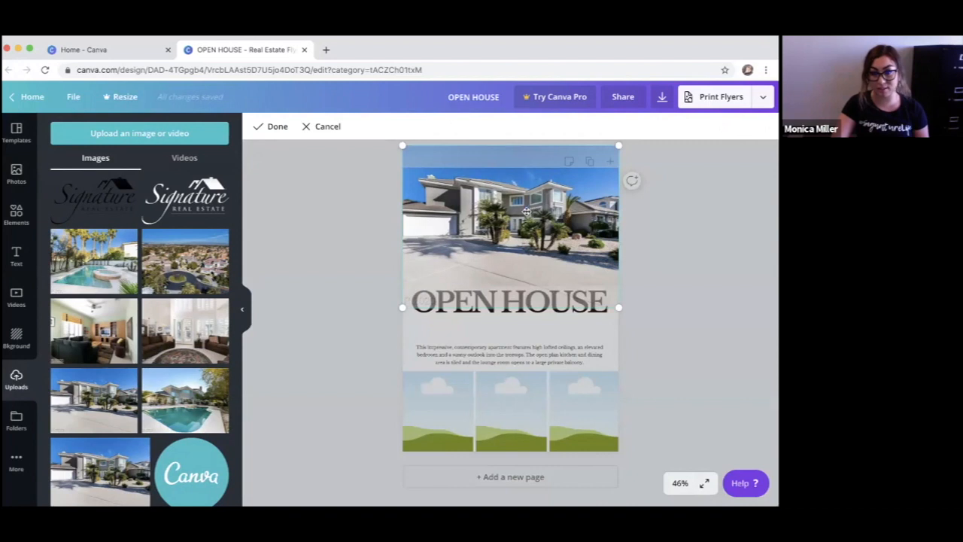
{"action": "left_click_drag", "start_coordinate": [525, 216], "coordinate": [525, 228]}
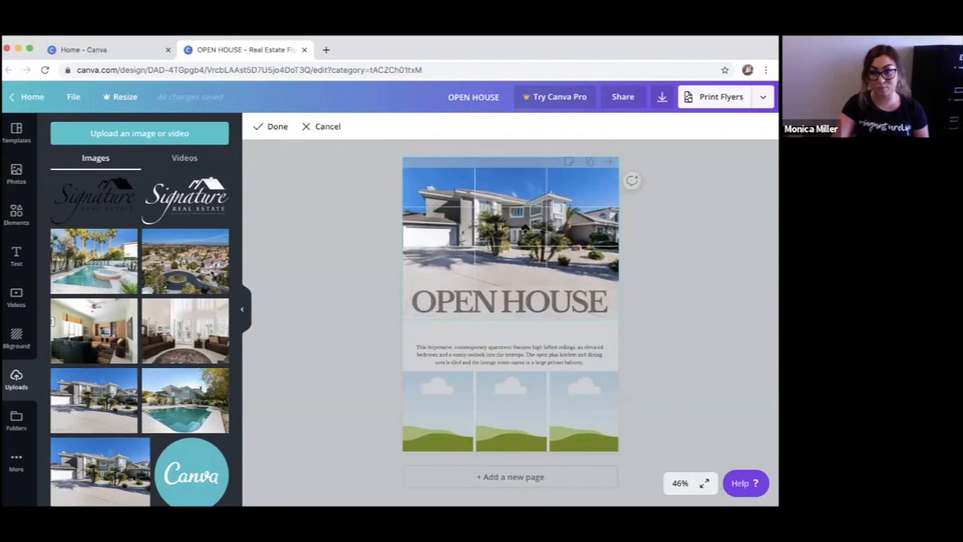
{"action": "left_click", "coordinate": [349, 254]}
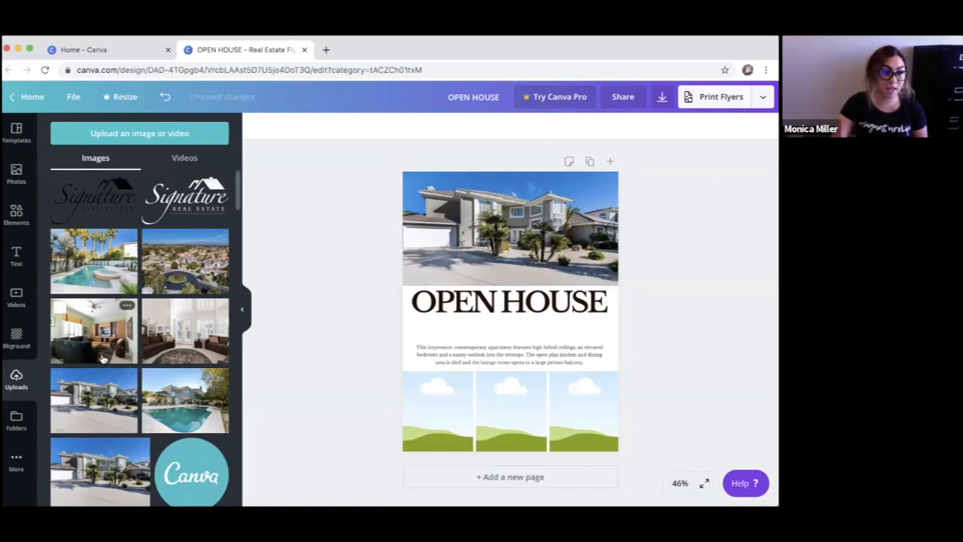
Fill the three lower frames, in order, with the uploaded aerial neighborhood, palm-lined pool and white-door living room photos.
{"action": "left_click_drag", "start_coordinate": [151, 238], "coordinate": [455, 439]}
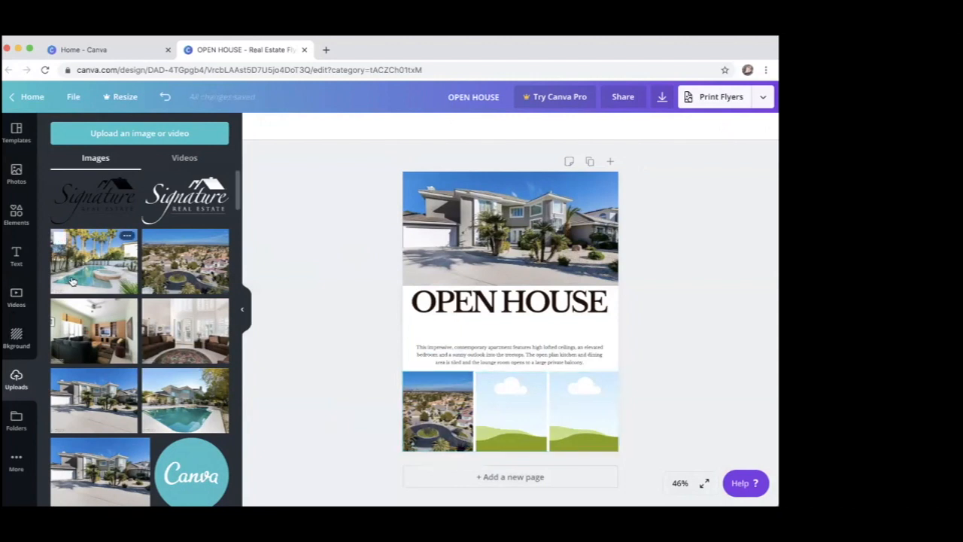
{"action": "left_click_drag", "start_coordinate": [73, 280], "coordinate": [503, 406]}
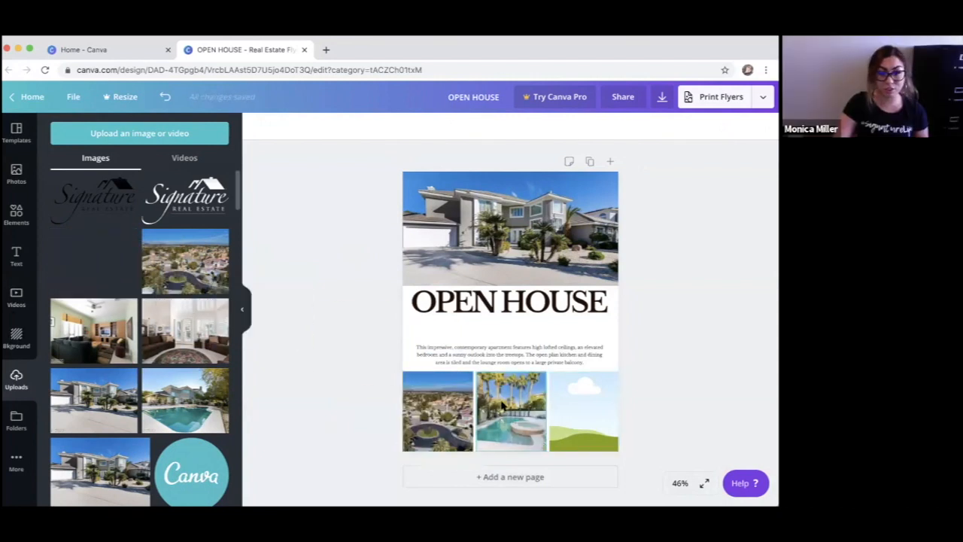
{"action": "left_click_drag", "start_coordinate": [185, 331], "coordinate": [584, 410]}
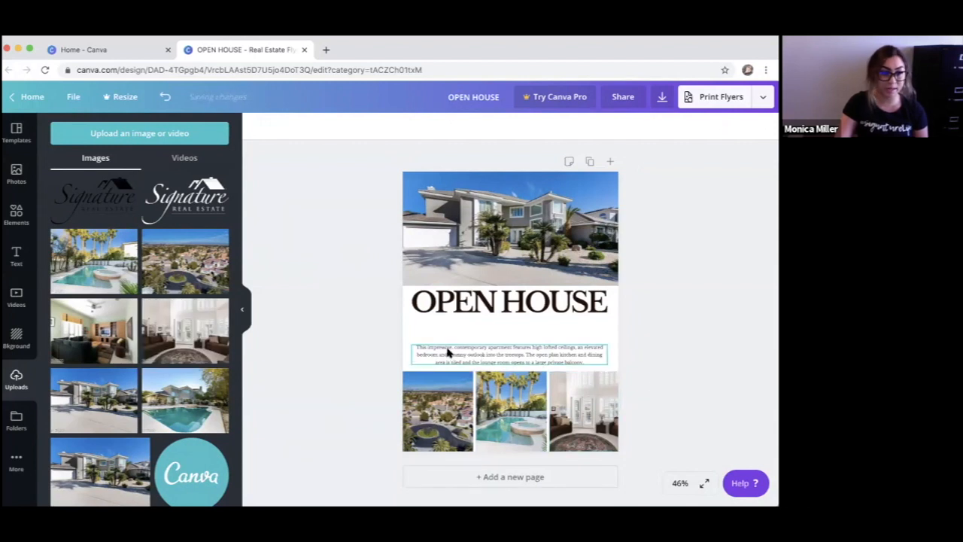
Move the description paragraph up to just beneath the OPEN HOUSE heading.
{"action": "scroll", "coordinate": [175, 362], "scroll_direction": "down", "scroll_amount": 2}
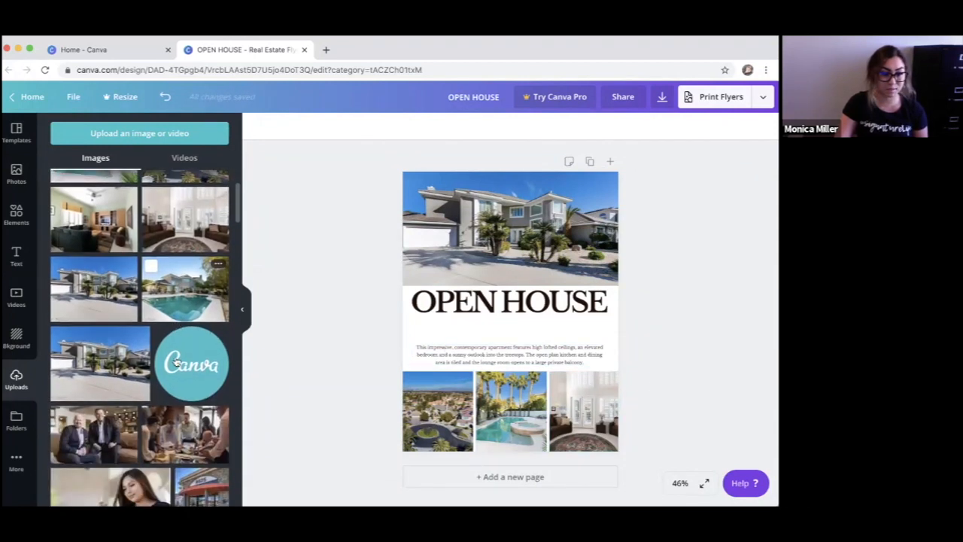
{"action": "scroll", "coordinate": [175, 362], "scroll_direction": "up", "scroll_amount": 3}
{"action": "left_click_drag", "start_coordinate": [522, 349], "coordinate": [520, 336]}
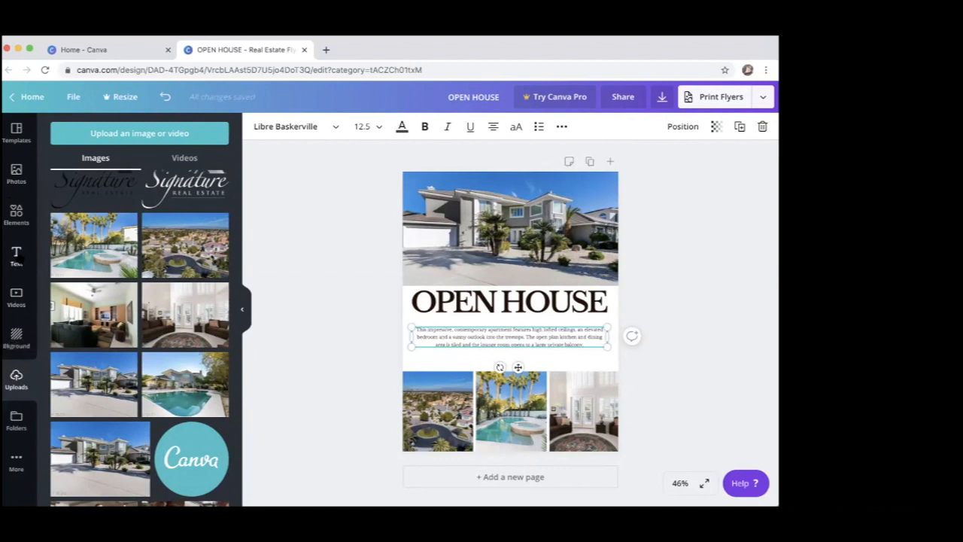
Browse the ready-made text styles and add a plain body text box to the flyer.
{"action": "left_click", "coordinate": [17, 255]}
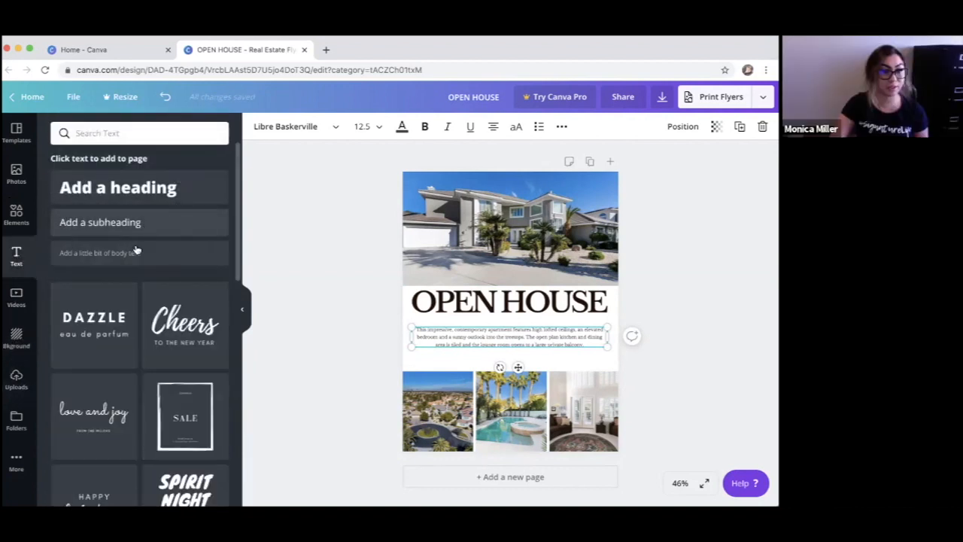
{"action": "scroll", "coordinate": [117, 331], "scroll_direction": "down", "scroll_amount": 5}
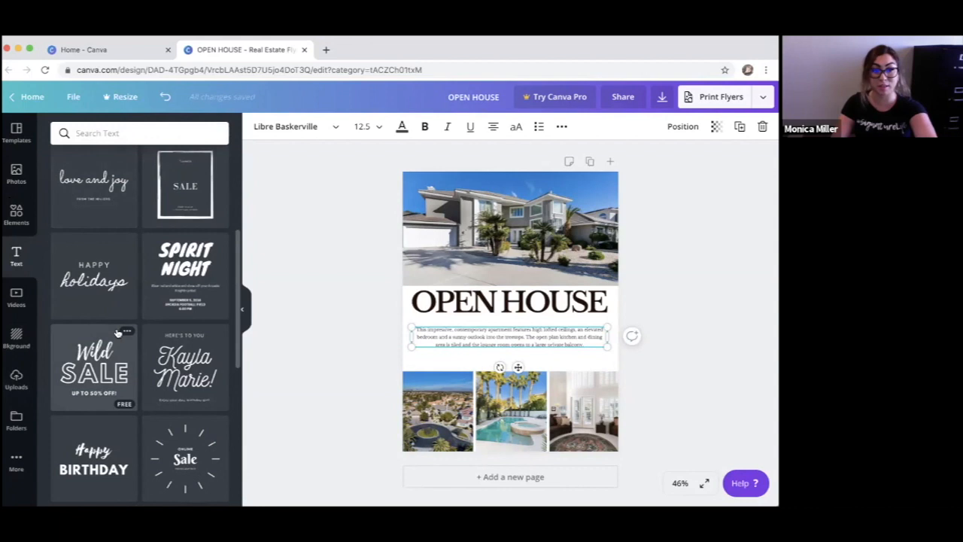
{"action": "scroll", "coordinate": [118, 332], "scroll_direction": "down", "scroll_amount": 1}
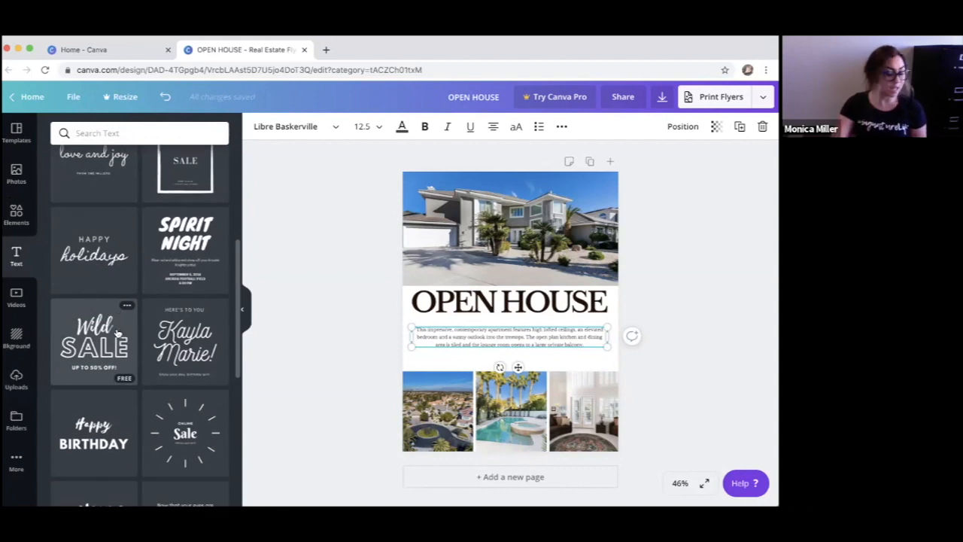
{"action": "scroll", "coordinate": [116, 332], "scroll_direction": "up", "scroll_amount": 6}
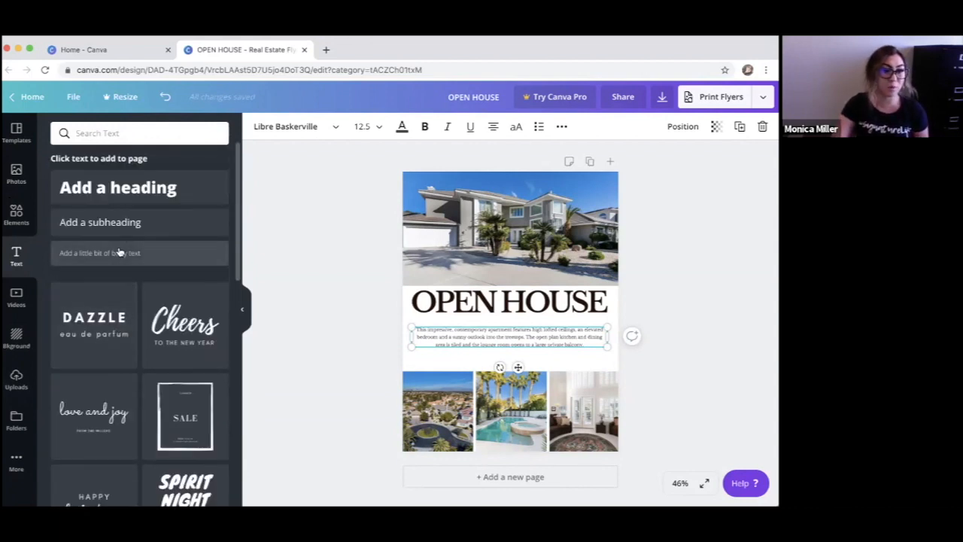
{"action": "left_click", "coordinate": [119, 253]}
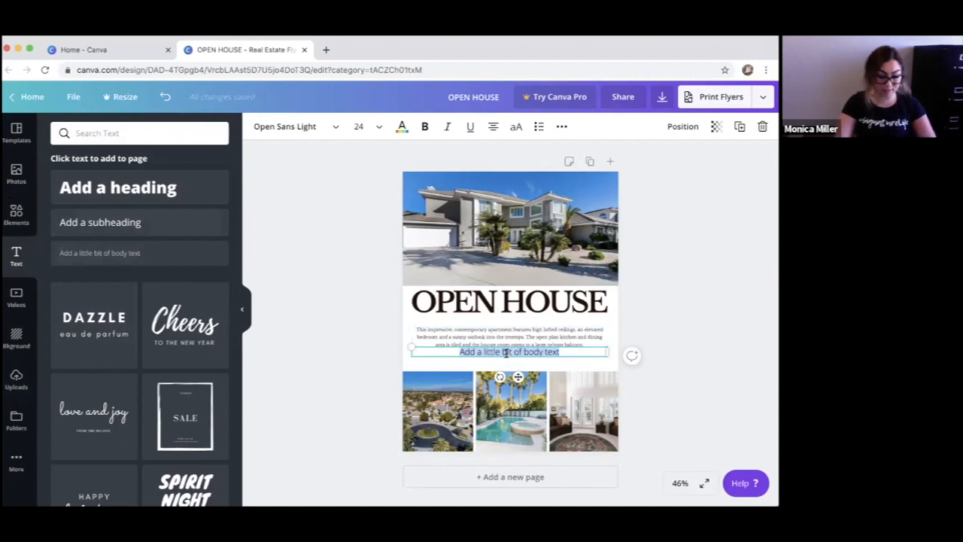
Enter the property's full street address in the new text box and place it between the OPEN HOUSE heading and the description.
{"action": "type", "text": "123 Happy Trail"}
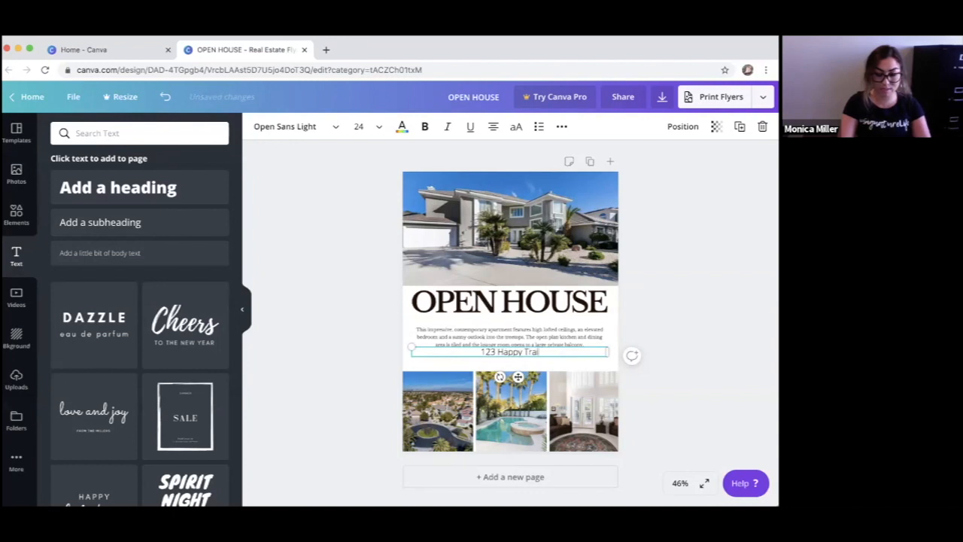
{"action": "type", "text": "ls"}
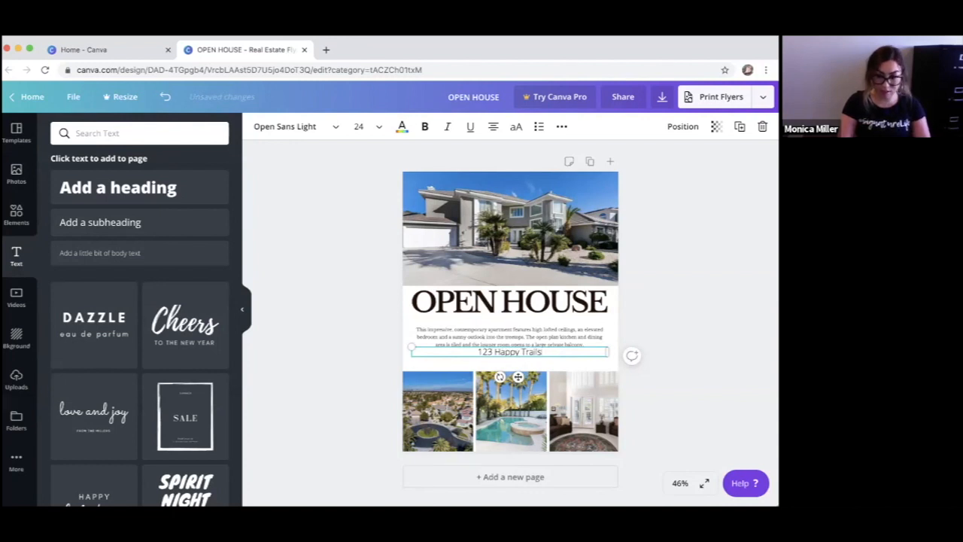
{"action": "key", "text": "BackSpace"}
{"action": "type", "text": "Ave"}
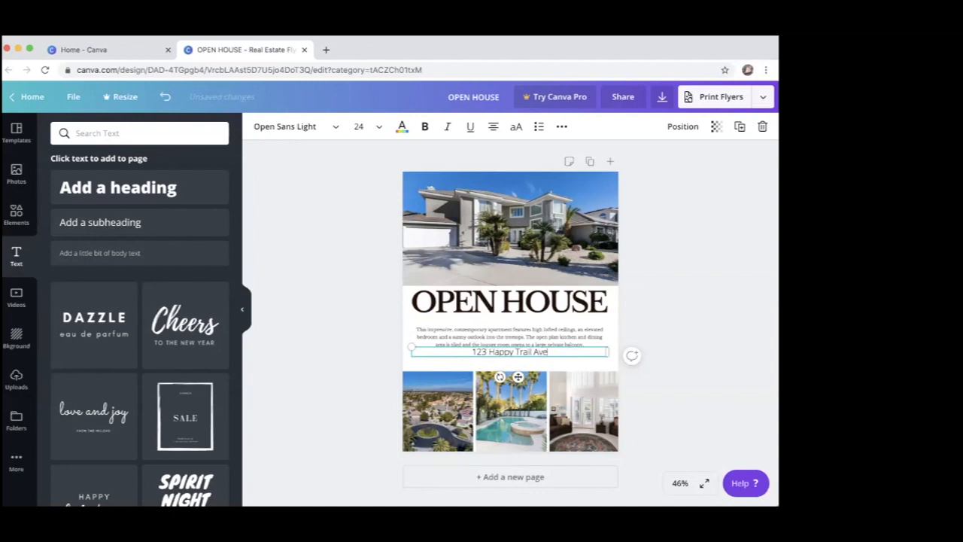
{"action": "type", "text": ", Hende"}
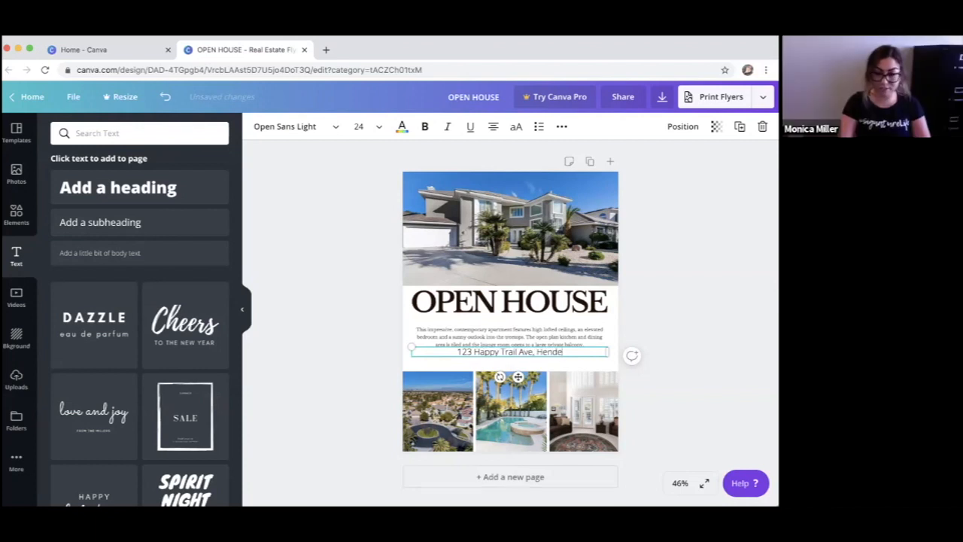
{"action": "type", "text": "rson NV"}
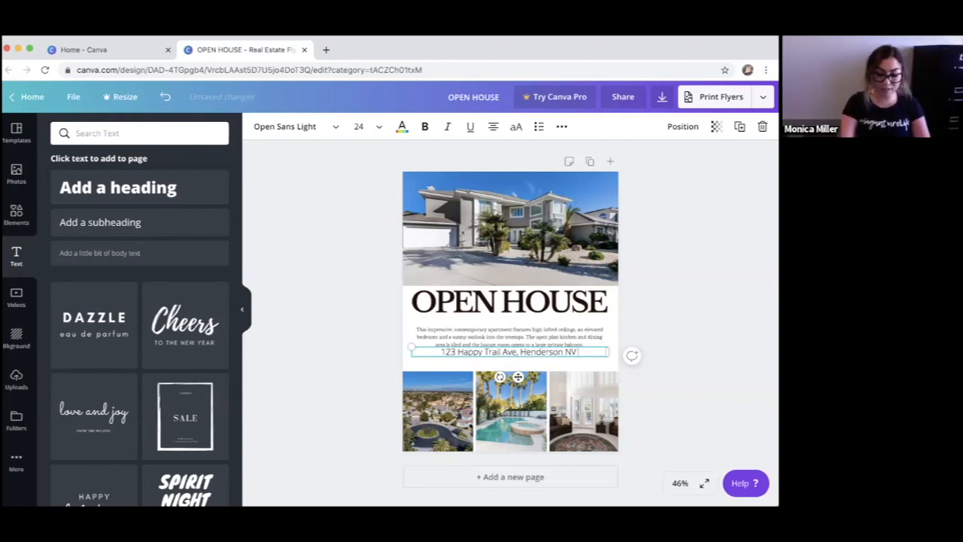
{"action": "type", "text": " 89052"}
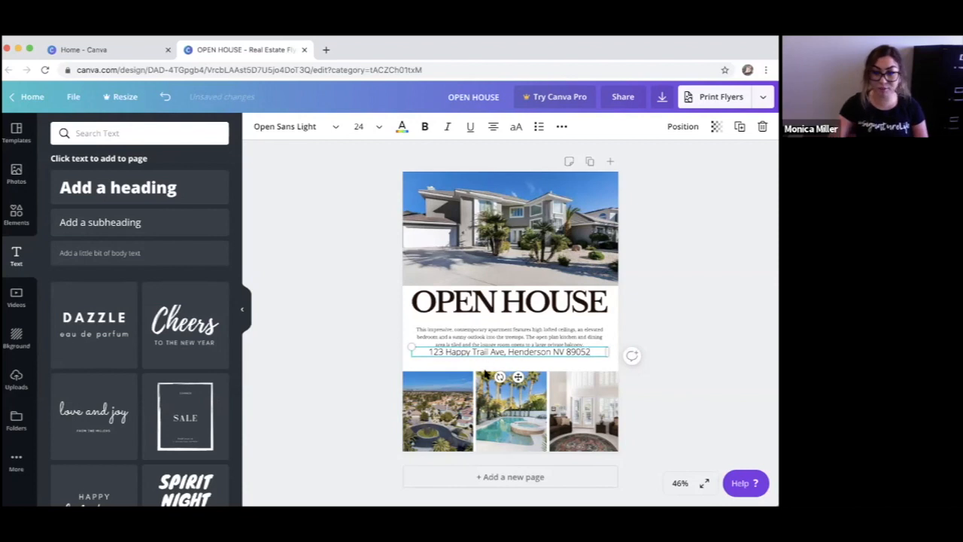
{"action": "mouse_move", "coordinate": [460, 351]}
{"action": "left_mouse_down"}
{"action": "mouse_move", "coordinate": [462, 319]}
{"action": "mouse_move", "coordinate": [469, 341]}
{"action": "left_mouse_up"}
Add another body text box below the description reading "June 11,12, 13".
{"action": "left_click", "coordinate": [68, 253]}
{"action": "double_click", "coordinate": [494, 353]}
{"action": "key", "text": "BackSpace"}
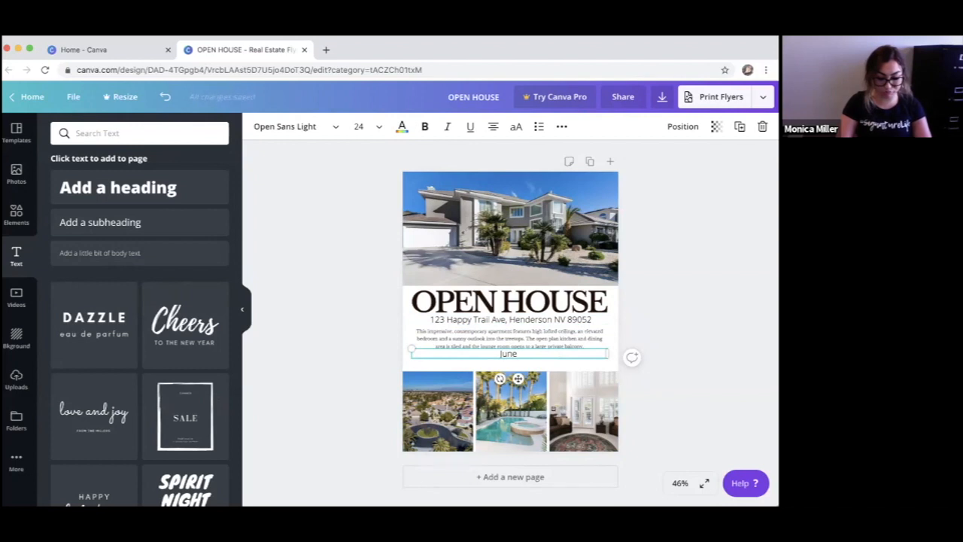
{"action": "type", "text": "June 1"}
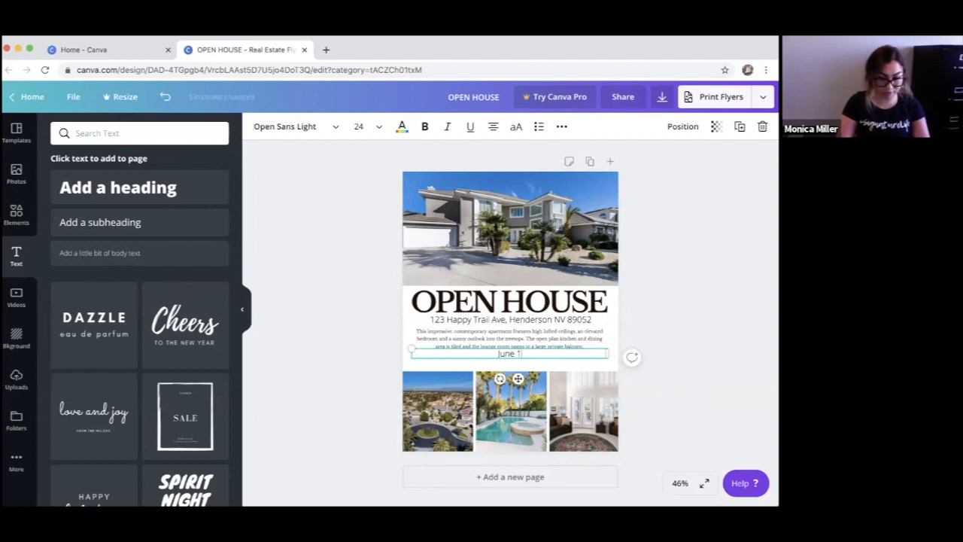
{"action": "type", "text": "1,12"}
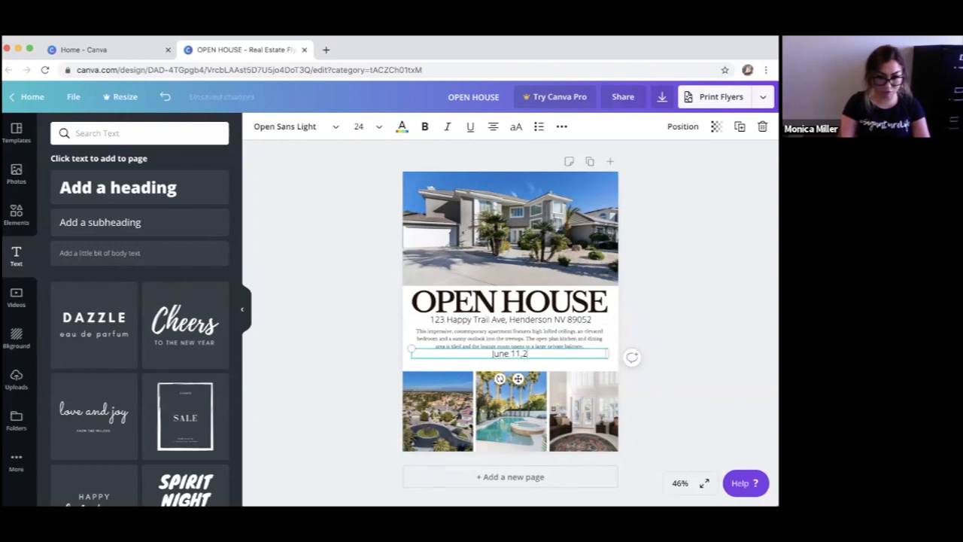
{"action": "type", "text": ", 13"}
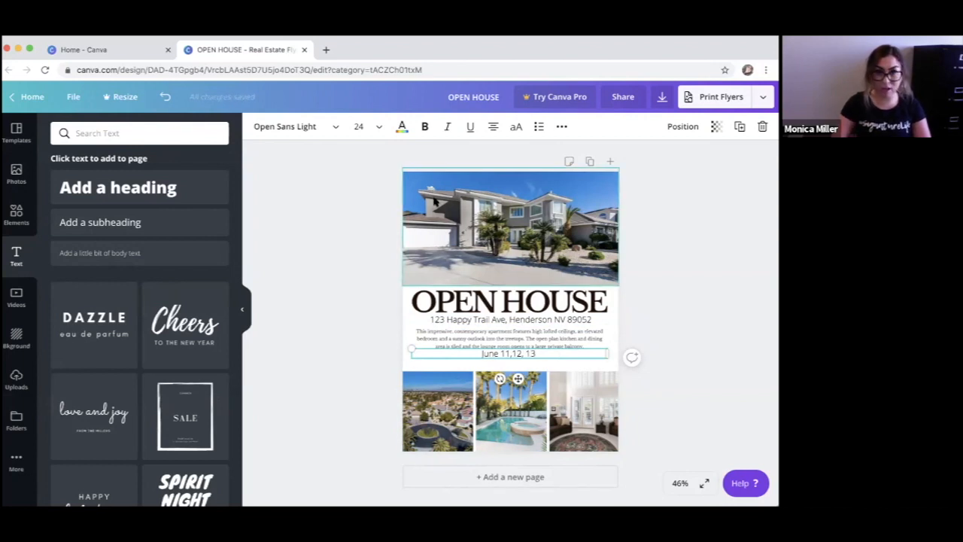
Narrow the date text box to fit its text and align it at the flyer's left margin, just above the aerial photo.
{"action": "left_click", "coordinate": [387, 375]}
{"action": "left_click", "coordinate": [514, 354]}
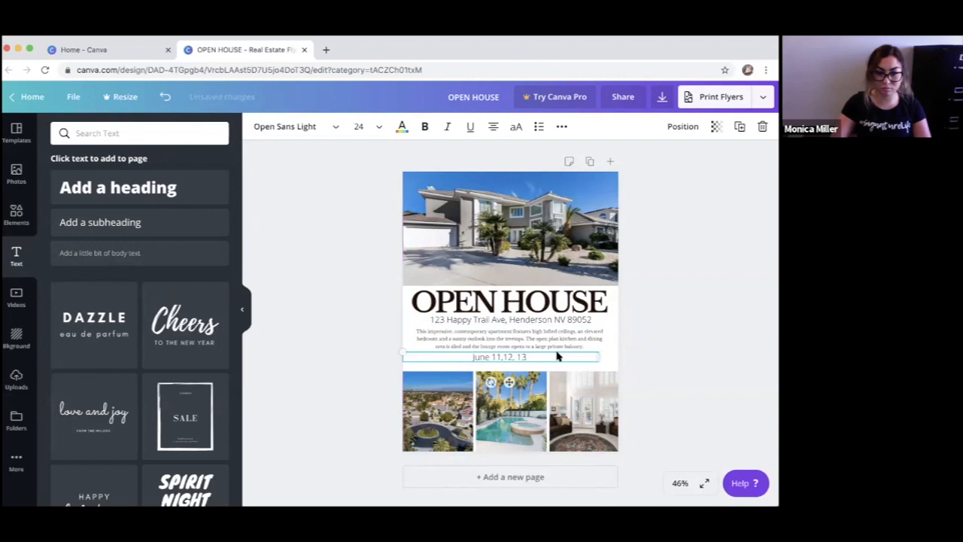
{"action": "left_click_drag", "start_coordinate": [618, 357], "coordinate": [430, 358]}
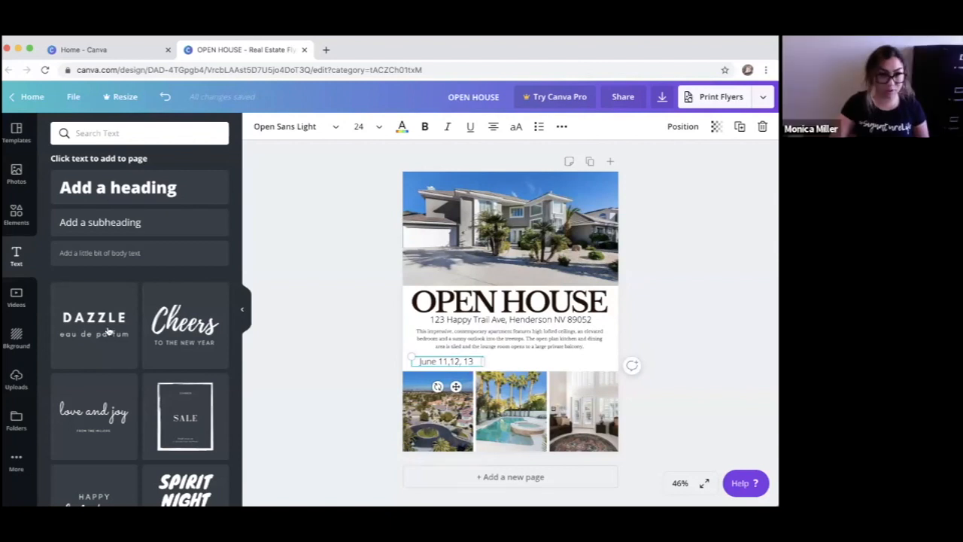
Add a body text box reading "10am-12pm" and place it above the living room photo, level with the date.
{"action": "left_click_drag", "start_coordinate": [68, 255], "coordinate": [455, 379]}
{"action": "type", "text": "10"}
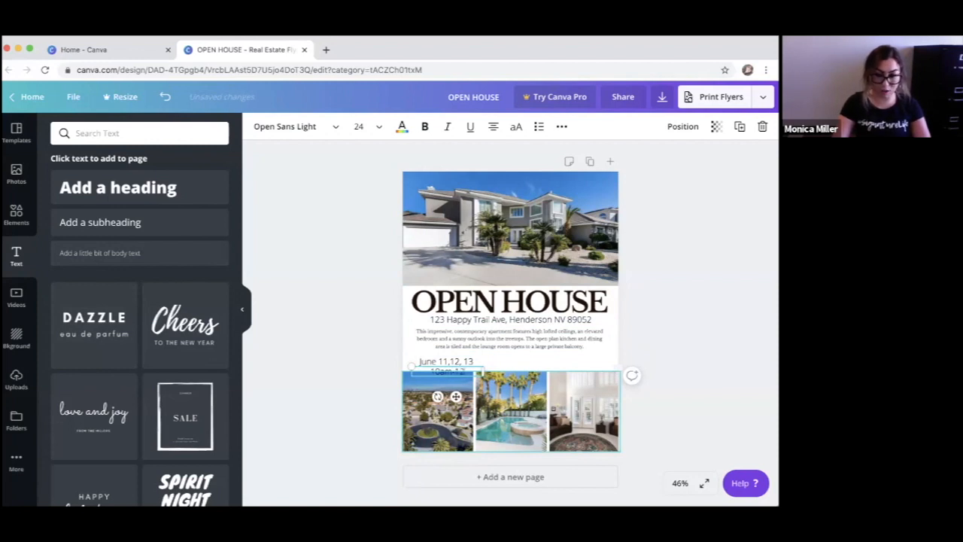
{"action": "type", "text": "am-12pm"}
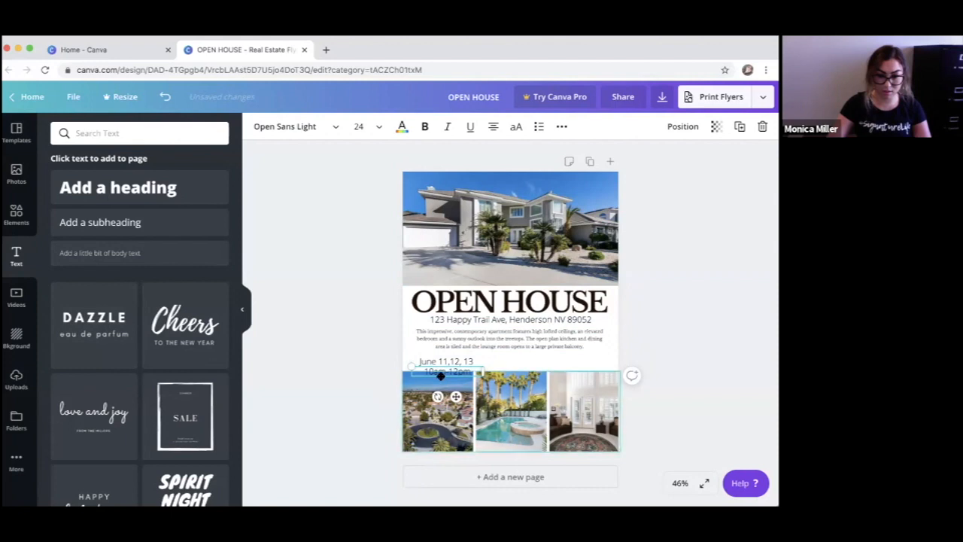
{"action": "left_click_drag", "start_coordinate": [461, 371], "coordinate": [573, 366]}
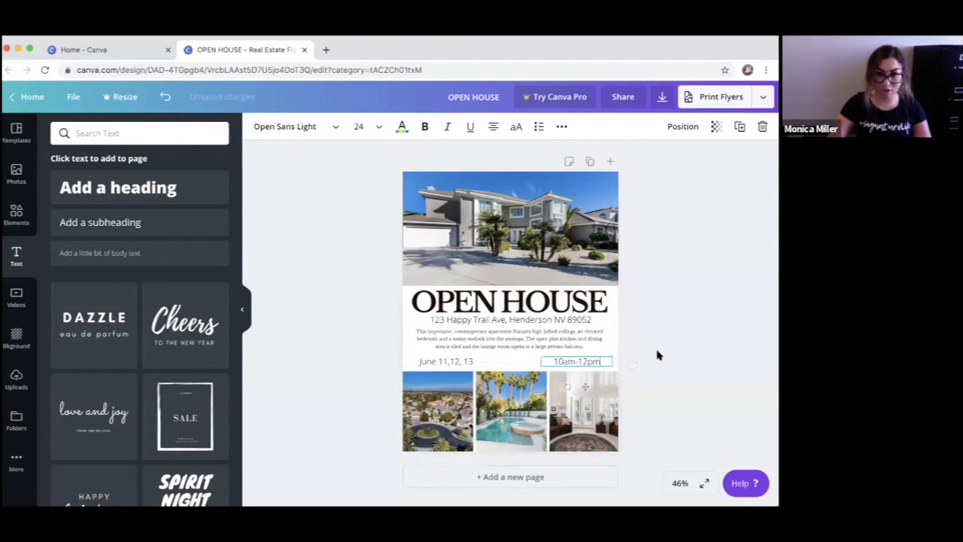
{"action": "left_click", "coordinate": [657, 354]}
{"action": "left_click", "coordinate": [457, 365]}
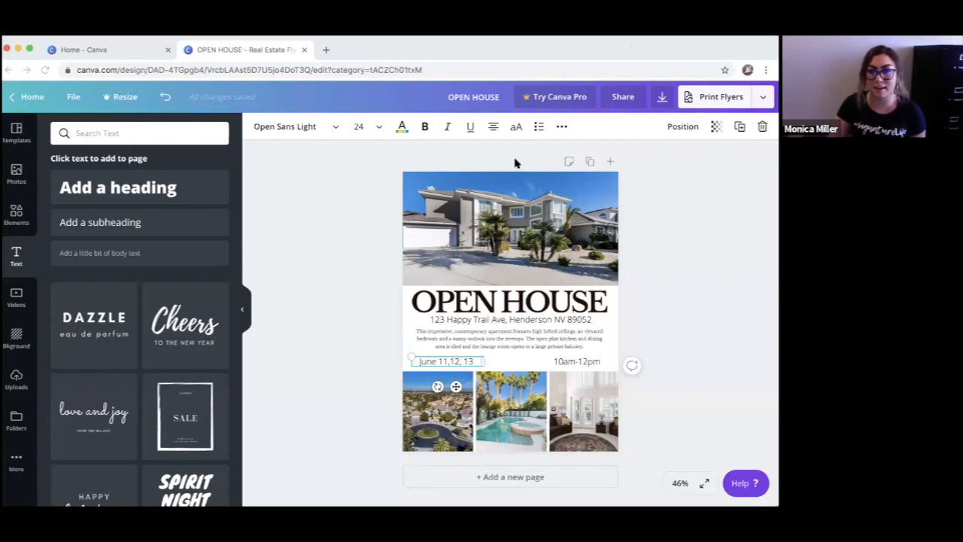
{"action": "left_click", "coordinate": [322, 183]}
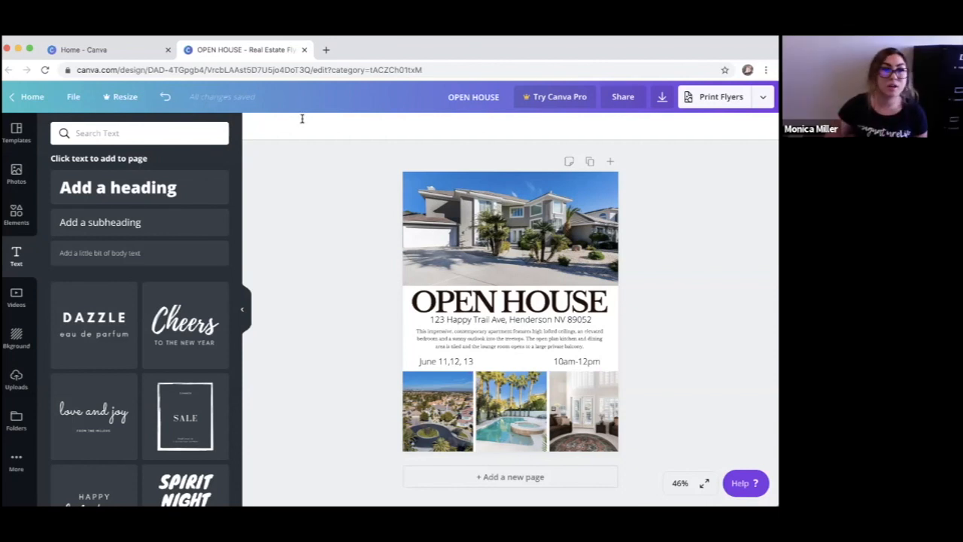
Copy the design's web address from the browser and paste it into a new body text box on the flyer.
{"action": "left_click", "coordinate": [256, 71]}
{"action": "key", "text": "ctrl+c"}
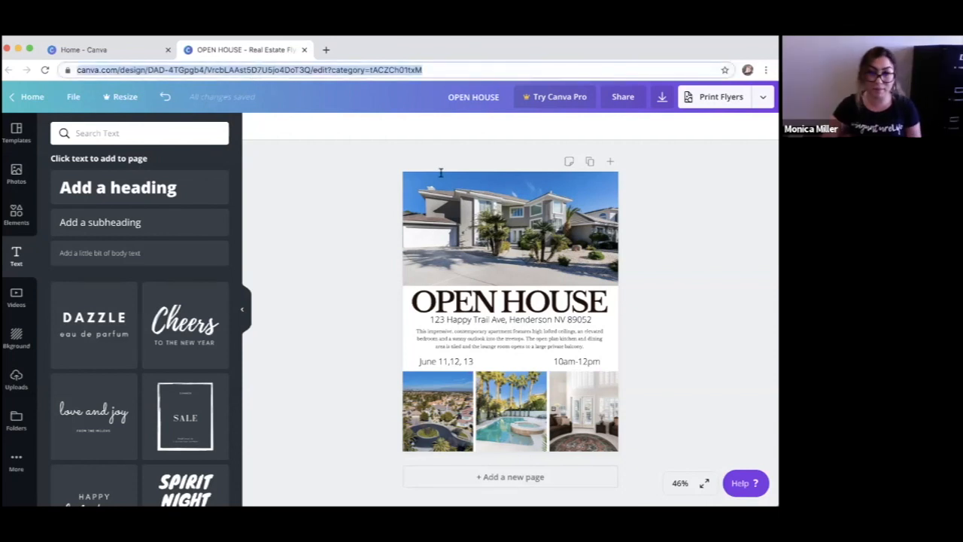
{"action": "left_click", "coordinate": [367, 256]}
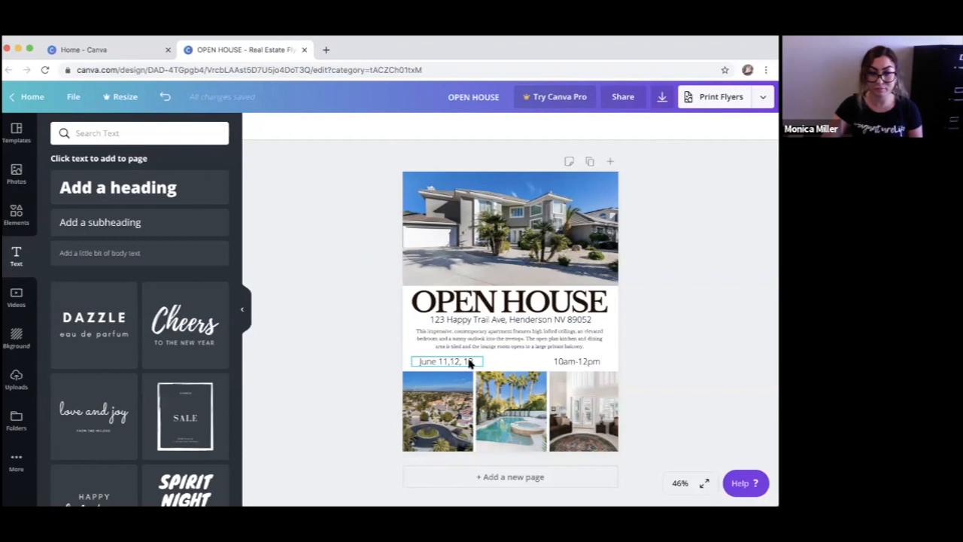
{"action": "left_click", "coordinate": [511, 338]}
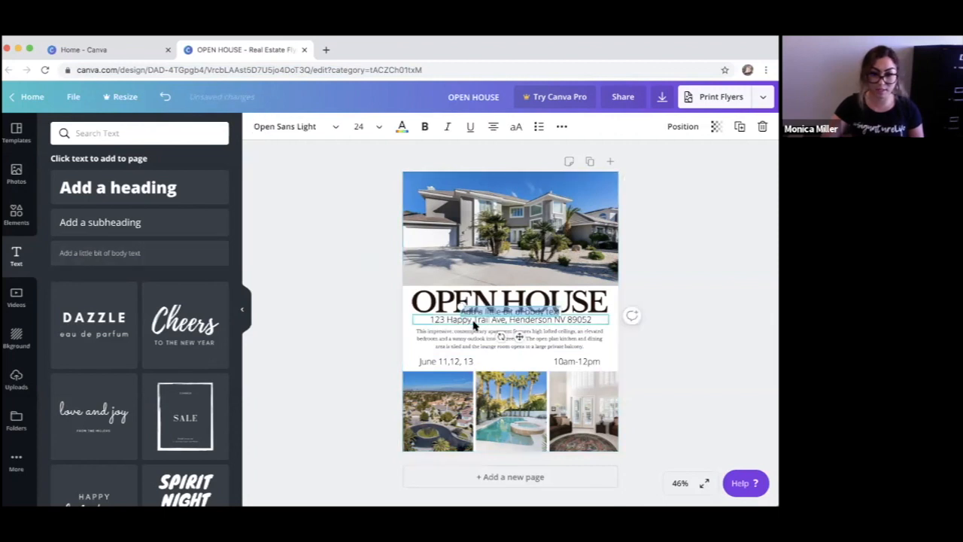
{"action": "key", "text": "BackSpace"}
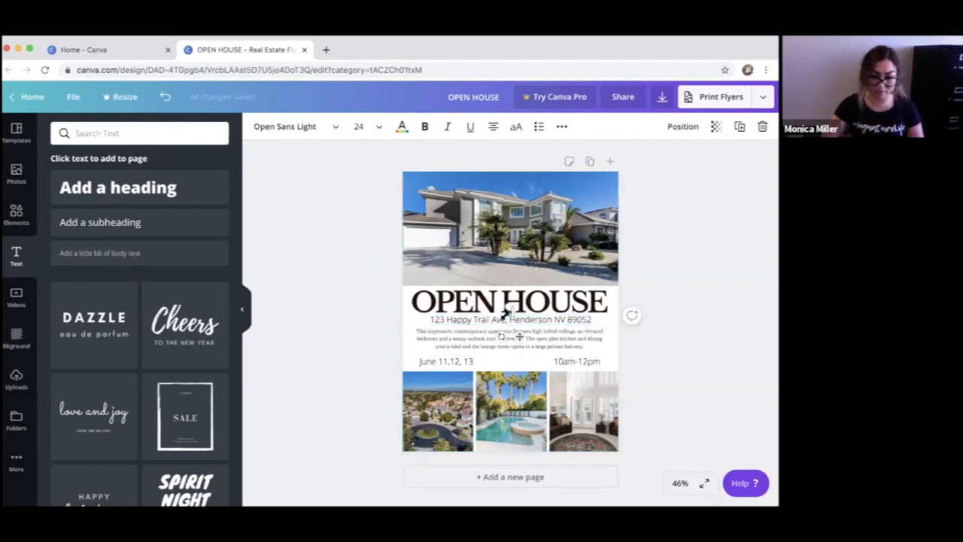
{"action": "key", "text": "ctrl+v"}
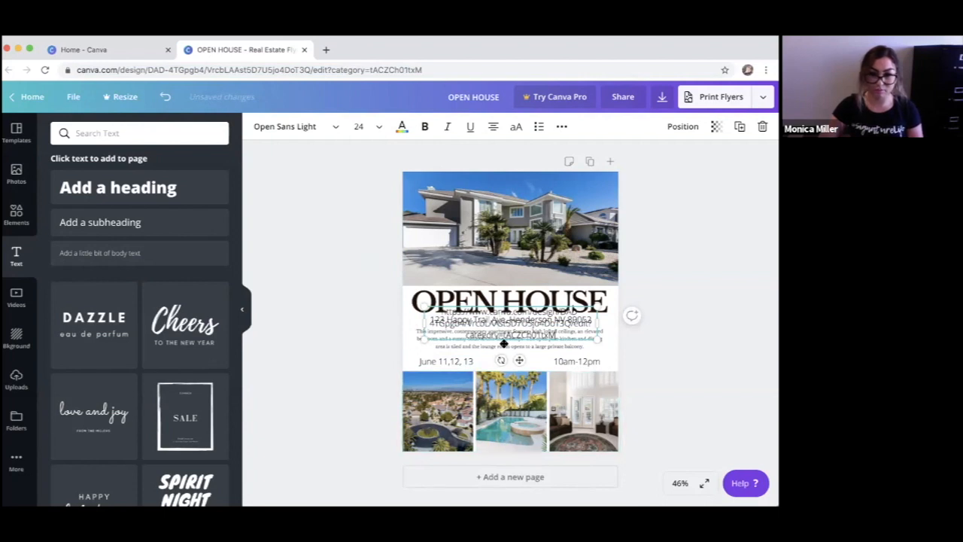
Shift the large house photo upward and move the pasted link text into the white gap between it and the OPEN HOUSE heading.
{"action": "left_click_drag", "start_coordinate": [513, 275], "coordinate": [512, 214]}
{"action": "left_click_drag", "start_coordinate": [518, 329], "coordinate": [516, 256]}
{"action": "left_click", "coordinate": [308, 271]}
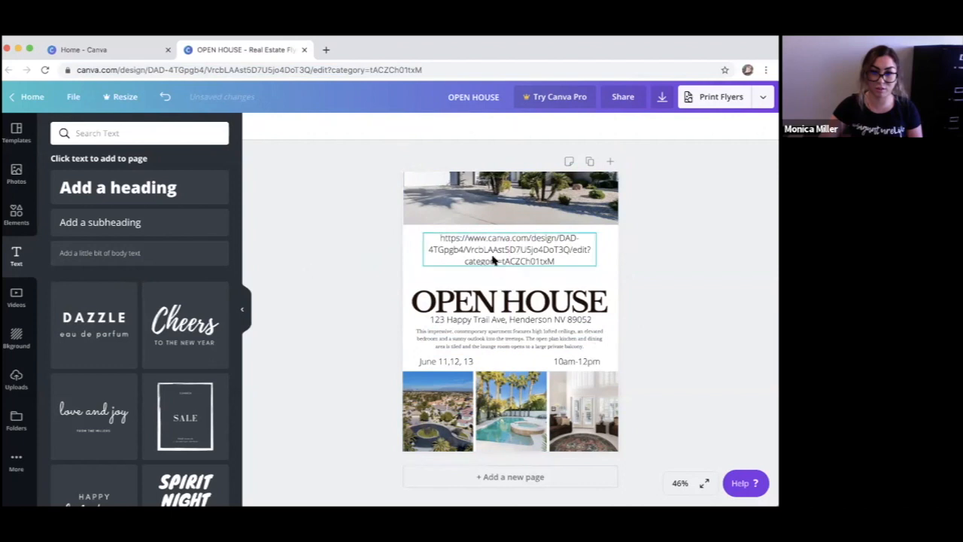
{"action": "left_click", "coordinate": [498, 256]}
{"action": "left_click", "coordinate": [292, 276]}
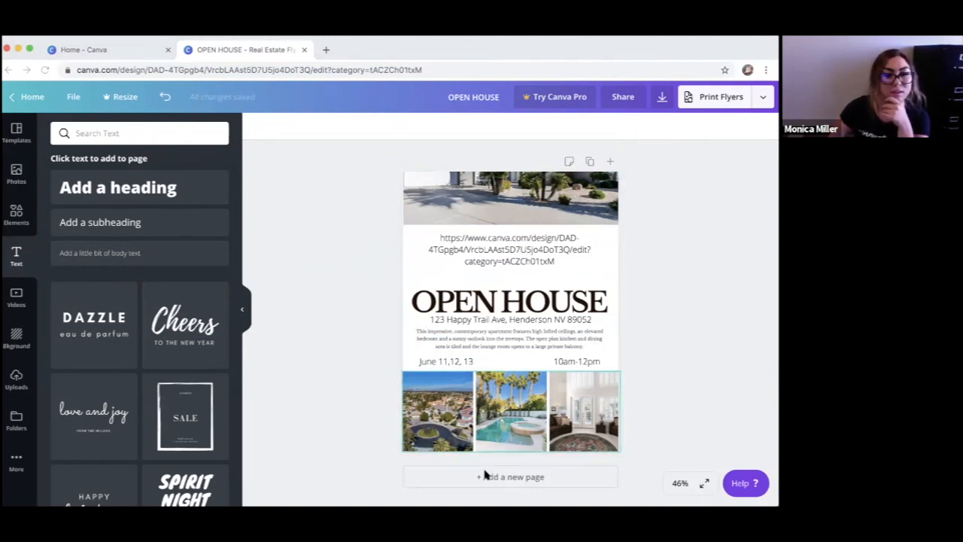
{"action": "left_click", "coordinate": [553, 257]}
Download the flyer as a PDF Print file without crop marks and bleed, and dismiss the print offer.
{"action": "left_click", "coordinate": [662, 97]}
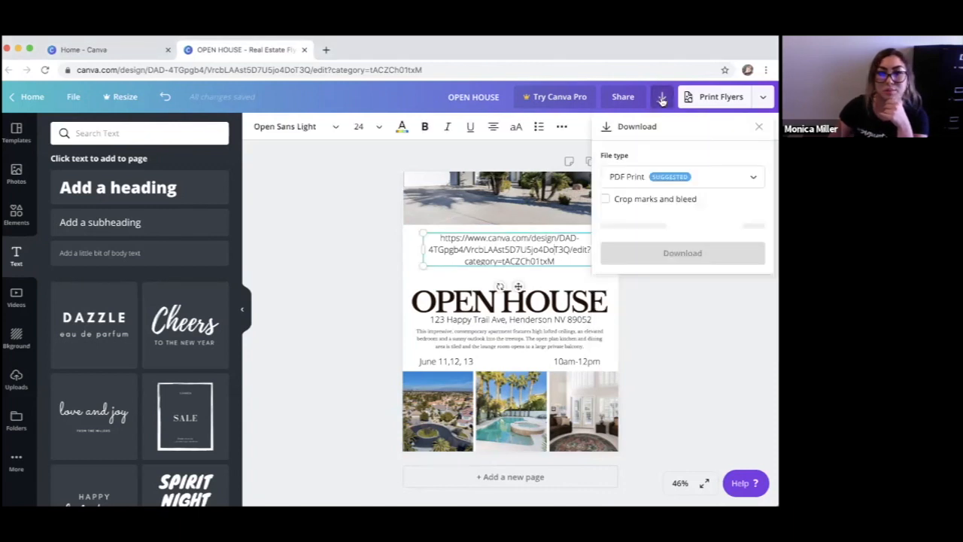
{"action": "left_click", "coordinate": [688, 228]}
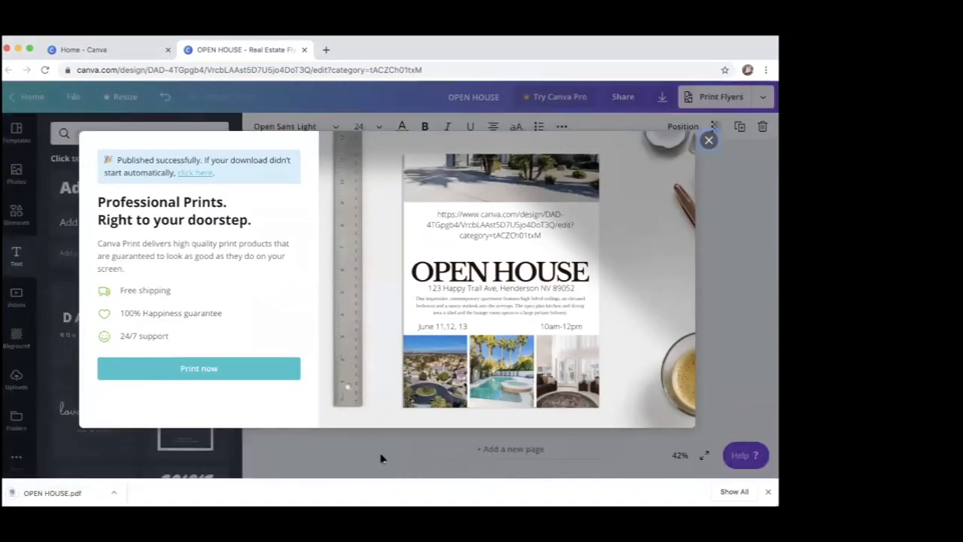
{"action": "left_click", "coordinate": [383, 456]}
Open the downloaded OPEN HOUSE.pdf and follow its embedded link to test it.
{"action": "left_click", "coordinate": [53, 492]}
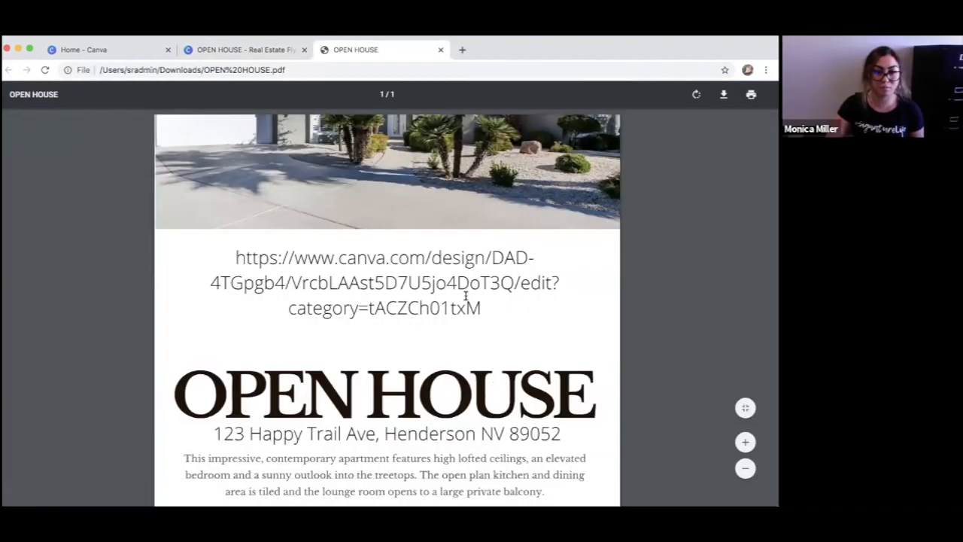
{"action": "left_click", "coordinate": [469, 276]}
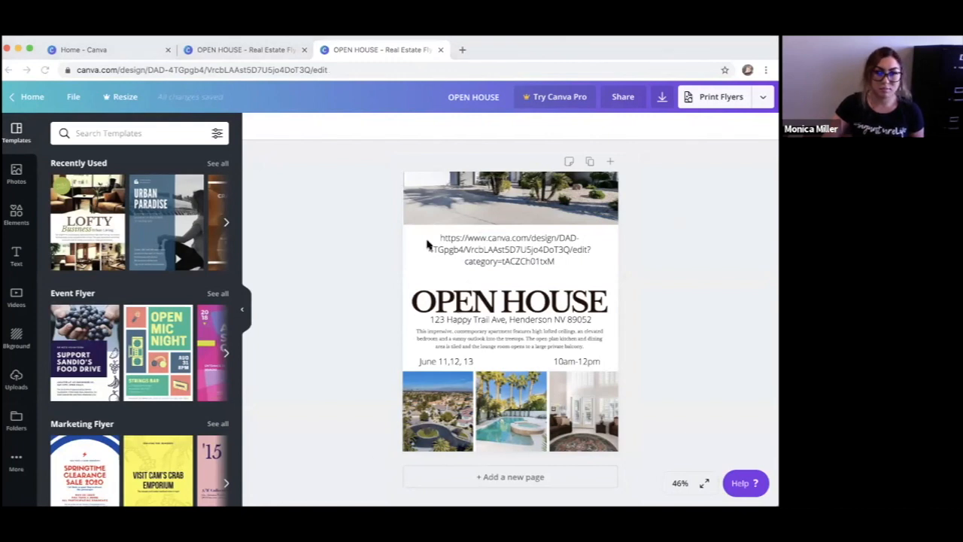
Download the flyer again as a PDF Print file and open the downloaded copy to test its embedded link.
{"action": "left_click", "coordinate": [257, 50]}
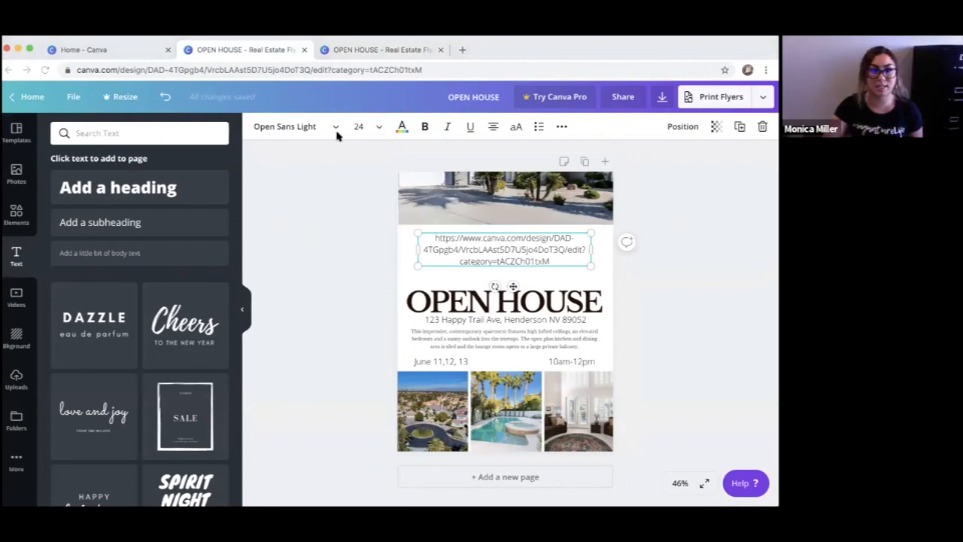
{"action": "left_click", "coordinate": [662, 98]}
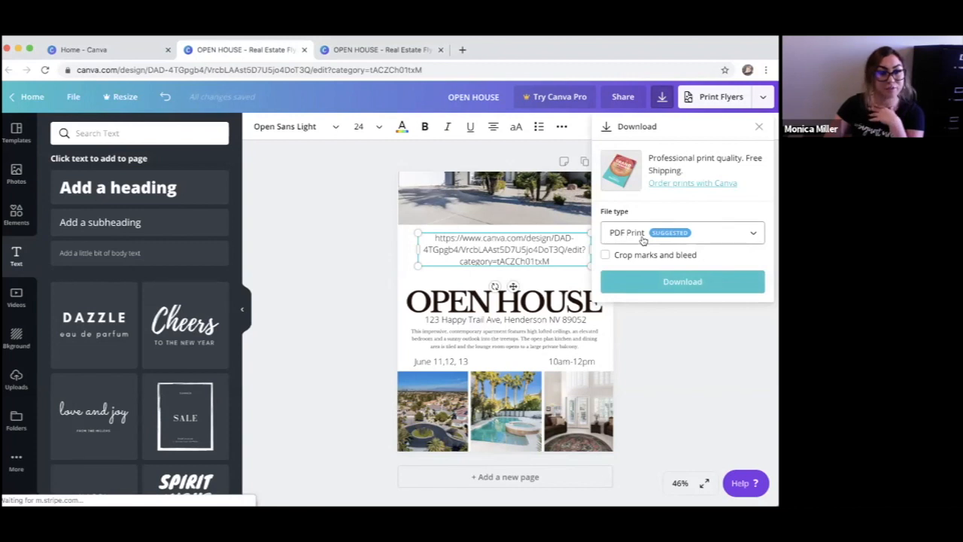
{"action": "left_click", "coordinate": [674, 282]}
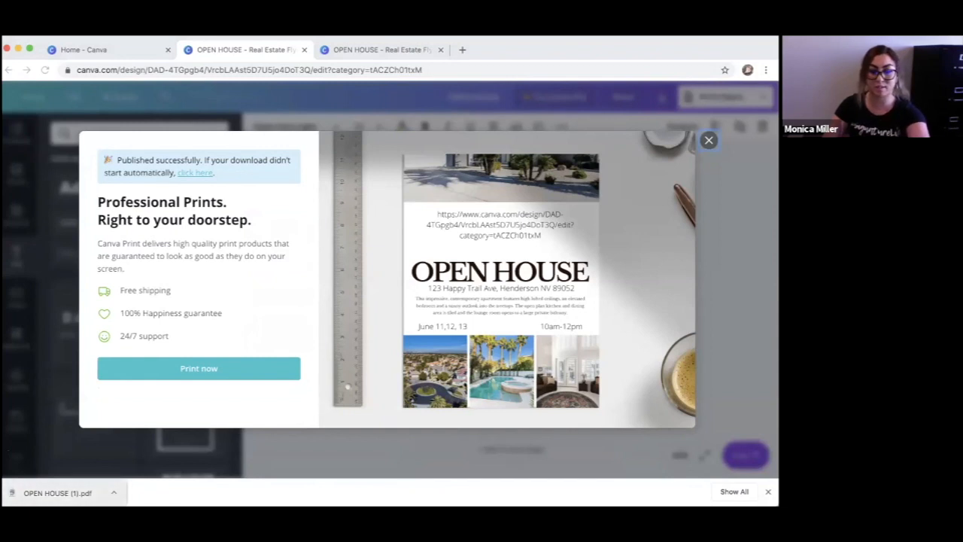
{"action": "left_click", "coordinate": [76, 491]}
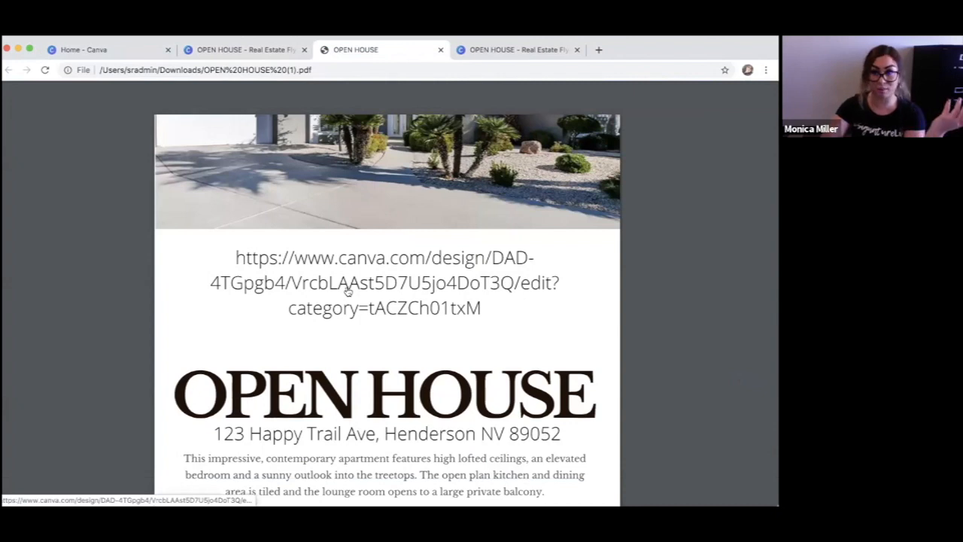
{"action": "left_click", "coordinate": [347, 291]}
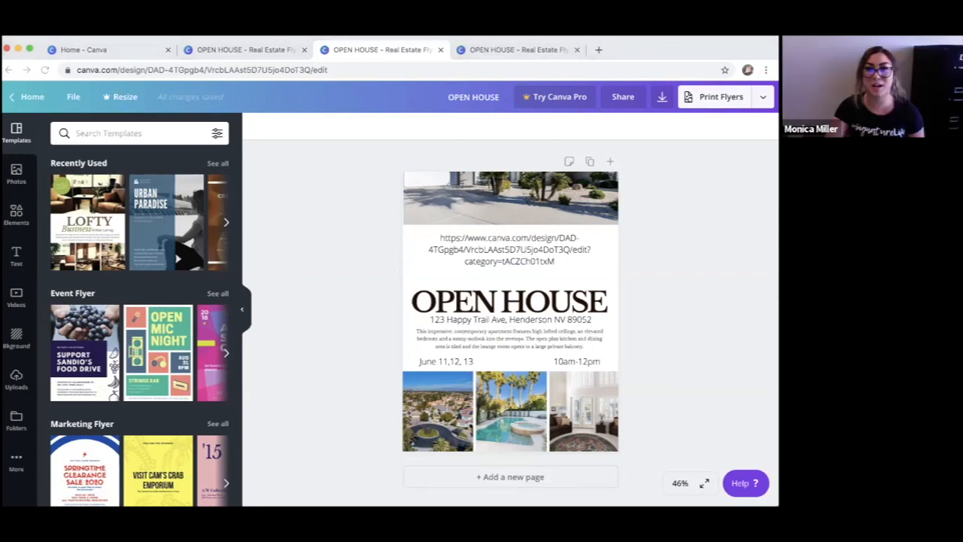
Delete the link text from the flyer and move the large house photo back down to meet the OPEN HOUSE heading.
{"action": "left_click", "coordinate": [515, 230]}
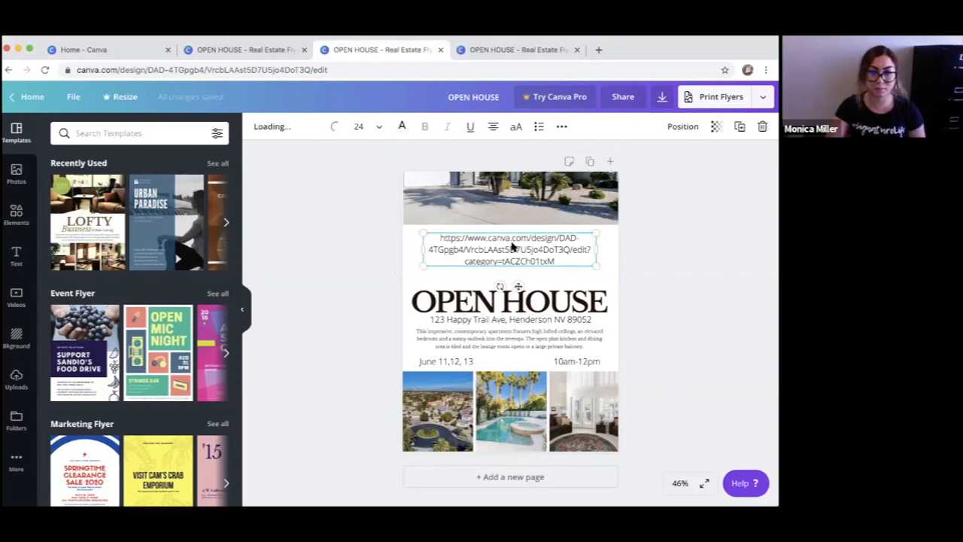
{"action": "key", "text": "Delete"}
{"action": "left_click", "coordinate": [486, 233]}
{"action": "left_click_drag", "start_coordinate": [487, 234], "coordinate": [485, 269]}
{"action": "left_click", "coordinate": [352, 292]}
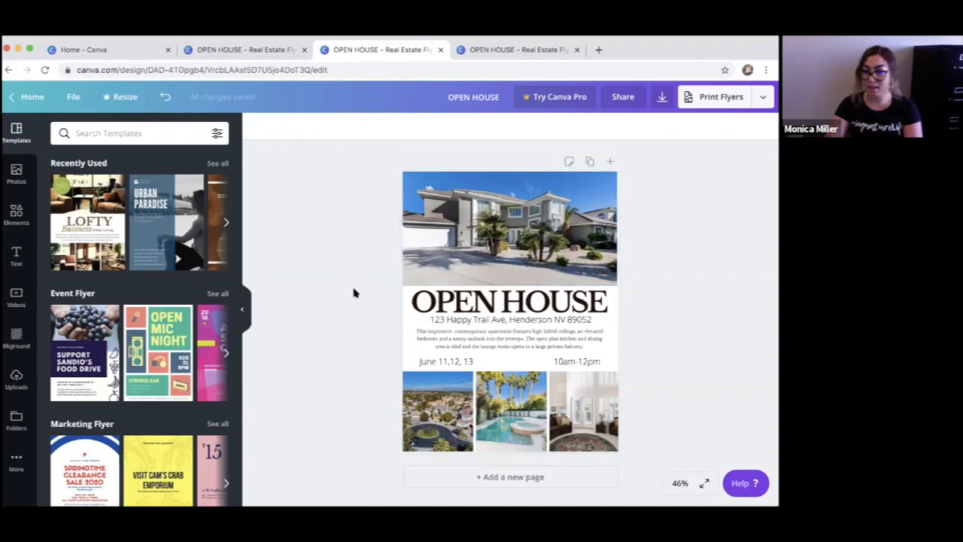
Browse the element library and insert a circle from the basic shapes into the flyer.
{"action": "left_click", "coordinate": [16, 210]}
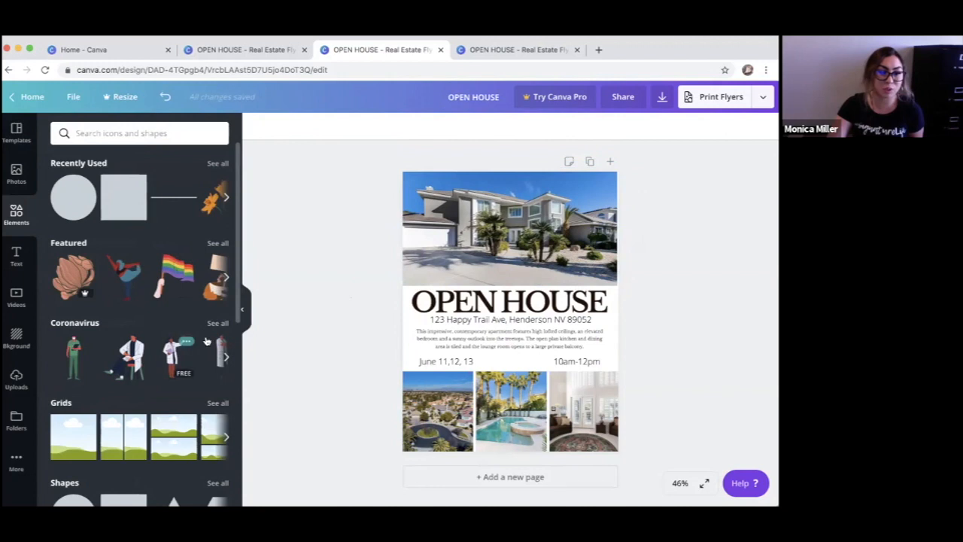
{"action": "scroll", "coordinate": [207, 346], "scroll_direction": "down", "scroll_amount": 5}
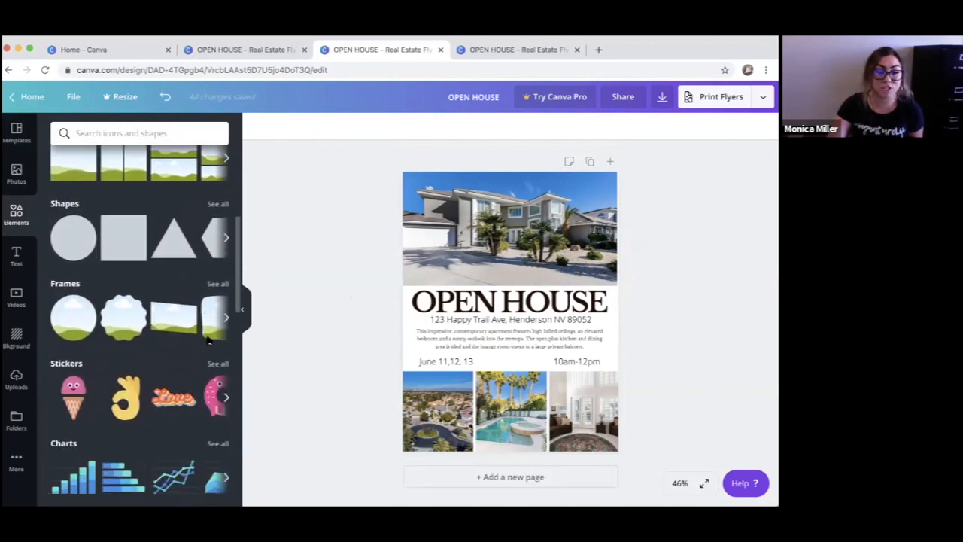
{"action": "scroll", "coordinate": [204, 342], "scroll_direction": "down", "scroll_amount": 1}
{"action": "scroll", "coordinate": [185, 347], "scroll_direction": "down", "scroll_amount": 2}
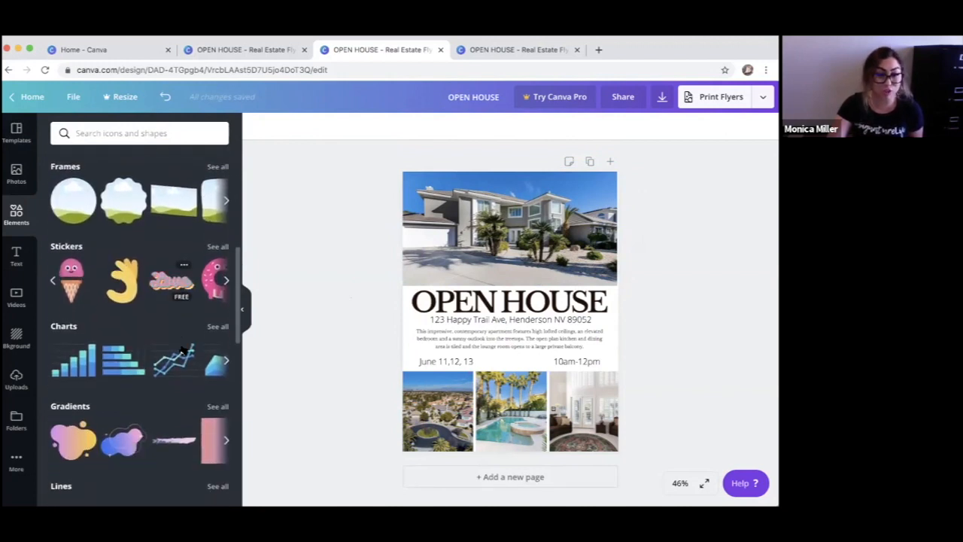
{"action": "scroll", "coordinate": [181, 350], "scroll_direction": "down", "scroll_amount": 4}
{"action": "scroll", "coordinate": [182, 350], "scroll_direction": "down", "scroll_amount": 5}
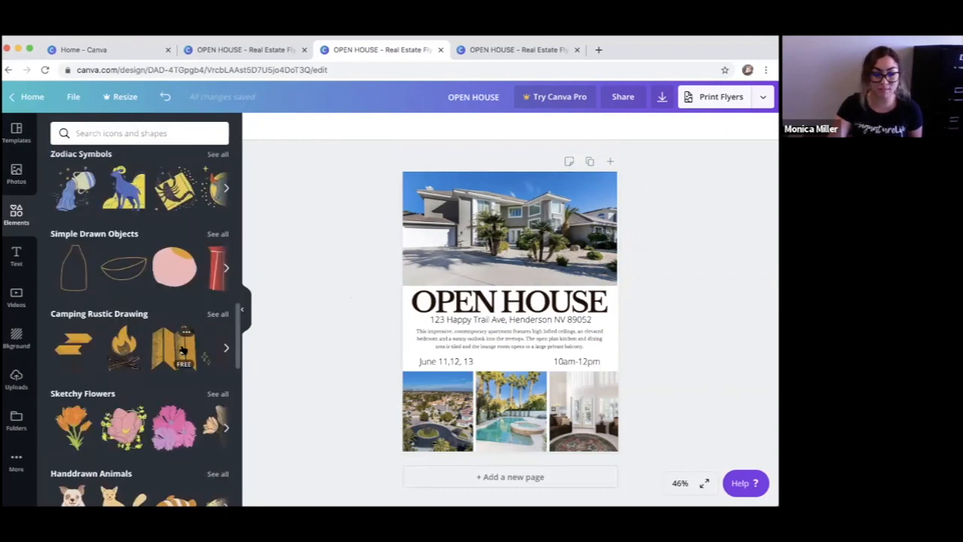
{"action": "scroll", "coordinate": [181, 349], "scroll_direction": "up", "scroll_amount": 13}
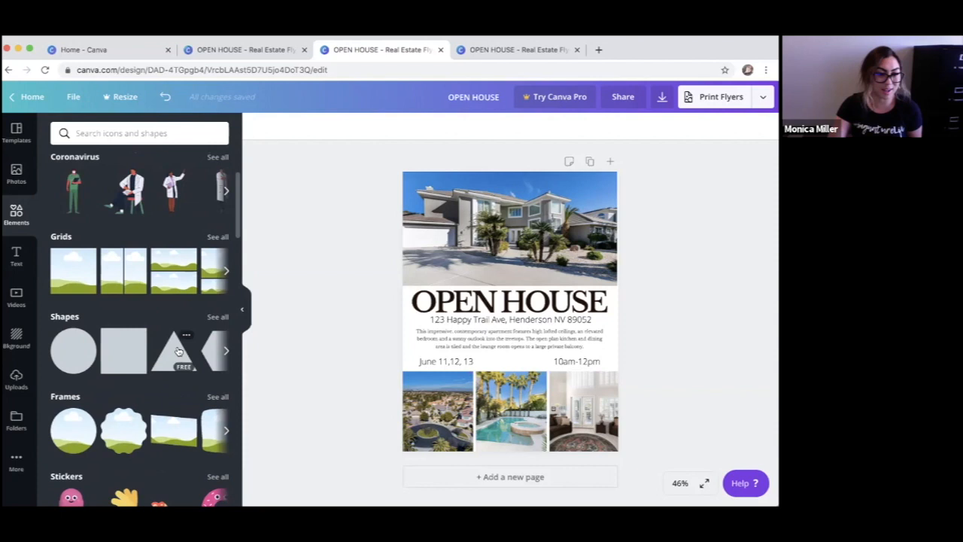
{"action": "left_click", "coordinate": [73, 350]}
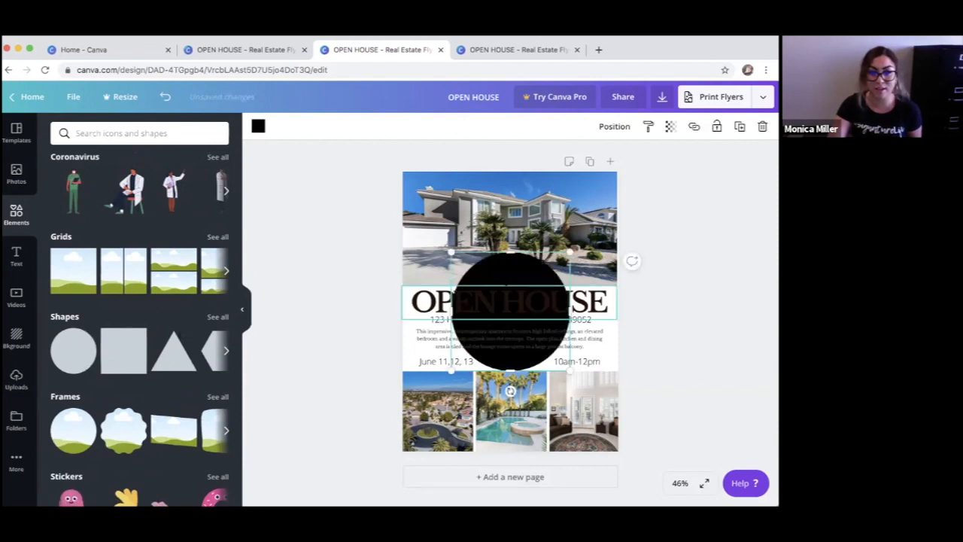
Move the black circle onto the house photo, flatten it into an oval and shrink it into the photo's upper-right corner.
{"action": "left_click_drag", "start_coordinate": [509, 312], "coordinate": [537, 226]}
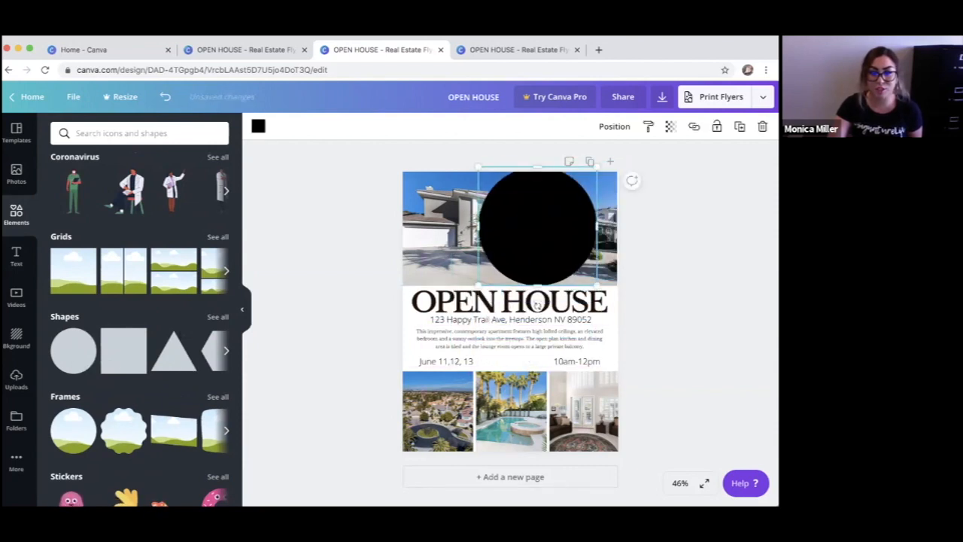
{"action": "left_click_drag", "start_coordinate": [537, 287], "coordinate": [537, 215]}
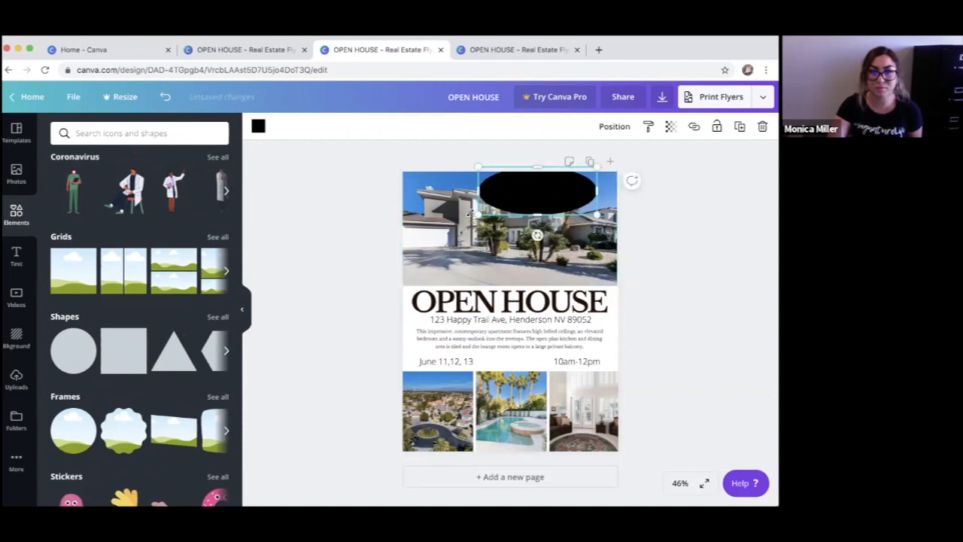
{"action": "left_click_drag", "start_coordinate": [478, 214], "coordinate": [577, 193]}
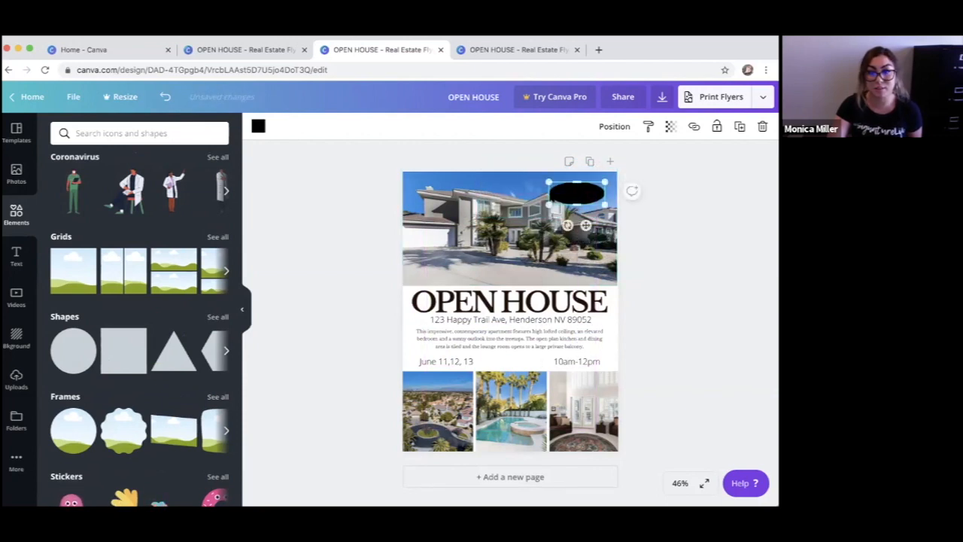
Add a body text box reading $350,000 just below the black oval.
{"action": "left_click", "coordinate": [16, 259]}
{"action": "left_click", "coordinate": [123, 254]}
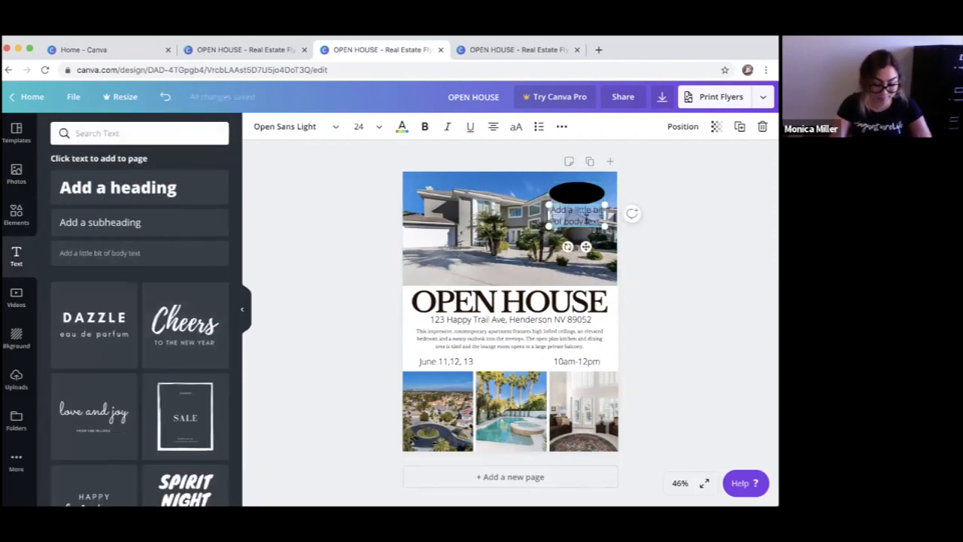
{"action": "left_click_drag", "start_coordinate": [586, 218], "coordinate": [586, 207]}
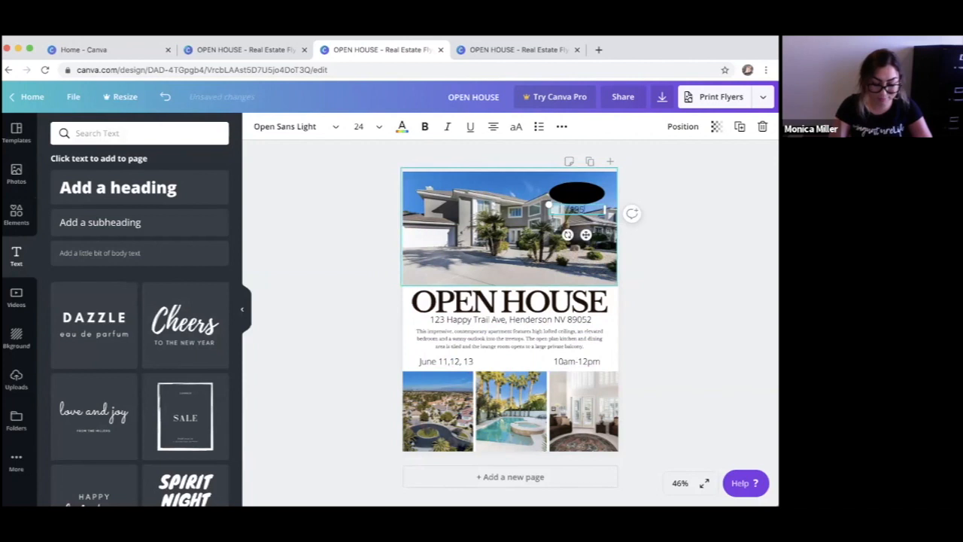
{"action": "type", "text": "$250,00"}
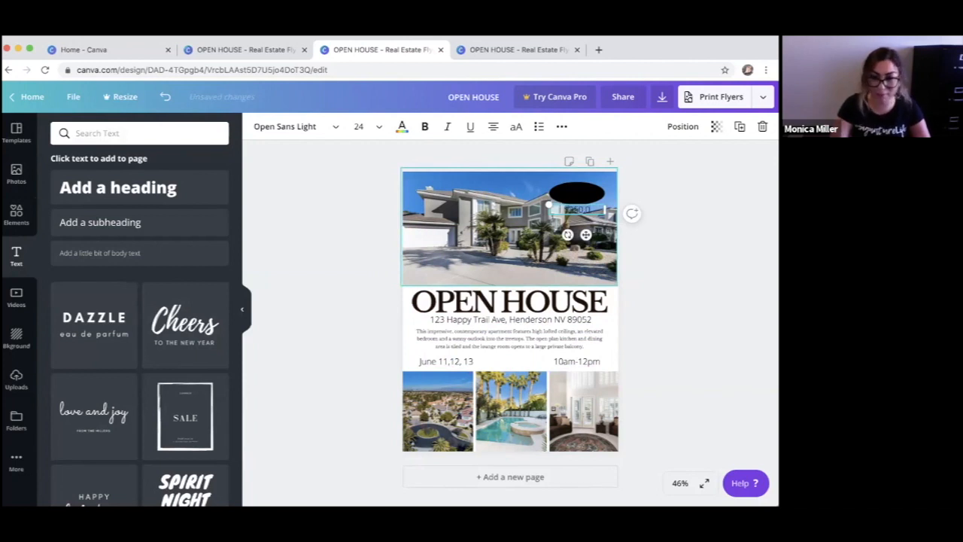
{"action": "type", "text": "0"}
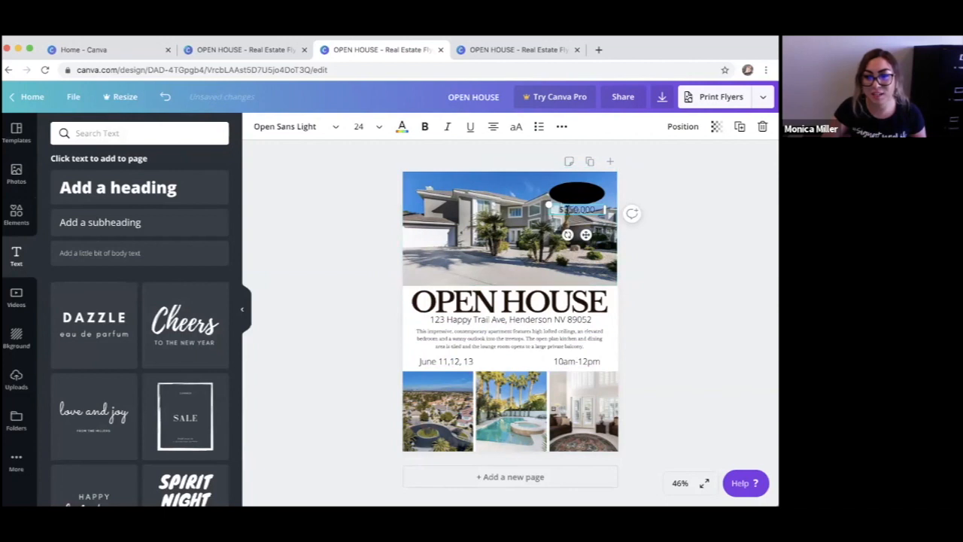
Colour the price text white and move it onto the centre of the black oval.
{"action": "left_click", "coordinate": [402, 126]}
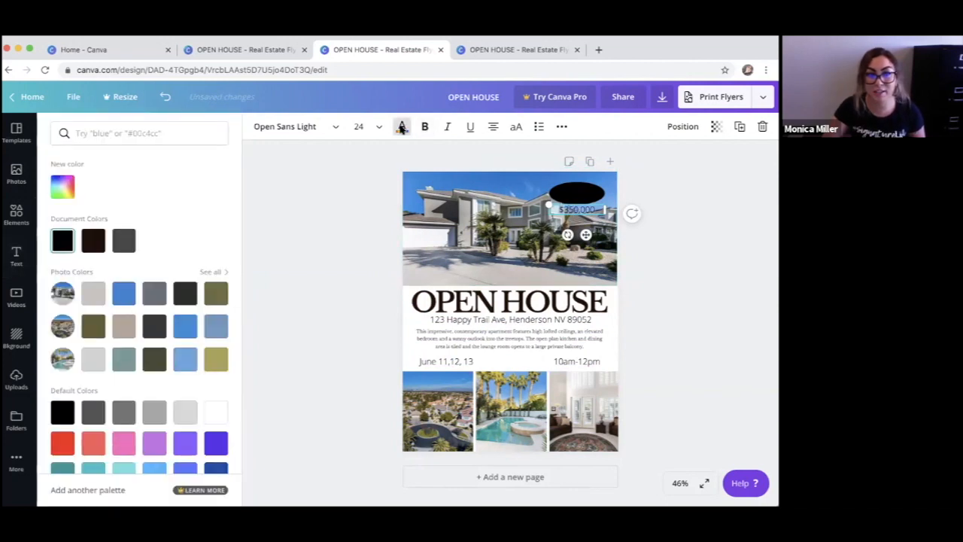
{"action": "left_click", "coordinate": [216, 413]}
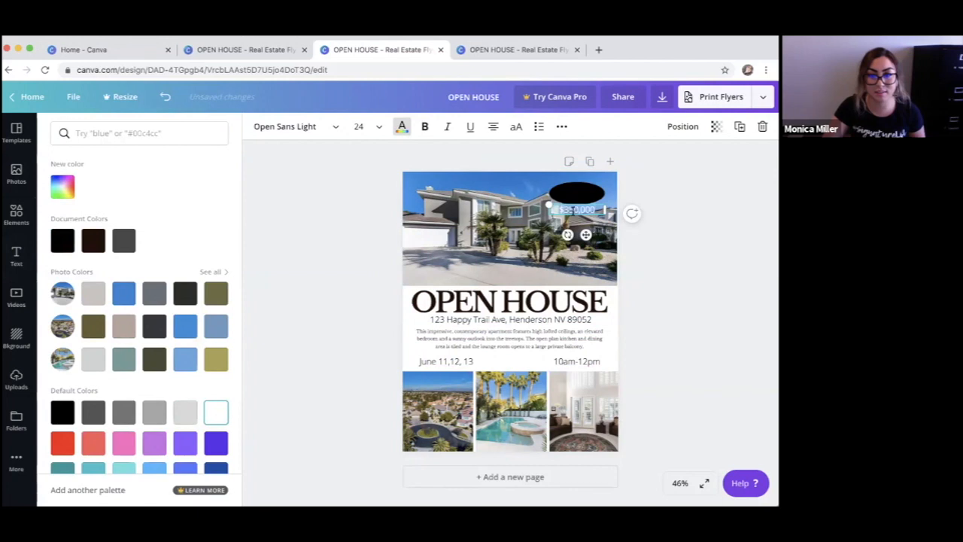
{"action": "left_click_drag", "start_coordinate": [571, 210], "coordinate": [571, 193]}
{"action": "left_click", "coordinate": [707, 283]}
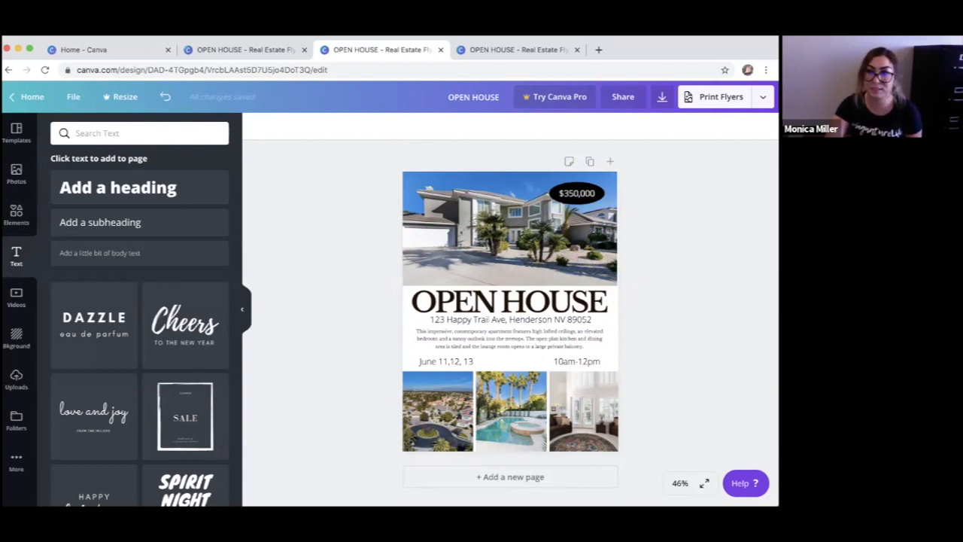
Place the uploaded black Signature Real Estate logo on the flyer and shrink it over the OPEN HOUSE heading.
{"action": "left_click", "coordinate": [16, 386]}
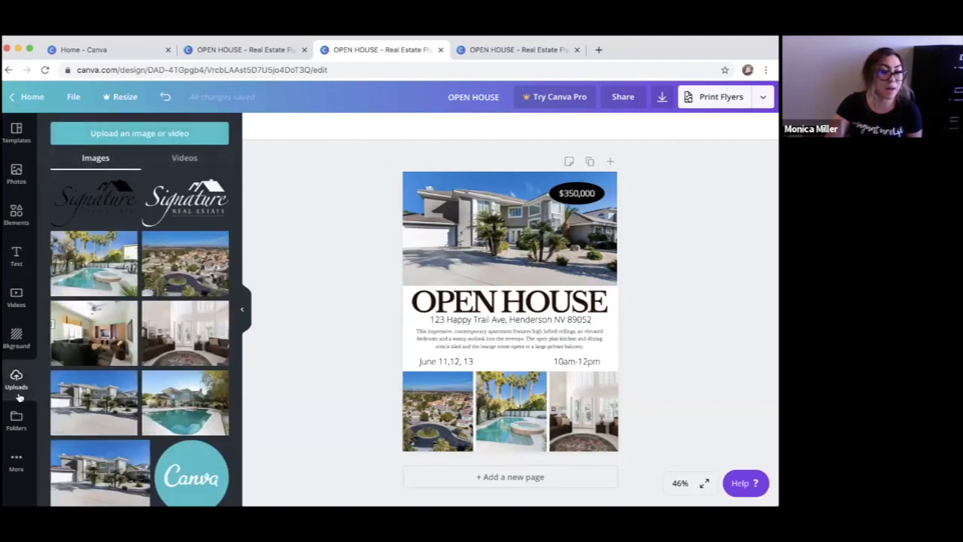
{"action": "scroll", "coordinate": [86, 368], "scroll_direction": "down", "scroll_amount": 5}
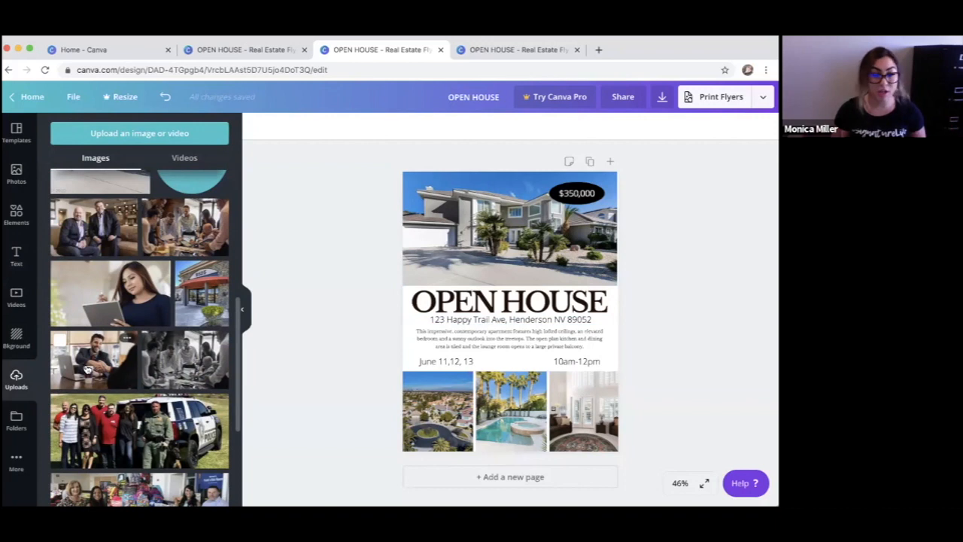
{"action": "scroll", "coordinate": [71, 357], "scroll_direction": "up", "scroll_amount": 3}
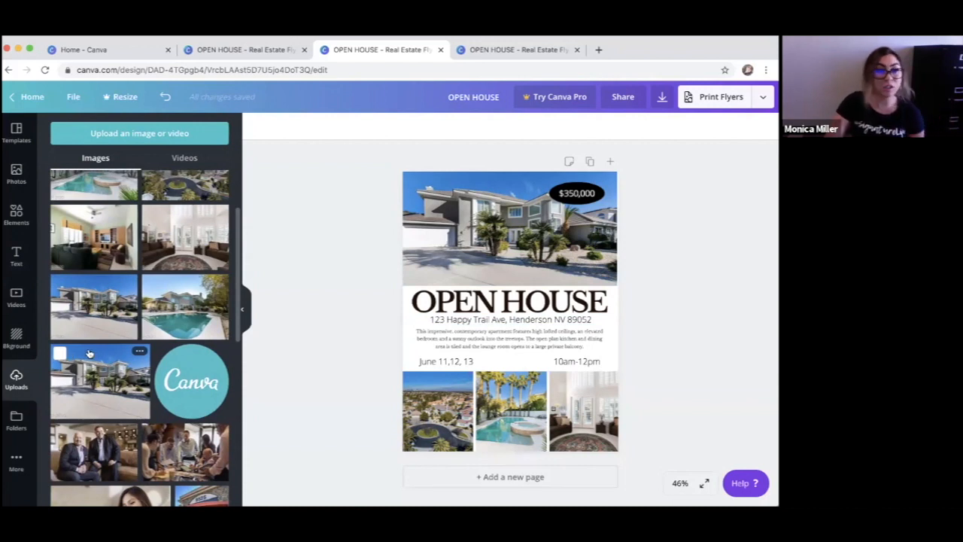
{"action": "scroll", "coordinate": [88, 357], "scroll_direction": "up", "scroll_amount": 1}
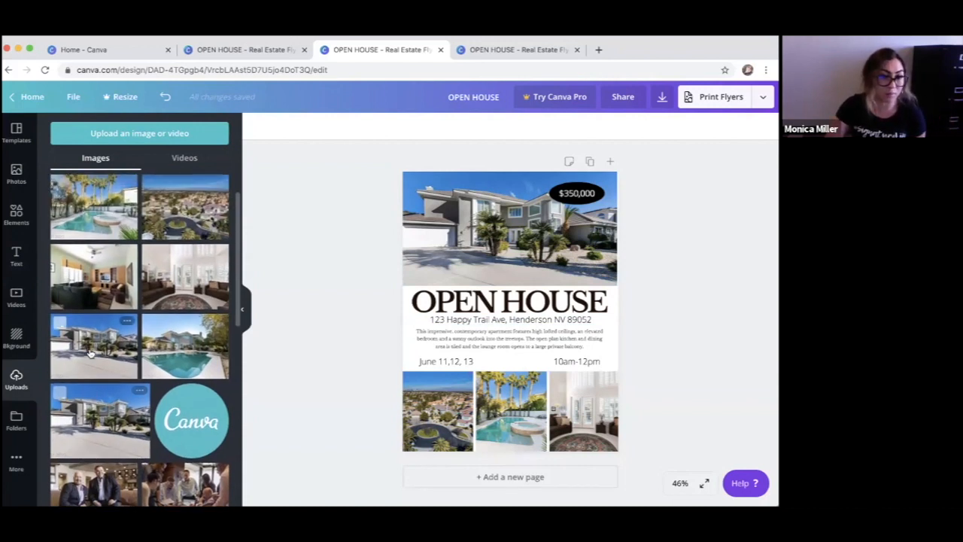
{"action": "scroll", "coordinate": [85, 361], "scroll_direction": "up", "scroll_amount": 2}
{"action": "mouse_move", "coordinate": [99, 198]}
{"action": "left_mouse_down"}
{"action": "mouse_move", "coordinate": [280, 232]}
{"action": "mouse_move", "coordinate": [74, 216]}
{"action": "mouse_move", "coordinate": [500, 323]}
{"action": "mouse_move", "coordinate": [512, 335]}
{"action": "left_mouse_up"}
{"action": "left_click_drag", "start_coordinate": [586, 381], "coordinate": [462, 327]}
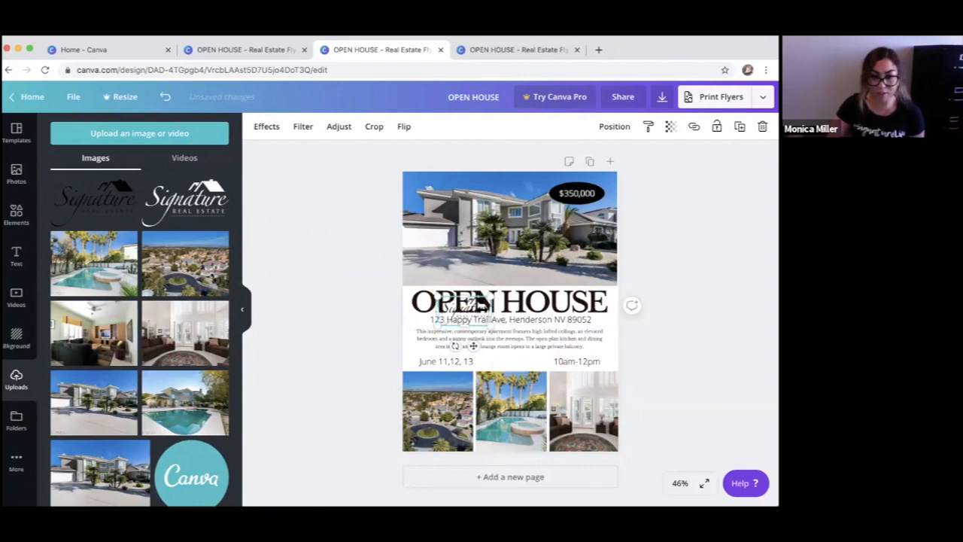
Nudge the logo upward off the OPEN HOUSE heading onto the lower part of the house photo.
{"action": "key", "text": "Up"}
{"action": "key", "text": "Up"}
{"action": "key", "text": "Up"}
{"action": "key", "text": "Up"}
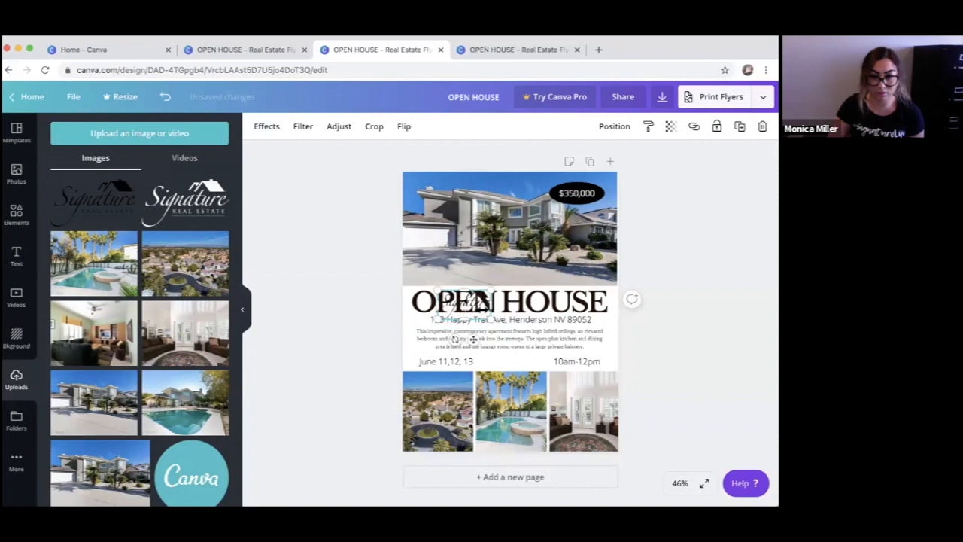
{"action": "key", "text": "Up"}
{"action": "key", "text": "Up"}
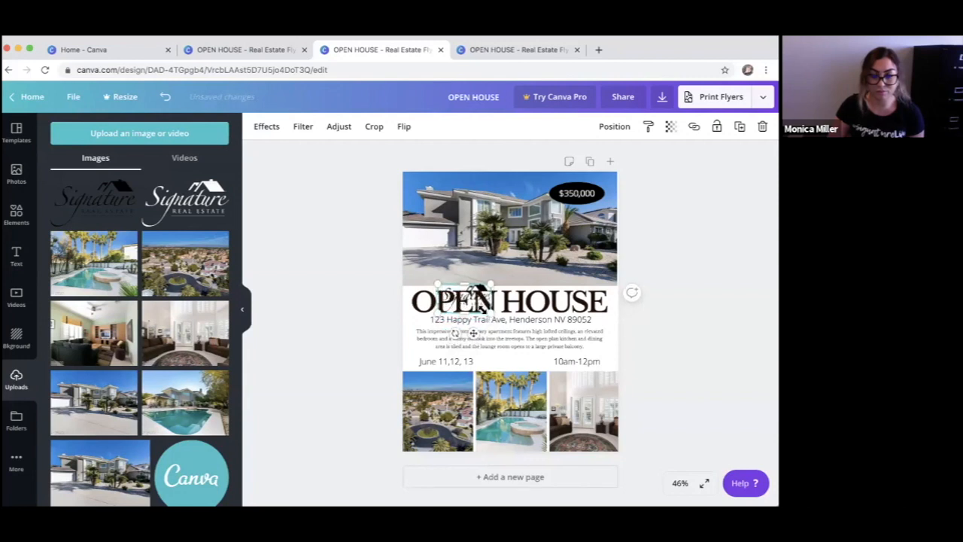
{"action": "key", "text": "Up"}
{"action": "key", "text": "Up"}
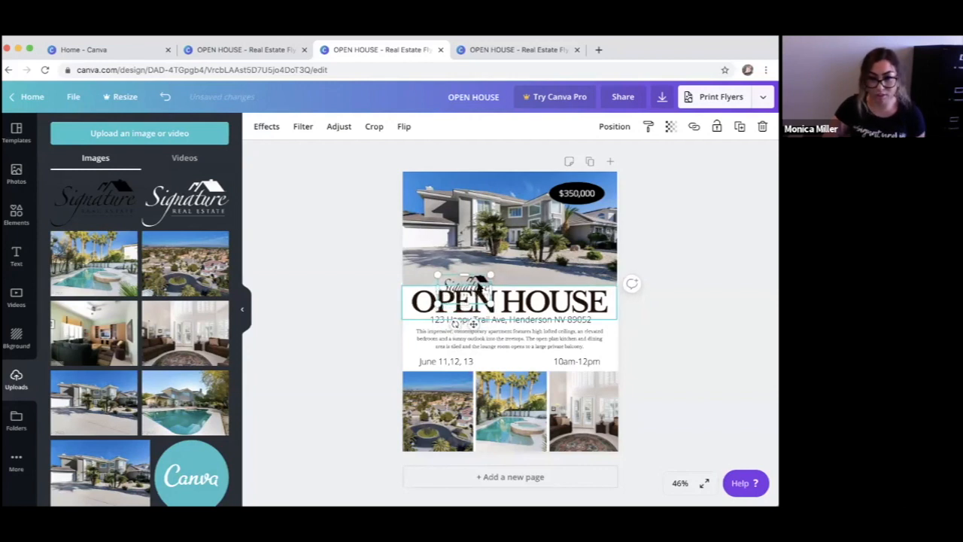
{"action": "key", "text": "Up"}
{"action": "key", "text": "Up"}
{"action": "key", "text": "Up"}
{"action": "key", "text": "Up"}
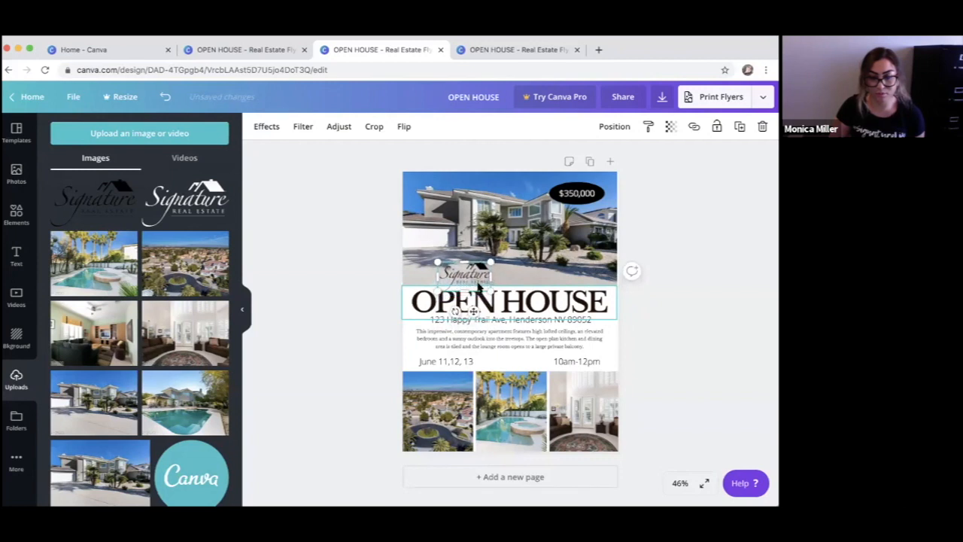
{"action": "key", "text": "Up"}
{"action": "key", "text": "Up"}
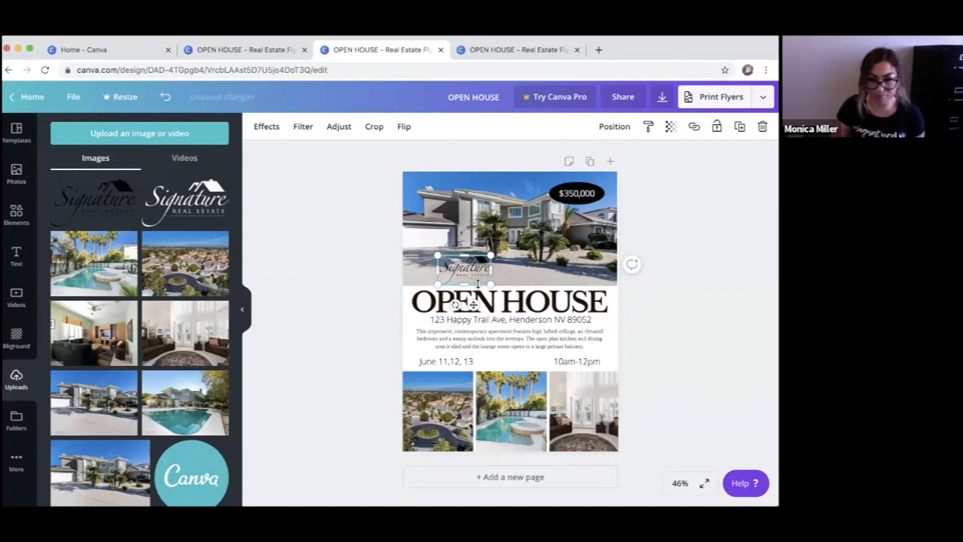
{"action": "key", "text": "Up"}
{"action": "key", "text": "Up"}
Move the Signature logo to the upper-left corner of the house photo and nudge it right until it sits fully on the page.
{"action": "mouse_move", "coordinate": [478, 283]}
{"action": "left_mouse_down"}
{"action": "mouse_move", "coordinate": [477, 258]}
{"action": "mouse_move", "coordinate": [497, 295]}
{"action": "mouse_move", "coordinate": [528, 319]}
{"action": "mouse_move", "coordinate": [512, 350]}
{"action": "mouse_move", "coordinate": [520, 342]}
{"action": "mouse_move", "coordinate": [466, 226]}
{"action": "mouse_move", "coordinate": [369, 181]}
{"action": "mouse_move", "coordinate": [406, 185]}
{"action": "mouse_move", "coordinate": [395, 187]}
{"action": "left_mouse_up"}
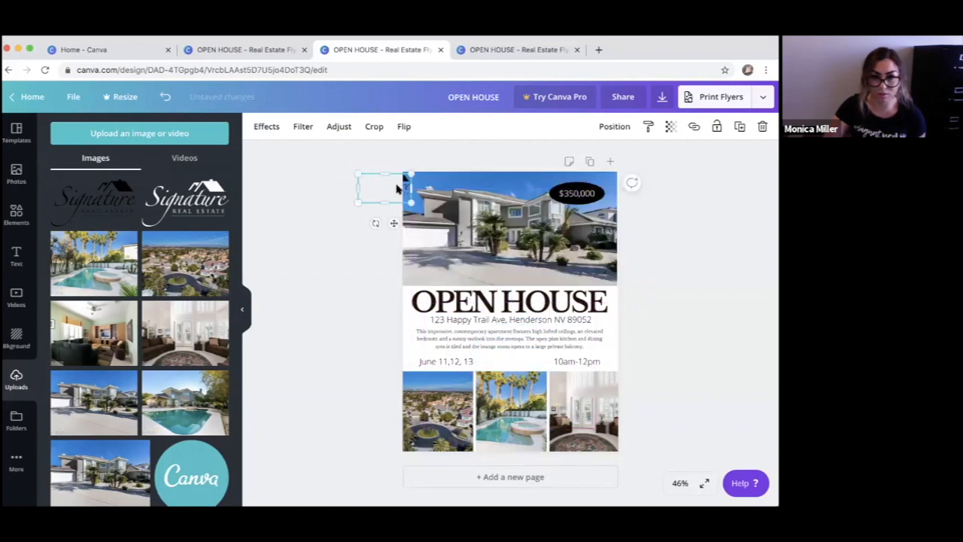
{"action": "key", "text": "Right"}
{"action": "key", "text": "Right"}
{"action": "key", "text": "Right"}
{"action": "key", "text": "Right"}
{"action": "key", "text": "Right"}
{"action": "key", "text": "Right"}
{"action": "key", "text": "Right"}
{"action": "key", "text": "Right"}
{"action": "key", "text": "Right"}
{"action": "key", "text": "Right"}
{"action": "key", "text": "Right"}
{"action": "key", "text": "Right"}
{"action": "key", "text": "Right"}
{"action": "key", "text": "Right"}
{"action": "key", "text": "Right"}
{"action": "key", "text": "Right"}
{"action": "key", "text": "Right"}
{"action": "key", "text": "Right"}
{"action": "key", "text": "Right"}
{"action": "key", "text": "Right"}
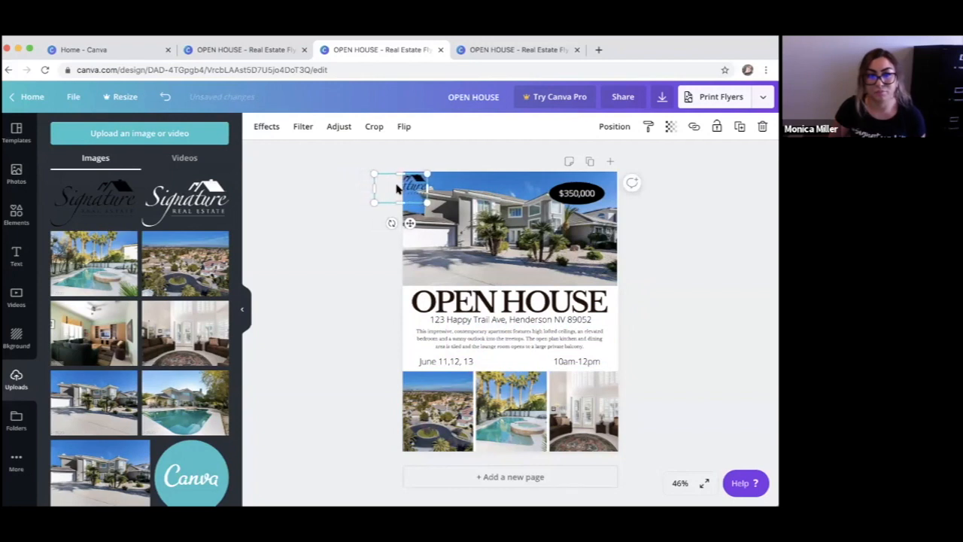
{"action": "key", "text": "Right"}
{"action": "key", "text": "Right"}
{"action": "key", "text": "Right"}
{"action": "key", "text": "Right"}
{"action": "key", "text": "Right"}
{"action": "key", "text": "Right"}
{"action": "key", "text": "Right"}
{"action": "key", "text": "Right"}
{"action": "key", "text": "Right"}
{"action": "key", "text": "Right"}
{"action": "key", "text": "Right"}
{"action": "key", "text": "Right"}
{"action": "key", "text": "Right"}
{"action": "key", "text": "Right"}
{"action": "key", "text": "Right"}
{"action": "key", "text": "Right"}
{"action": "key", "text": "Right"}
{"action": "key", "text": "Right"}
{"action": "key", "text": "Right"}
{"action": "key", "text": "Right"}
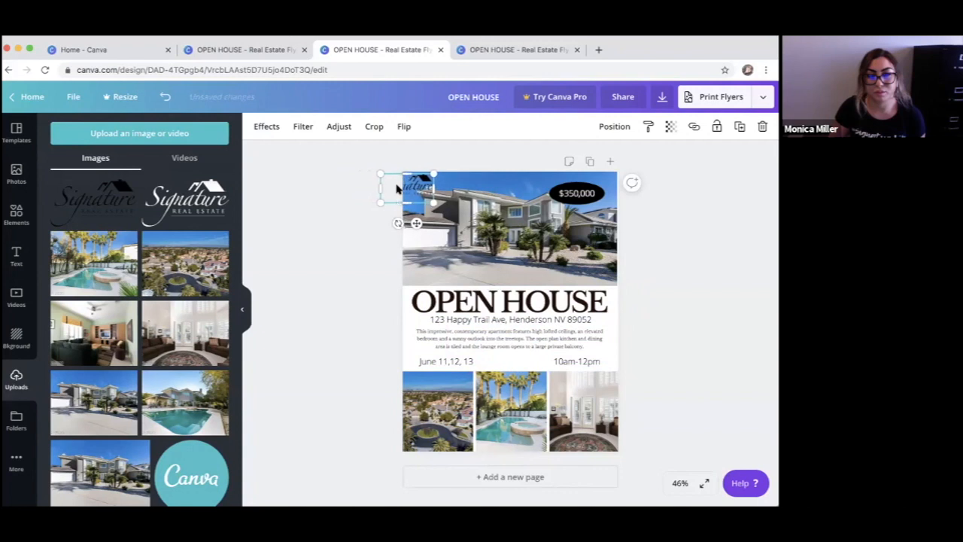
{"action": "key", "text": "Right"}
{"action": "key", "text": "Right"}
{"action": "key", "text": "Right"}
{"action": "key", "text": "Right"}
{"action": "key", "text": "Right"}
{"action": "key", "text": "Right"}
{"action": "key", "text": "Right"}
{"action": "key", "text": "Right"}
{"action": "key", "text": "Right"}
{"action": "key", "text": "Right"}
{"action": "key", "text": "Right"}
{"action": "key", "text": "Right"}
{"action": "key", "text": "Right"}
{"action": "key", "text": "Right"}
{"action": "key", "text": "Right"}
{"action": "key", "text": "Right"}
{"action": "key", "text": "Right"}
{"action": "key", "text": "Right"}
{"action": "key", "text": "Right"}
{"action": "key", "text": "Right"}
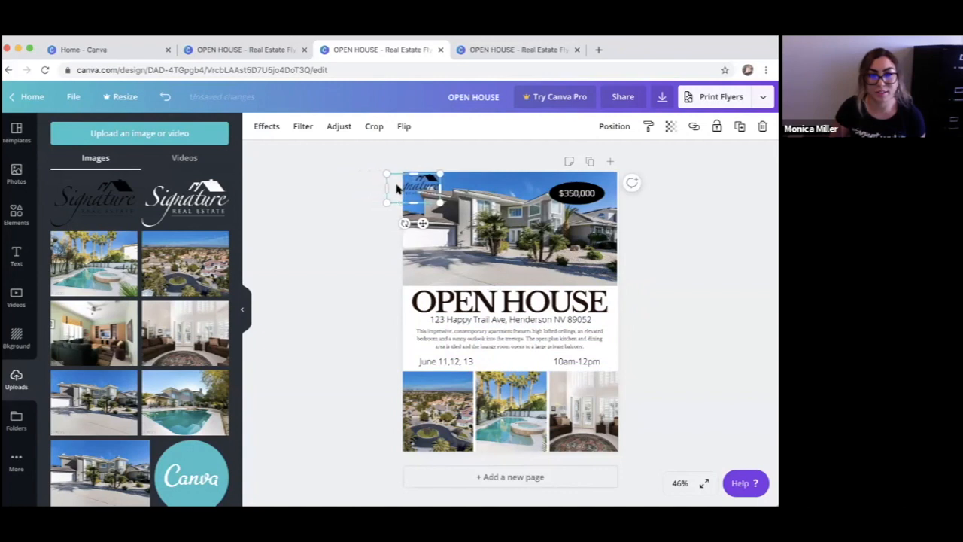
{"action": "key", "text": "Right"}
{"action": "key", "text": "Right"}
{"action": "key", "text": "Right"}
{"action": "key", "text": "Right"}
{"action": "key", "text": "Right"}
{"action": "key", "text": "Right"}
{"action": "key", "text": "Right"}
{"action": "key", "text": "Right"}
{"action": "key", "text": "Right"}
{"action": "key", "text": "Right"}
{"action": "key", "text": "Right"}
{"action": "key", "text": "Right"}
{"action": "key", "text": "Right"}
{"action": "key", "text": "Right"}
{"action": "key", "text": "Right"}
{"action": "key", "text": "Right"}
{"action": "key", "text": "Right"}
{"action": "key", "text": "Right"}
{"action": "key", "text": "Right"}
{"action": "key", "text": "Right"}
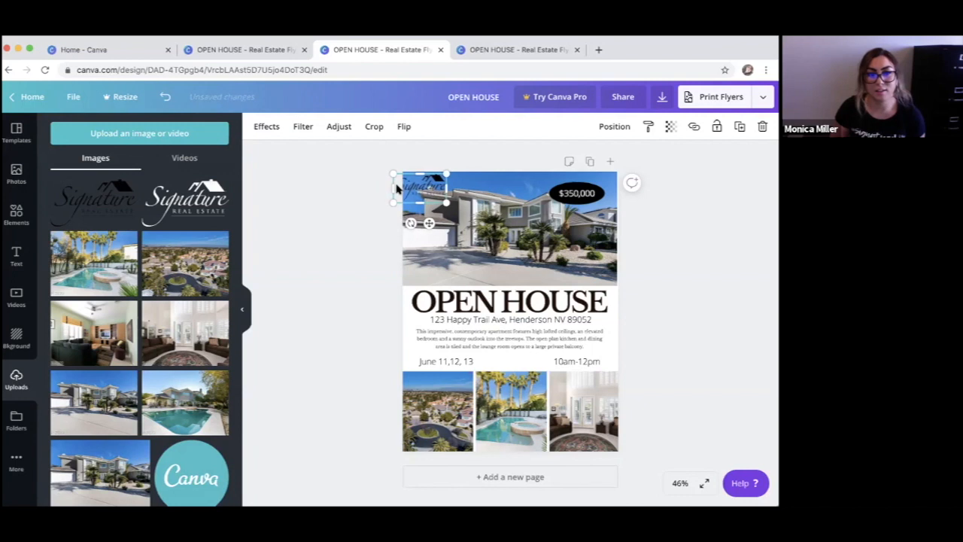
{"action": "key", "text": "Right"}
{"action": "key", "text": "Right"}
{"action": "key", "text": "Right"}
{"action": "key", "text": "Right"}
{"action": "key", "text": "Right"}
{"action": "key", "text": "Right"}
{"action": "key", "text": "Right"}
{"action": "key", "text": "Right"}
{"action": "key", "text": "Right"}
{"action": "key", "text": "Right"}
{"action": "key", "text": "Right"}
{"action": "key", "text": "Right"}
{"action": "key", "text": "Right"}
{"action": "key", "text": "Right"}
{"action": "key", "text": "Right"}
{"action": "key", "text": "Right"}
{"action": "key", "text": "Right"}
{"action": "key", "text": "Right"}
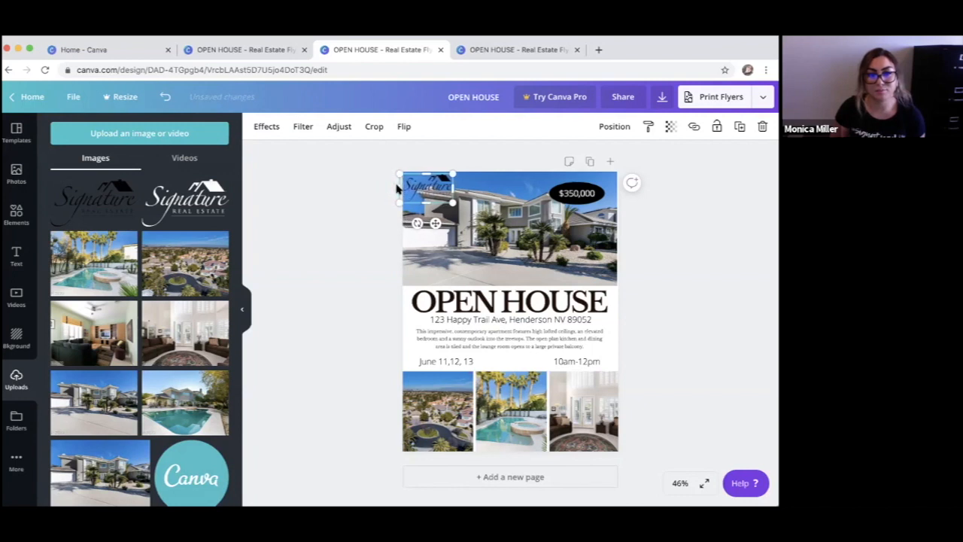
Shift the main house photo slightly downward inside its frame so more sky shows behind the logo.
{"action": "double_click", "coordinate": [516, 234]}
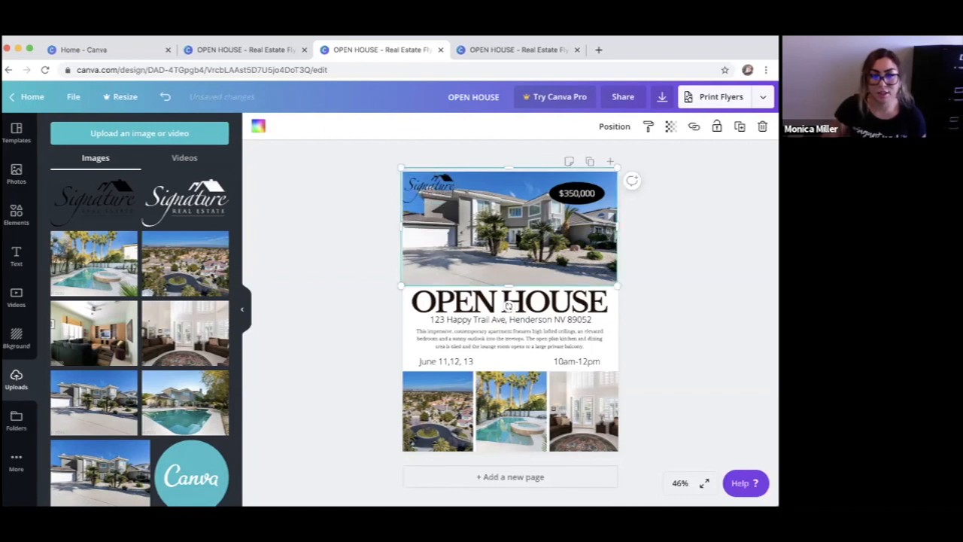
{"action": "left_click_drag", "start_coordinate": [537, 221], "coordinate": [537, 235]}
{"action": "left_click", "coordinate": [754, 254]}
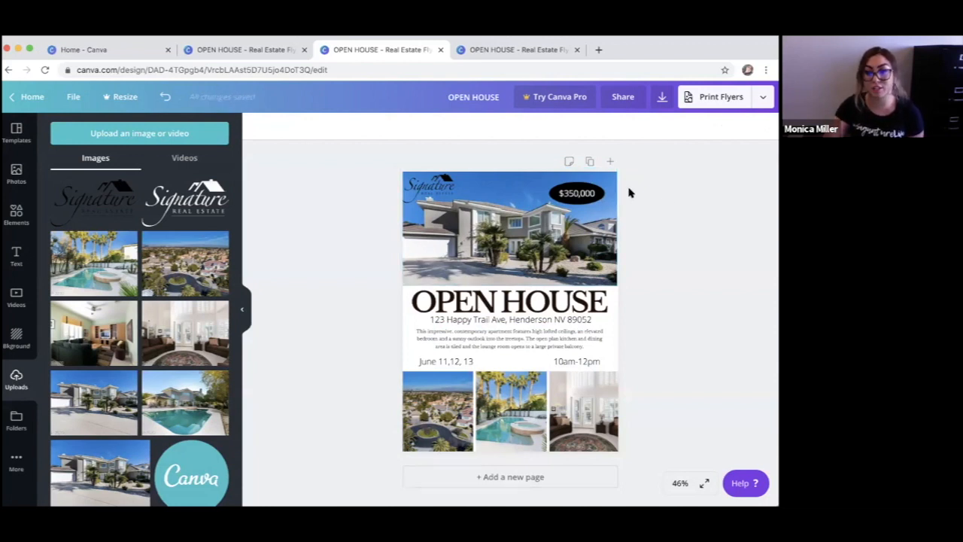
Move the $350,000 price badge closer to the upper-right corner of the house photo.
{"action": "left_click", "coordinate": [591, 188]}
{"action": "mouse_move", "coordinate": [589, 182]}
{"action": "left_mouse_down"}
{"action": "mouse_move", "coordinate": [580, 193]}
{"action": "mouse_move", "coordinate": [588, 188]}
{"action": "left_mouse_up"}
{"action": "left_click", "coordinate": [716, 299]}
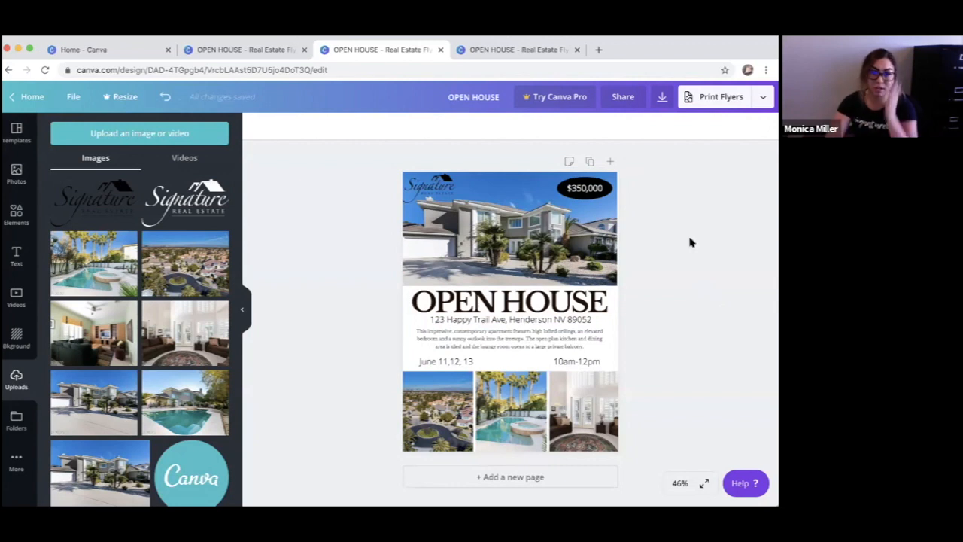
Show all recently used flyer templates.
{"action": "left_click", "coordinate": [16, 133]}
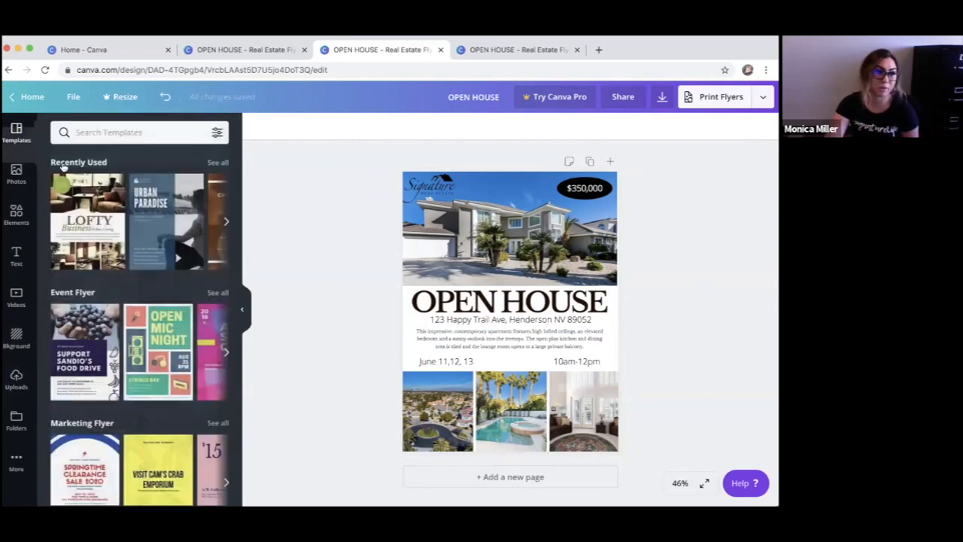
{"action": "left_click", "coordinate": [221, 163]}
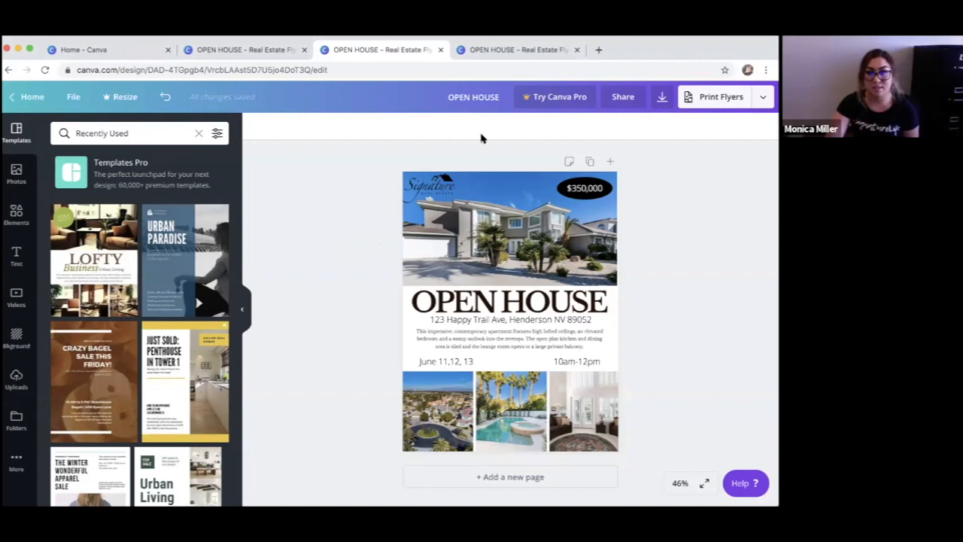
Return to the home page, list all saved designs and open Copy of Weekly Sales Meeting 1/7/2020.
{"action": "left_click", "coordinate": [24, 97]}
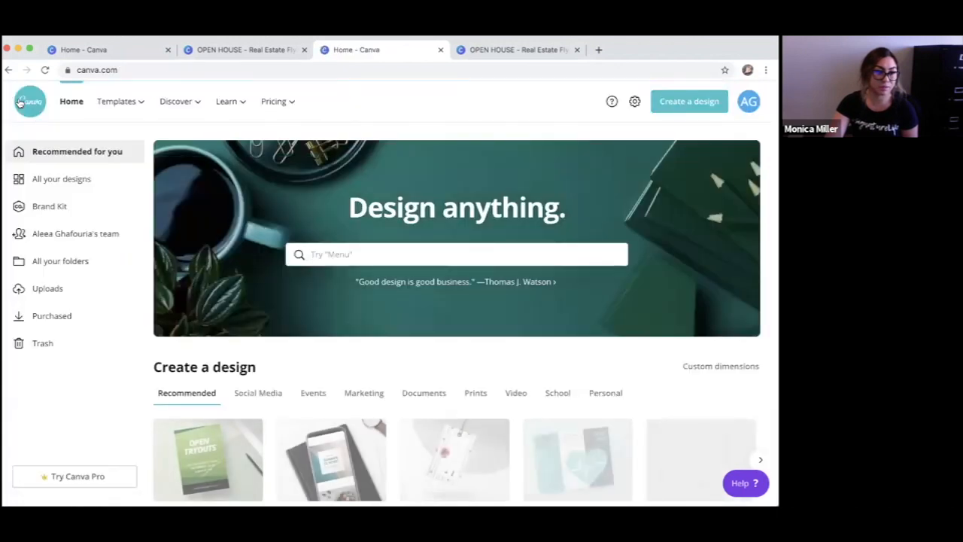
{"action": "scroll", "coordinate": [325, 348], "scroll_direction": "down", "scroll_amount": 1}
{"action": "scroll", "coordinate": [325, 348], "scroll_direction": "down", "scroll_amount": 3}
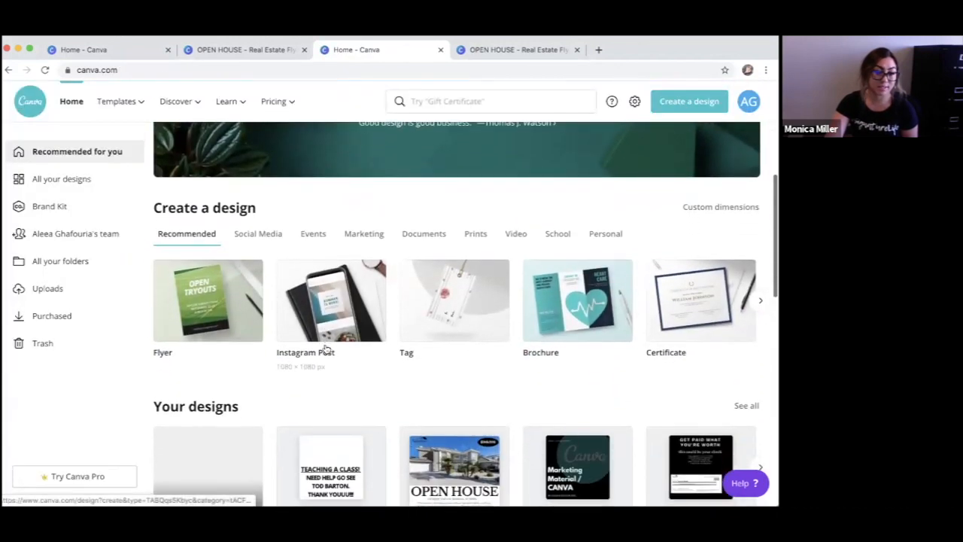
{"action": "mouse_move", "coordinate": [179, 115]}
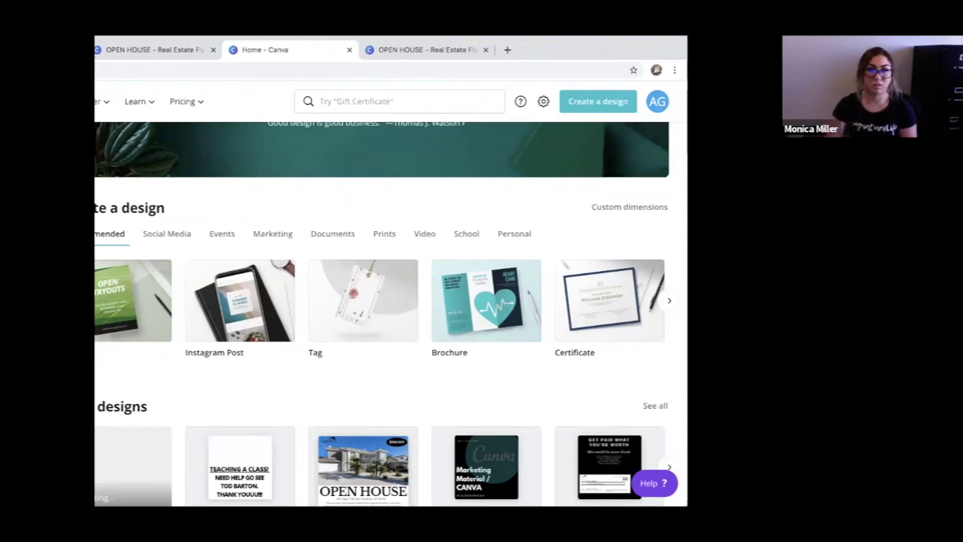
{"action": "mouse_move", "coordinate": [397, 442]}
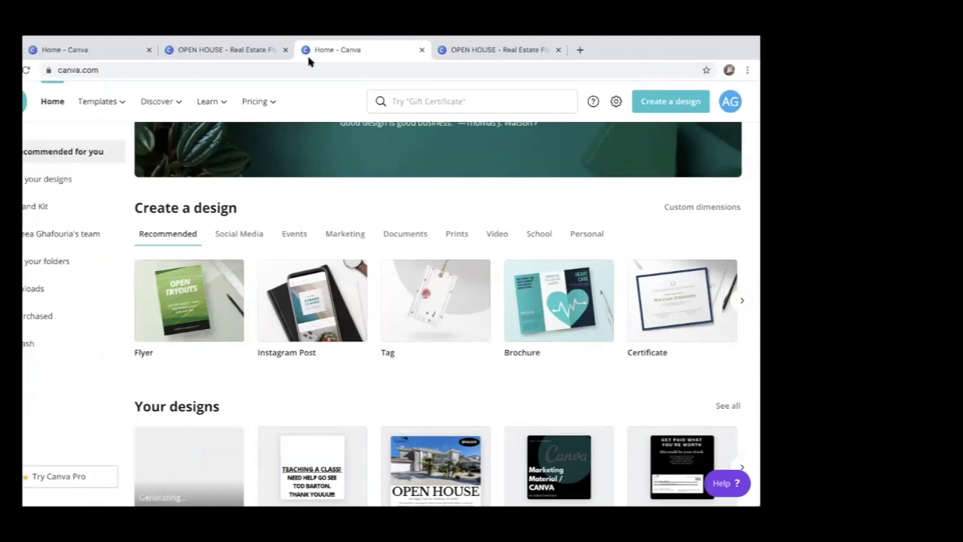
{"action": "scroll", "coordinate": [293, 378], "scroll_direction": "down", "scroll_amount": 2}
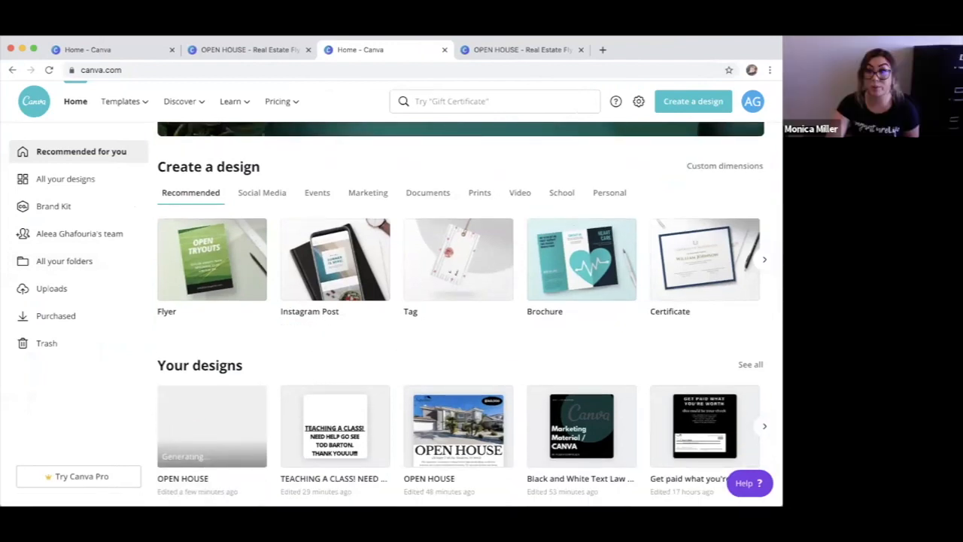
{"action": "left_click", "coordinate": [746, 364]}
{"action": "left_click", "coordinate": [746, 364]}
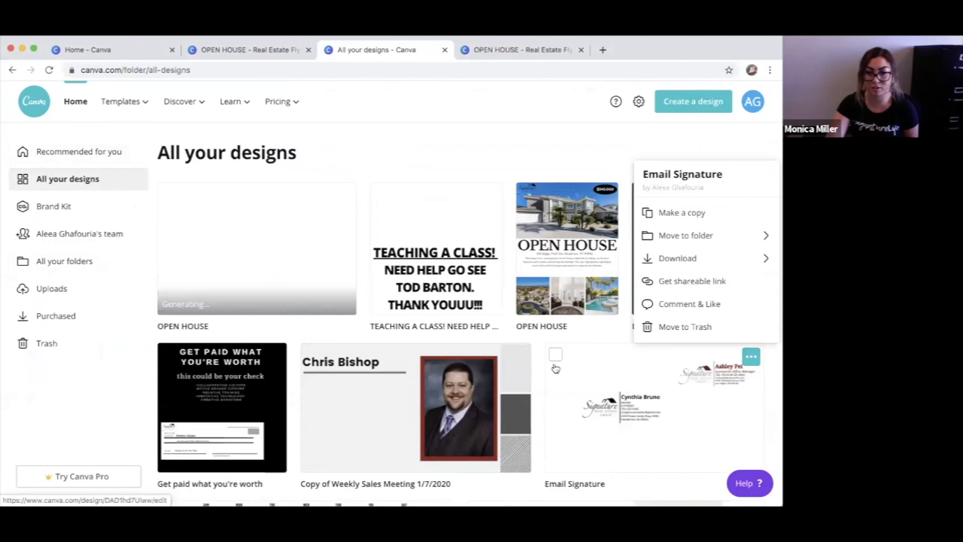
{"action": "left_click", "coordinate": [470, 374]}
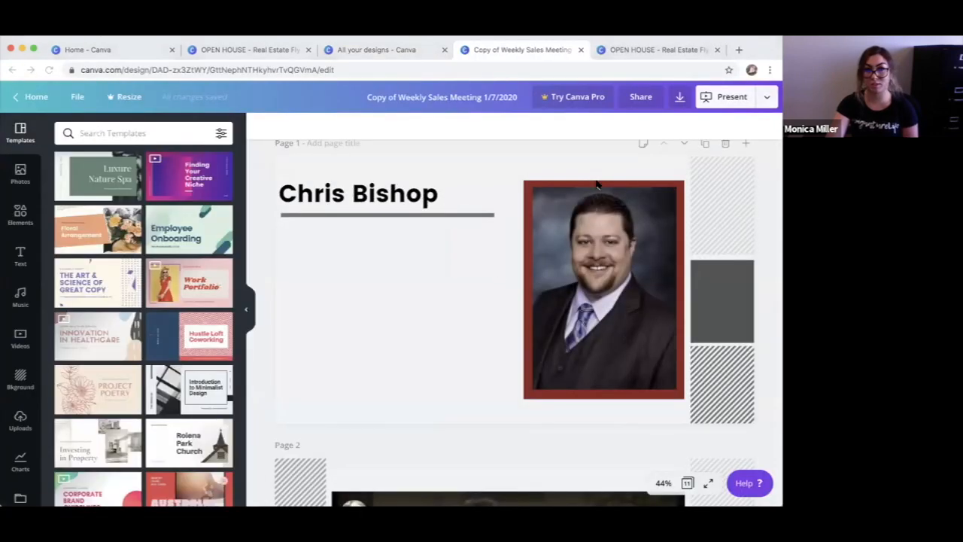
Look through the first three presentation pages, including the video embedded on page 2.
{"action": "scroll", "coordinate": [602, 217], "scroll_direction": "down", "scroll_amount": 5}
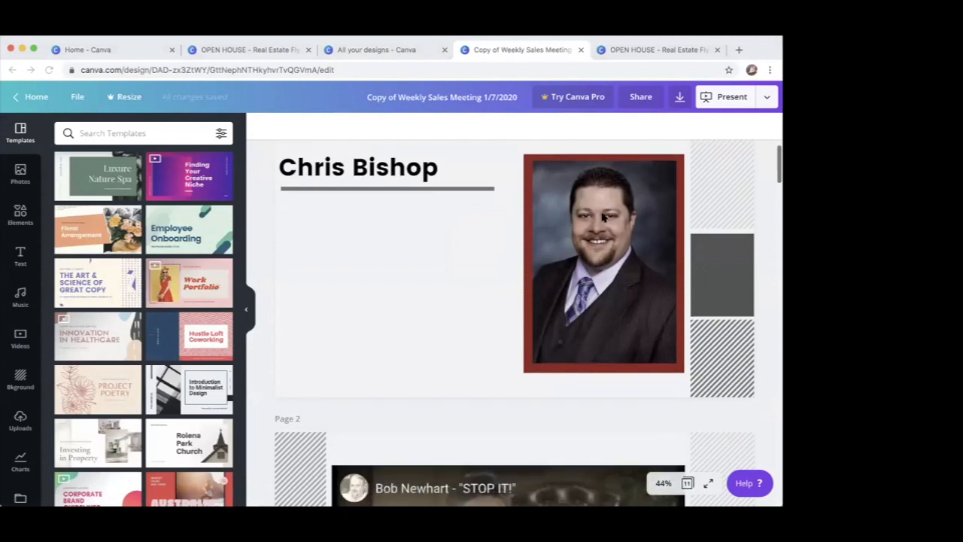
{"action": "scroll", "coordinate": [602, 217], "scroll_direction": "down", "scroll_amount": 1}
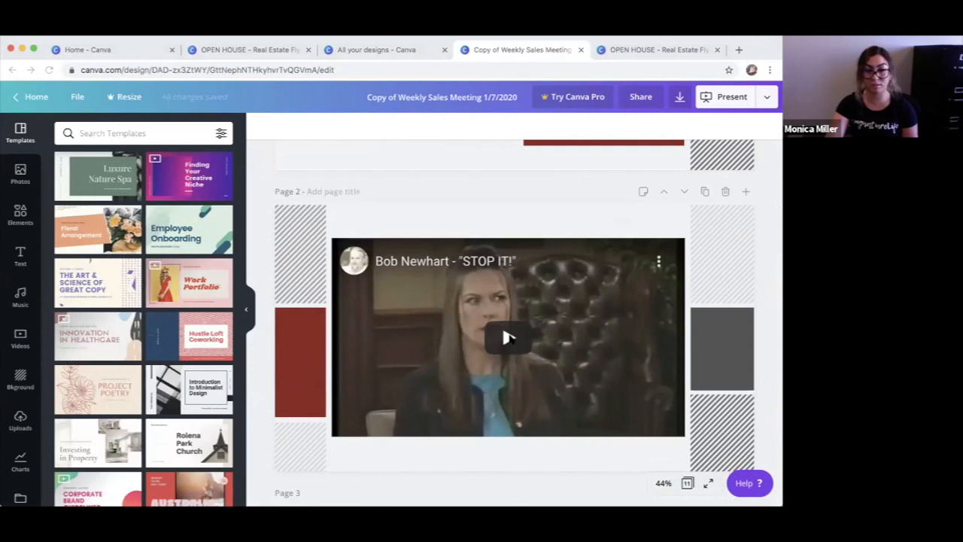
{"action": "left_click", "coordinate": [508, 338]}
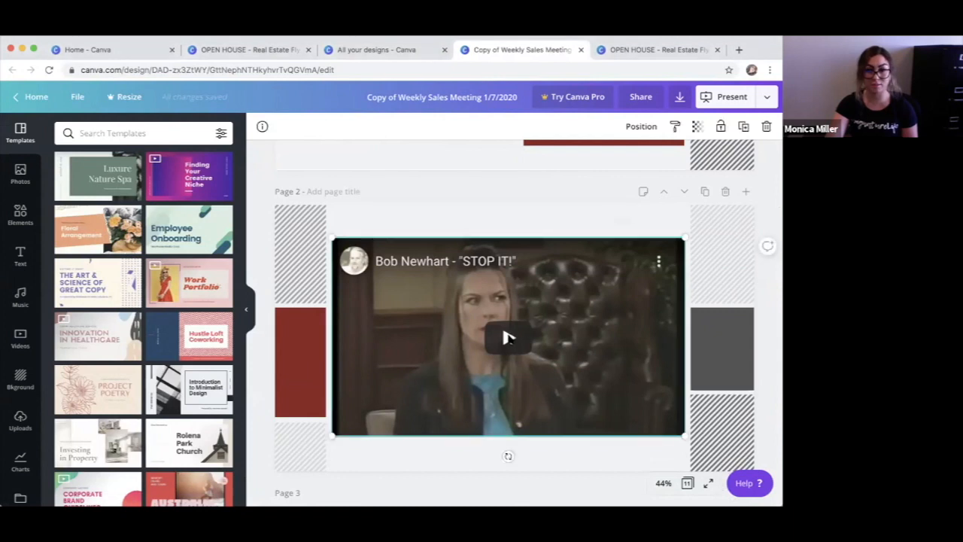
{"action": "scroll", "coordinate": [577, 329], "scroll_direction": "down", "scroll_amount": 2}
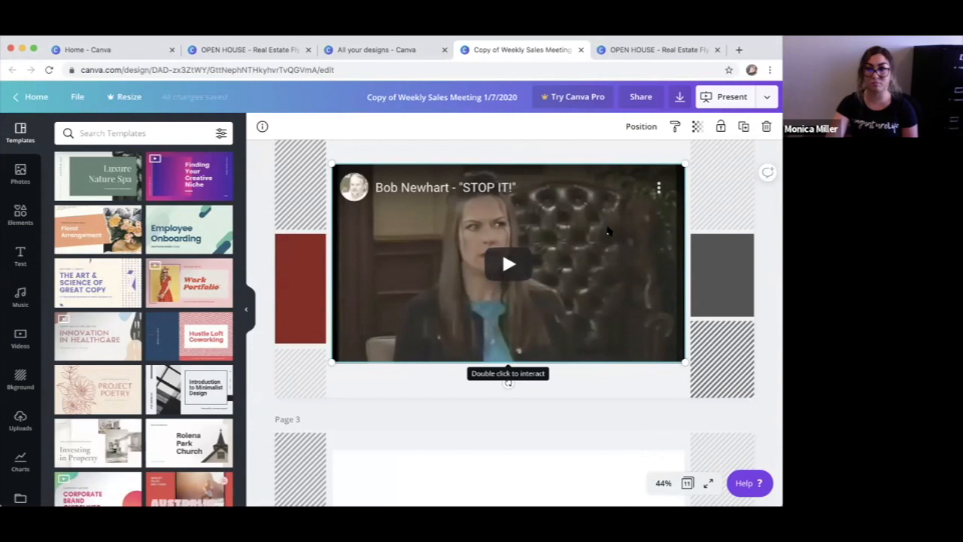
{"action": "scroll", "coordinate": [605, 290], "scroll_direction": "down", "scroll_amount": 3}
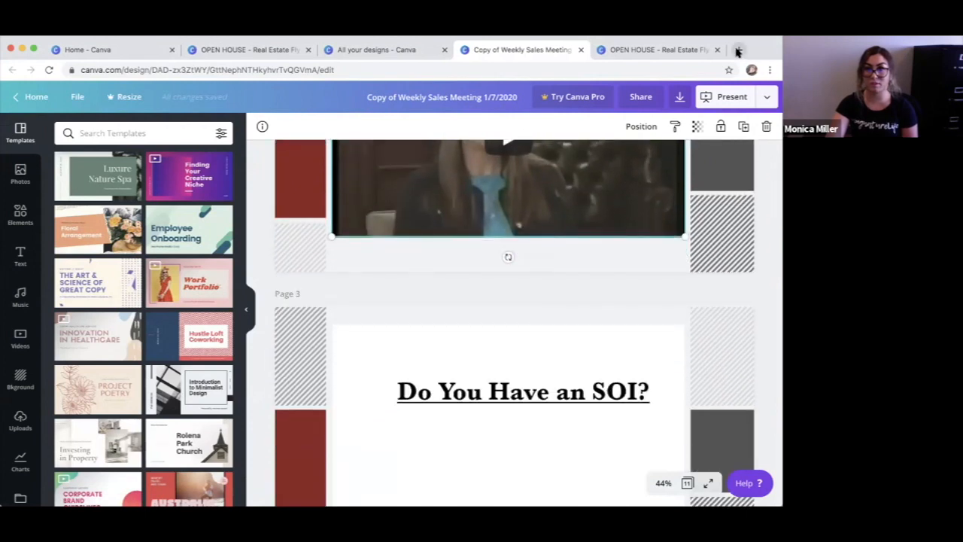
Open youtube.com in a new browser tab.
{"action": "left_click", "coordinate": [739, 50]}
{"action": "type", "text": "t"}
{"action": "key", "text": "BackSpace"}
{"action": "type", "text": "you"}
{"action": "key", "text": "Return"}
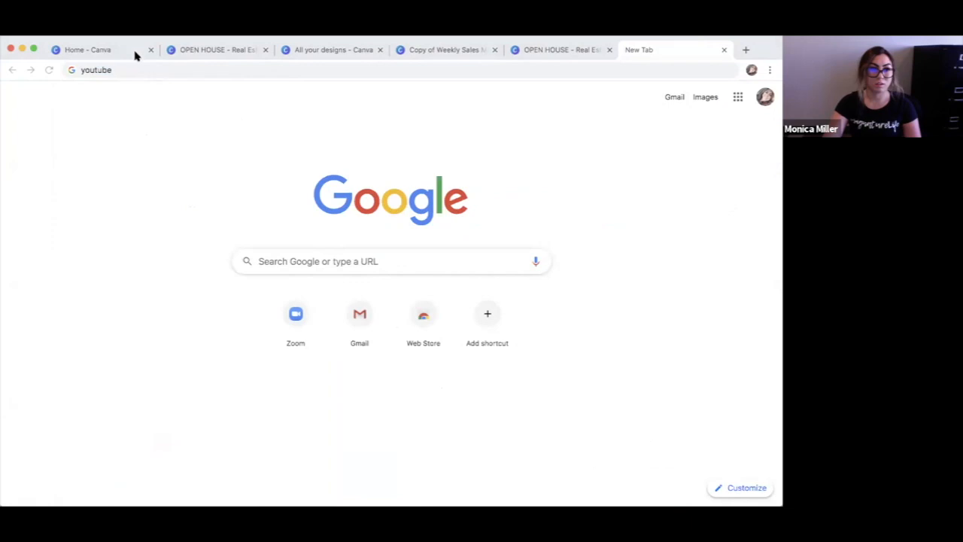
{"action": "left_click", "coordinate": [132, 68]}
{"action": "type", "text": ".com"}
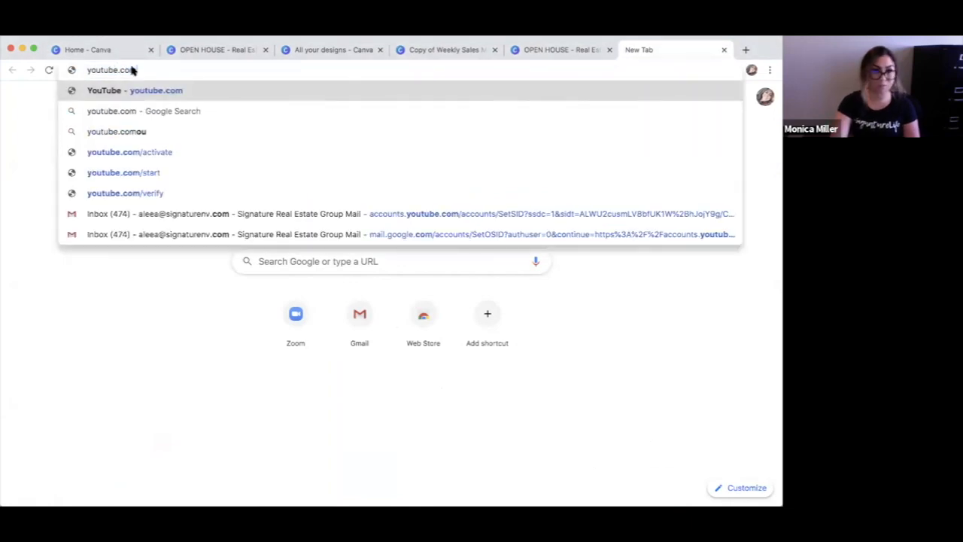
{"action": "key", "text": "Return"}
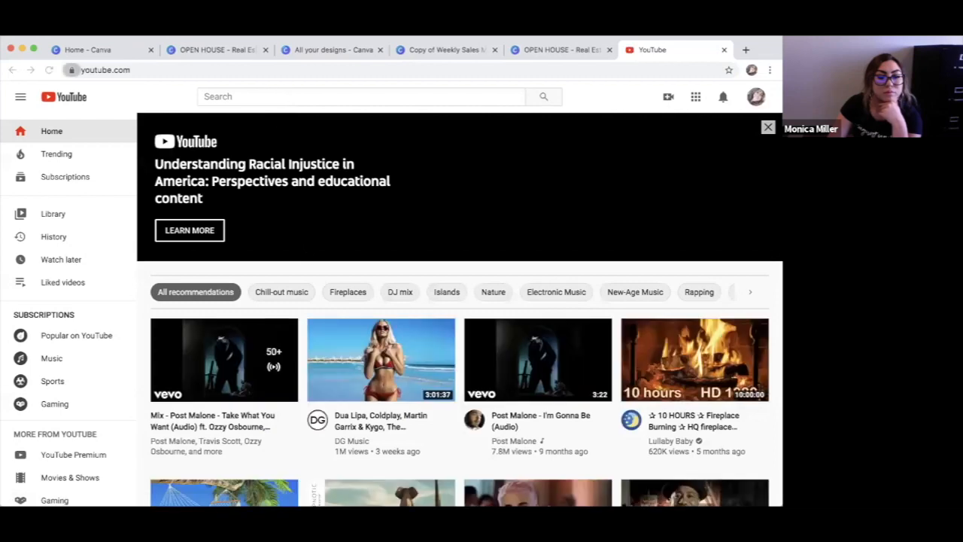
Browse the YouTube recommendations and open the 8 HOURS Best Fireplace HD 1080p video.
{"action": "scroll", "coordinate": [308, 256], "scroll_direction": "down", "scroll_amount": 5}
{"action": "scroll", "coordinate": [308, 256], "scroll_direction": "down", "scroll_amount": 10}
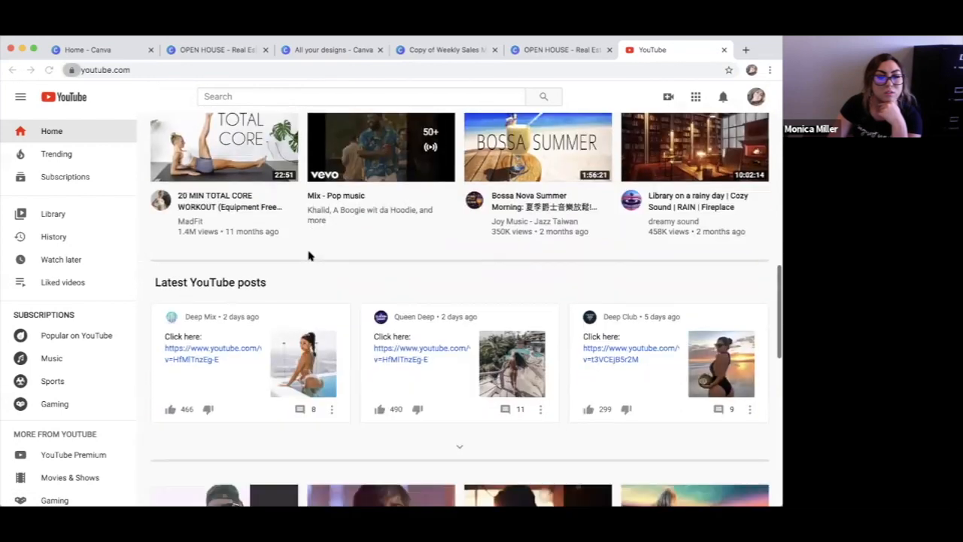
{"action": "scroll", "coordinate": [309, 256], "scroll_direction": "down", "scroll_amount": 8}
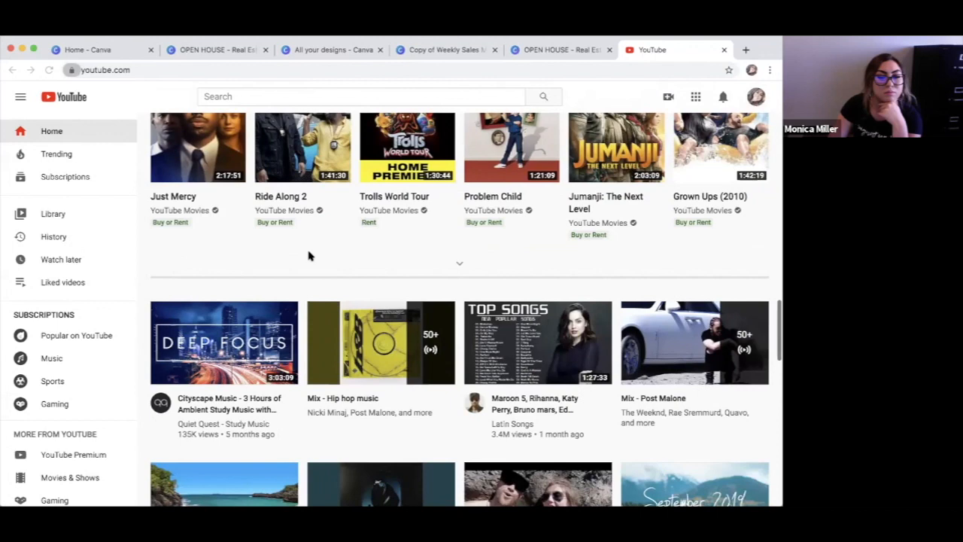
{"action": "scroll", "coordinate": [314, 254], "scroll_direction": "down", "scroll_amount": 6}
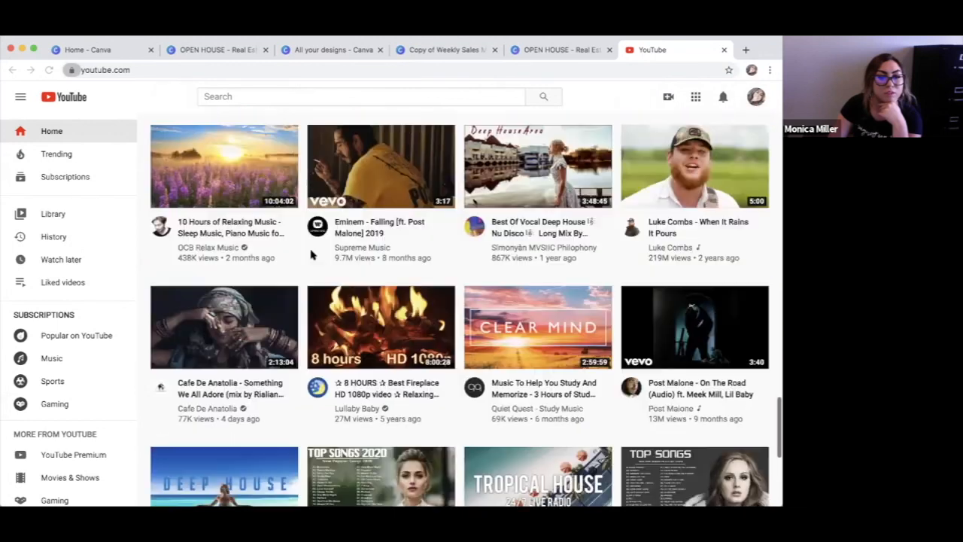
{"action": "scroll", "coordinate": [313, 254], "scroll_direction": "down", "scroll_amount": 1}
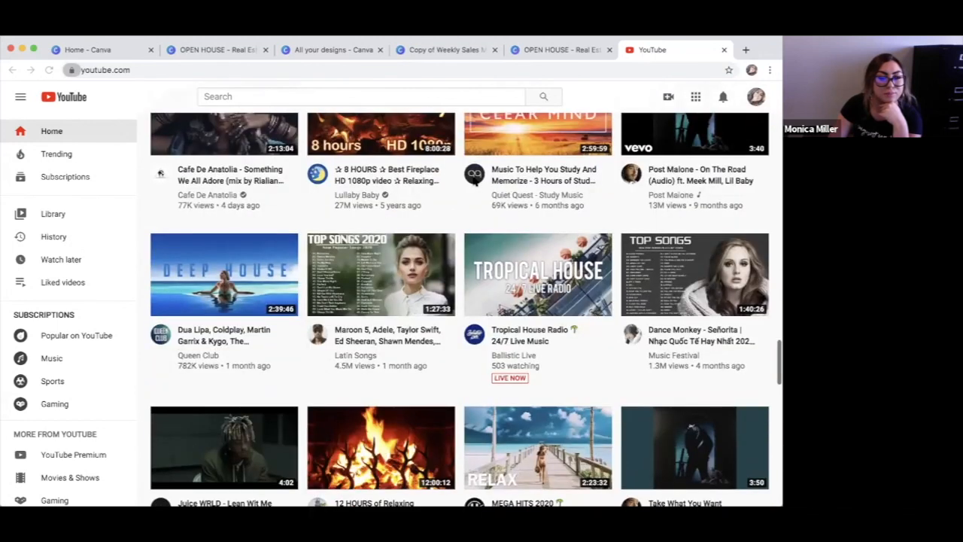
{"action": "scroll", "coordinate": [499, 216], "scroll_direction": "up", "scroll_amount": 3}
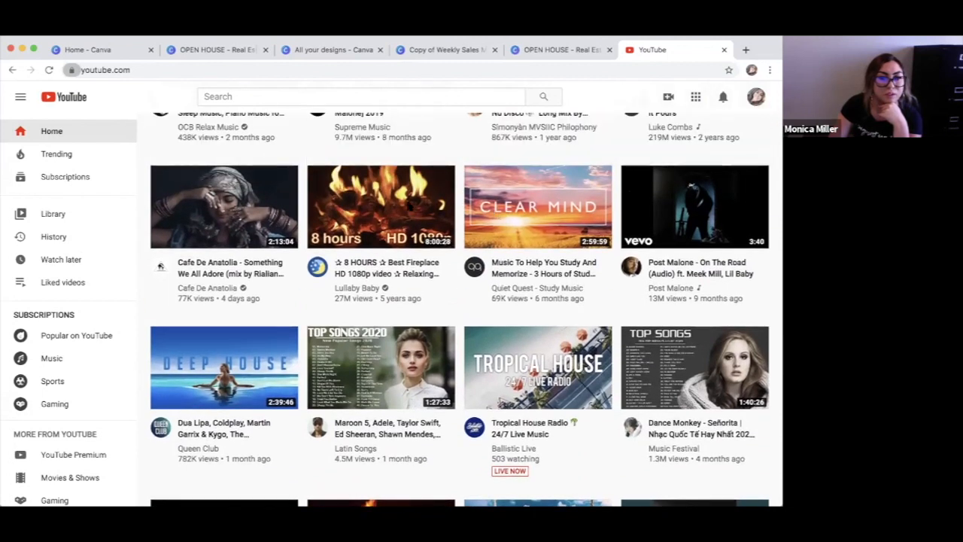
{"action": "left_click", "coordinate": [410, 206]}
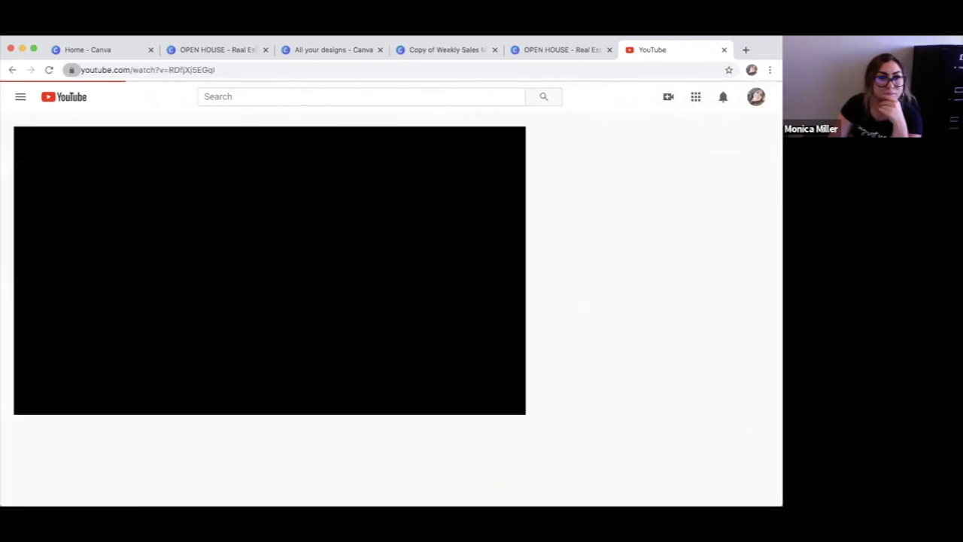
Mute the playing fireplace video and copy its YouTube page address.
{"action": "left_click", "coordinate": [177, 70]}
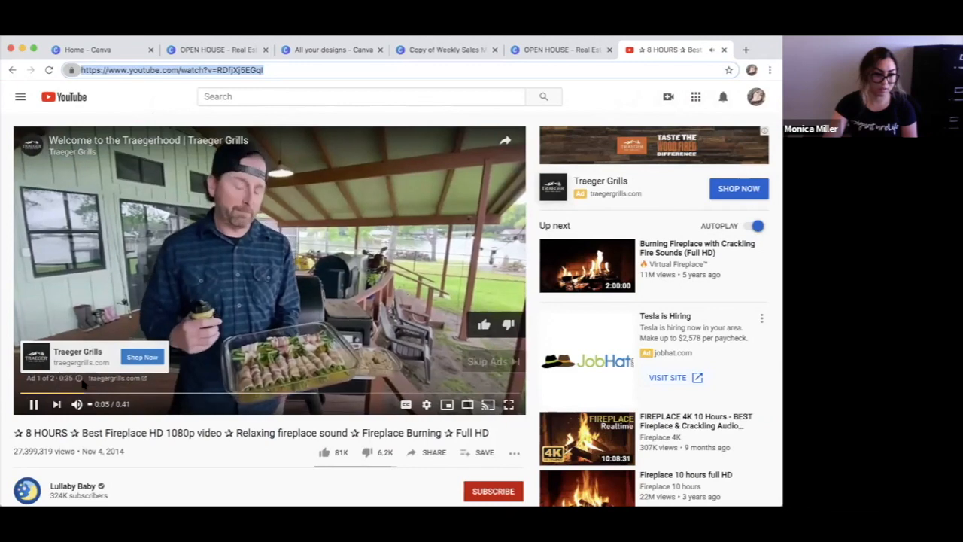
{"action": "left_click", "coordinate": [75, 404]}
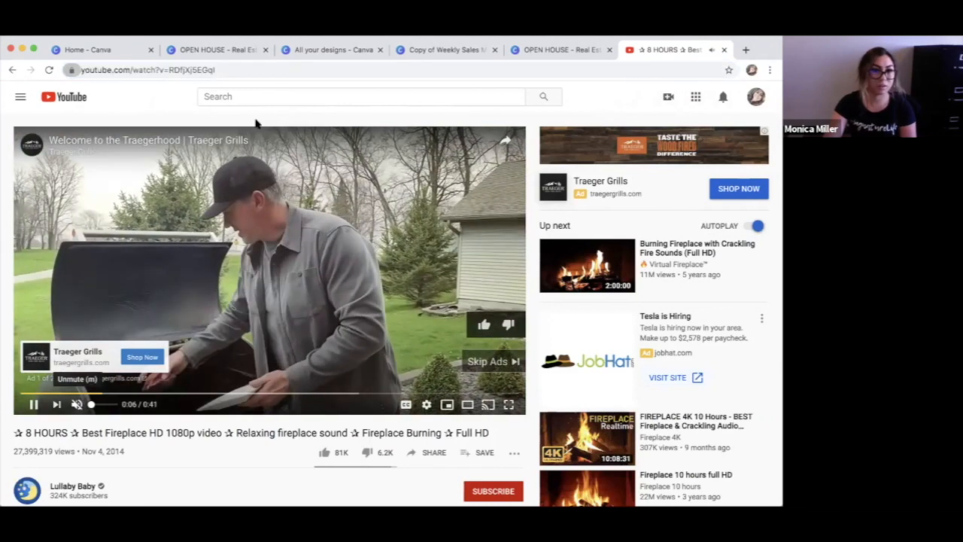
{"action": "triple_click", "coordinate": [245, 71]}
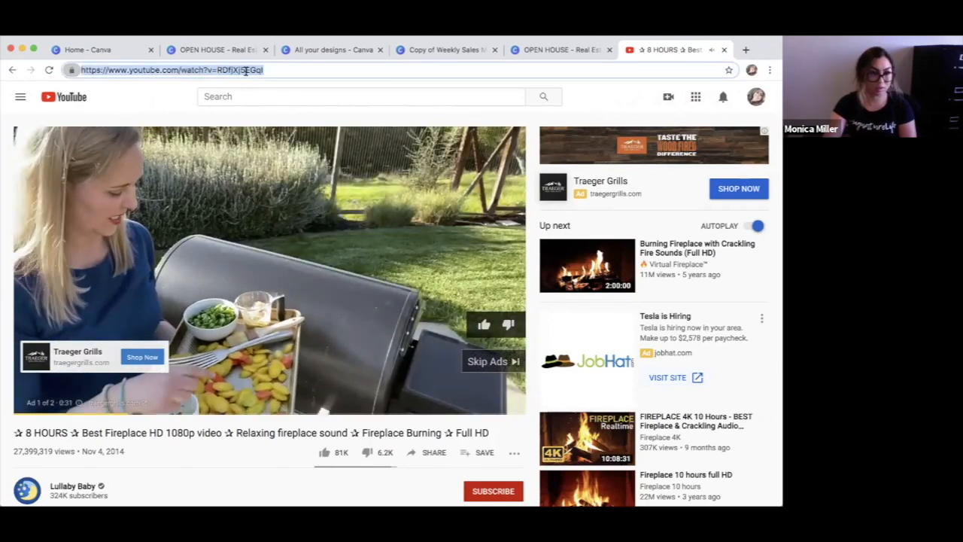
Return to the overview of all Canva designs and create a new blank flyer.
{"action": "left_click", "coordinate": [253, 50]}
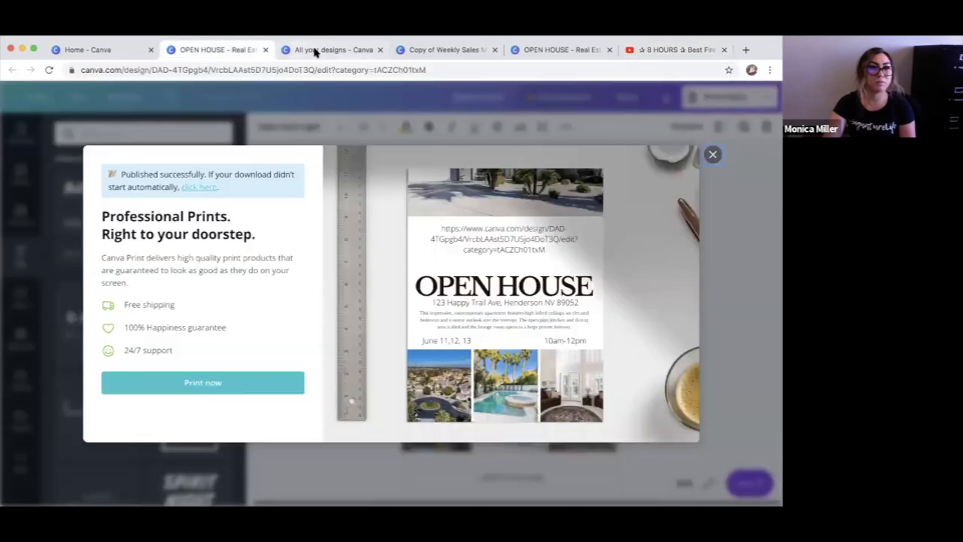
{"action": "left_click", "coordinate": [323, 51]}
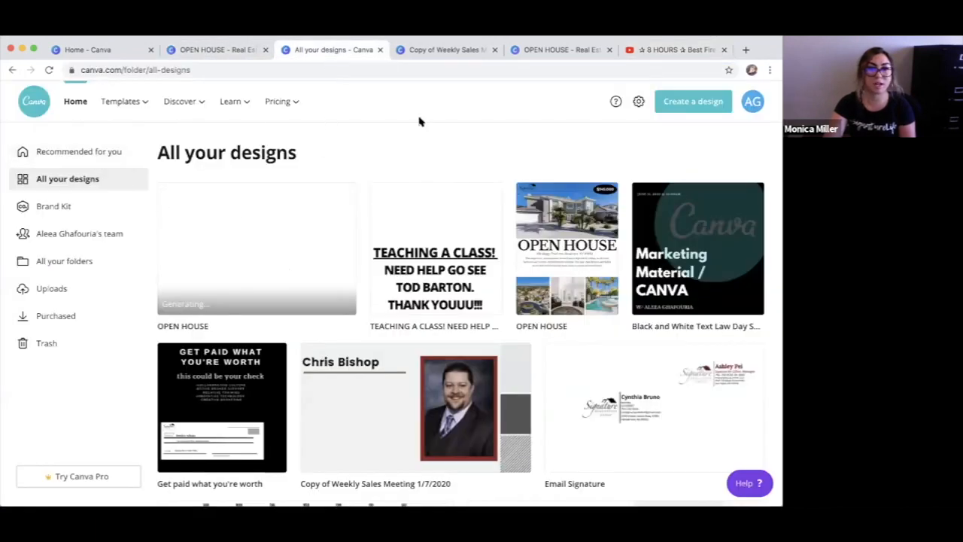
{"action": "left_click", "coordinate": [668, 103]}
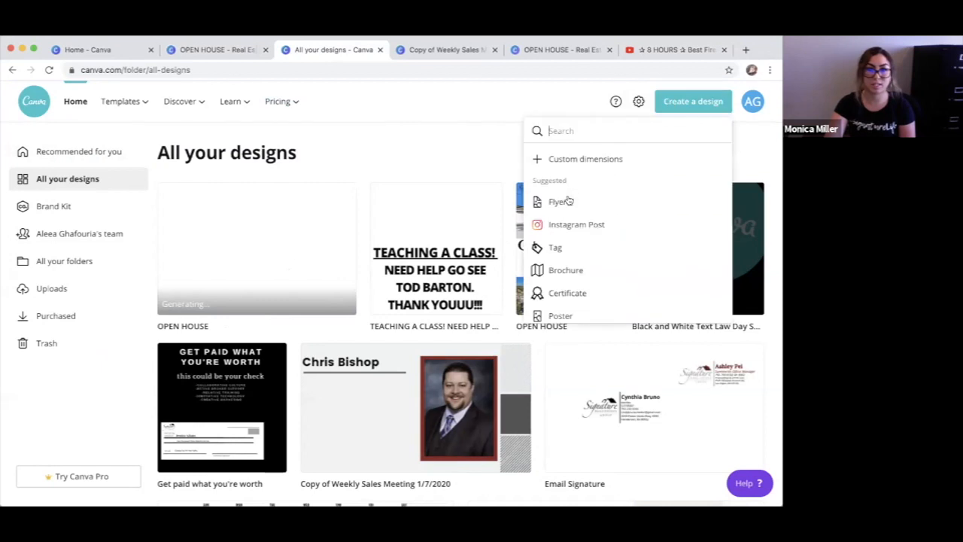
{"action": "left_click", "coordinate": [574, 161]}
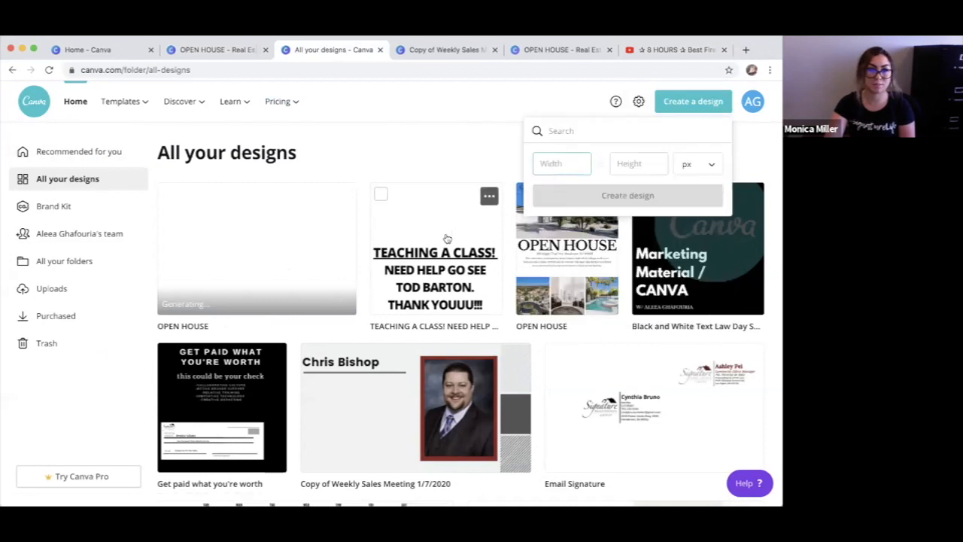
{"action": "left_click", "coordinate": [684, 102]}
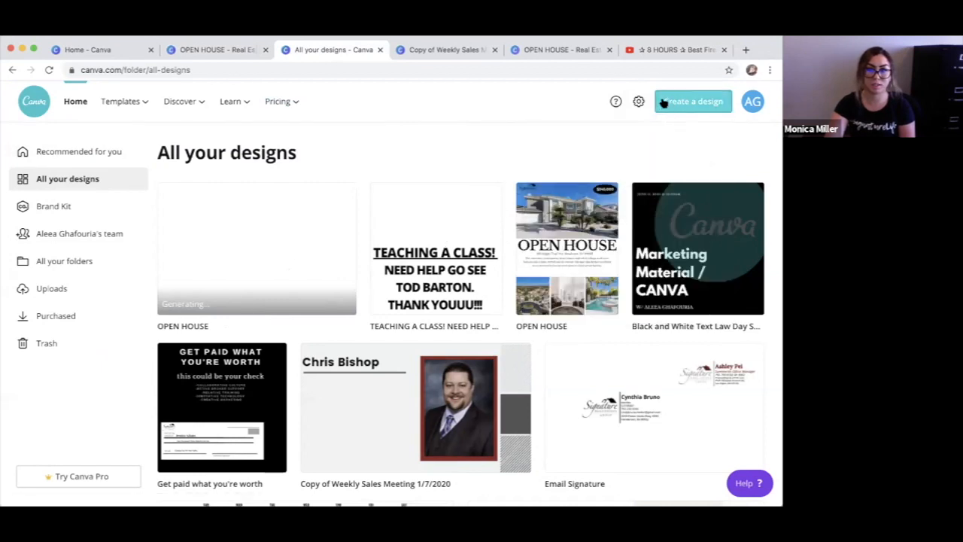
{"action": "left_click", "coordinate": [666, 101]}
{"action": "left_click", "coordinate": [557, 204]}
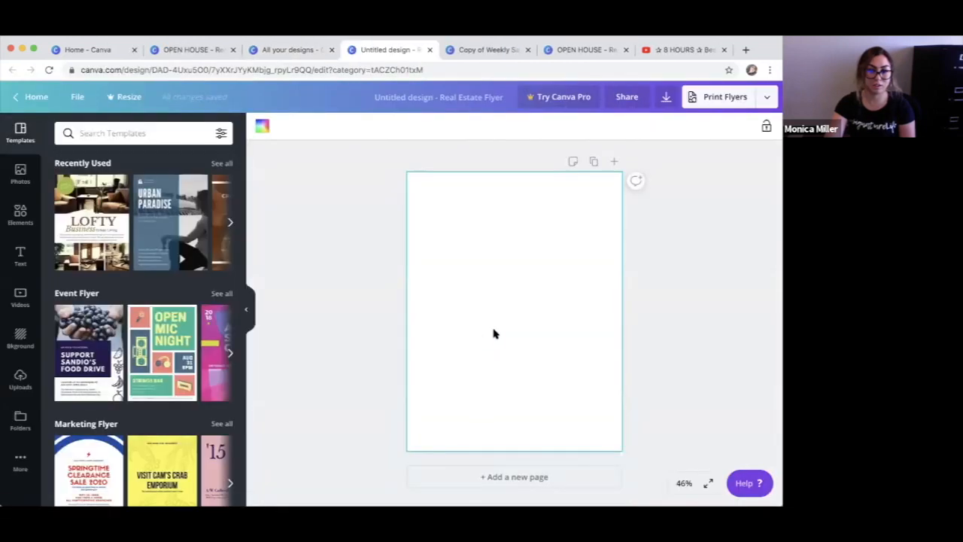
Embed the fireplace video in the centre of the blank page by pasting its copied YouTube link.
{"action": "key", "text": "ctrl+v"}
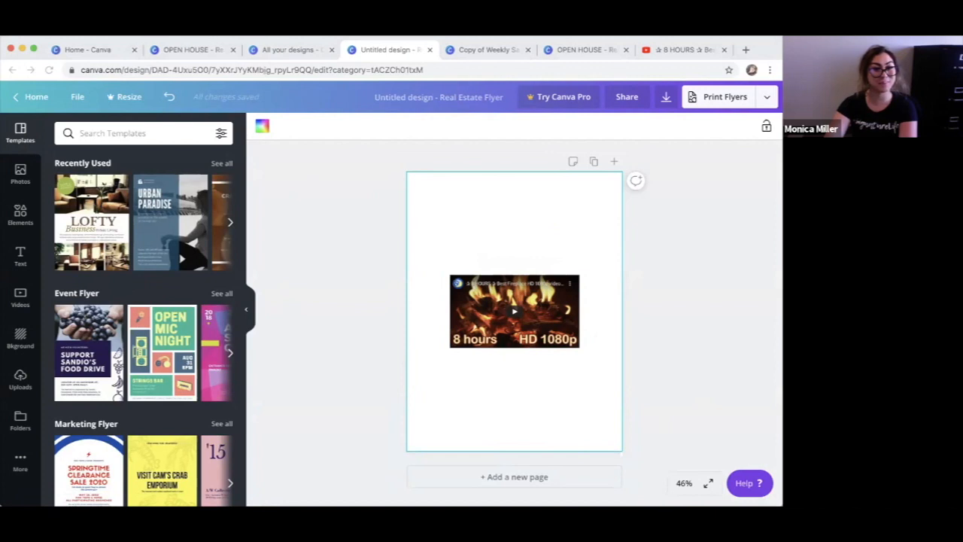
{"action": "left_click", "coordinate": [561, 297]}
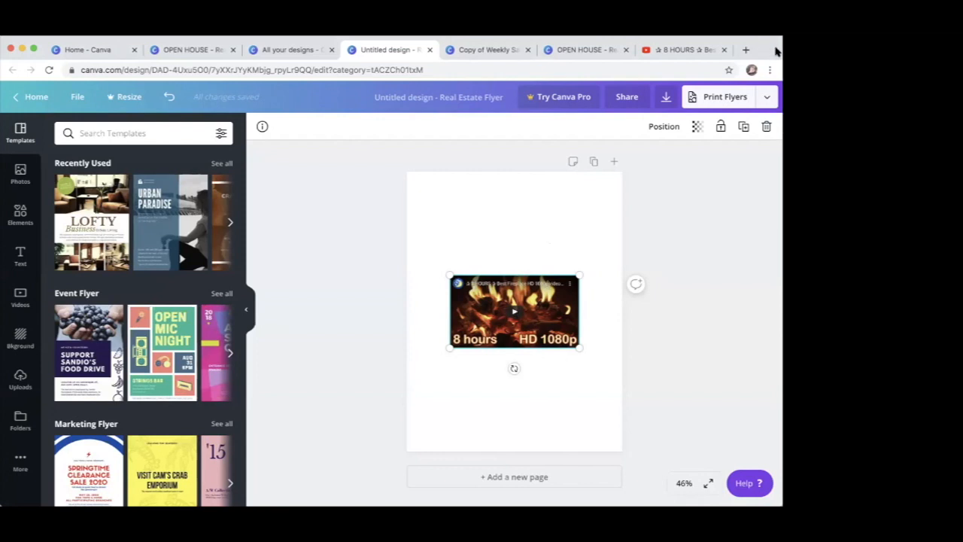
{"action": "left_click", "coordinate": [377, 279]}
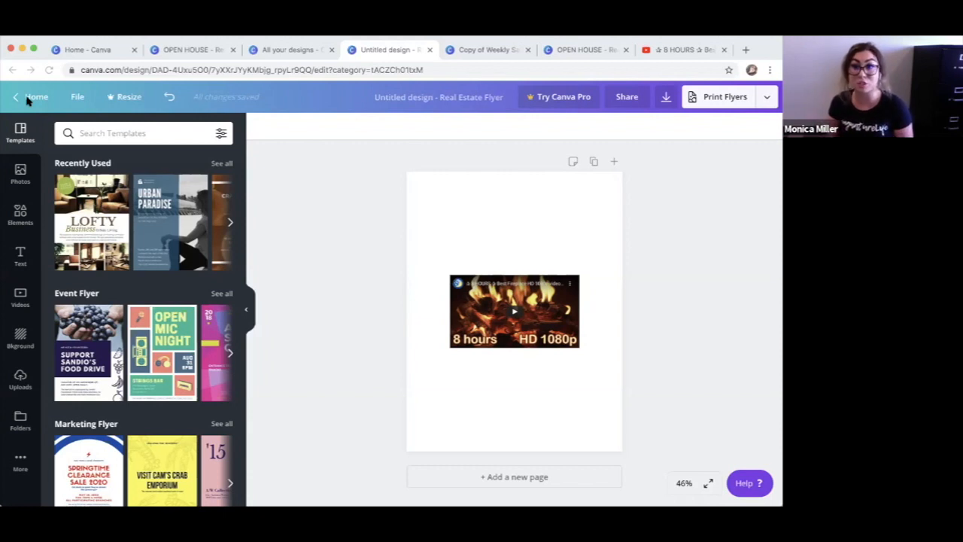
Show all recently used templates and apply the Just Sold page of the Gold & White Real Estate Flyer.
{"action": "left_click", "coordinate": [230, 221]}
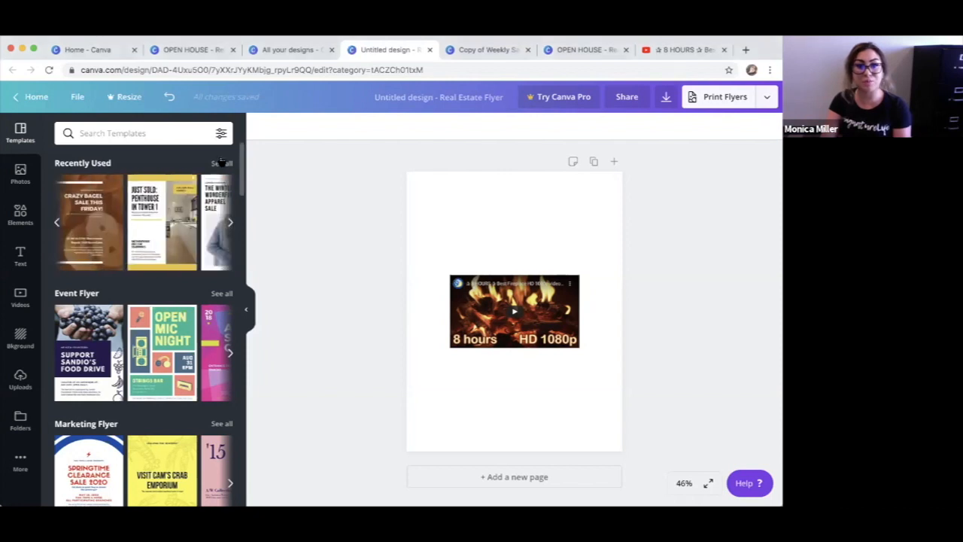
{"action": "left_click", "coordinate": [221, 164]}
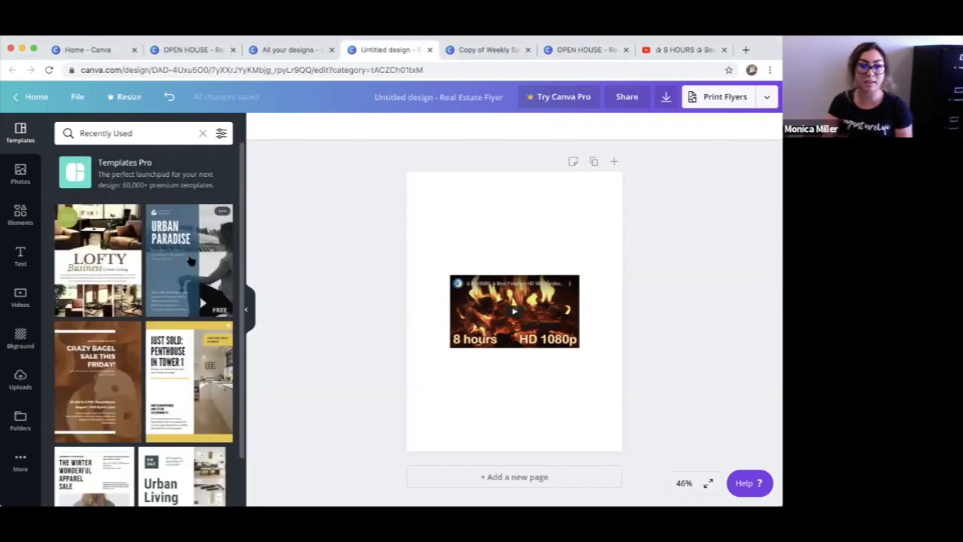
{"action": "left_click", "coordinate": [207, 388]}
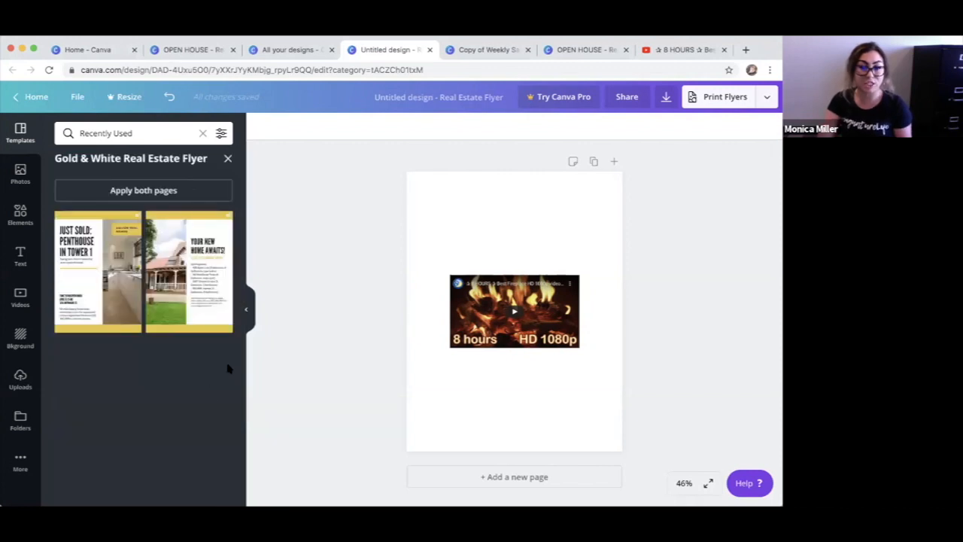
{"action": "left_click", "coordinate": [115, 290]}
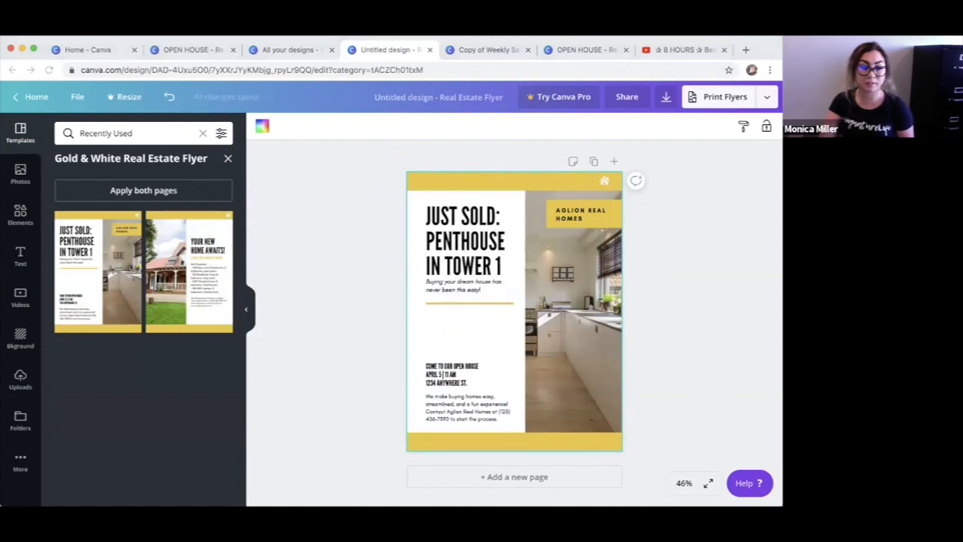
Find the house exterior photo among the uploaded images and replace the flyer's kitchen photo with it.
{"action": "left_click", "coordinate": [21, 382]}
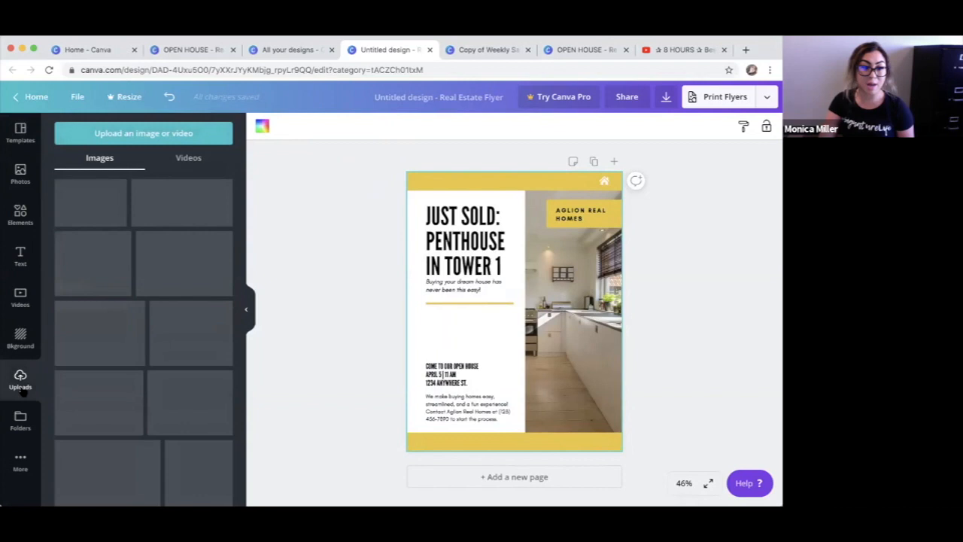
{"action": "scroll", "coordinate": [75, 384], "scroll_direction": "down", "scroll_amount": 5}
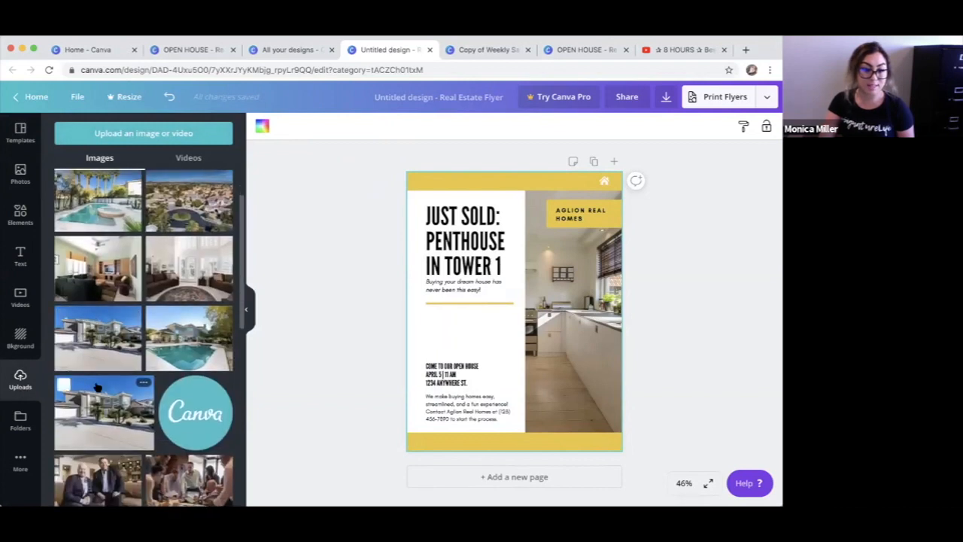
{"action": "scroll", "coordinate": [97, 386], "scroll_direction": "down", "scroll_amount": 5}
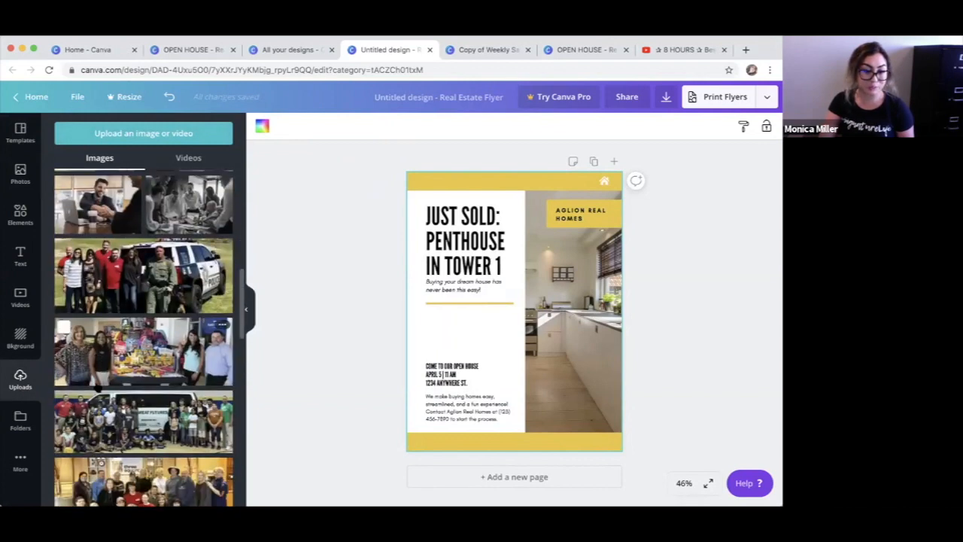
{"action": "scroll", "coordinate": [113, 377], "scroll_direction": "down", "scroll_amount": 5}
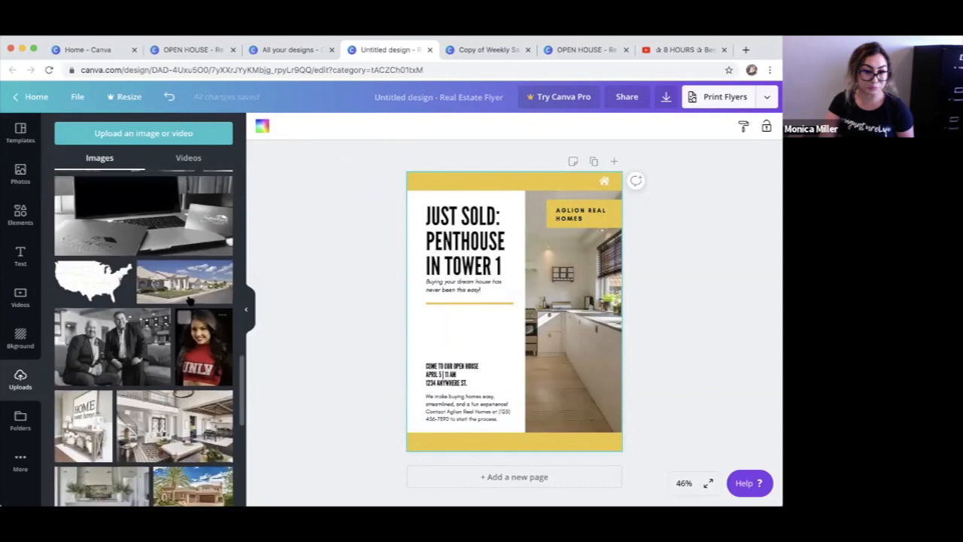
{"action": "left_click_drag", "start_coordinate": [462, 285], "coordinate": [598, 292]}
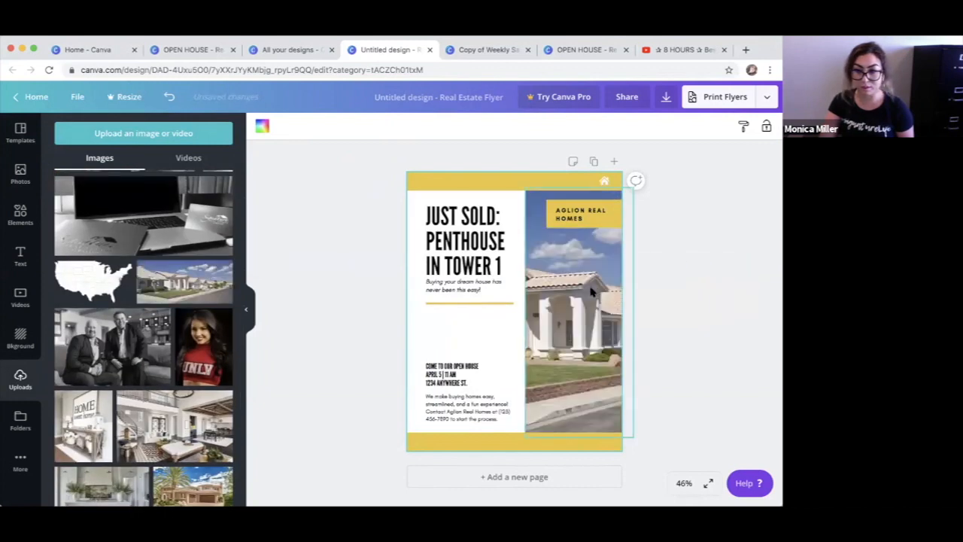
Widen the photo area leftward, fill it with the uploaded staircase living-room photo, and shift the headline group slightly up and left.
{"action": "left_click", "coordinate": [542, 346]}
{"action": "key", "text": "BackSpace"}
{"action": "left_click", "coordinate": [526, 328]}
{"action": "left_click_drag", "start_coordinate": [524, 322], "coordinate": [474, 314]}
{"action": "left_click_drag", "start_coordinate": [159, 432], "coordinate": [696, 337]}
{"action": "double_click", "coordinate": [579, 343]}
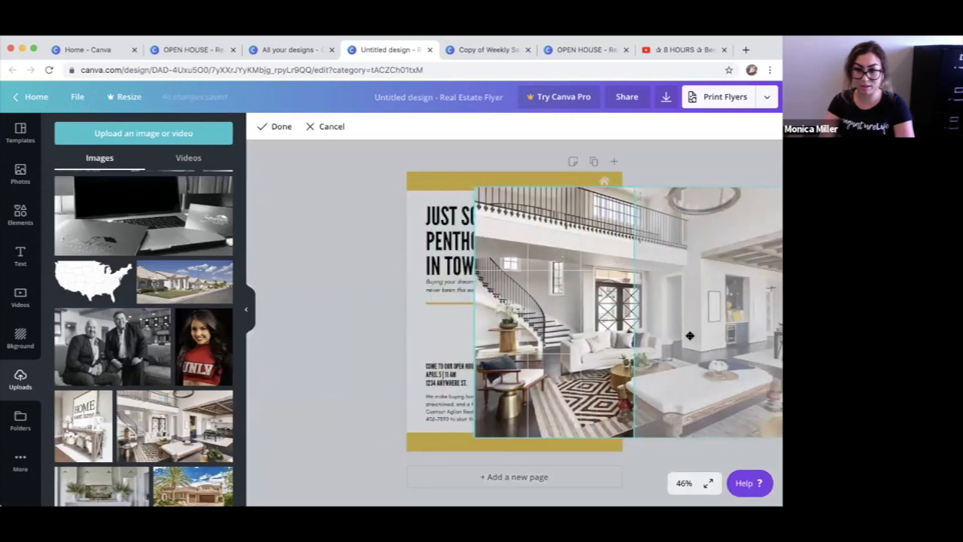
{"action": "left_click", "coordinate": [442, 342]}
{"action": "left_click_drag", "start_coordinate": [457, 284], "coordinate": [447, 265]}
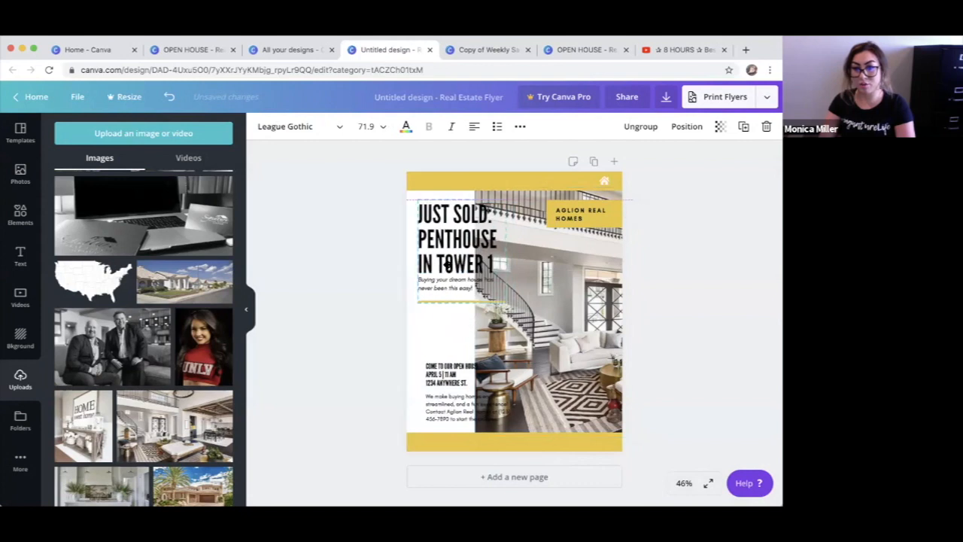
Recolour the flyer's yellow top band with a custom dark red.
{"action": "left_click", "coordinate": [455, 178]}
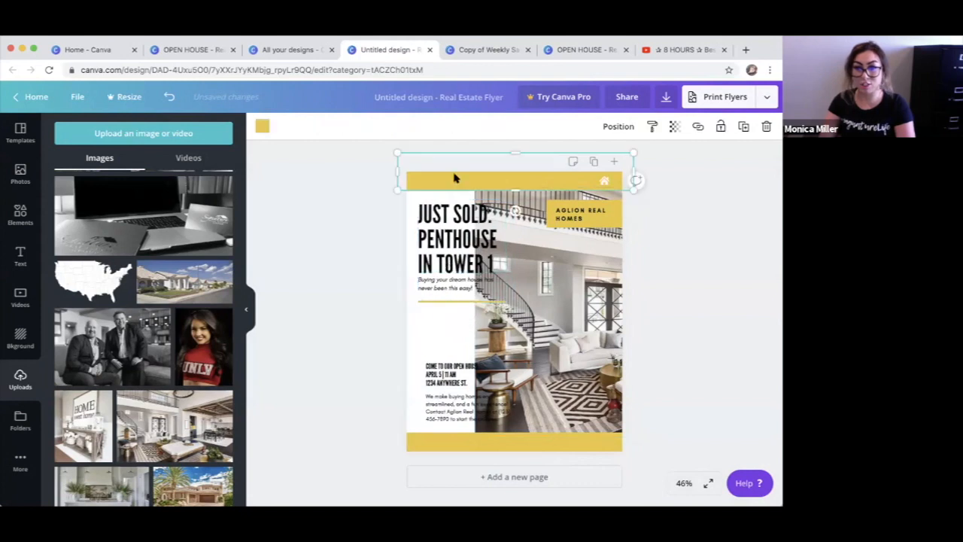
{"action": "left_click", "coordinate": [259, 125]}
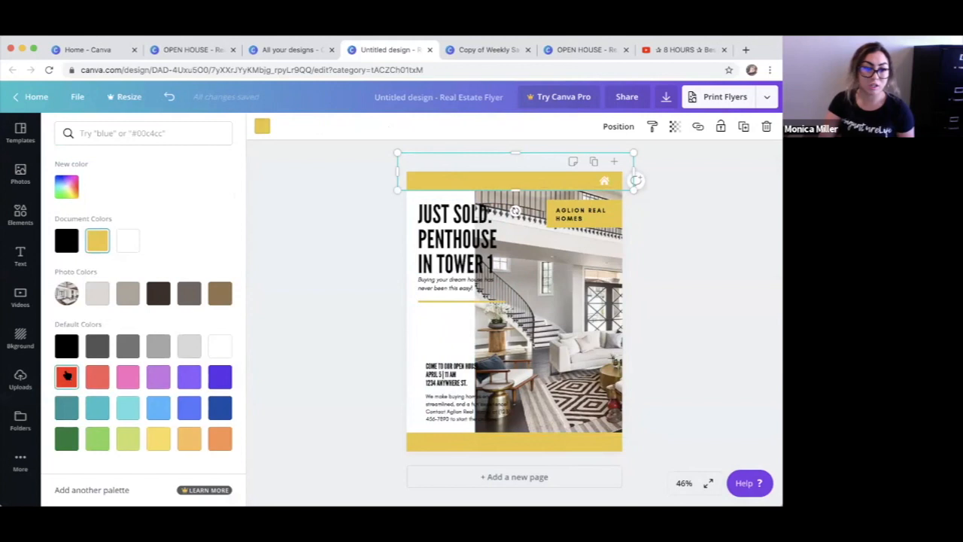
{"action": "left_click", "coordinate": [67, 375]}
{"action": "left_click", "coordinate": [66, 186]}
{"action": "left_click_drag", "start_coordinate": [203, 216], "coordinate": [194, 239]}
Apply the same dark red to the flyer's bottom band and the Aglion Real Homes label.
{"action": "left_click", "coordinate": [485, 446]}
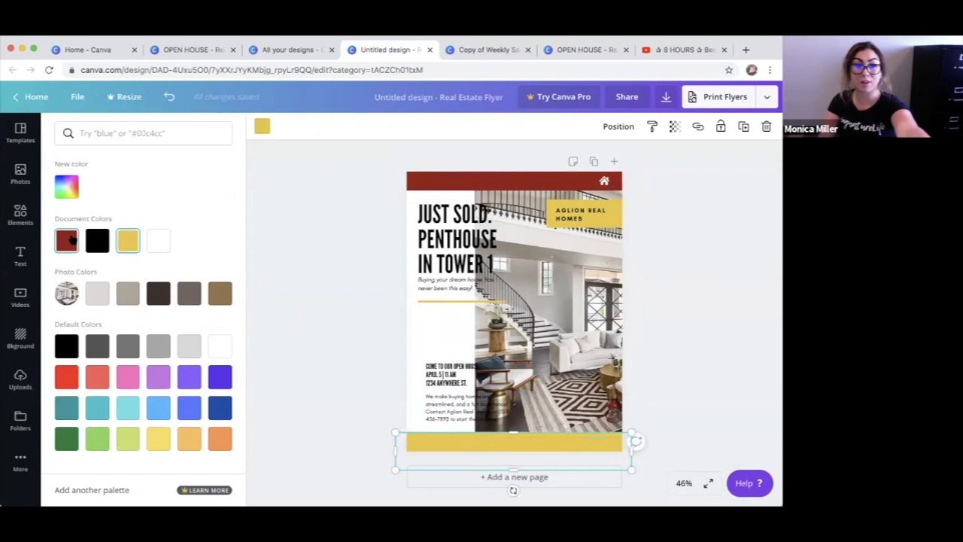
{"action": "left_click", "coordinate": [70, 239]}
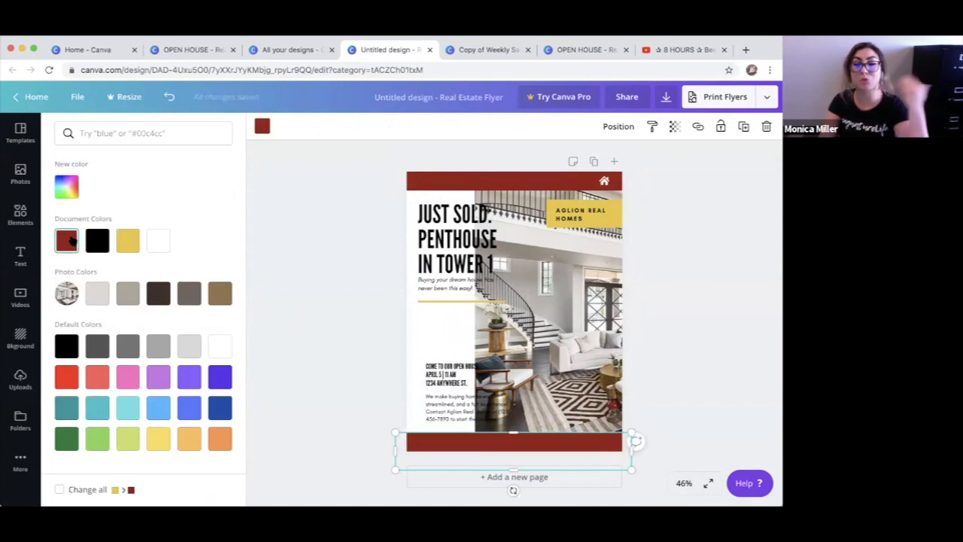
{"action": "left_click", "coordinate": [585, 205]}
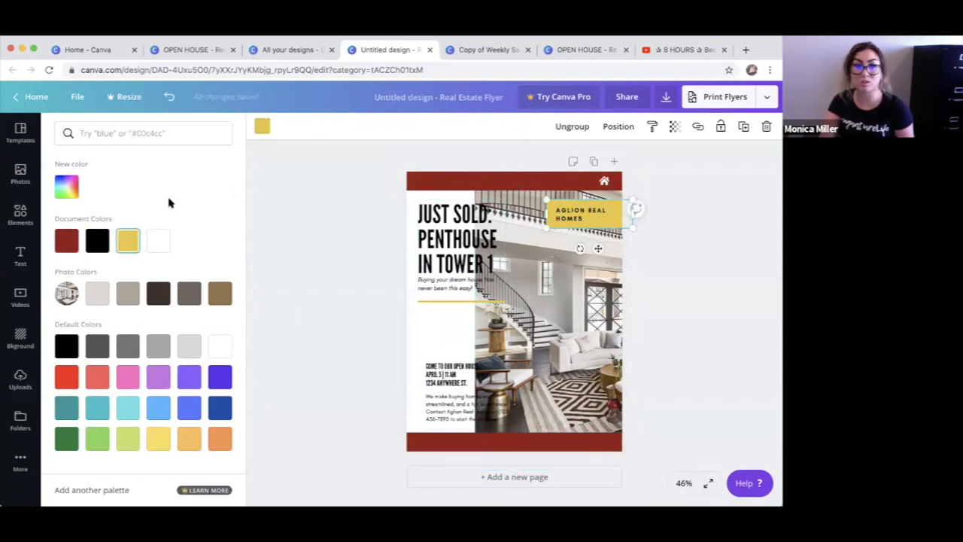
{"action": "left_click", "coordinate": [72, 238]}
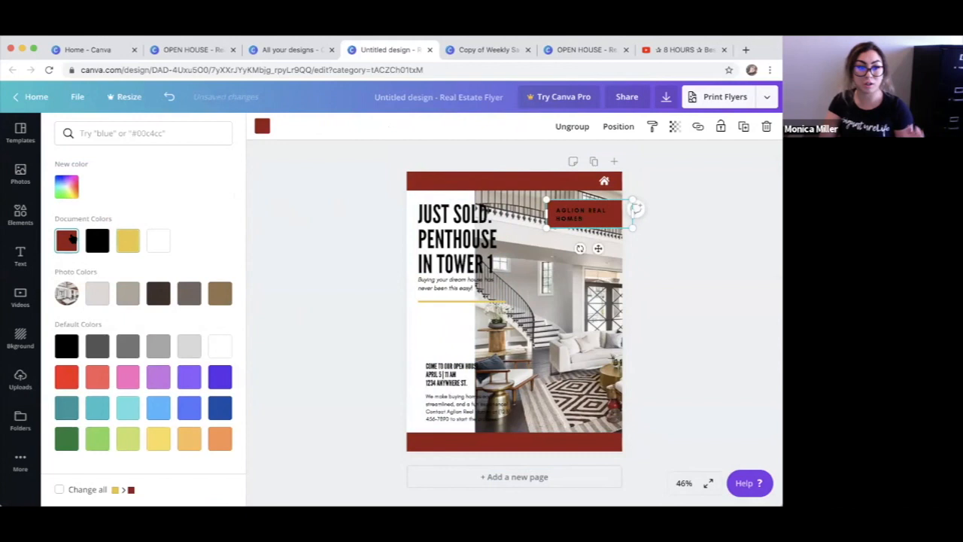
Change the yellow divider line beneath the headline text to black.
{"action": "left_click", "coordinate": [462, 301]}
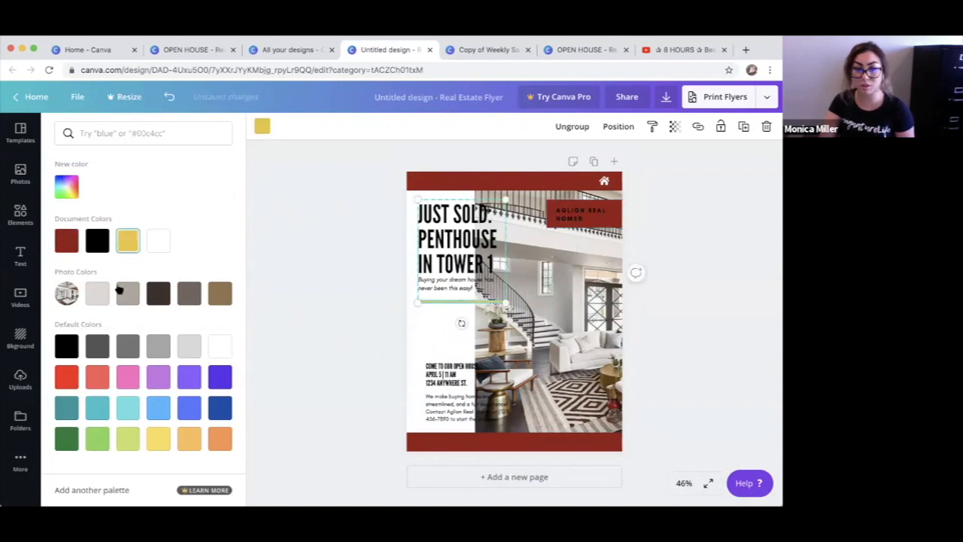
{"action": "left_click", "coordinate": [257, 127]}
{"action": "left_click", "coordinate": [264, 128]}
{"action": "left_click", "coordinate": [66, 241]}
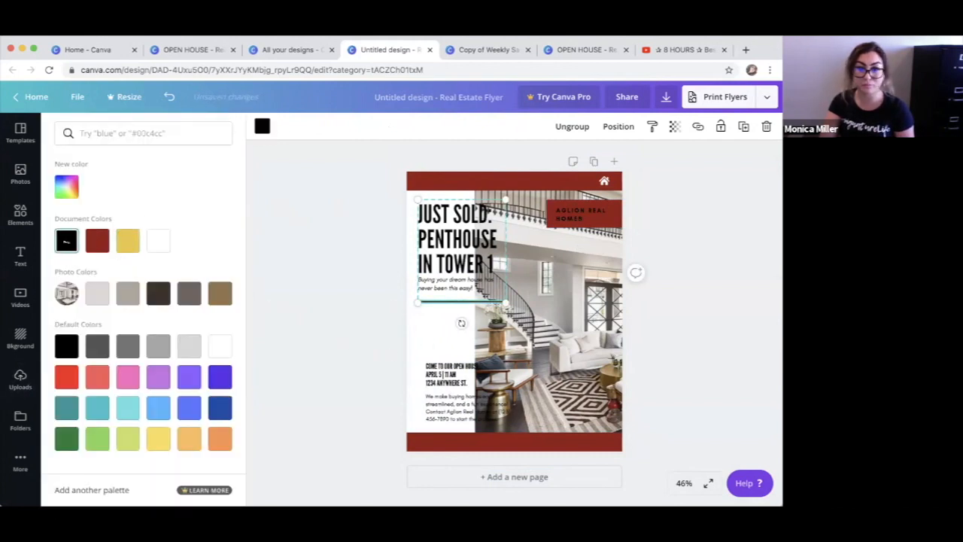
Move the headline group and the open house details group left, closer to the page edge.
{"action": "left_click", "coordinate": [433, 234]}
{"action": "double_click", "coordinate": [427, 229]}
{"action": "left_click_drag", "start_coordinate": [443, 397], "coordinate": [429, 397]}
{"action": "left_click", "coordinate": [534, 375]}
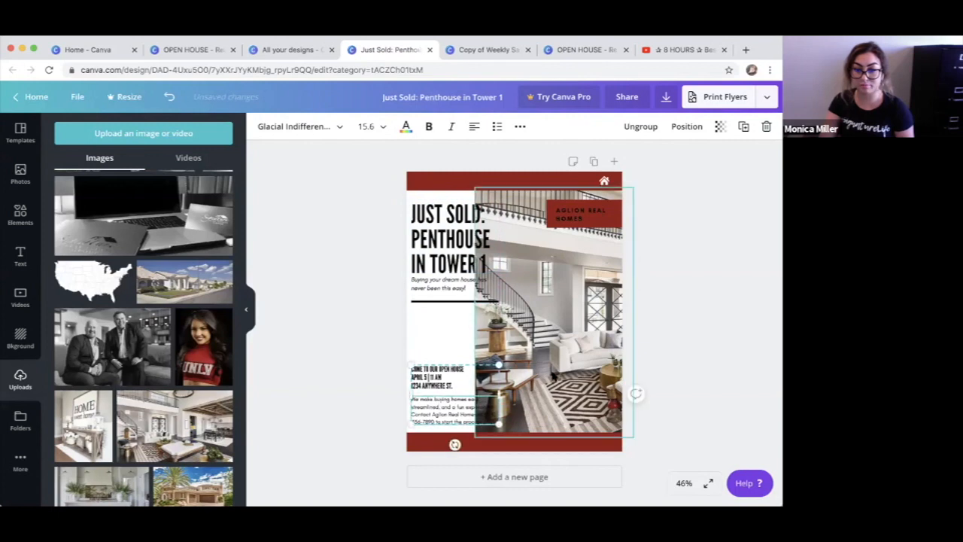
Replace the "AGLION REAL HOMES" text with the uploaded black Signature logo and narrow the red box behind it.
{"action": "left_click", "coordinate": [573, 209]}
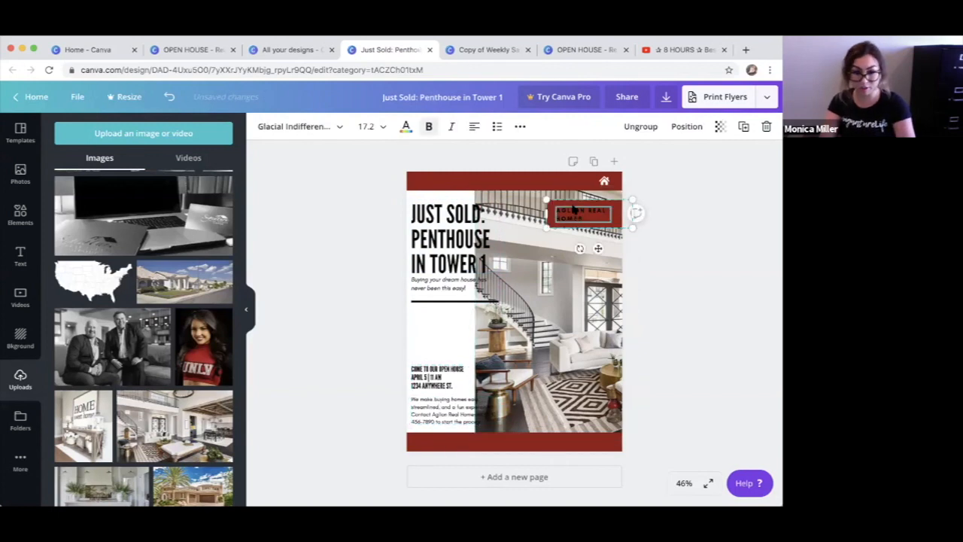
{"action": "key", "text": "BackSpace"}
{"action": "scroll", "coordinate": [167, 319], "scroll_direction": "up", "scroll_amount": 10}
{"action": "mouse_move", "coordinate": [81, 204]}
{"action": "left_mouse_down"}
{"action": "mouse_move", "coordinate": [601, 212]}
{"action": "mouse_move", "coordinate": [557, 222]}
{"action": "mouse_move", "coordinate": [481, 278]}
{"action": "mouse_move", "coordinate": [476, 307]}
{"action": "mouse_move", "coordinate": [544, 223]}
{"action": "left_mouse_up"}
{"action": "mouse_move", "coordinate": [476, 283]}
{"action": "left_mouse_down"}
{"action": "mouse_move", "coordinate": [584, 226]}
{"action": "mouse_move", "coordinate": [594, 208]}
{"action": "mouse_move", "coordinate": [561, 213]}
{"action": "left_mouse_up"}
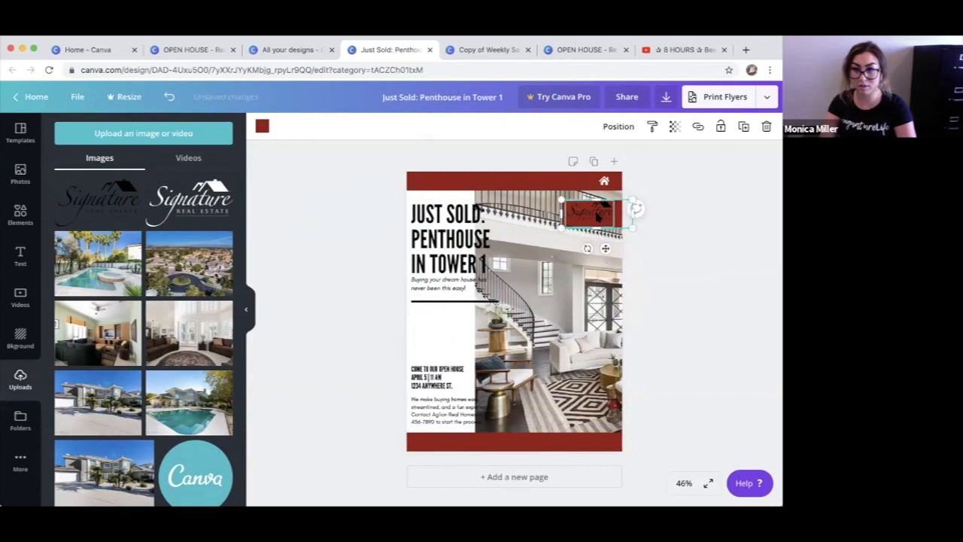
Shift the Signature logo toward the flyer's right edge and narrow the red box to fit around it.
{"action": "left_click", "coordinate": [605, 253]}
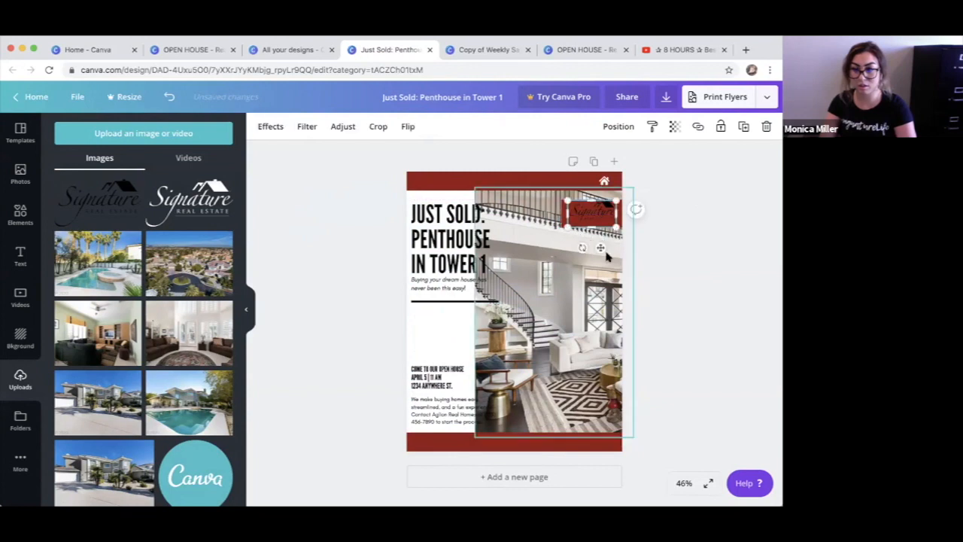
{"action": "left_click", "coordinate": [693, 270]}
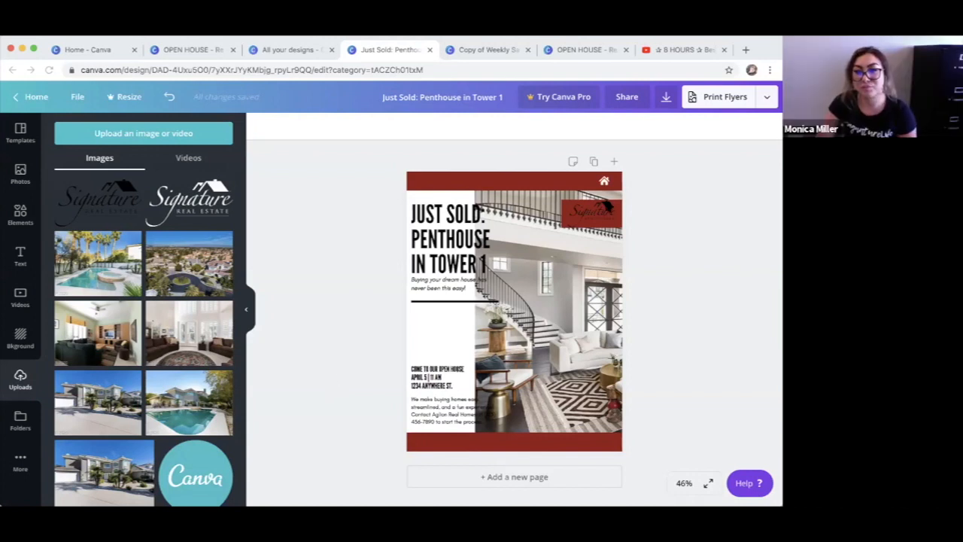
{"action": "left_click", "coordinate": [611, 204]}
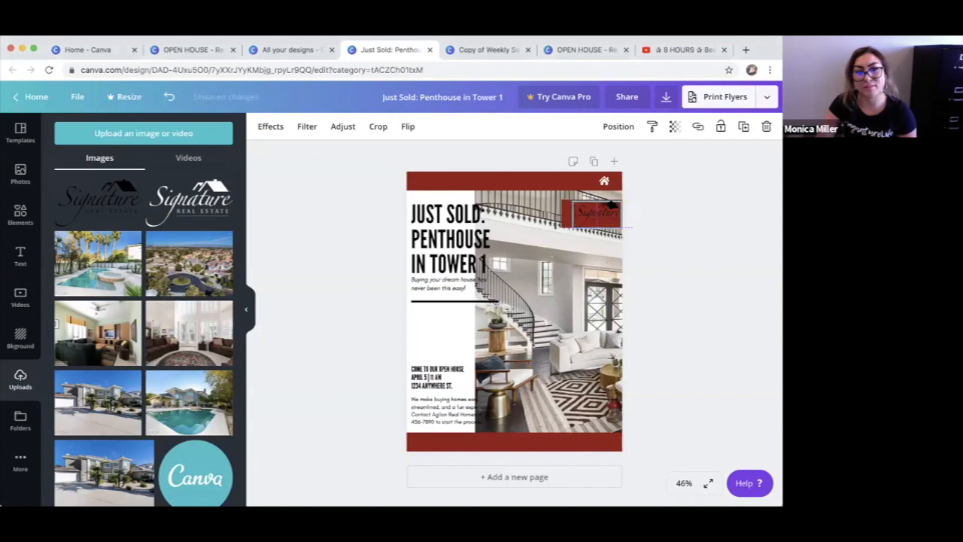
{"action": "left_click", "coordinate": [568, 213]}
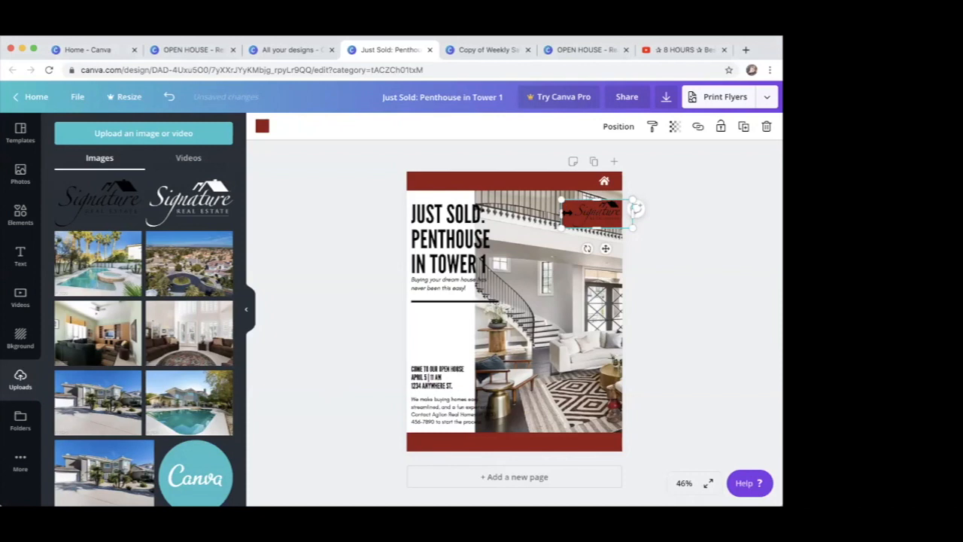
{"action": "left_click", "coordinate": [659, 218]}
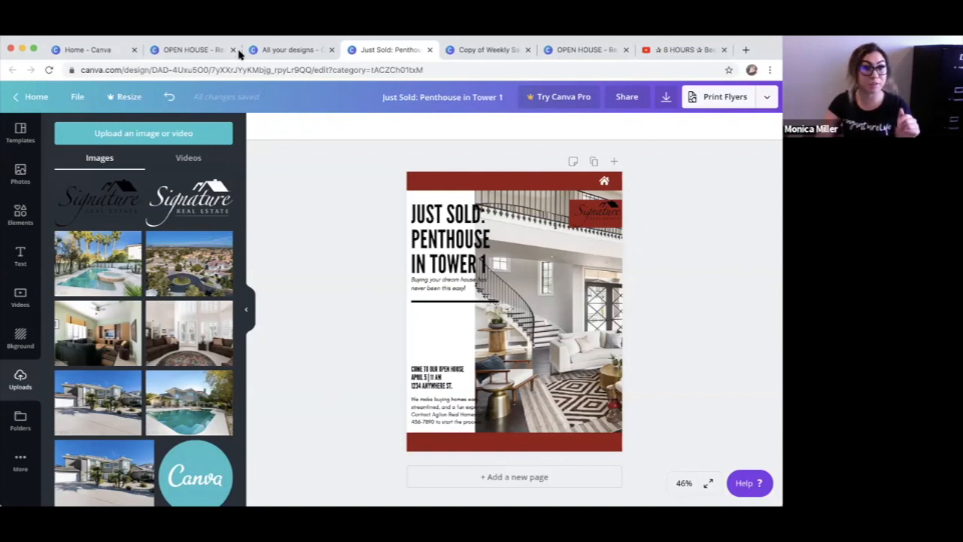
{"action": "left_click_drag", "start_coordinate": [345, 474], "coordinate": [127, 243]}
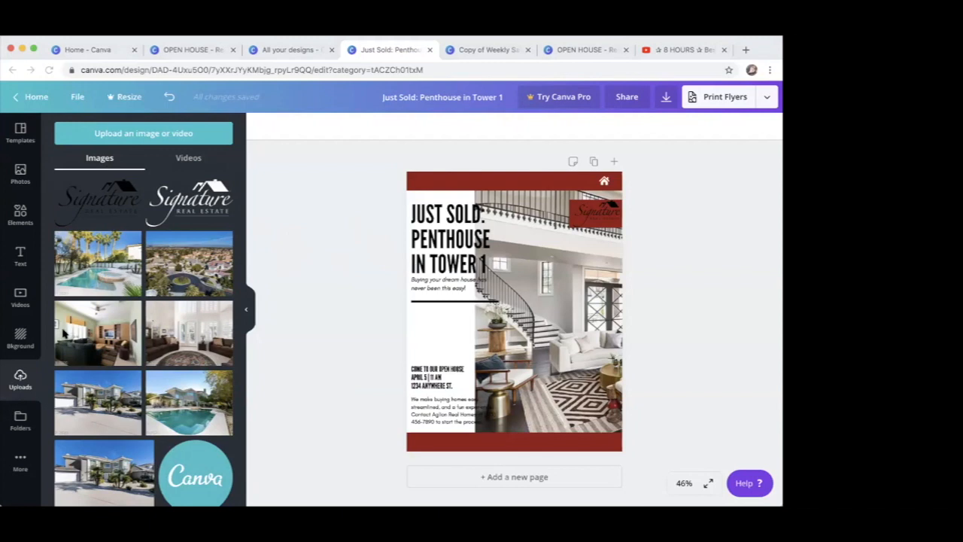
Duplicate the flyer page and delete the duplicate.
{"action": "left_click", "coordinate": [593, 161]}
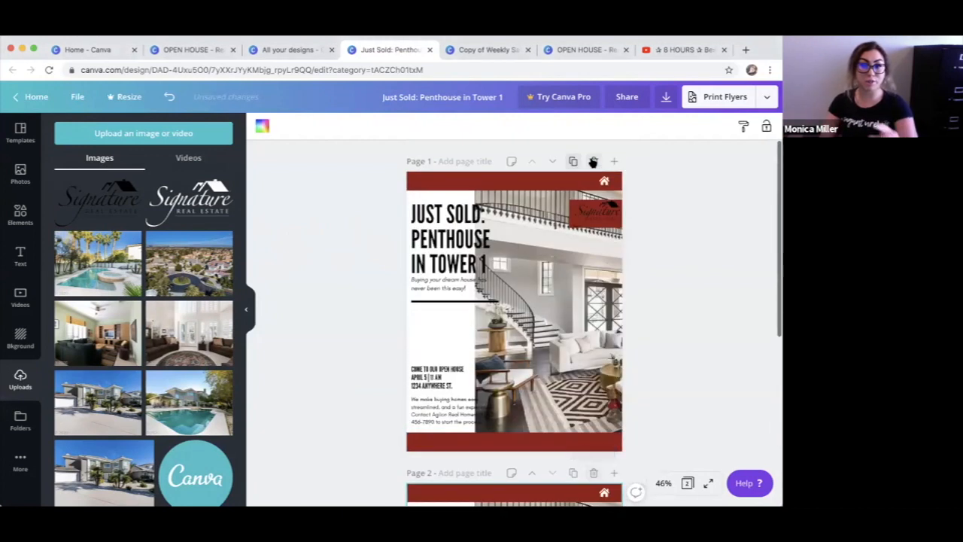
{"action": "left_click", "coordinate": [593, 162]}
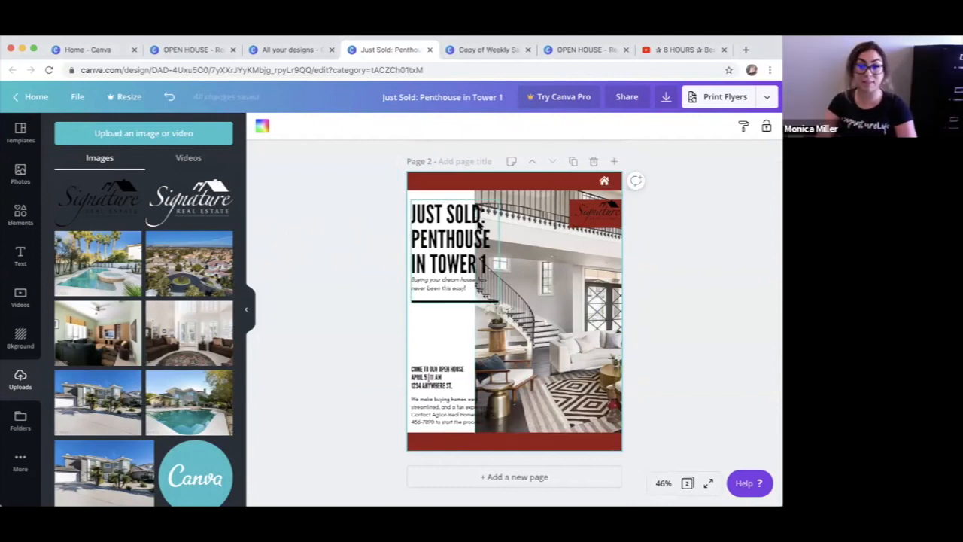
{"action": "left_click", "coordinate": [593, 161]}
Create a new blank Instagram Post design from the marketing formats.
{"action": "left_click", "coordinate": [34, 96]}
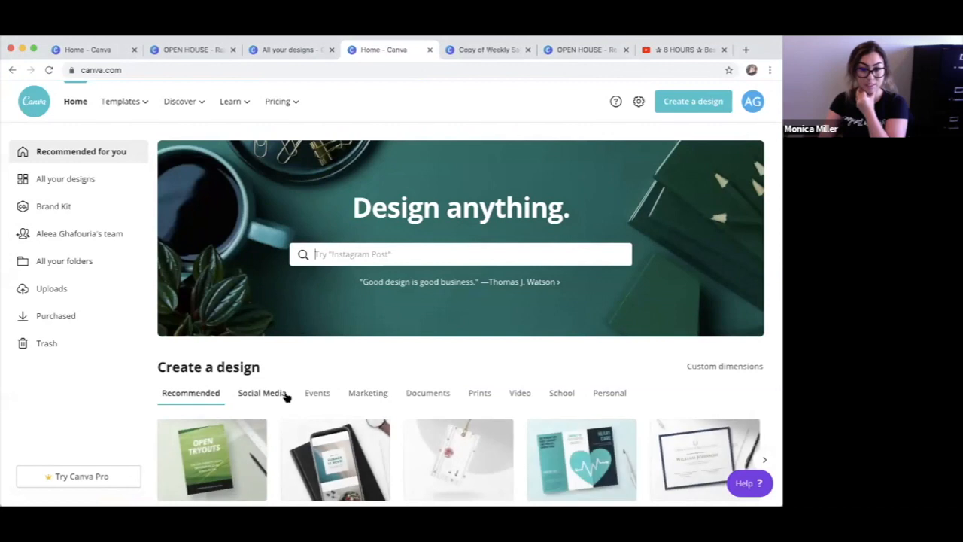
{"action": "left_click", "coordinate": [367, 393]}
{"action": "scroll", "coordinate": [363, 394], "scroll_direction": "down", "scroll_amount": 2}
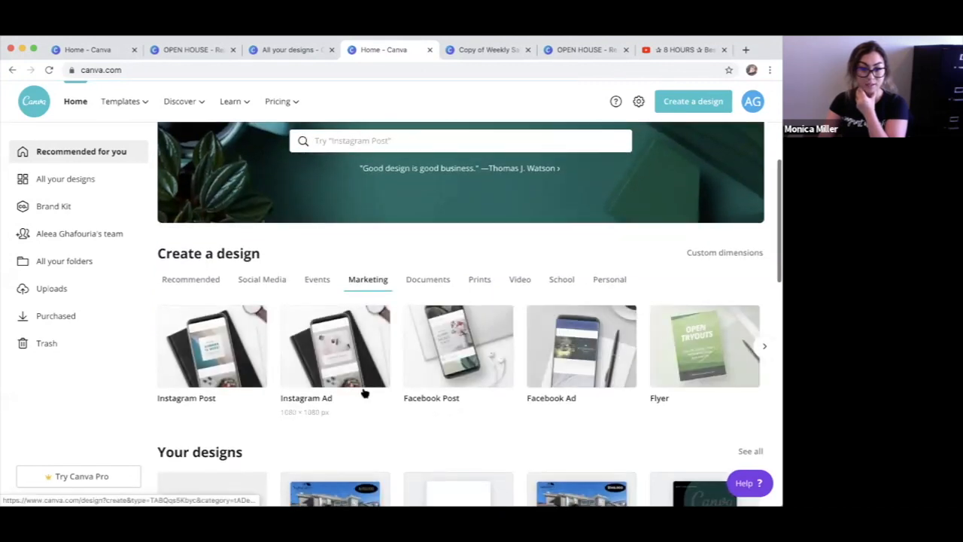
{"action": "left_click", "coordinate": [287, 334]}
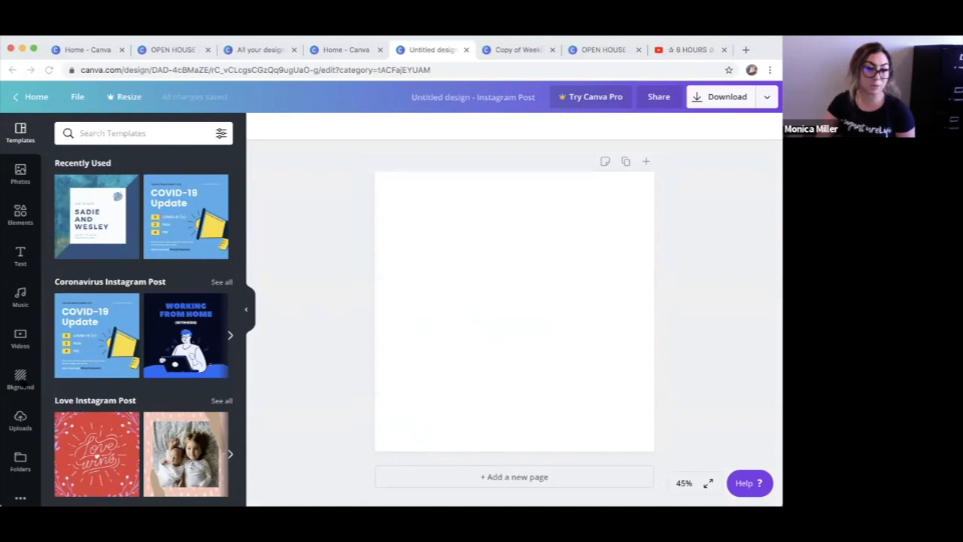
Add the uploaded photo of the house with palm trees and enlarge it to span the full width of the post's upper part.
{"action": "left_click", "coordinate": [21, 419]}
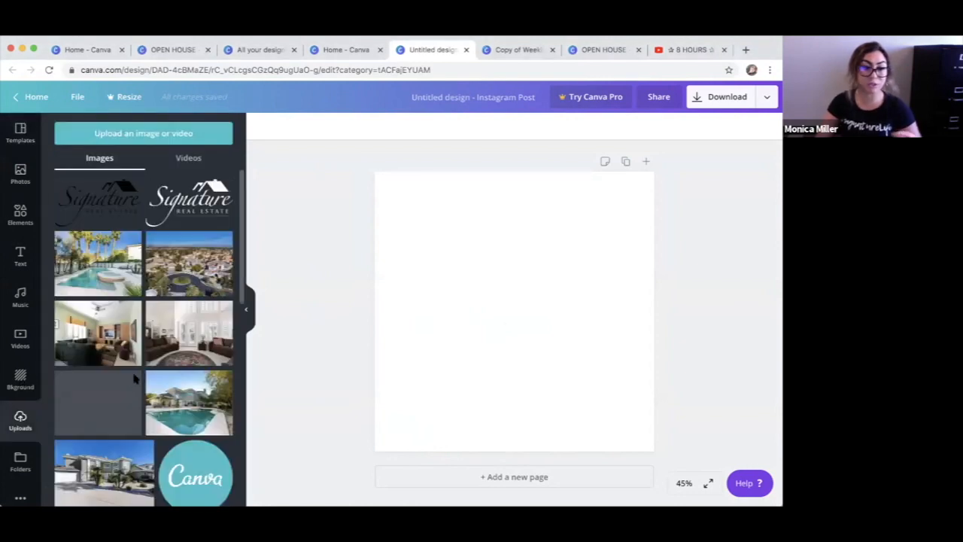
{"action": "scroll", "coordinate": [216, 345], "scroll_direction": "down", "scroll_amount": 2}
{"action": "scroll", "coordinate": [216, 344], "scroll_direction": "down", "scroll_amount": 10}
{"action": "scroll", "coordinate": [228, 339], "scroll_direction": "down", "scroll_amount": 5}
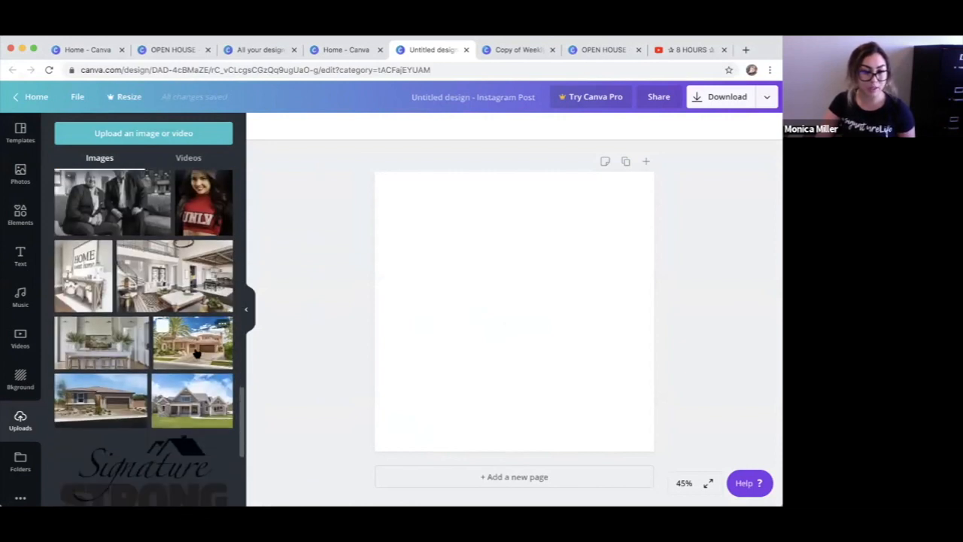
{"action": "left_click", "coordinate": [196, 353]}
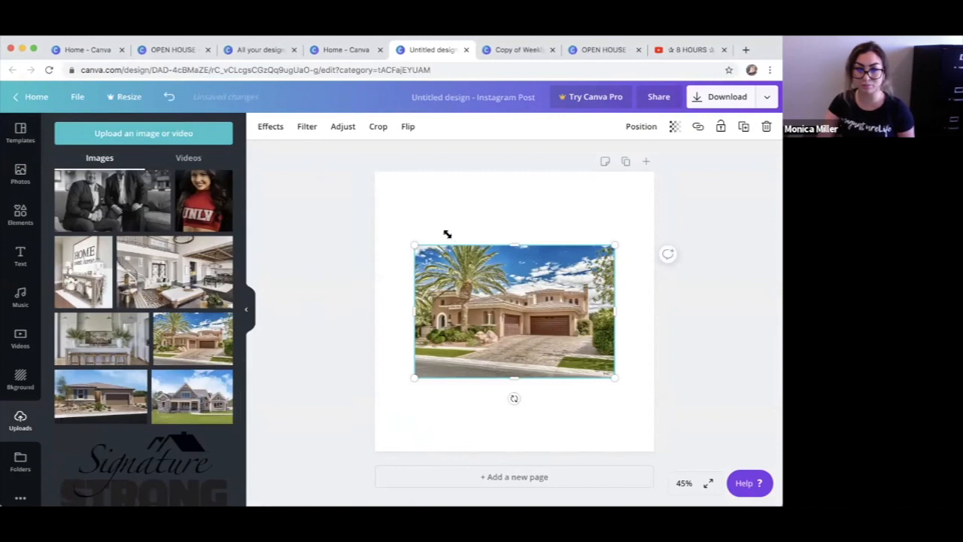
{"action": "left_click_drag", "start_coordinate": [413, 246], "coordinate": [325, 138]}
{"action": "left_click_drag", "start_coordinate": [444, 242], "coordinate": [512, 262]}
{"action": "left_click_drag", "start_coordinate": [668, 379], "coordinate": [637, 374]}
{"action": "mouse_move", "coordinate": [563, 335]}
{"action": "left_mouse_down"}
{"action": "mouse_move", "coordinate": [562, 347]}
{"action": "mouse_move", "coordinate": [561, 332]}
{"action": "left_mouse_up"}
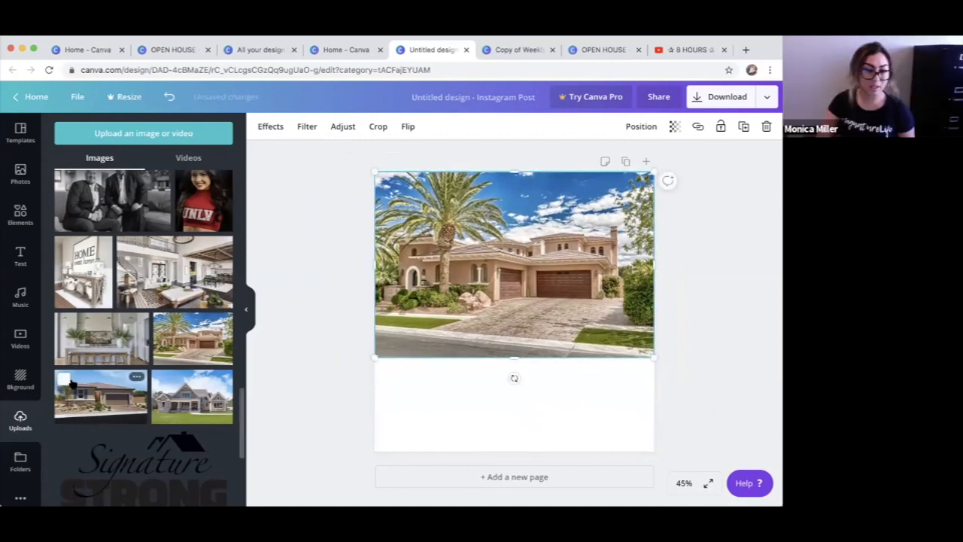
Add a heading below the house photo reading "JUST SOLD".
{"action": "left_click", "coordinate": [18, 260]}
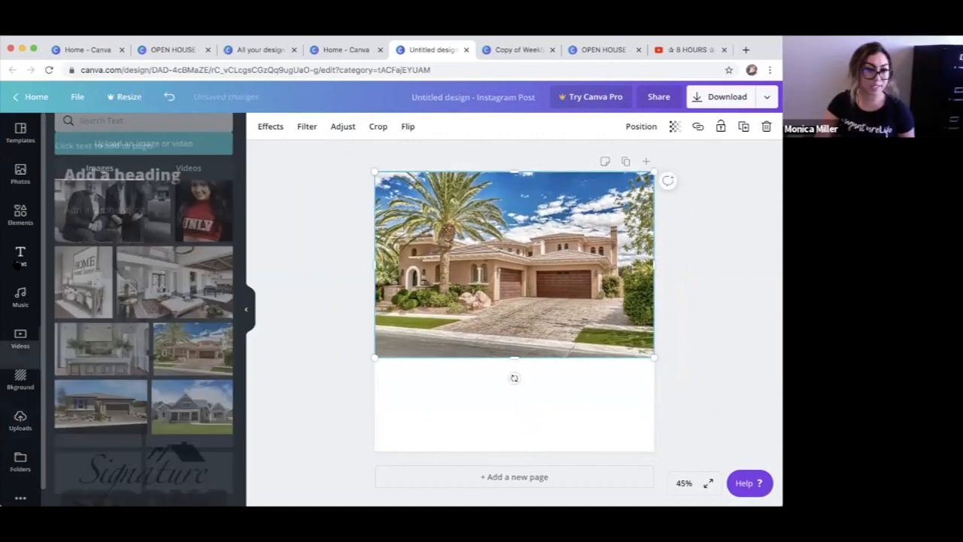
{"action": "left_click", "coordinate": [105, 187]}
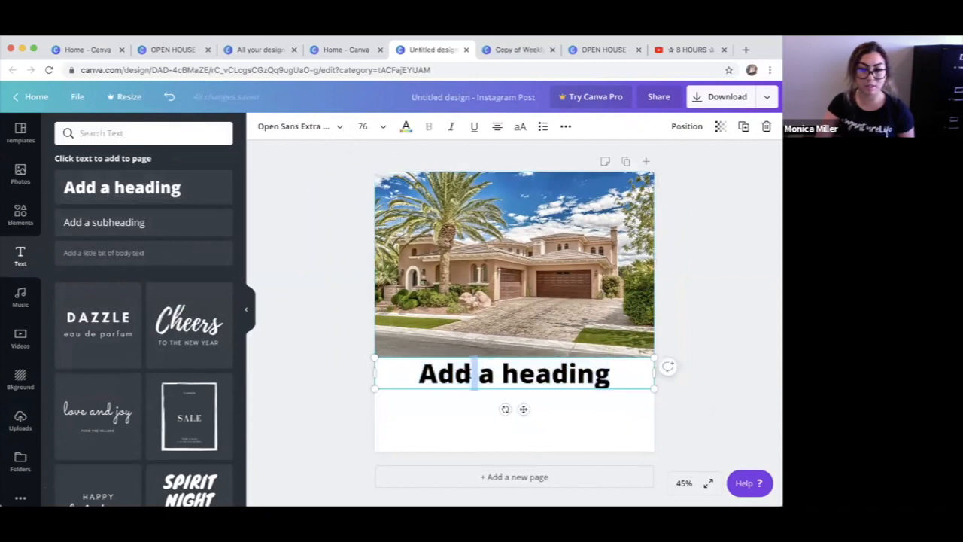
{"action": "type", "text": "just"}
{"action": "key", "text": "BackSpace"}
{"action": "key", "text": "BackSpace"}
{"action": "key", "text": "BackSpace"}
{"action": "key", "text": "BackSpace"}
{"action": "type", "text": "JUST SOLD"}
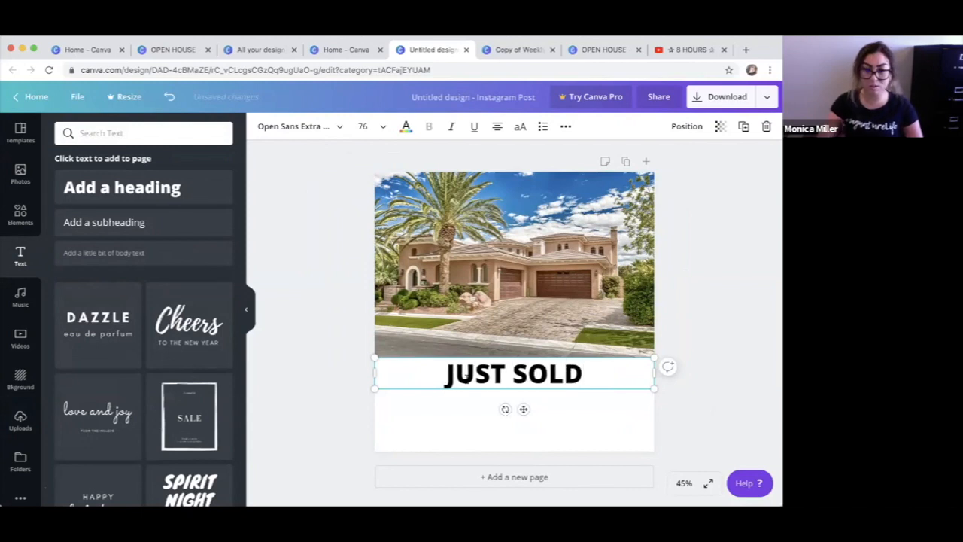
Color the "JUST SOLD" heading red and set its font to Anton.
{"action": "left_click_drag", "start_coordinate": [446, 374], "coordinate": [583, 374]}
{"action": "left_click", "coordinate": [406, 126]}
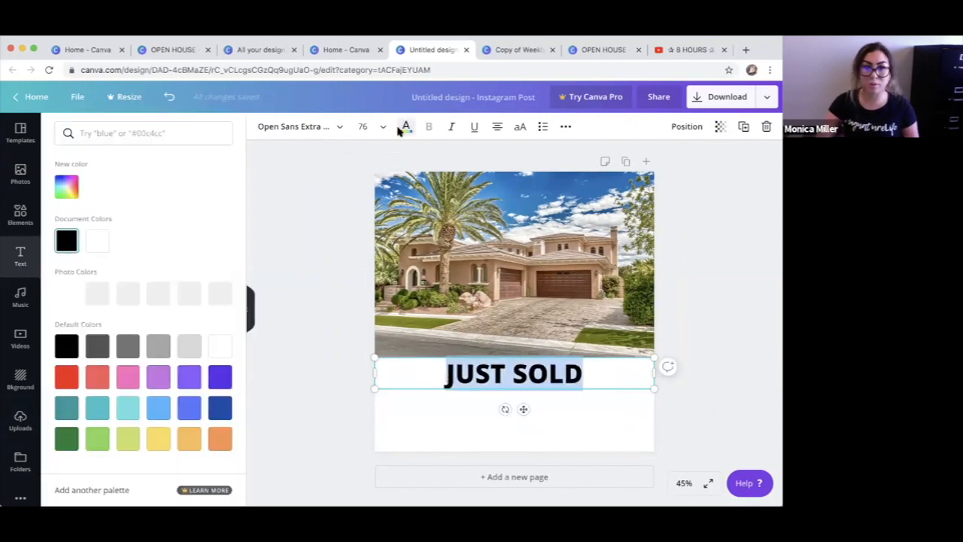
{"action": "left_click", "coordinate": [64, 378]}
{"action": "left_click", "coordinate": [293, 128]}
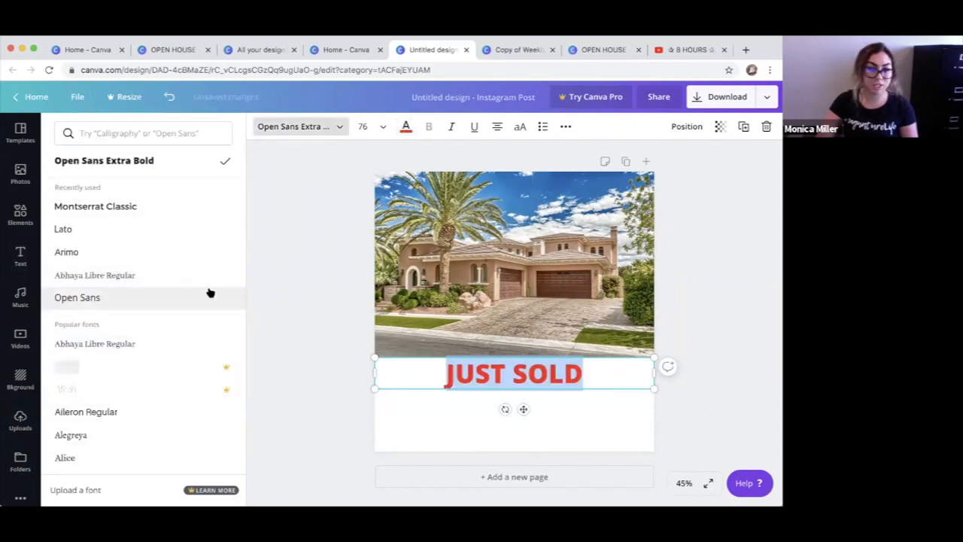
{"action": "scroll", "coordinate": [207, 291], "scroll_direction": "down", "scroll_amount": 2}
{"action": "scroll", "coordinate": [208, 297], "scroll_direction": "down", "scroll_amount": 3}
{"action": "left_click", "coordinate": [183, 329]}
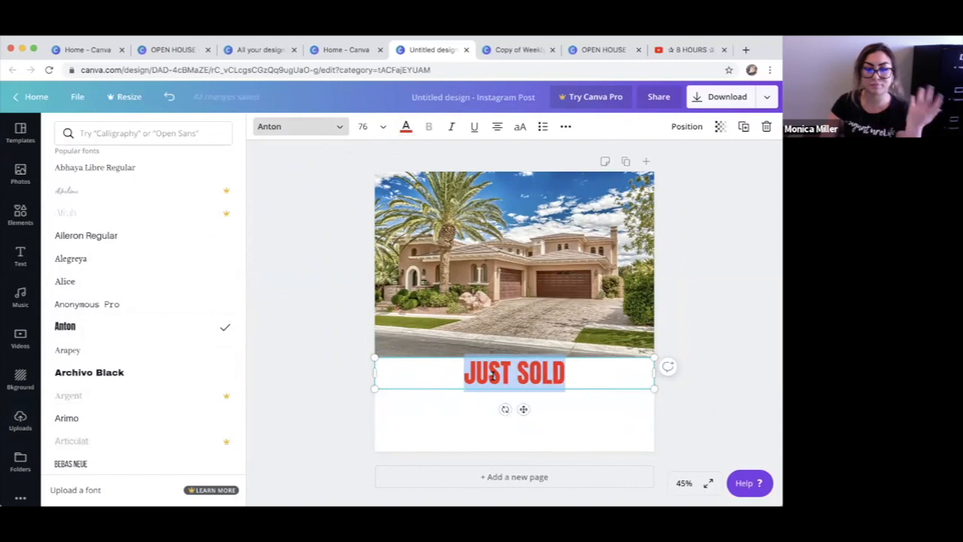
Set the "JUST SOLD" heading's size to 144 and move it onto the lower edge of the house photo.
{"action": "left_click", "coordinate": [365, 126]}
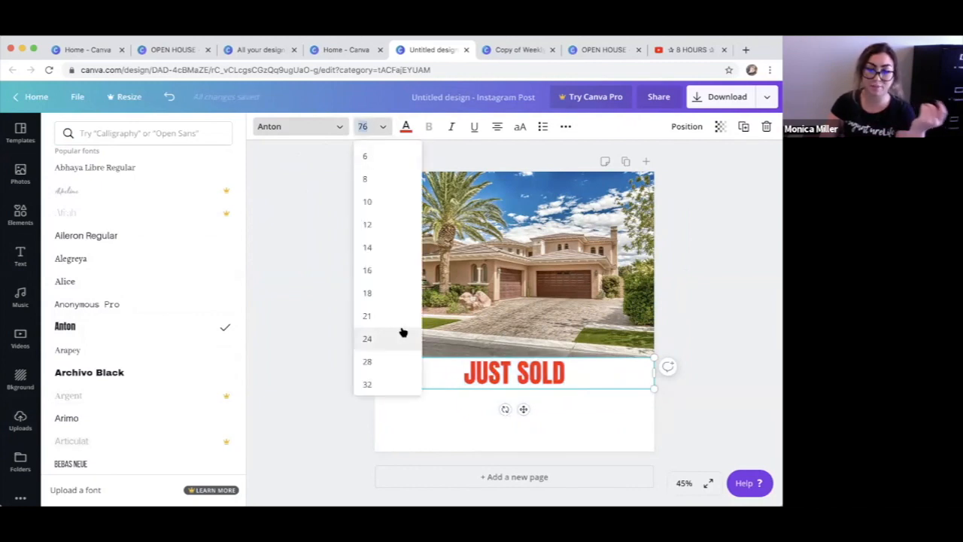
{"action": "scroll", "coordinate": [402, 331], "scroll_direction": "down", "scroll_amount": 4}
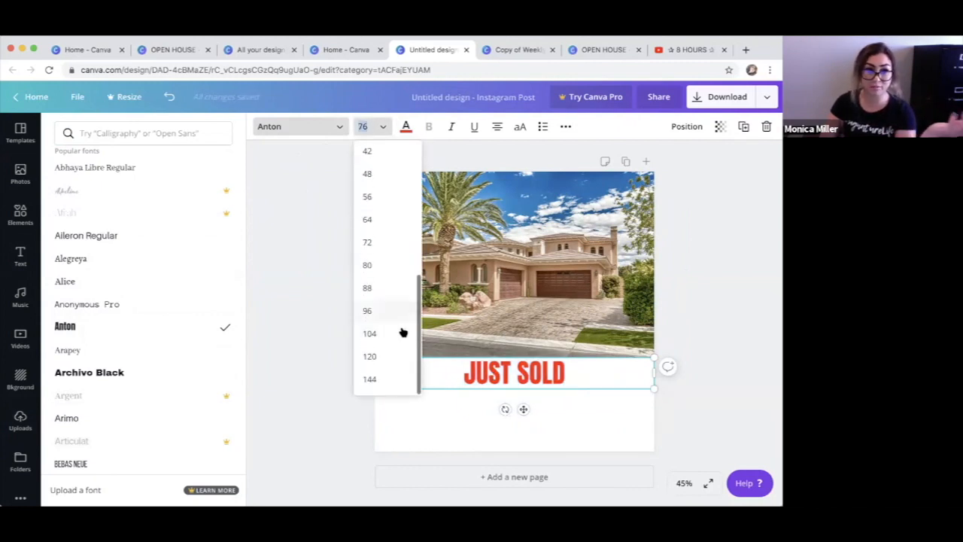
{"action": "left_click", "coordinate": [390, 380]}
{"action": "left_click", "coordinate": [444, 390]}
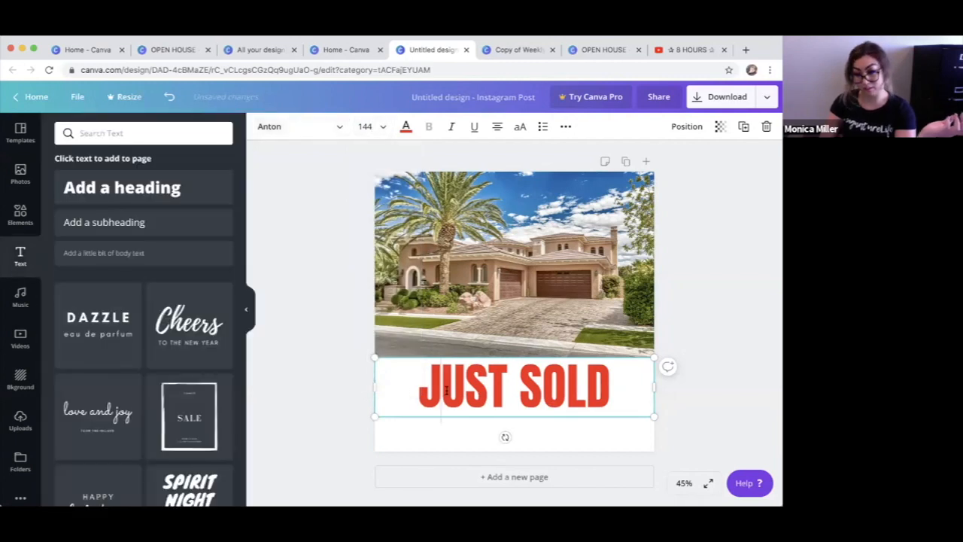
{"action": "left_click", "coordinate": [465, 429]}
{"action": "left_click_drag", "start_coordinate": [469, 352], "coordinate": [477, 334]}
{"action": "left_click_drag", "start_coordinate": [420, 352], "coordinate": [420, 351]}
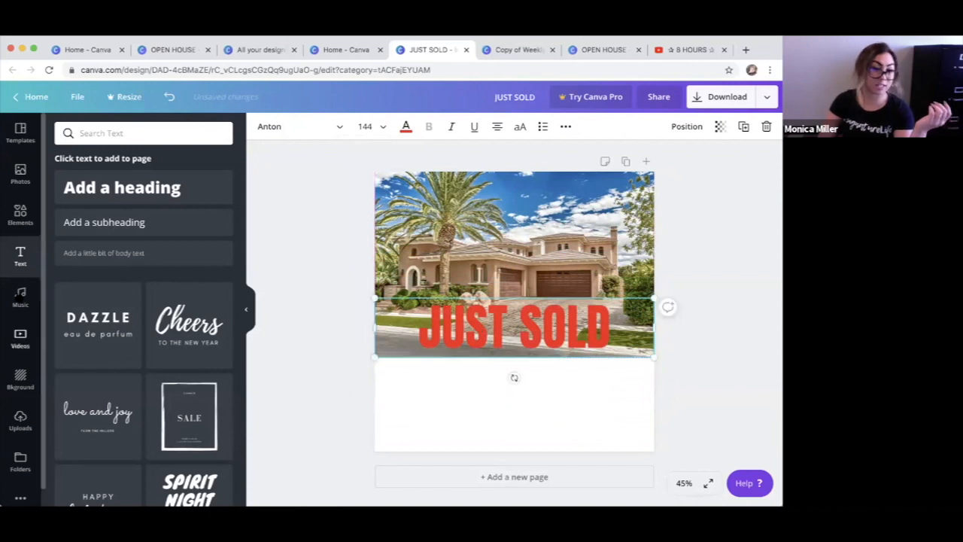
Add a single-image grid and shrink it to about 325 by 362 in the lower-left corner of the post.
{"action": "left_click", "coordinate": [21, 213]}
{"action": "scroll", "coordinate": [134, 301], "scroll_direction": "down", "scroll_amount": 2}
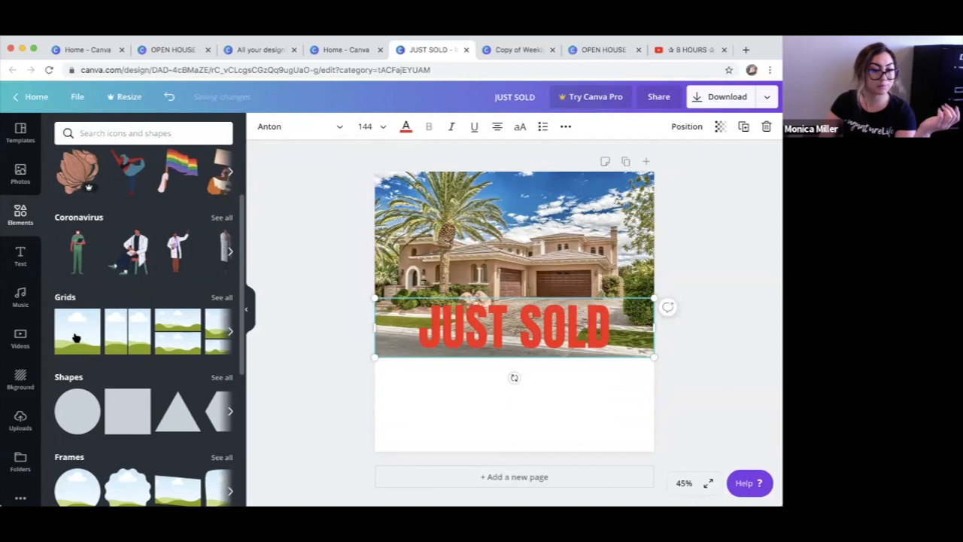
{"action": "left_click", "coordinate": [74, 338]}
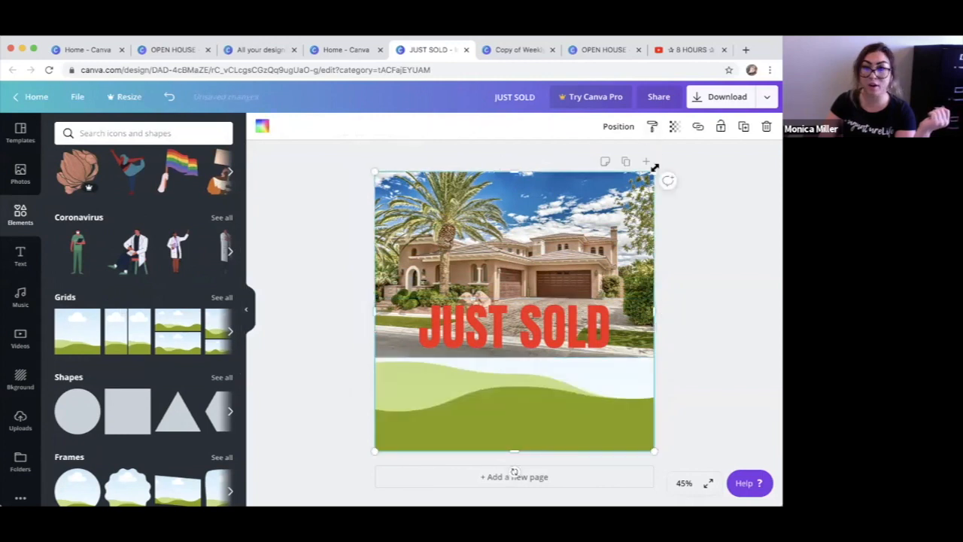
{"action": "left_click_drag", "start_coordinate": [654, 357], "coordinate": [458, 357]}
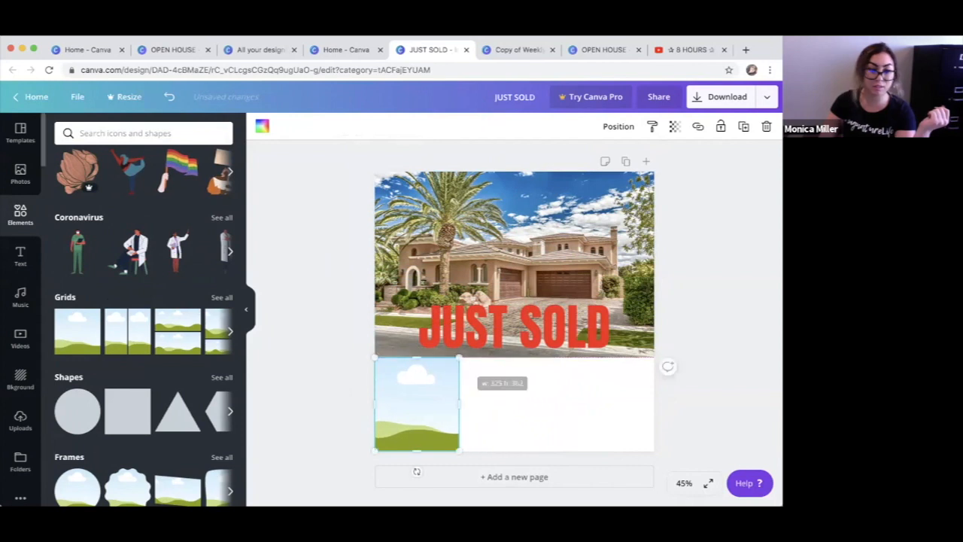
Fill the grid with the uploaded portrait of the dark-haired woman in a red jacket and check its crop.
{"action": "left_click", "coordinate": [20, 418]}
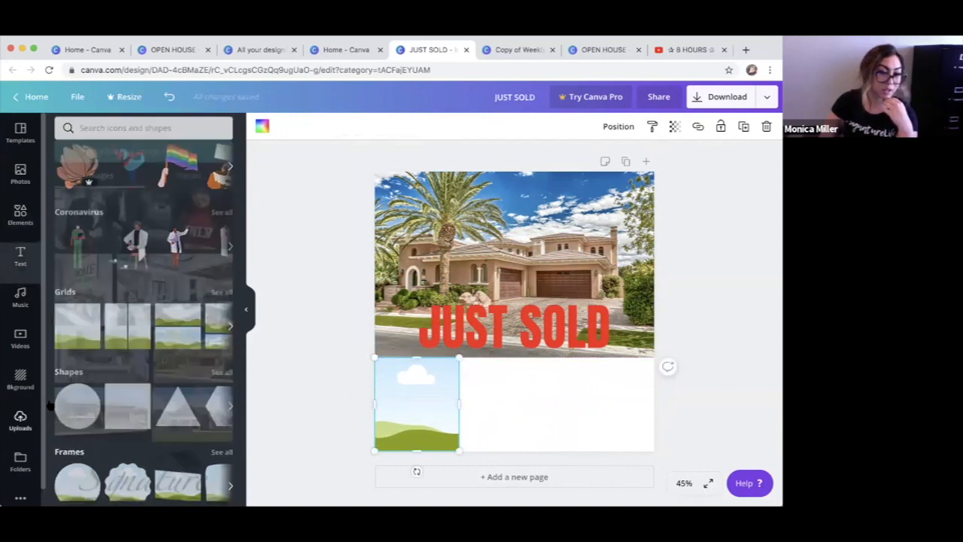
{"action": "scroll", "coordinate": [133, 366], "scroll_direction": "down", "scroll_amount": 15}
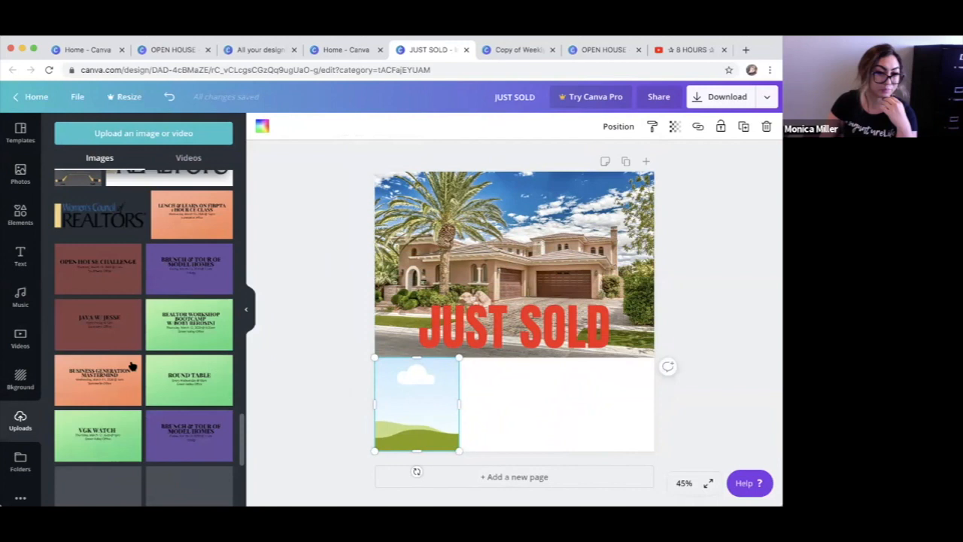
{"action": "scroll", "coordinate": [134, 365], "scroll_direction": "down", "scroll_amount": 10}
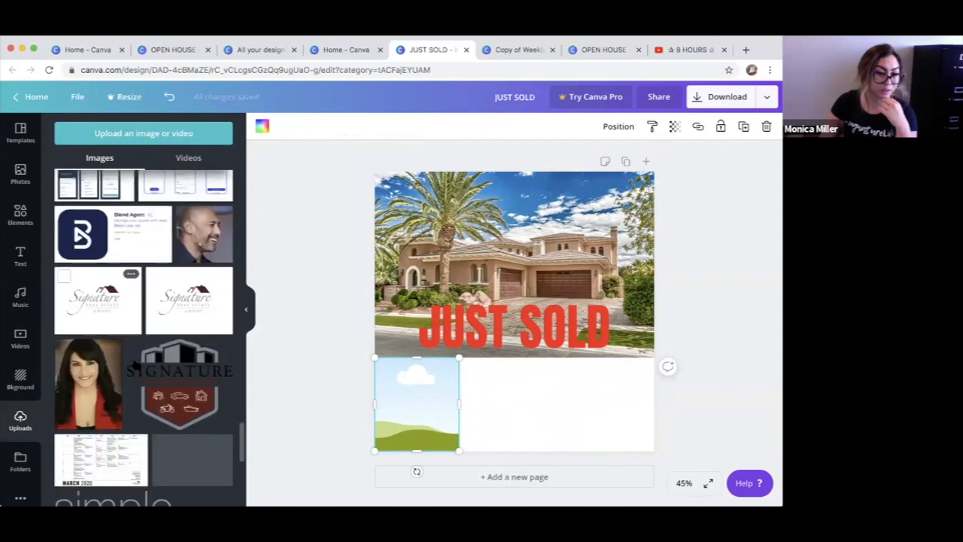
{"action": "left_click_drag", "start_coordinate": [82, 359], "coordinate": [415, 401]}
{"action": "double_click", "coordinate": [413, 390]}
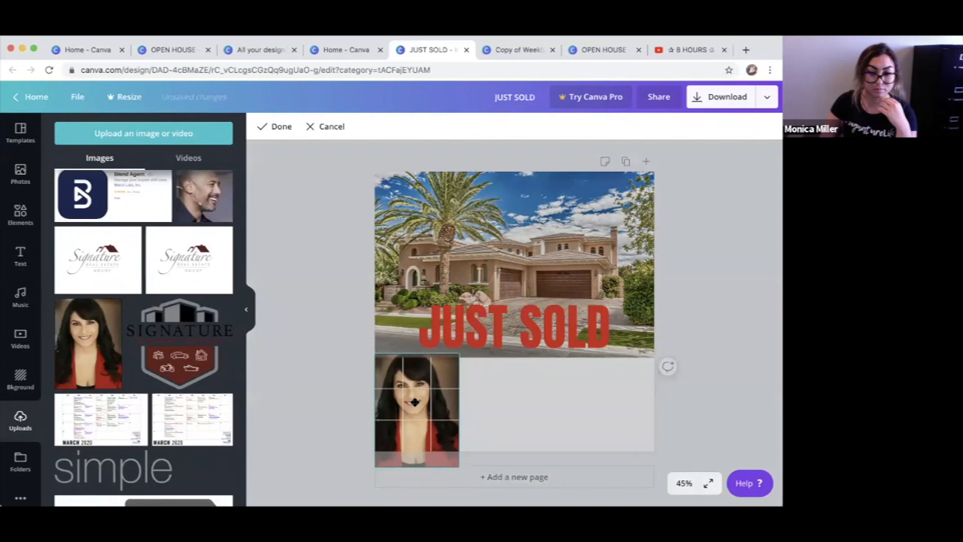
{"action": "left_click", "coordinate": [528, 404]}
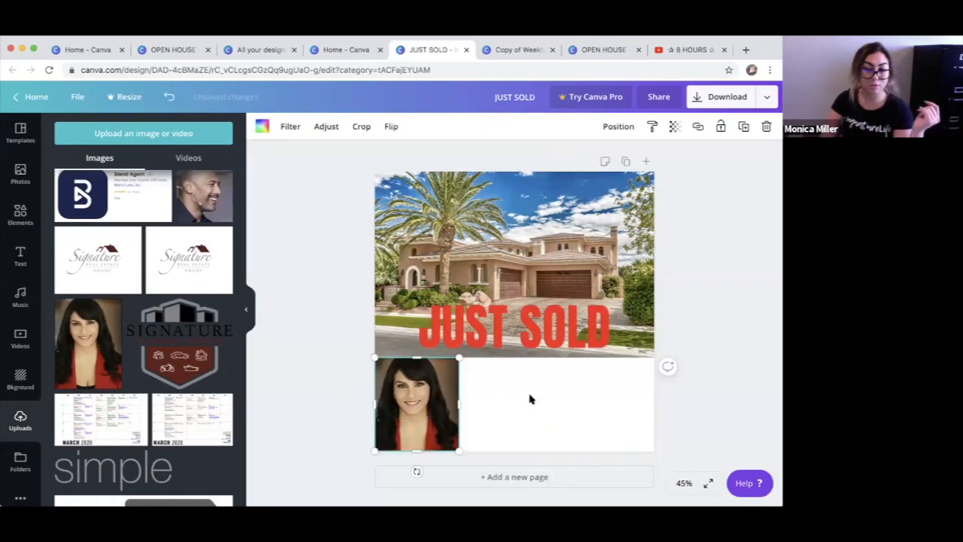
Shift the "JUST SOLD" heading slightly to the right along the lower edge of the house photo.
{"action": "left_click", "coordinate": [530, 398]}
{"action": "left_click_drag", "start_coordinate": [452, 322], "coordinate": [483, 326]}
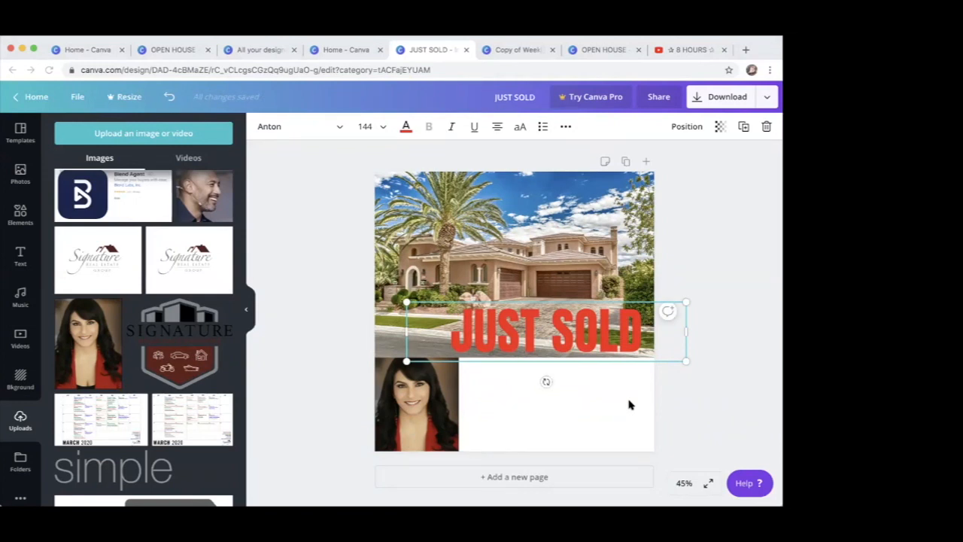
Review the available download file types, download the post as a PNG, and dismiss the upgrade offer.
{"action": "left_click", "coordinate": [727, 97]}
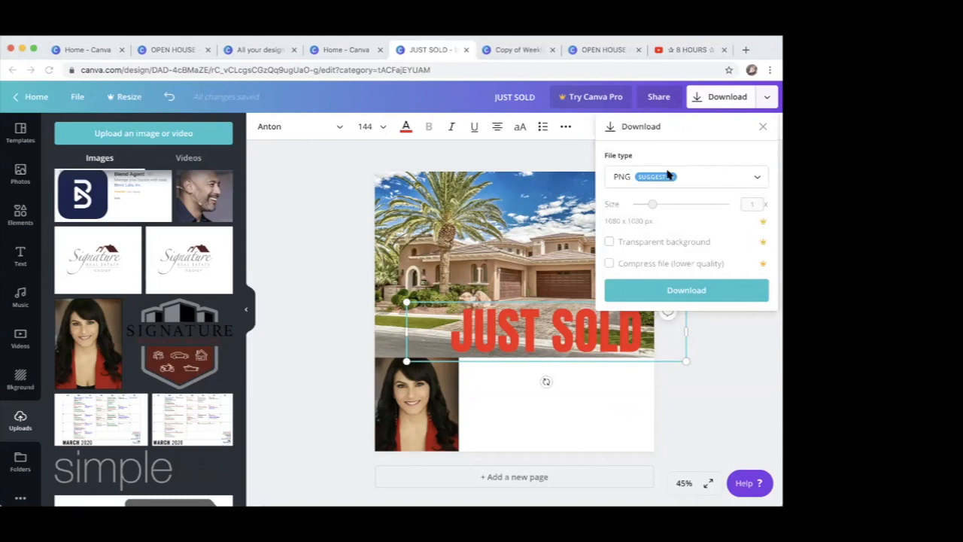
{"action": "left_click", "coordinate": [623, 179]}
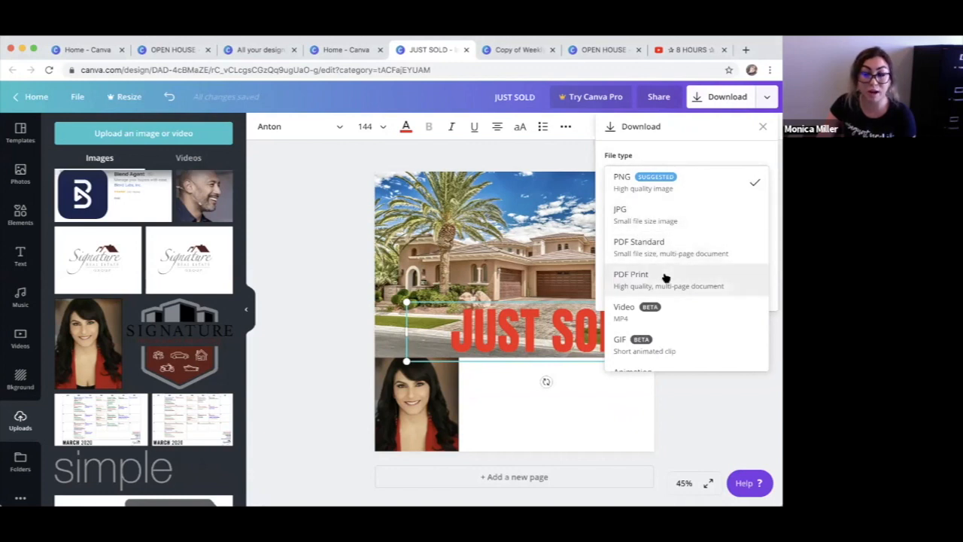
{"action": "scroll", "coordinate": [665, 279], "scroll_direction": "down", "scroll_amount": 1}
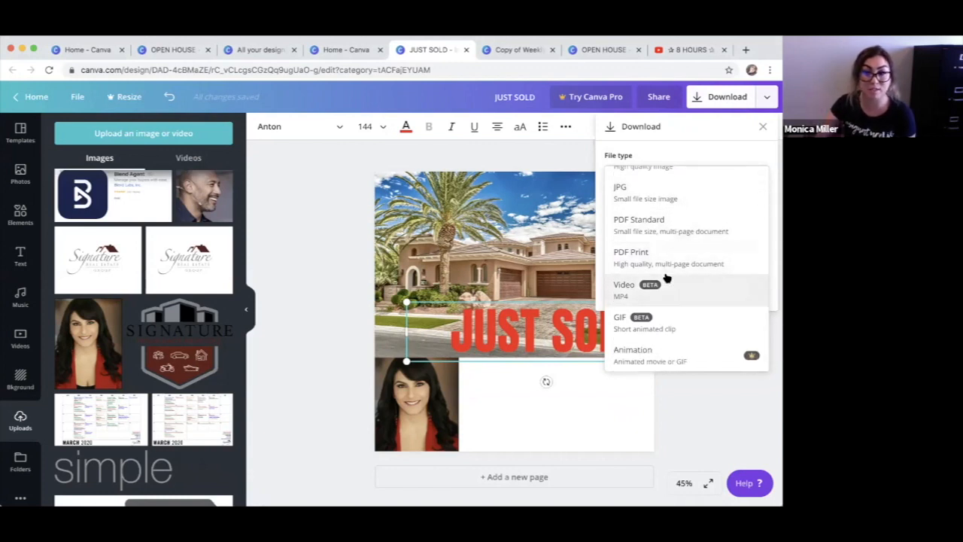
{"action": "scroll", "coordinate": [665, 278], "scroll_direction": "up", "scroll_amount": 1}
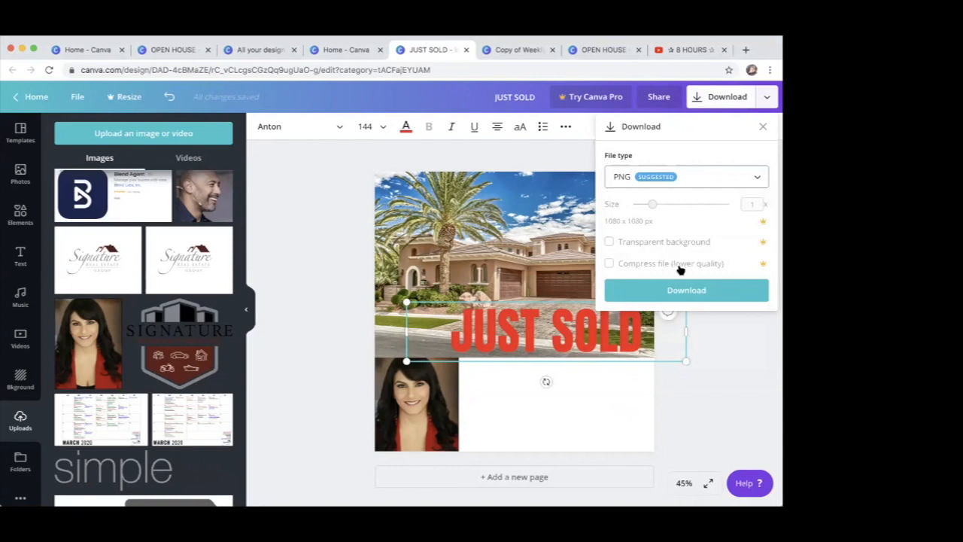
{"action": "left_click", "coordinate": [686, 287]}
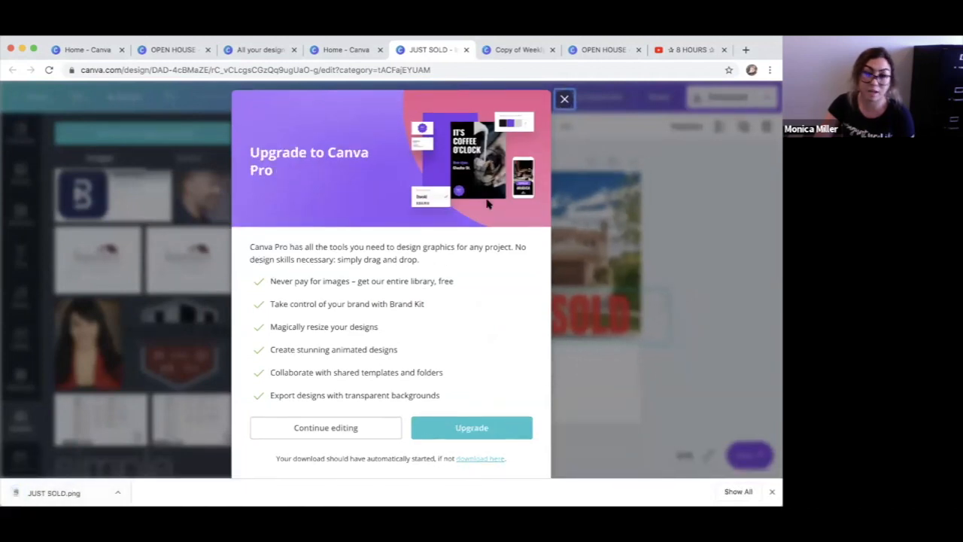
{"action": "left_click", "coordinate": [563, 98]}
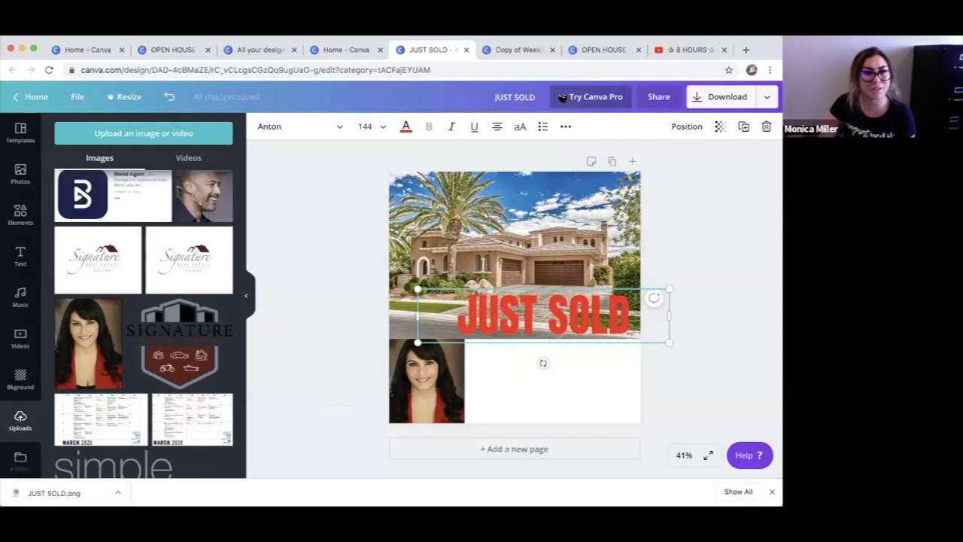
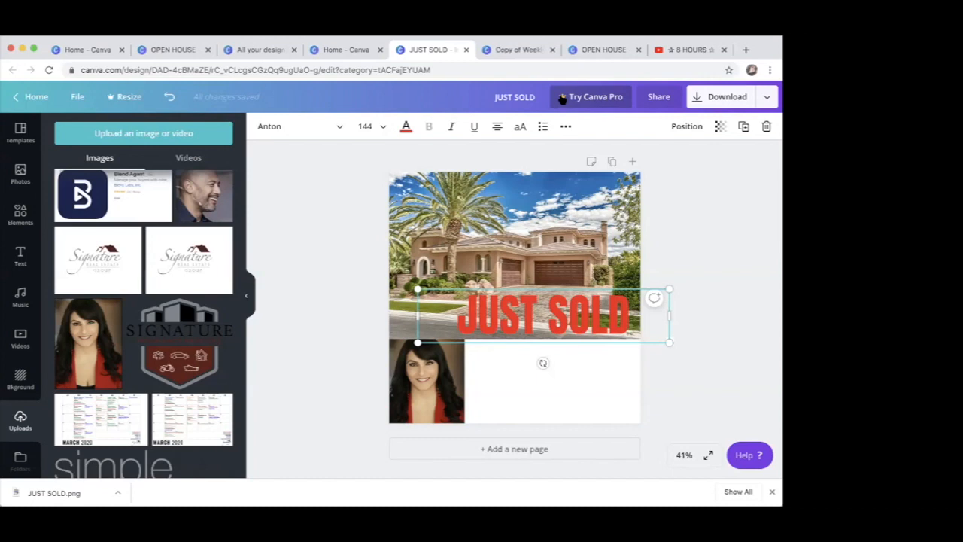
Add a second page and place a three-image grid on it with two cells above one wide cell.
{"action": "left_click", "coordinate": [712, 254]}
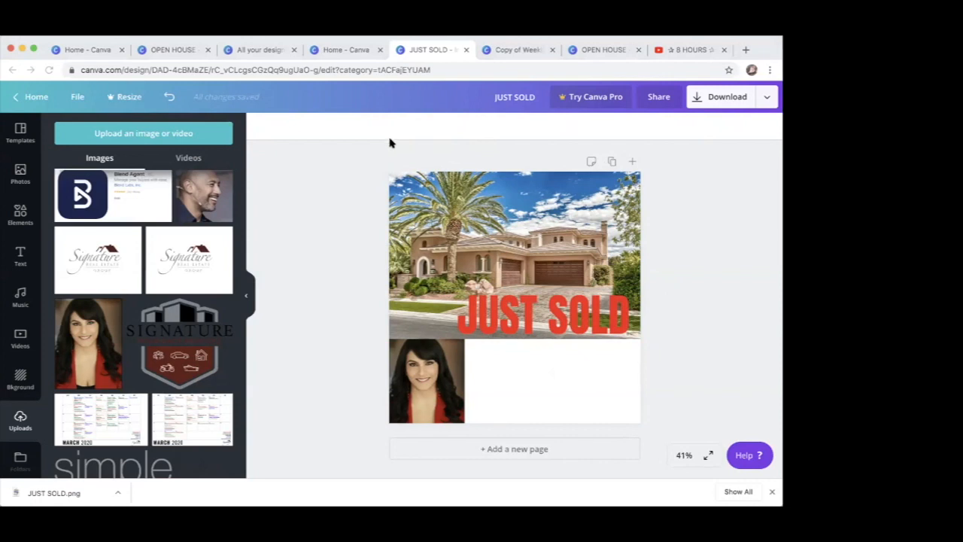
{"action": "left_click", "coordinate": [538, 450]}
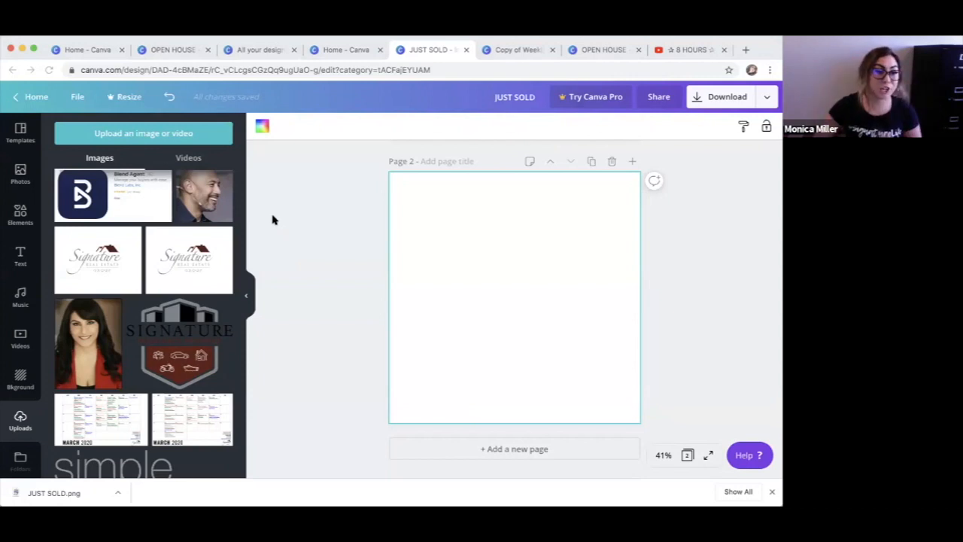
{"action": "left_click", "coordinate": [19, 218]}
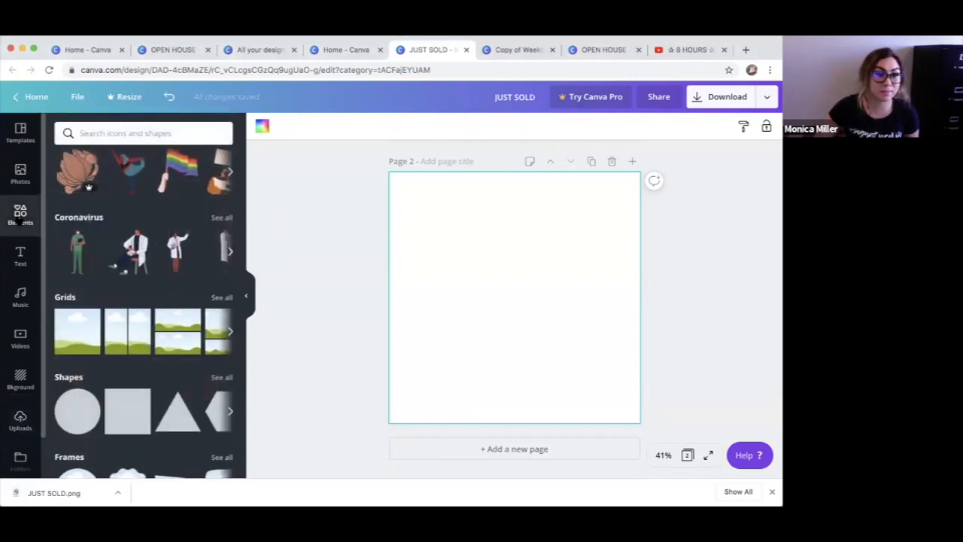
{"action": "left_click", "coordinate": [215, 298]}
{"action": "scroll", "coordinate": [218, 295], "scroll_direction": "down", "scroll_amount": 2}
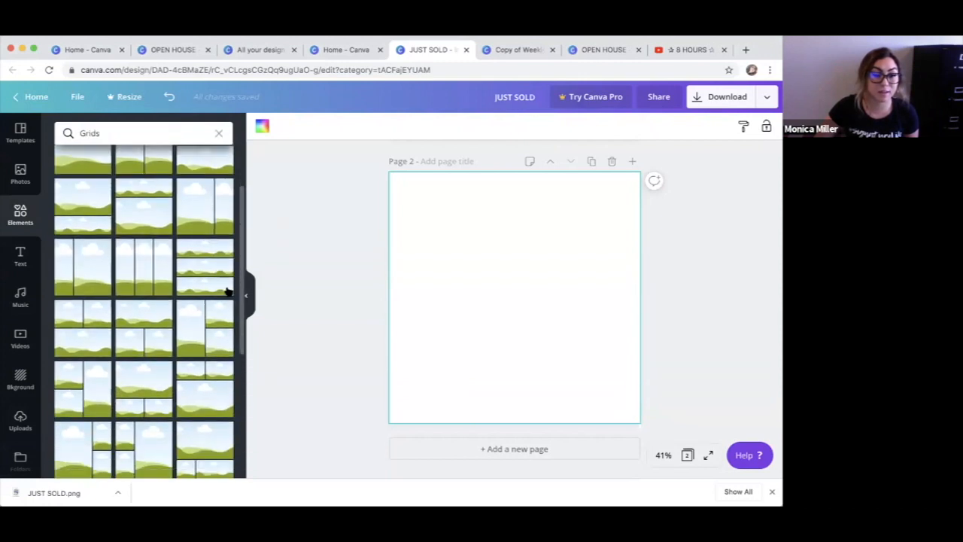
{"action": "scroll", "coordinate": [227, 292], "scroll_direction": "down", "scroll_amount": 1}
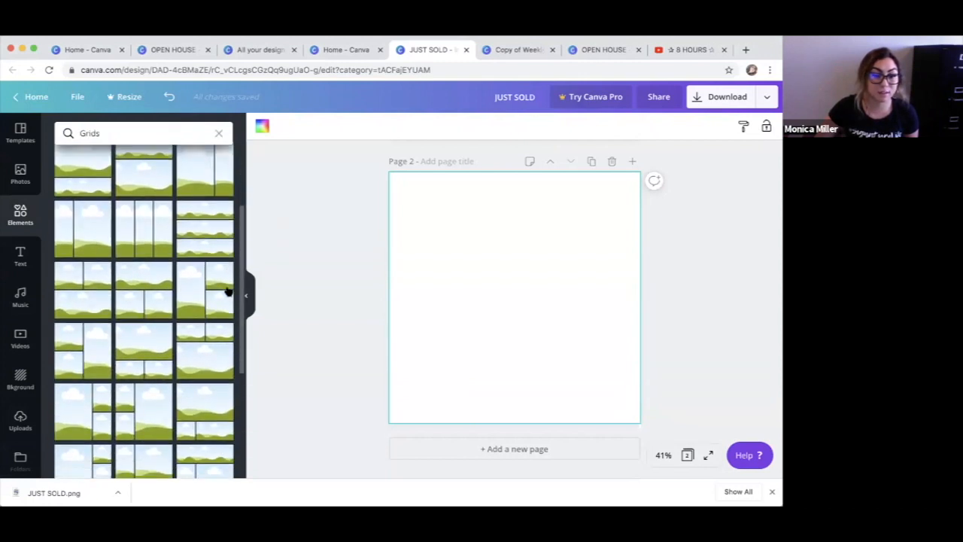
{"action": "left_click", "coordinate": [84, 291]}
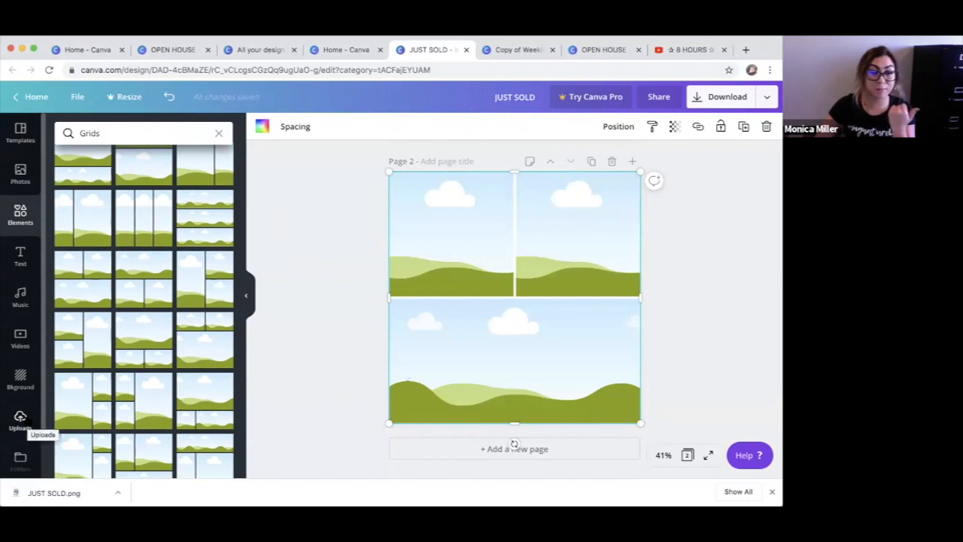
Fill the wide lower grid cell with the uploaded photo of the gray house front and check its crop.
{"action": "left_click", "coordinate": [23, 420]}
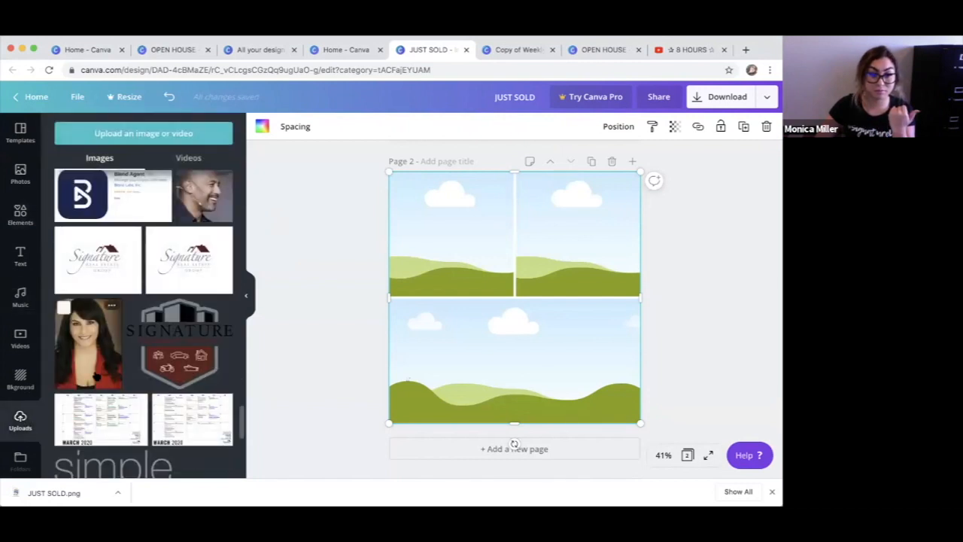
{"action": "scroll", "coordinate": [90, 382], "scroll_direction": "down", "scroll_amount": 10}
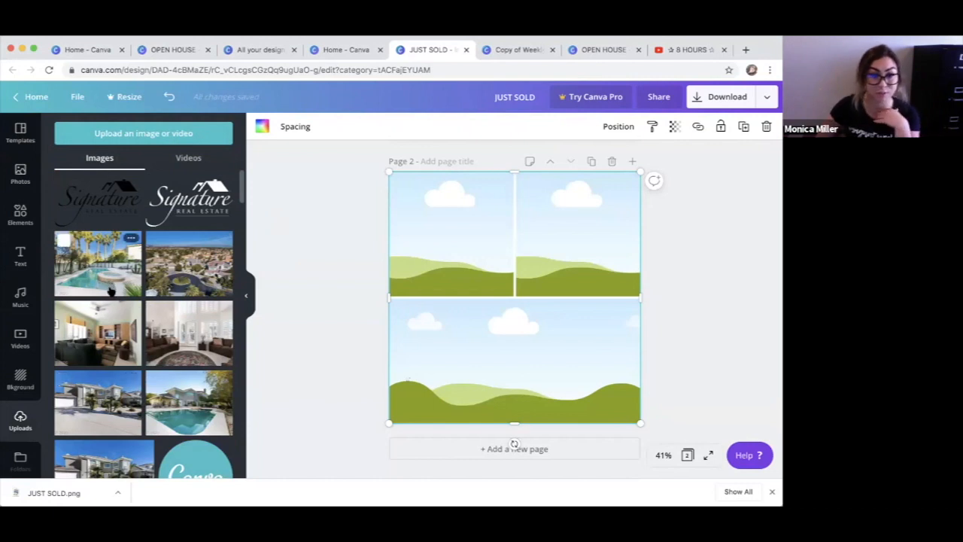
{"action": "left_click_drag", "start_coordinate": [105, 414], "coordinate": [508, 381]}
{"action": "double_click", "coordinate": [502, 366]}
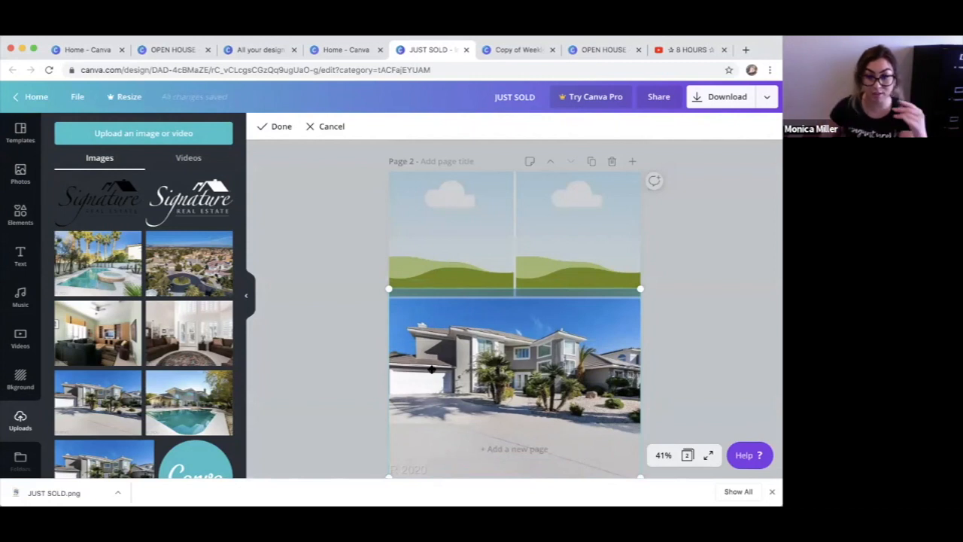
{"action": "left_click", "coordinate": [288, 375]}
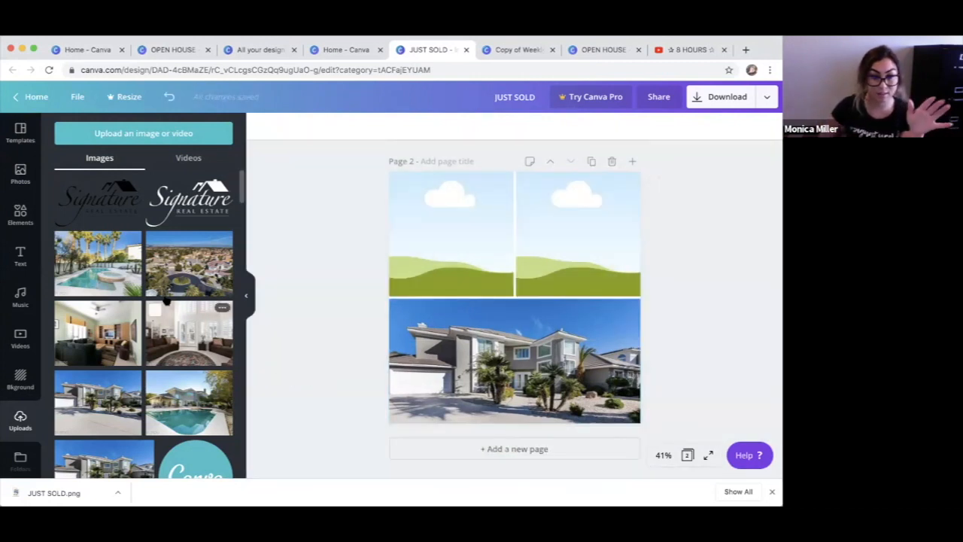
Fill the upper-left grid cell with the palm-tree pool photo and the upper-right cell with the aerial neighborhood photo.
{"action": "left_click_drag", "start_coordinate": [132, 240], "coordinate": [452, 242]}
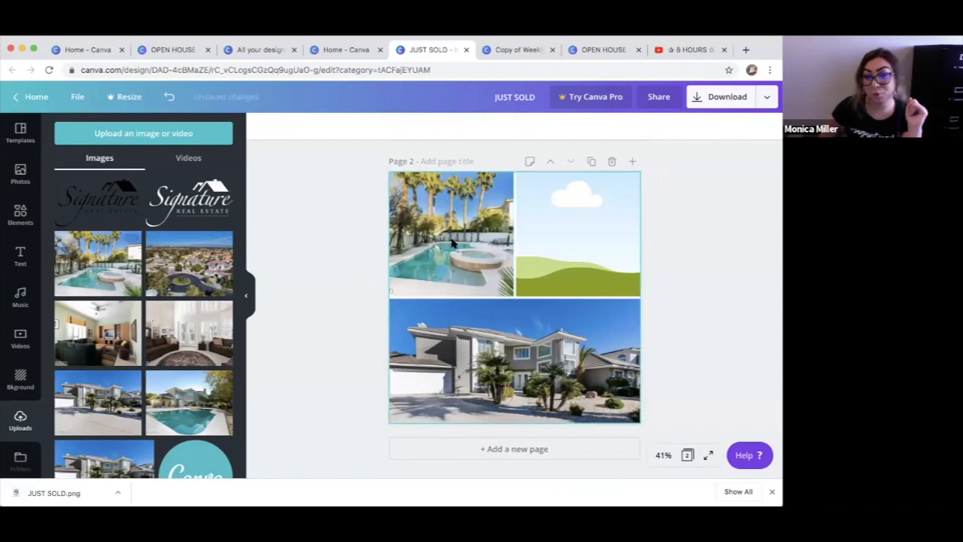
{"action": "left_click_drag", "start_coordinate": [173, 286], "coordinate": [561, 307]}
{"action": "left_click_drag", "start_coordinate": [195, 263], "coordinate": [579, 239]}
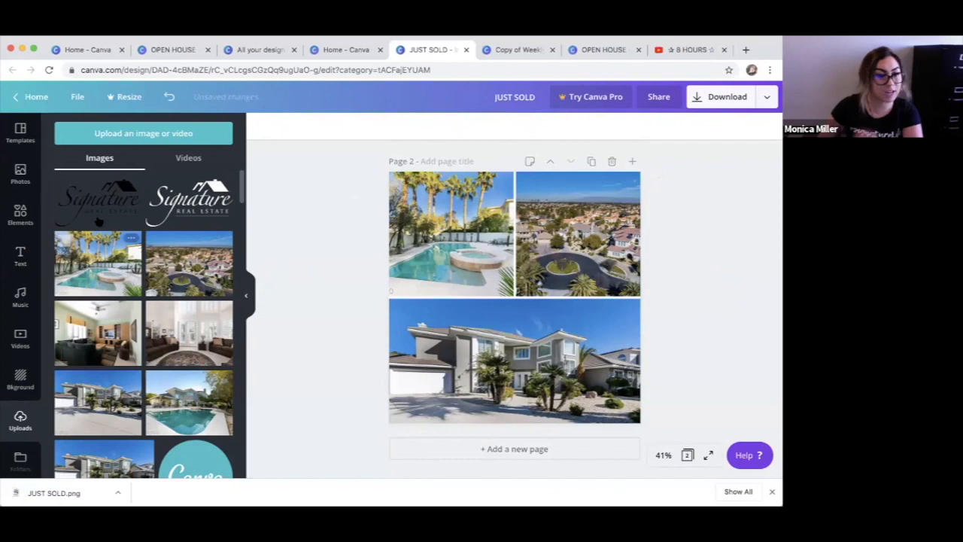
Add a red square and reshape it into a thin full-width band across the seam between the upper and lower photos.
{"action": "left_click", "coordinate": [12, 215]}
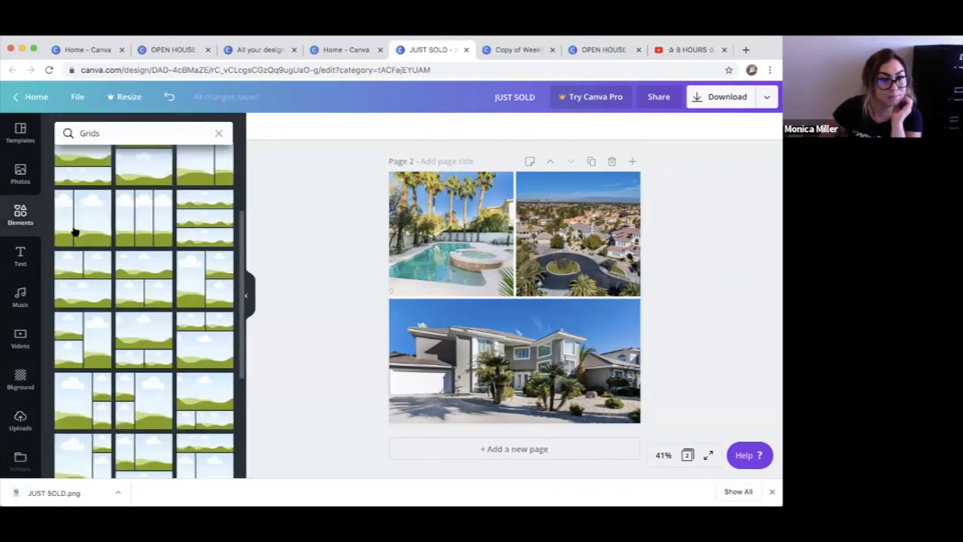
{"action": "left_click", "coordinate": [218, 134]}
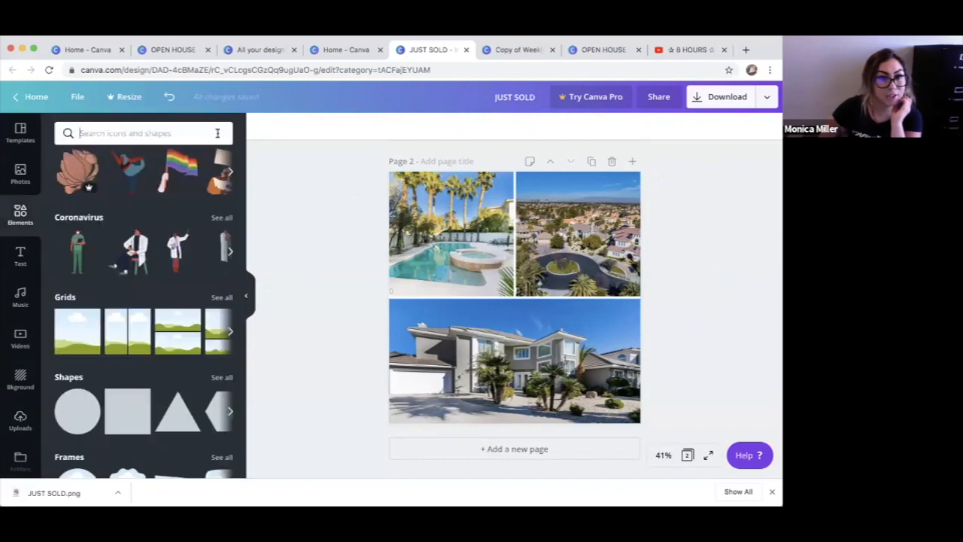
{"action": "left_click", "coordinate": [125, 397]}
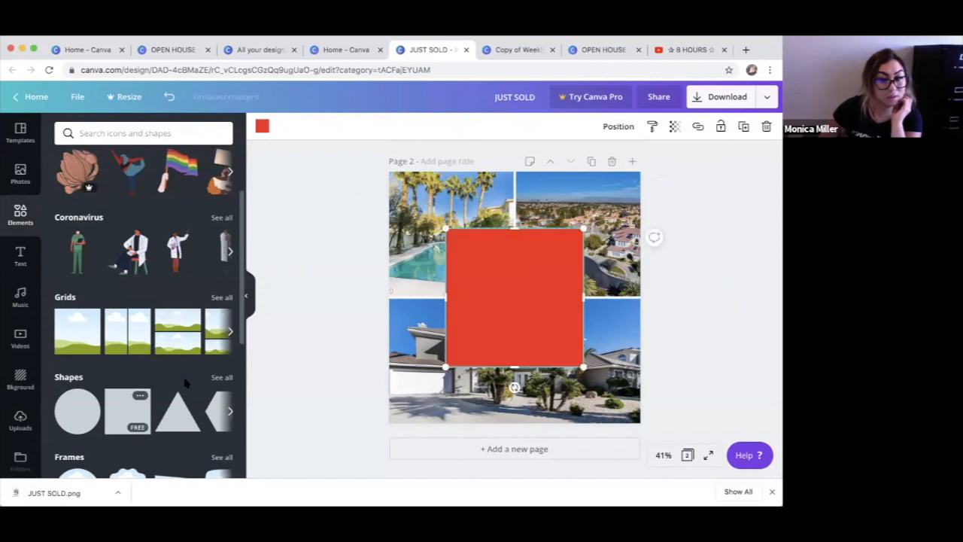
{"action": "left_click_drag", "start_coordinate": [513, 365], "coordinate": [458, 297]}
{"action": "left_click_drag", "start_coordinate": [526, 299], "coordinate": [640, 298]}
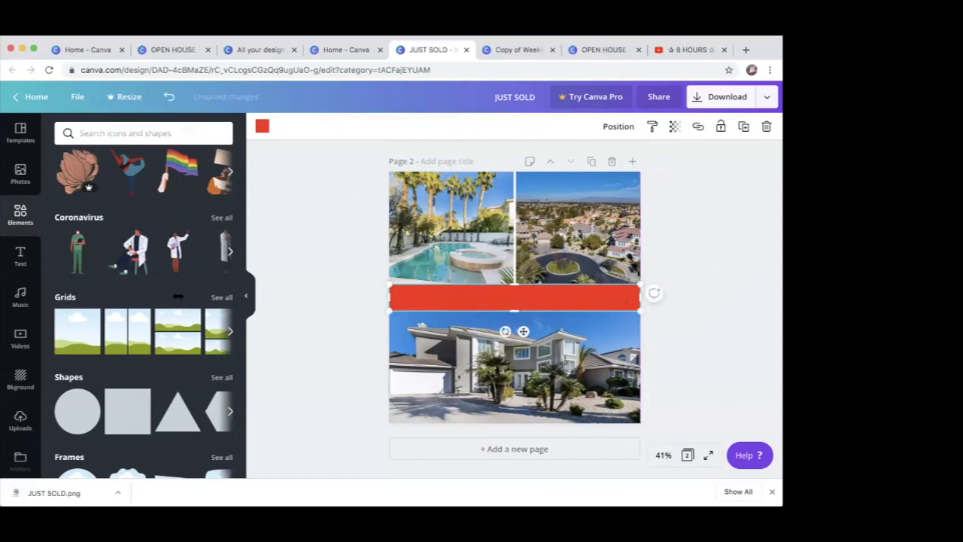
Add a heading reading "JUST SOLD" and center it on the red band.
{"action": "left_click", "coordinate": [11, 257]}
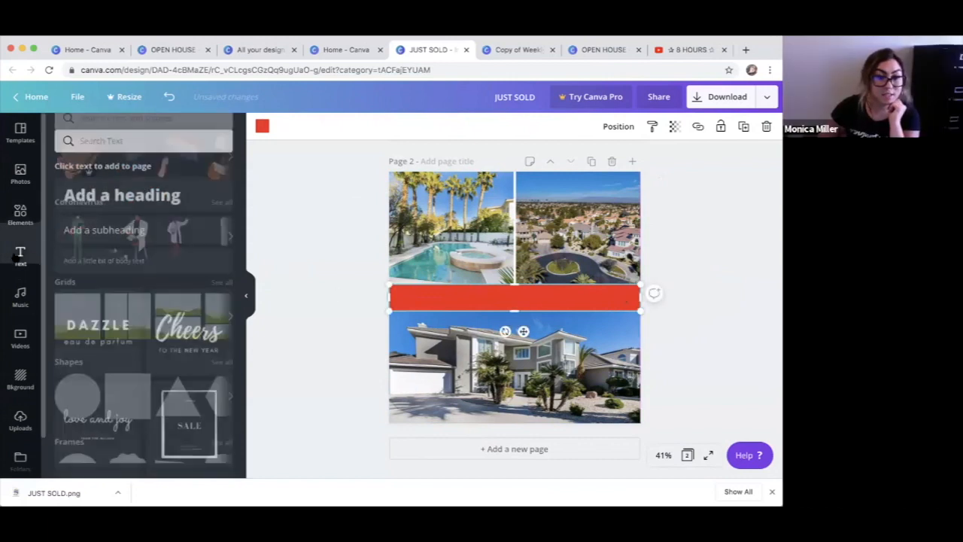
{"action": "left_click", "coordinate": [118, 194]}
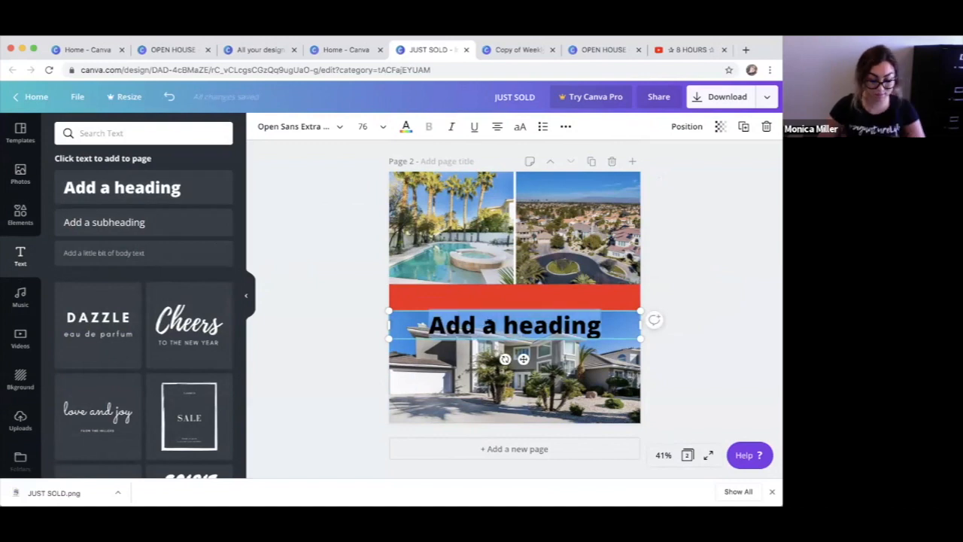
{"action": "key", "text": "BackSpace"}
{"action": "type", "text": "JUST S"}
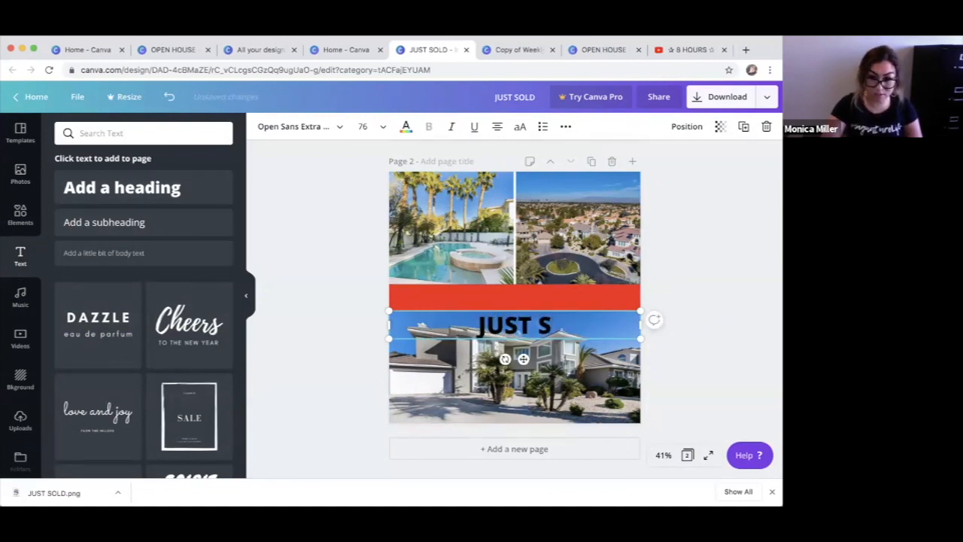
{"action": "type", "text": "OLD"}
{"action": "left_click", "coordinate": [430, 367]}
{"action": "left_click_drag", "start_coordinate": [493, 325], "coordinate": [490, 297]}
{"action": "left_click", "coordinate": [303, 304]}
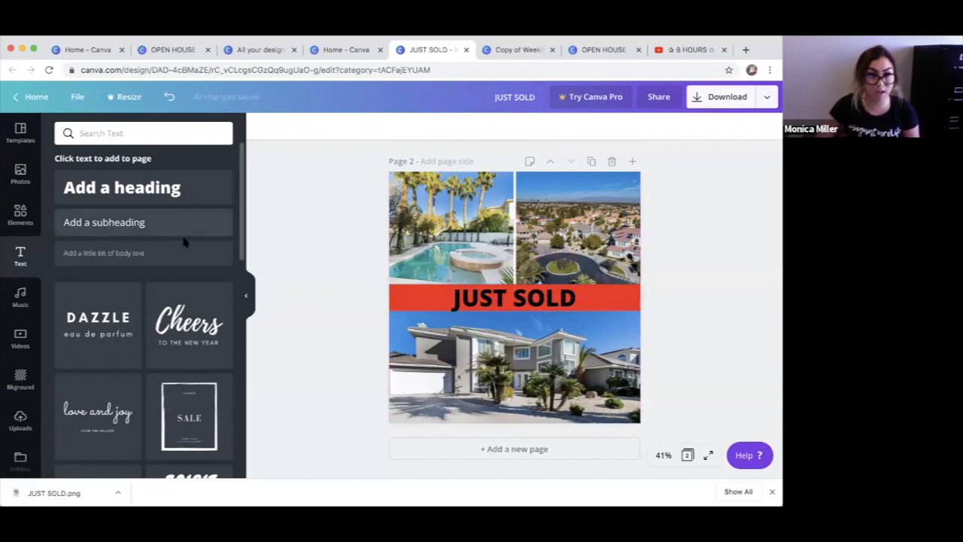
{"action": "left_click_drag", "start_coordinate": [404, 296], "coordinate": [405, 404]}
{"action": "key", "text": "BackSpace"}
{"action": "left_click", "coordinate": [598, 286]}
{"action": "left_click_drag", "start_coordinate": [630, 298], "coordinate": [634, 400]}
{"action": "key", "text": "BackSpace"}
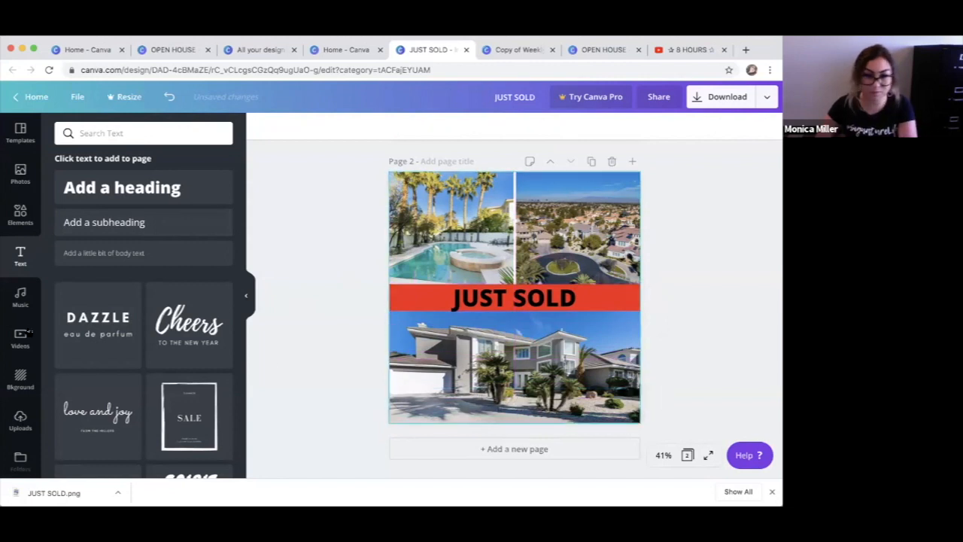
Add another red square and reshape it into a narrow full-width band along the bottom edge of page 2.
{"action": "left_click", "coordinate": [20, 214]}
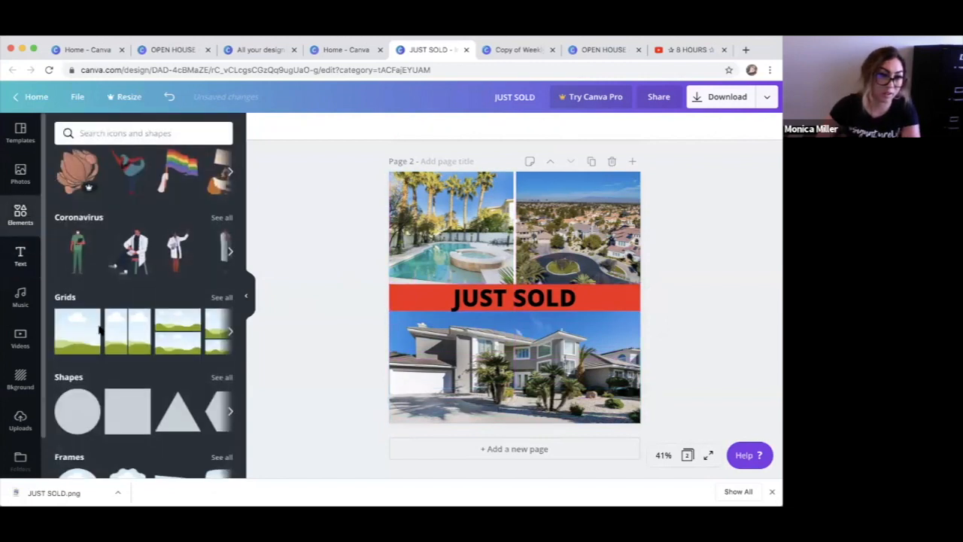
{"action": "left_click", "coordinate": [140, 395]}
{"action": "left_click", "coordinate": [109, 416]}
{"action": "left_click", "coordinate": [118, 419]}
{"action": "left_click_drag", "start_coordinate": [514, 228], "coordinate": [456, 416]}
{"action": "left_click_drag", "start_coordinate": [528, 414], "coordinate": [642, 413]}
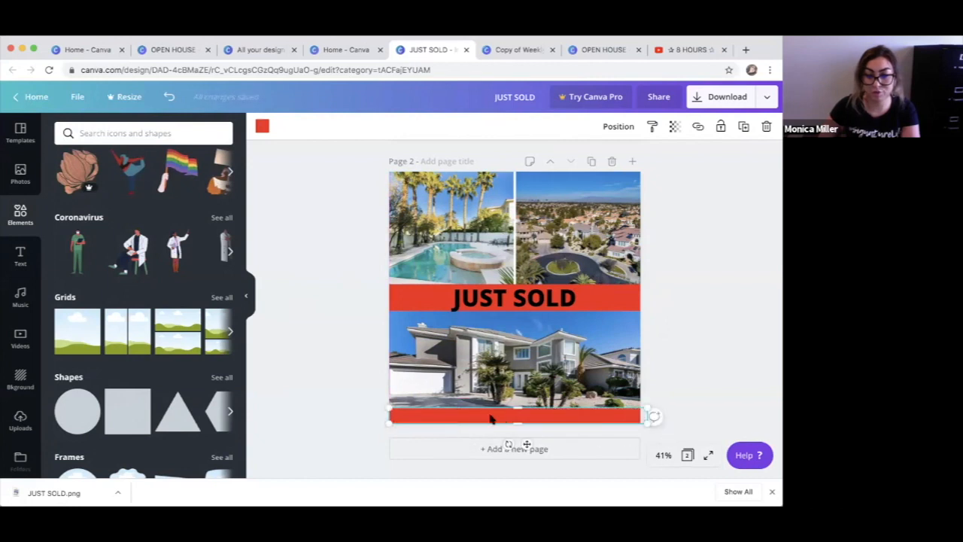
Add body text with the agent's name and phone number and place it at the left end of the bottom red band.
{"action": "left_click", "coordinate": [20, 256]}
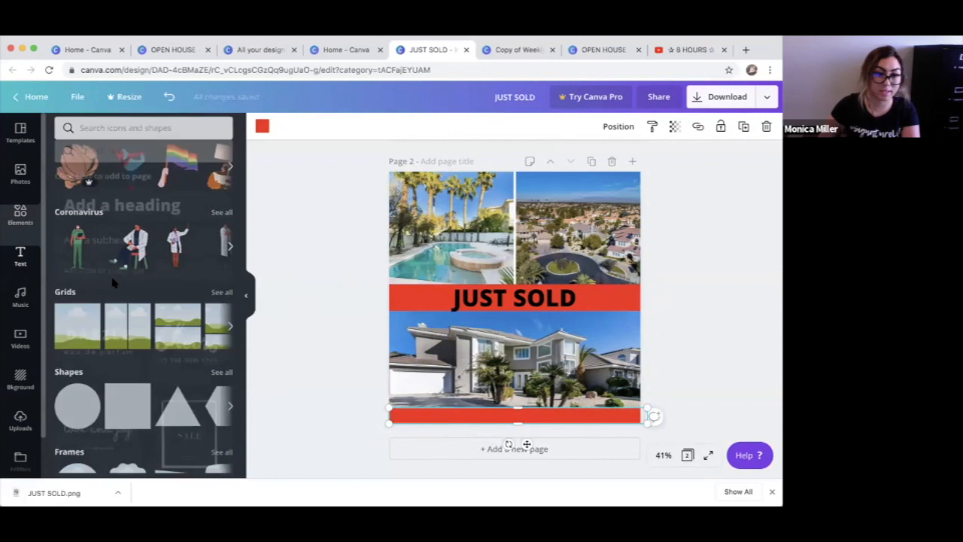
{"action": "left_click", "coordinate": [124, 254]}
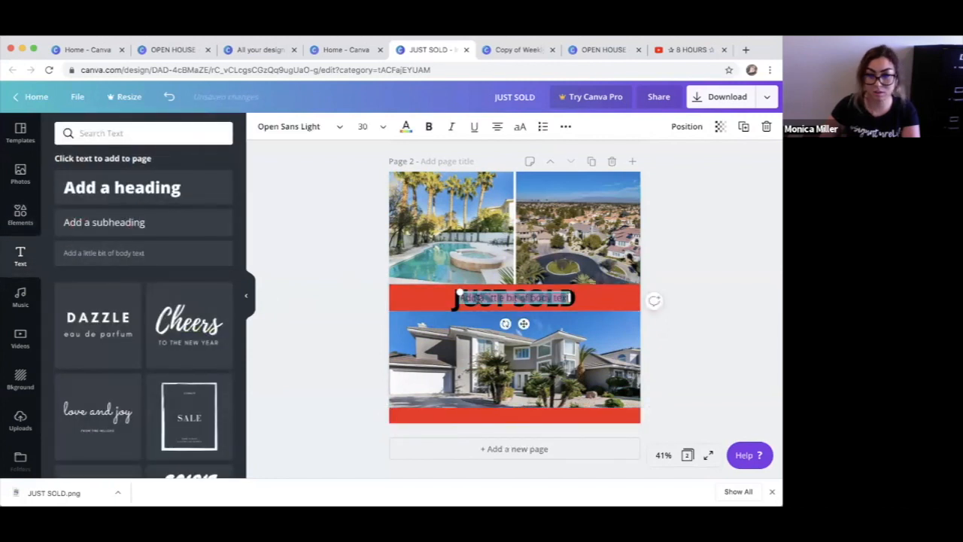
{"action": "type", "text": "Henderson"}
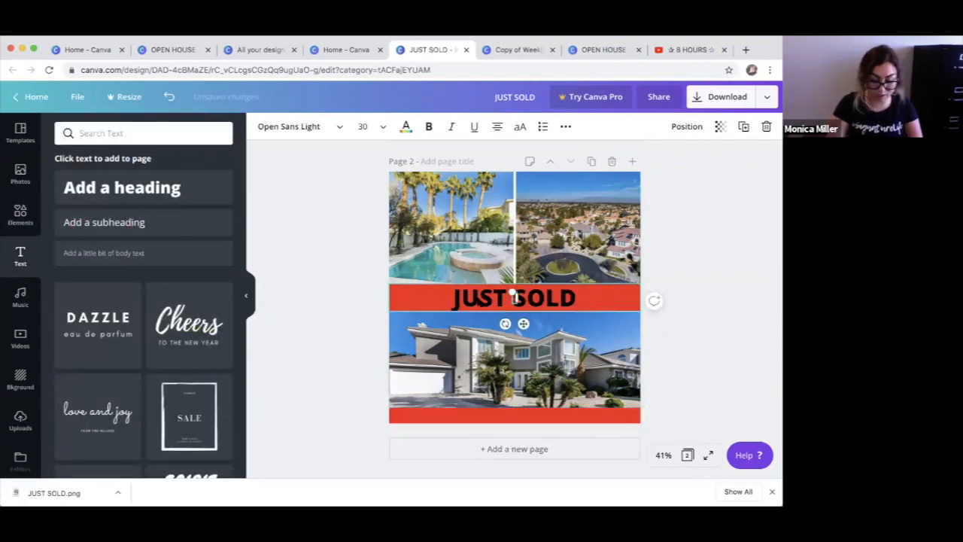
{"action": "type", "text": ", NV 89052 2020"}
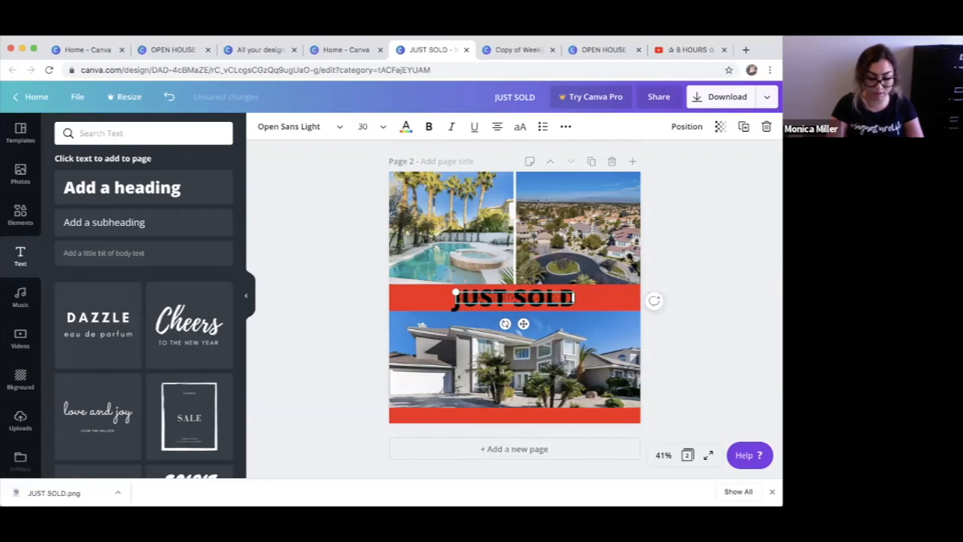
{"action": "type", "text": " 2"}
{"action": "left_click", "coordinate": [460, 324]}
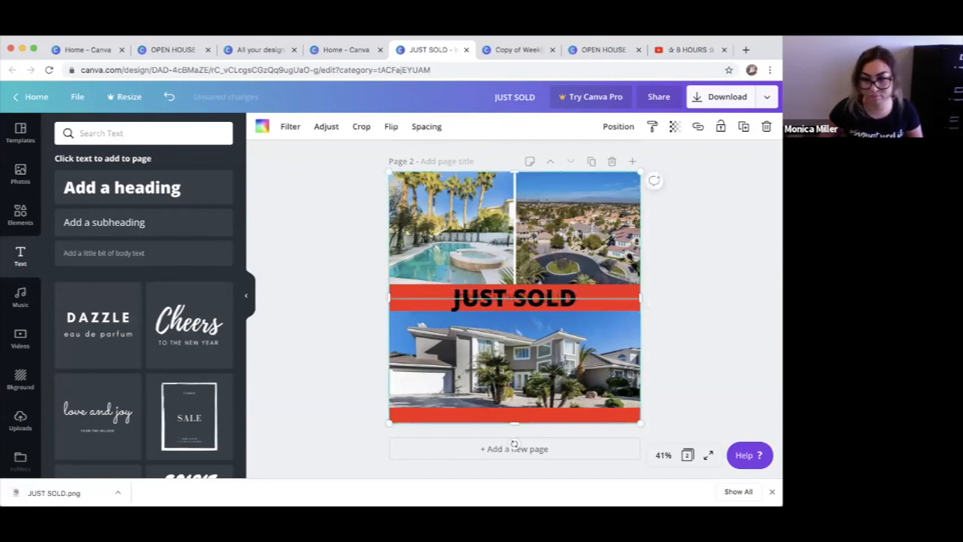
{"action": "left_click_drag", "start_coordinate": [458, 297], "coordinate": [404, 414]}
{"action": "left_click", "coordinate": [339, 407]}
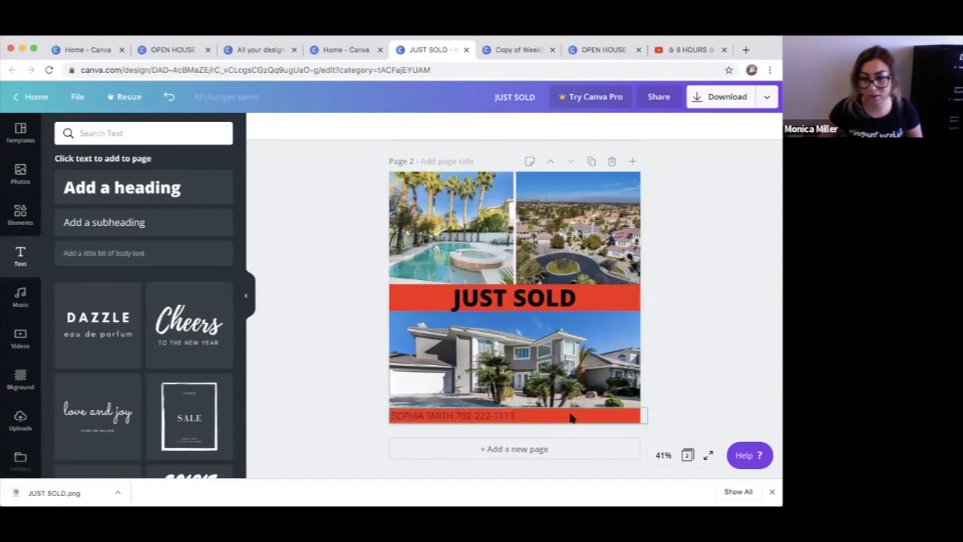
Add body text with the agent's licence number and place it at the right end of the bottom red band.
{"action": "left_click", "coordinate": [587, 416]}
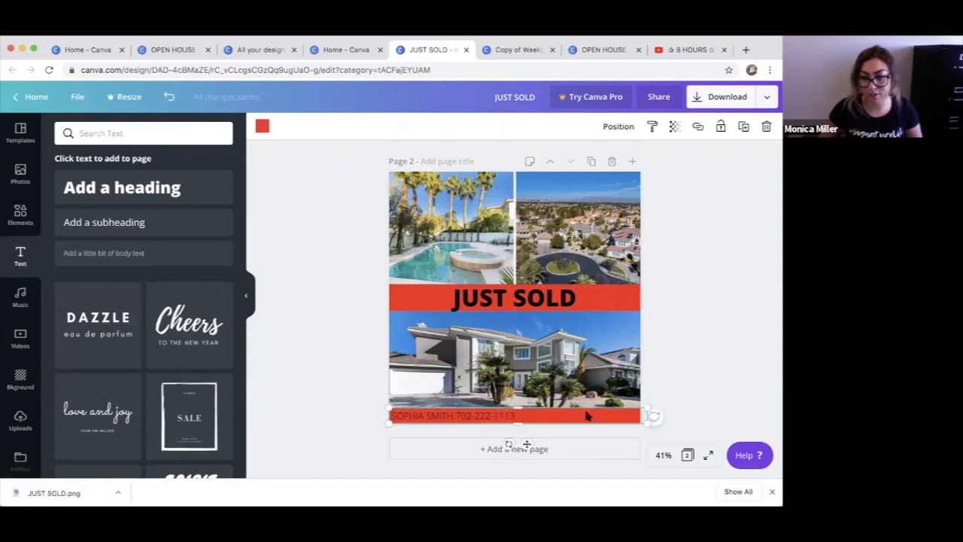
{"action": "double_click", "coordinate": [506, 419]}
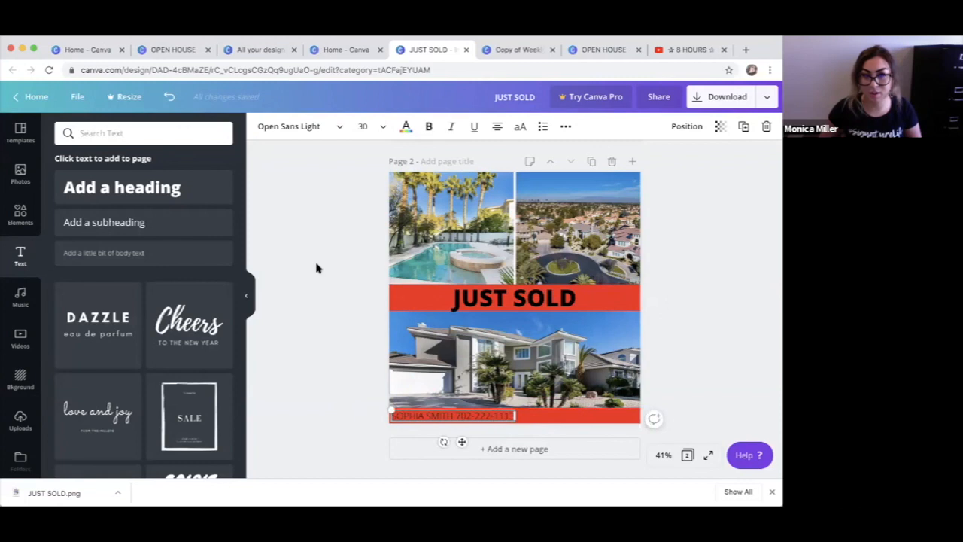
{"action": "left_click", "coordinate": [105, 253]}
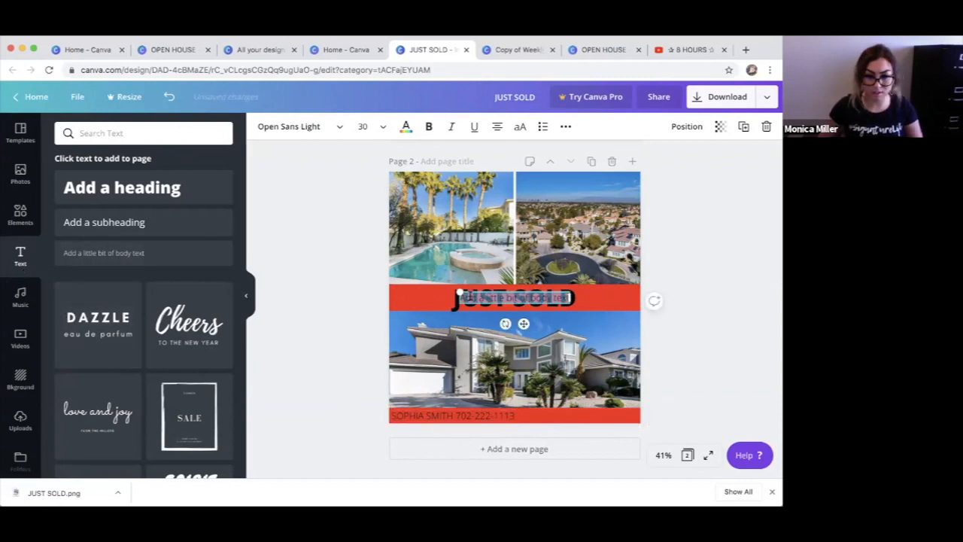
{"action": "key", "text": "BackSpace"}
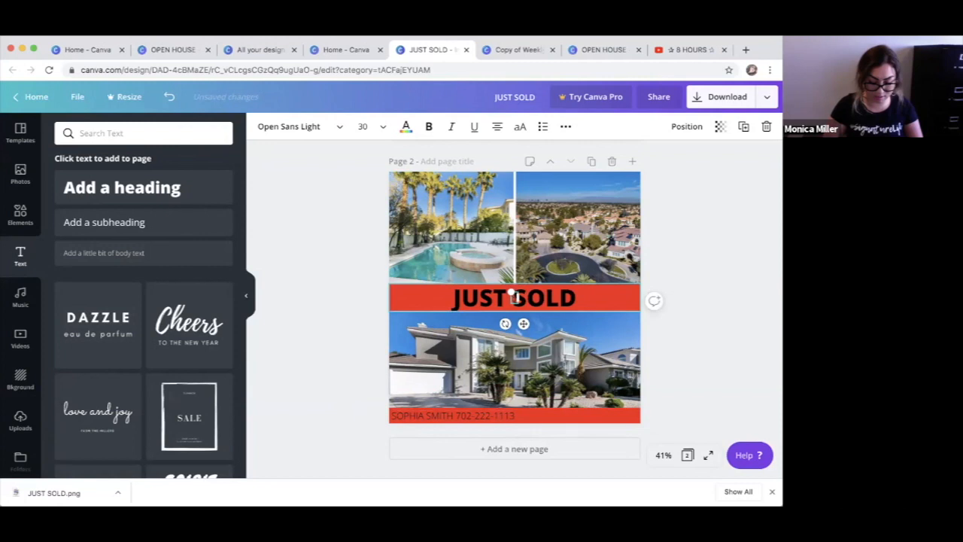
{"action": "type", "text": "SELLER"}
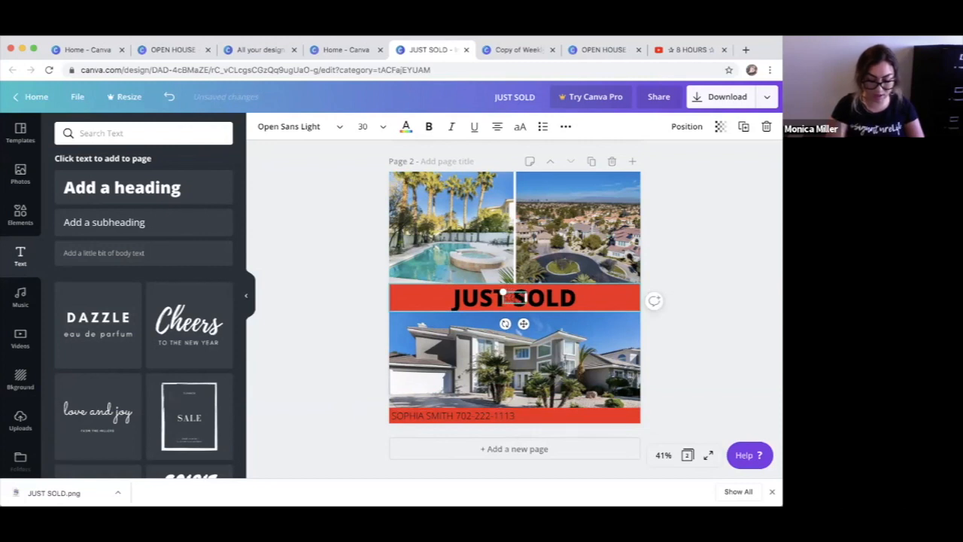
{"action": "type", "text": "000"}
{"action": "left_click", "coordinate": [480, 307]}
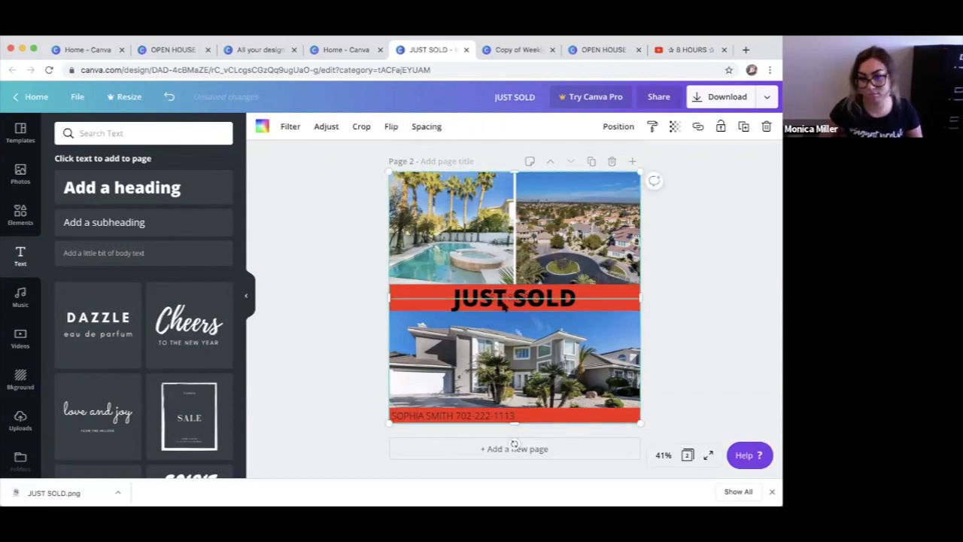
{"action": "left_click_drag", "start_coordinate": [531, 300], "coordinate": [613, 413]}
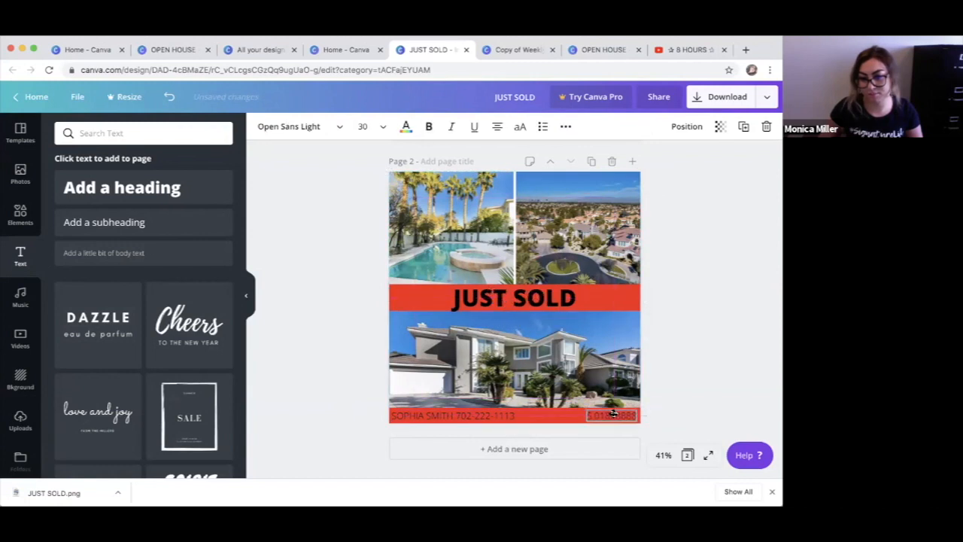
{"action": "left_click", "coordinate": [672, 404]}
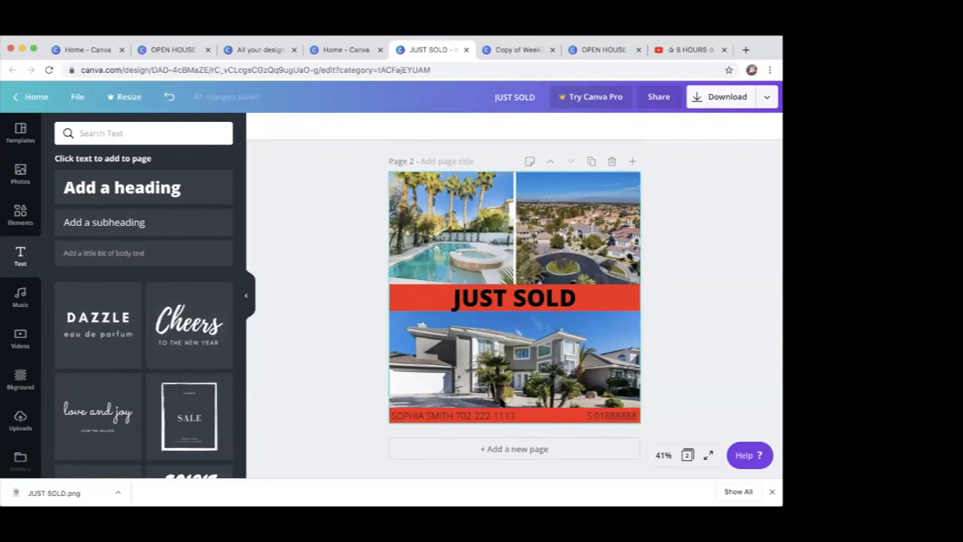
Duplicate the narrow bottom red band and place the copy along the top edge of page 2.
{"action": "left_click", "coordinate": [547, 416]}
{"action": "left_click_drag", "start_coordinate": [544, 416], "coordinate": [539, 176]}
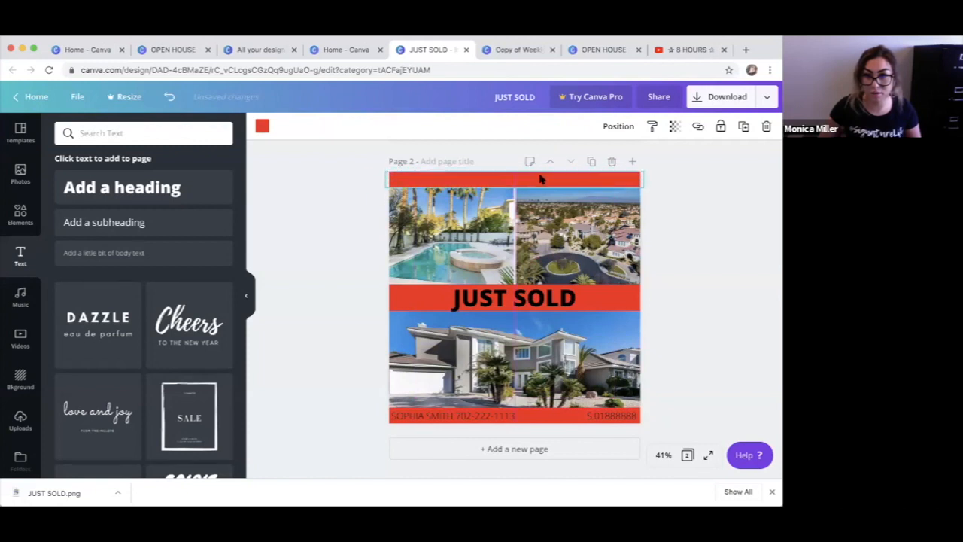
{"action": "double_click", "coordinate": [503, 214]}
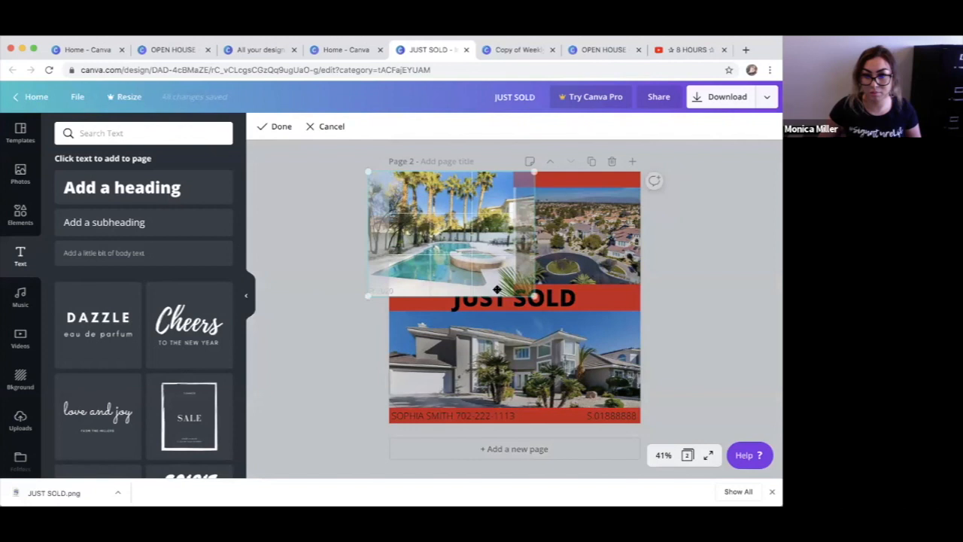
{"action": "left_click", "coordinate": [683, 355]}
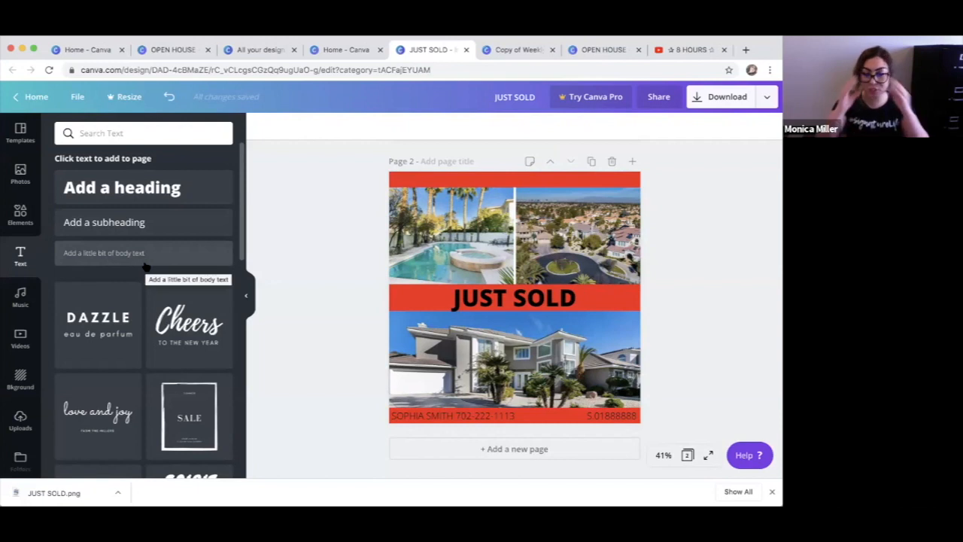
Try olive and blue photo colors on the top band and return it to red.
{"action": "left_click", "coordinate": [438, 178]}
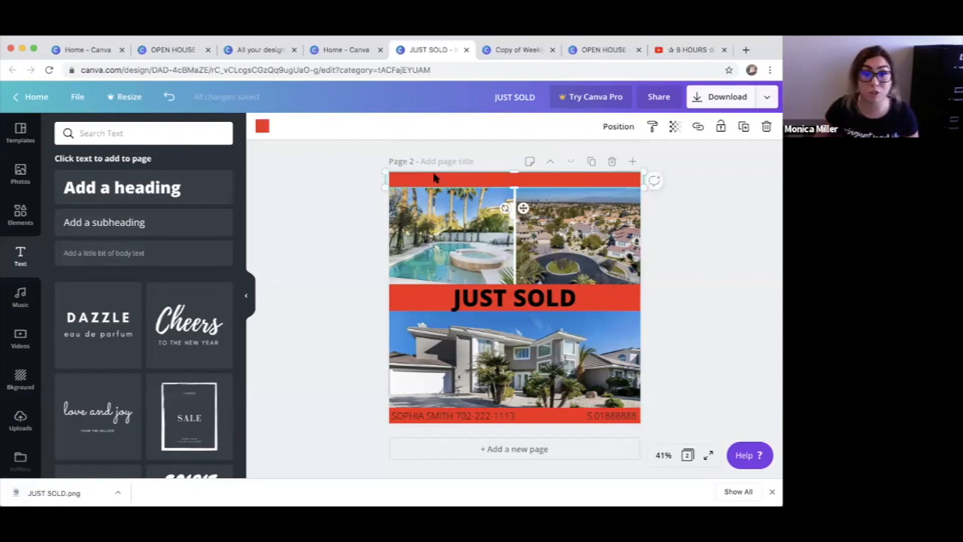
{"action": "left_click", "coordinate": [262, 125]}
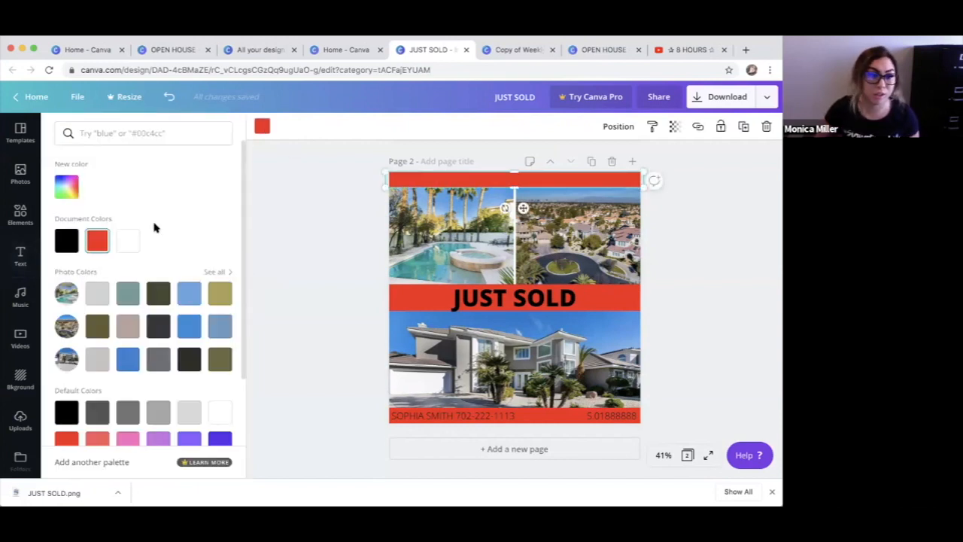
{"action": "left_click", "coordinate": [97, 295]}
{"action": "left_click", "coordinate": [101, 328]}
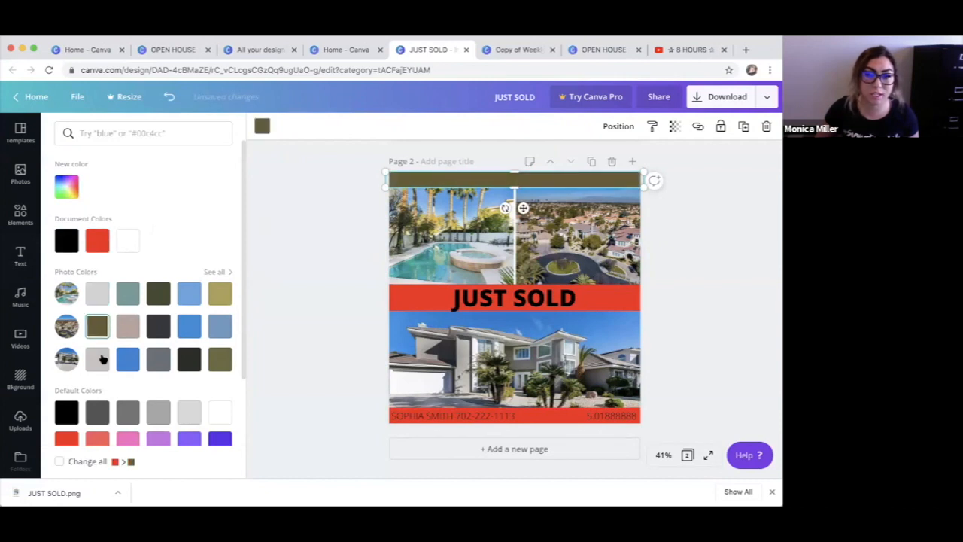
{"action": "left_click", "coordinate": [126, 359]}
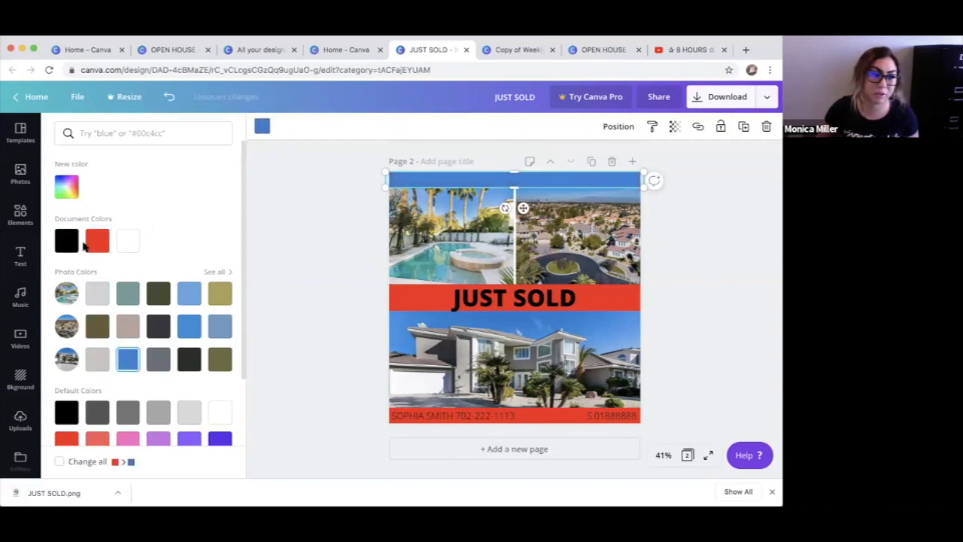
{"action": "left_click", "coordinate": [97, 241]}
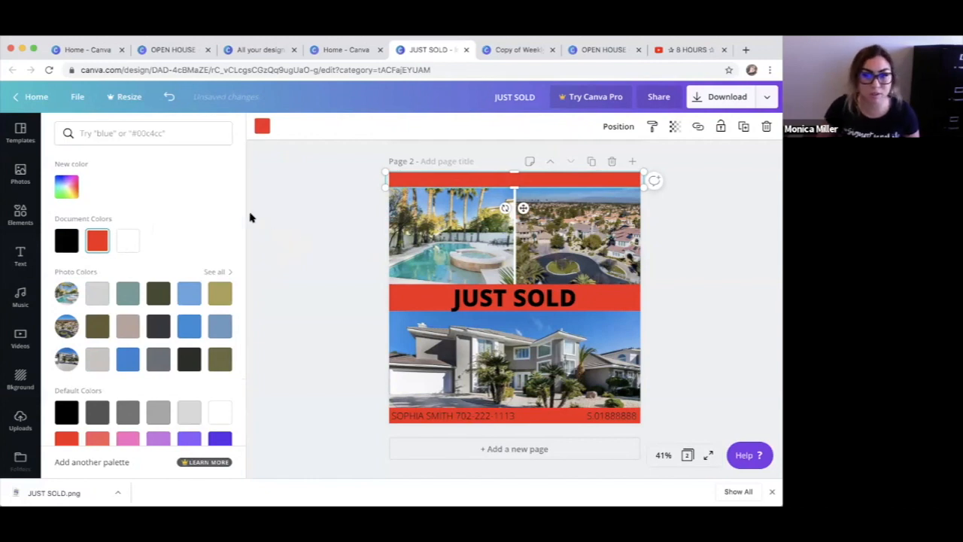
Add the black Signature Real Estate logo, shrunk, at the right end of the top band and make that band slightly taller.
{"action": "left_click", "coordinate": [20, 419]}
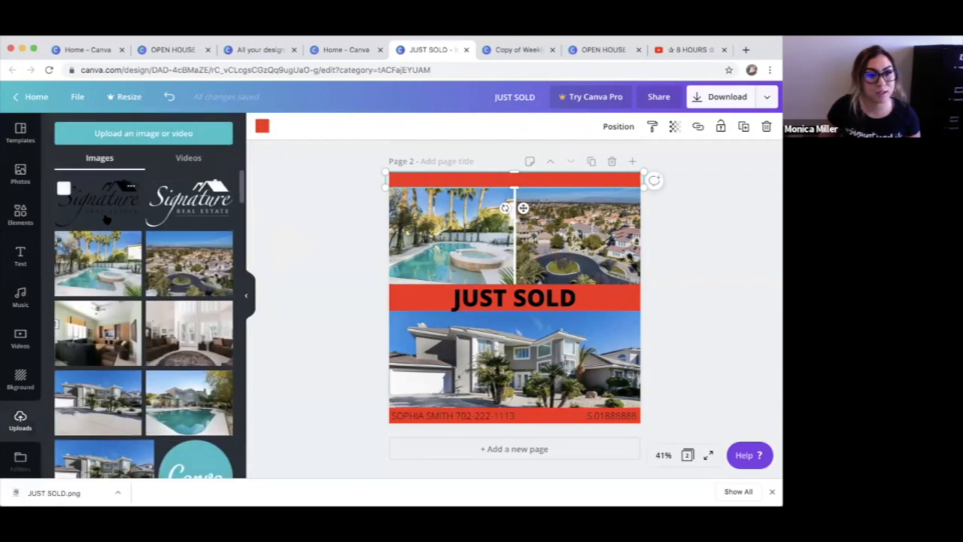
{"action": "left_click", "coordinate": [110, 220]}
{"action": "mouse_move", "coordinate": [423, 346]}
{"action": "left_mouse_down"}
{"action": "mouse_move", "coordinate": [569, 267]}
{"action": "mouse_move", "coordinate": [619, 178]}
{"action": "left_mouse_up"}
{"action": "left_click", "coordinate": [654, 182]}
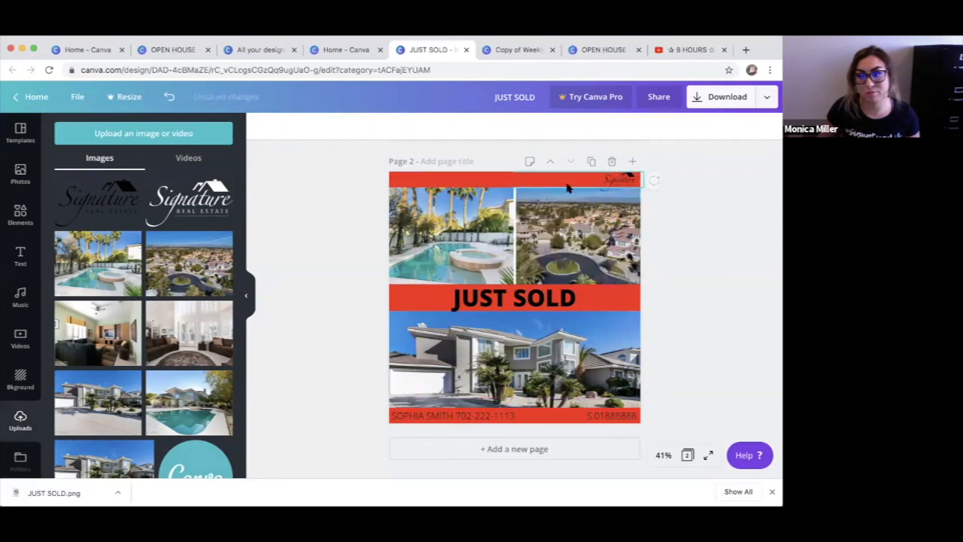
{"action": "left_click", "coordinate": [546, 183]}
{"action": "left_click_drag", "start_coordinate": [515, 187], "coordinate": [515, 190]}
{"action": "left_click", "coordinate": [763, 188]}
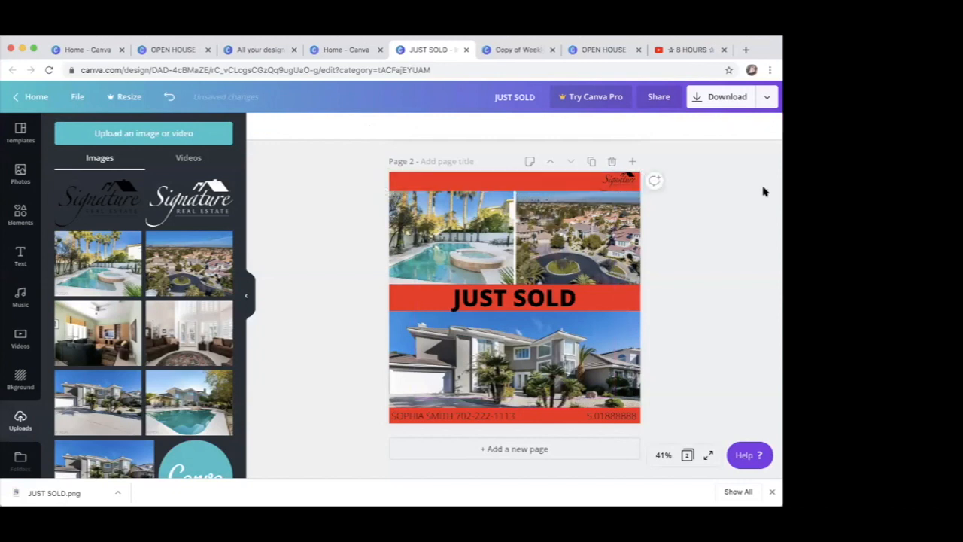
Duplicate page 2 and delete the logo and the "JUST SOLD" heading from the new page 3.
{"action": "mouse_move", "coordinate": [136, 189]}
{"action": "left_click", "coordinate": [477, 452]}
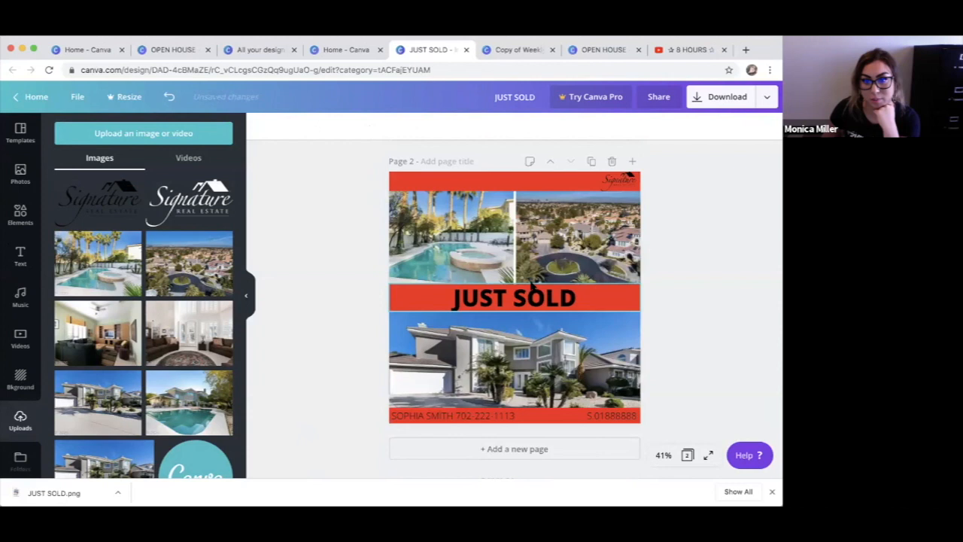
{"action": "left_click", "coordinate": [614, 182]}
{"action": "key", "text": "Delete"}
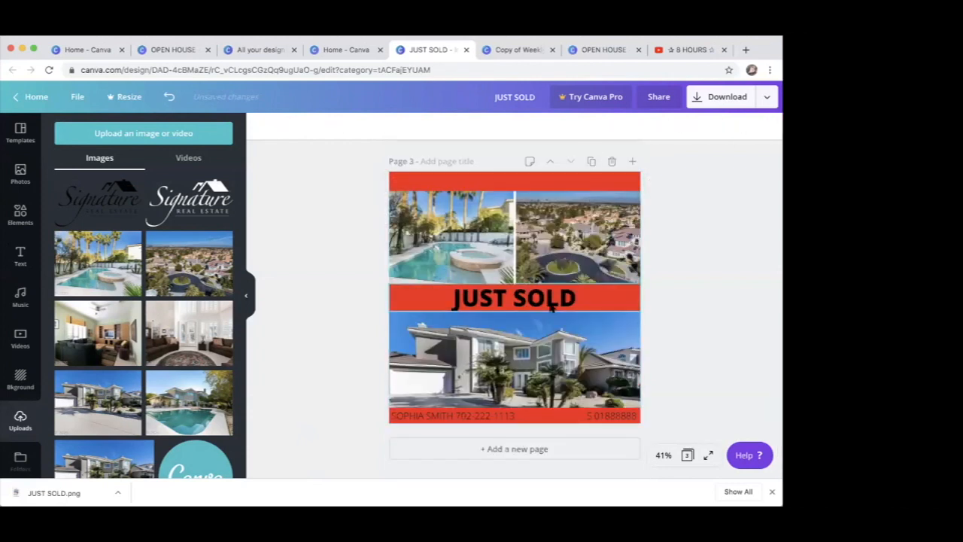
{"action": "left_click", "coordinate": [550, 302]}
{"action": "key", "text": "Delete"}
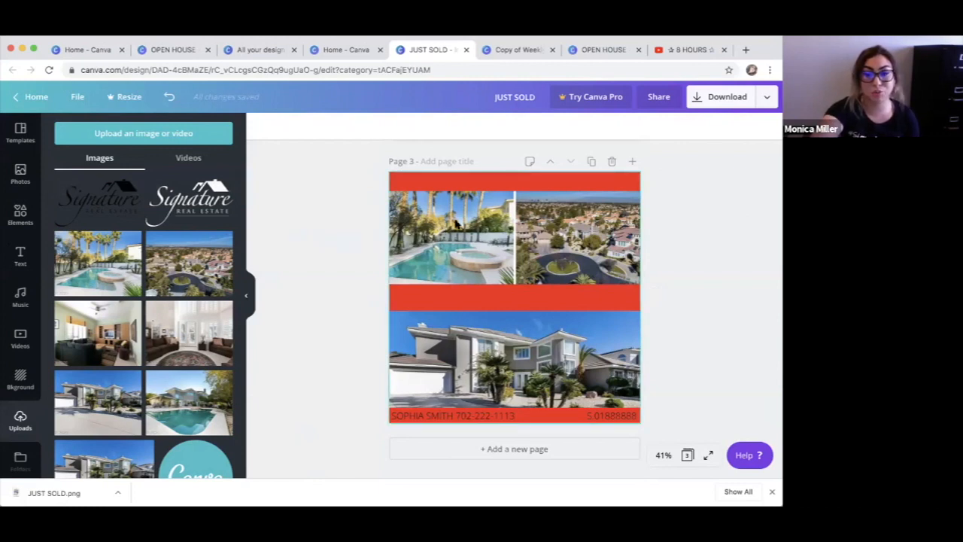
Try to fill the upper-left grid cell on page 3 with the black Signature logo.
{"action": "mouse_move", "coordinate": [98, 199]}
{"action": "left_mouse_down"}
{"action": "mouse_move", "coordinate": [65, 188]}
{"action": "mouse_move", "coordinate": [444, 215]}
{"action": "left_mouse_up"}
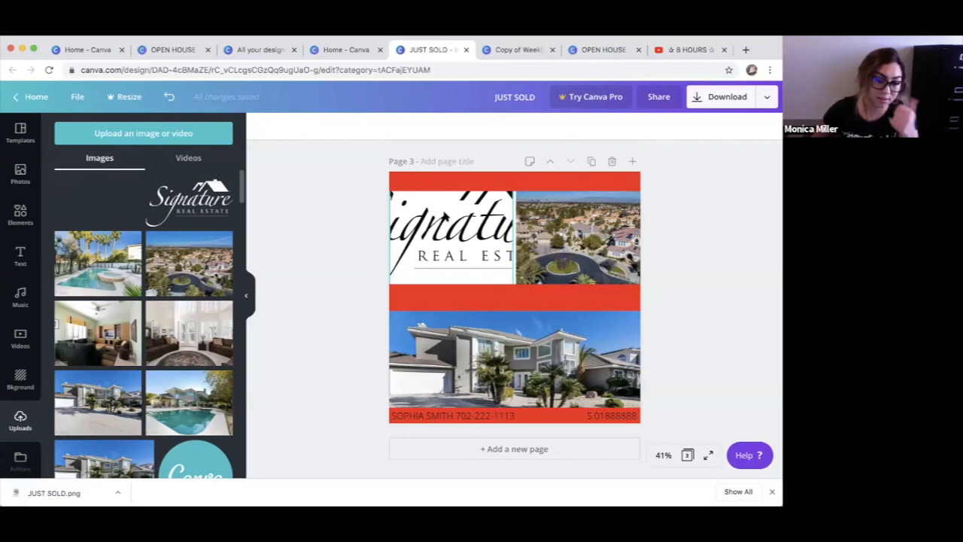
{"action": "mouse_move", "coordinate": [422, 218]}
{"action": "left_mouse_down"}
{"action": "mouse_move", "coordinate": [251, 211]}
{"action": "mouse_move", "coordinate": [293, 239]}
{"action": "mouse_move", "coordinate": [200, 223]}
{"action": "mouse_move", "coordinate": [297, 244]}
{"action": "mouse_move", "coordinate": [398, 301]}
{"action": "mouse_move", "coordinate": [570, 299]}
{"action": "mouse_move", "coordinate": [333, 284]}
{"action": "mouse_move", "coordinate": [110, 197]}
{"action": "left_mouse_up"}
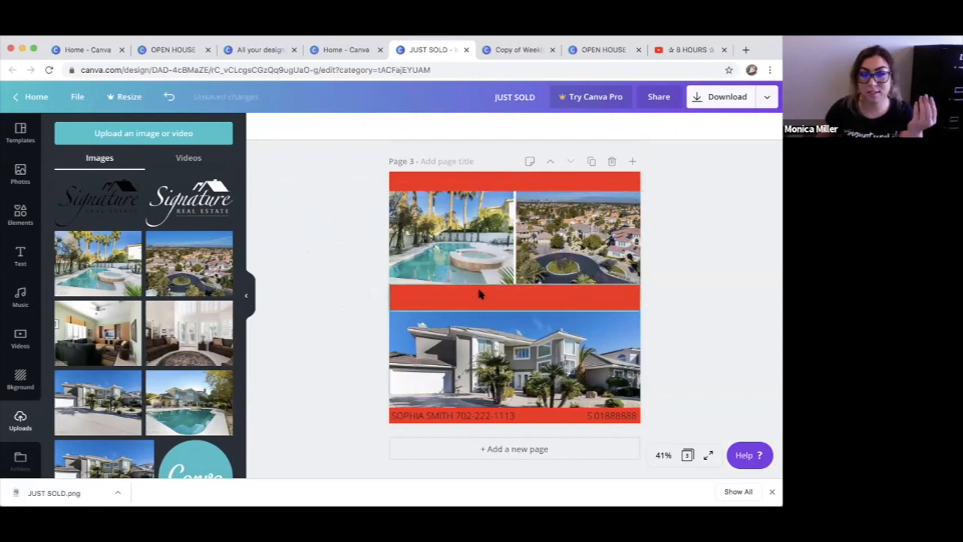
{"action": "left_click", "coordinate": [463, 252]}
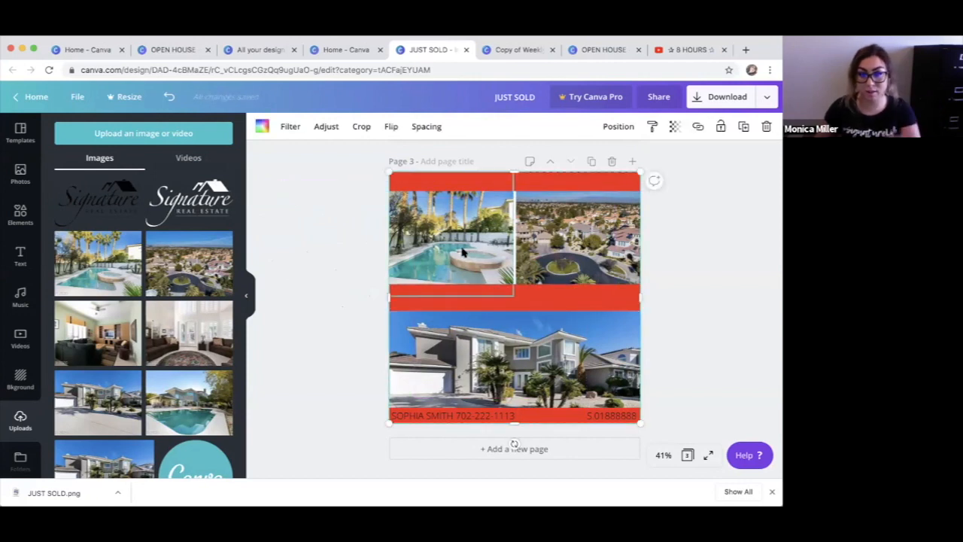
Stretch a red band on page 3 to a height of about 597 so it covers both upper photos.
{"action": "left_click", "coordinate": [535, 185]}
{"action": "left_click_drag", "start_coordinate": [549, 183], "coordinate": [505, 185]}
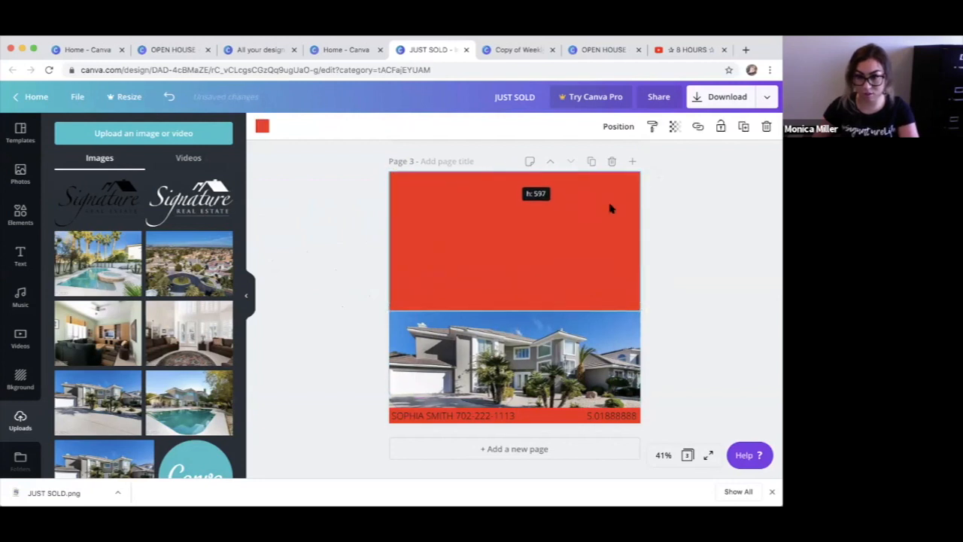
{"action": "left_click", "coordinate": [755, 264]}
Add the black Signature Real Estate logo to page 3, enlarged and centered on the red block above the house photo.
{"action": "mouse_move", "coordinate": [111, 196]}
{"action": "left_mouse_down"}
{"action": "mouse_move", "coordinate": [471, 247]}
{"action": "mouse_move", "coordinate": [488, 270]}
{"action": "mouse_move", "coordinate": [415, 308]}
{"action": "mouse_move", "coordinate": [477, 277]}
{"action": "mouse_move", "coordinate": [472, 271]}
{"action": "mouse_move", "coordinate": [439, 301]}
{"action": "mouse_move", "coordinate": [381, 316]}
{"action": "left_mouse_up"}
{"action": "left_click_drag", "start_coordinate": [588, 218], "coordinate": [583, 194]}
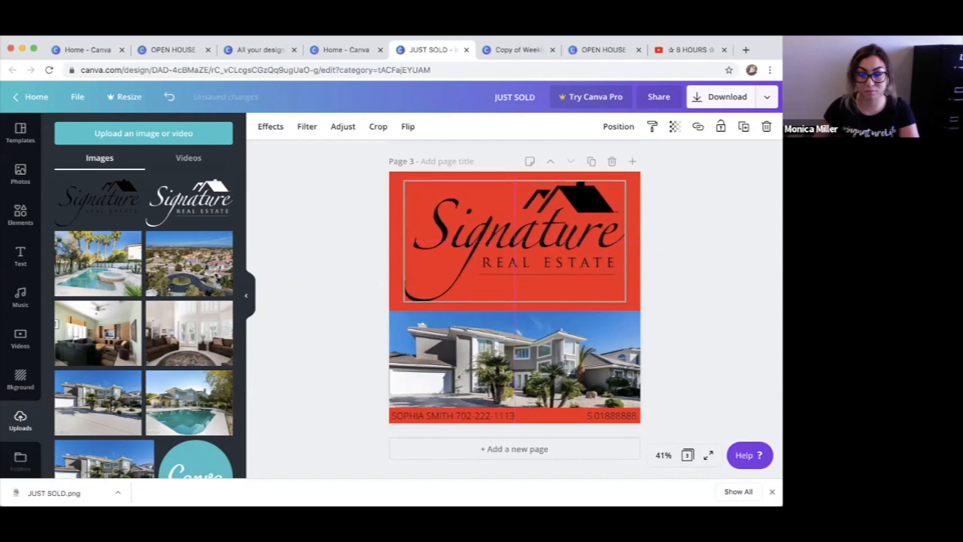
{"action": "left_click", "coordinate": [678, 247]}
{"action": "mouse_move", "coordinate": [110, 213]}
{"action": "left_mouse_down"}
{"action": "mouse_move", "coordinate": [185, 201]}
{"action": "mouse_move", "coordinate": [354, 329]}
{"action": "mouse_move", "coordinate": [474, 367]}
{"action": "mouse_move", "coordinate": [199, 331]}
{"action": "mouse_move", "coordinate": [416, 350]}
{"action": "mouse_move", "coordinate": [334, 343]}
{"action": "mouse_move", "coordinate": [118, 220]}
{"action": "left_mouse_up"}
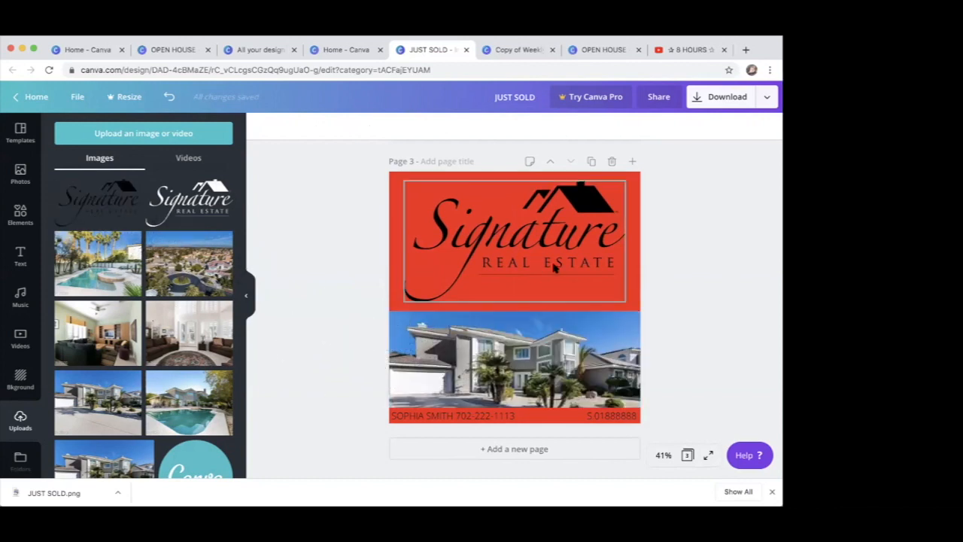
{"action": "scroll", "coordinate": [554, 260], "scroll_direction": "up", "scroll_amount": 4}
{"action": "scroll", "coordinate": [554, 267], "scroll_direction": "down", "scroll_amount": 3}
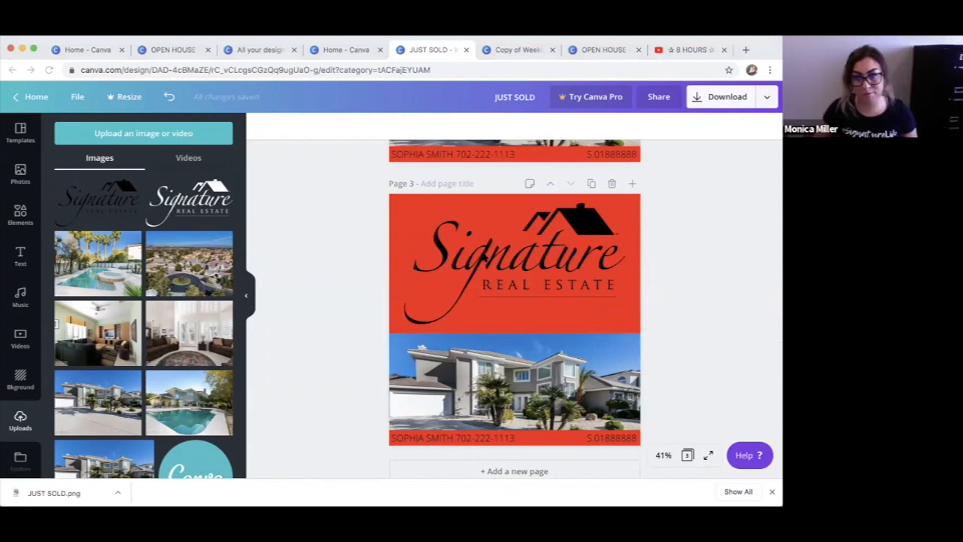
Replace the black Signature logo on page 3 with the white version, scaled down near the lower right of the red block.
{"action": "left_click", "coordinate": [483, 258]}
{"action": "key", "text": "Delete"}
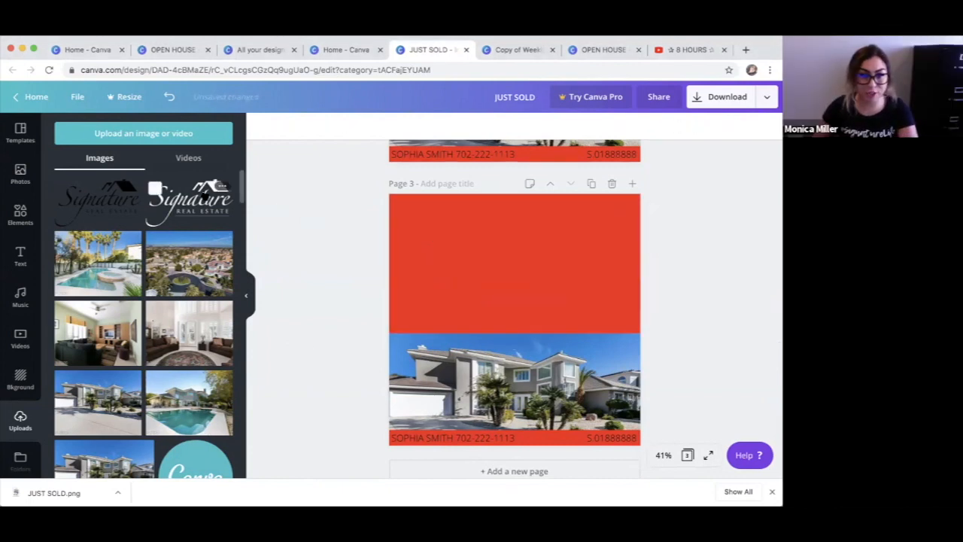
{"action": "left_click", "coordinate": [184, 206]}
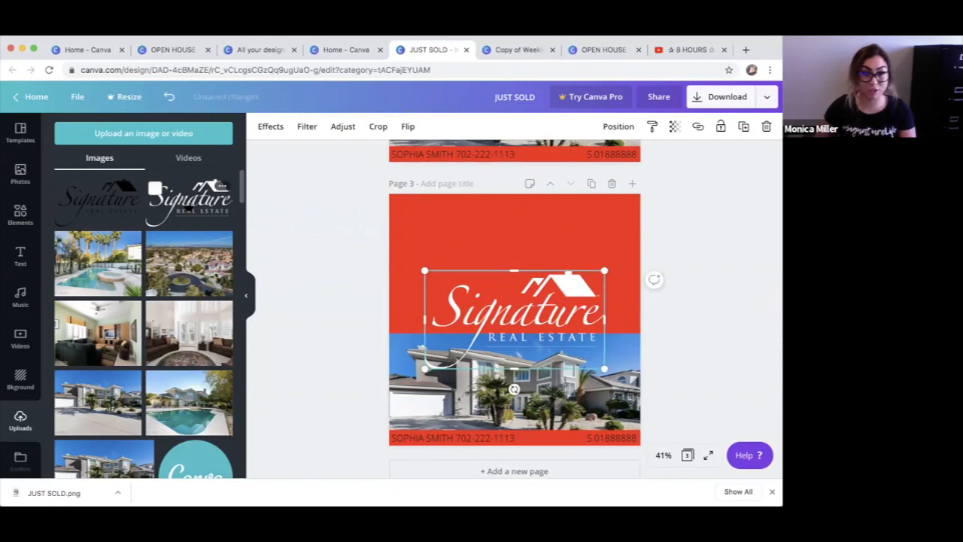
{"action": "mouse_move", "coordinate": [566, 288]}
{"action": "left_mouse_down"}
{"action": "mouse_move", "coordinate": [574, 340]}
{"action": "mouse_move", "coordinate": [571, 300]}
{"action": "left_mouse_up"}
{"action": "left_click_drag", "start_coordinate": [432, 381], "coordinate": [526, 331]}
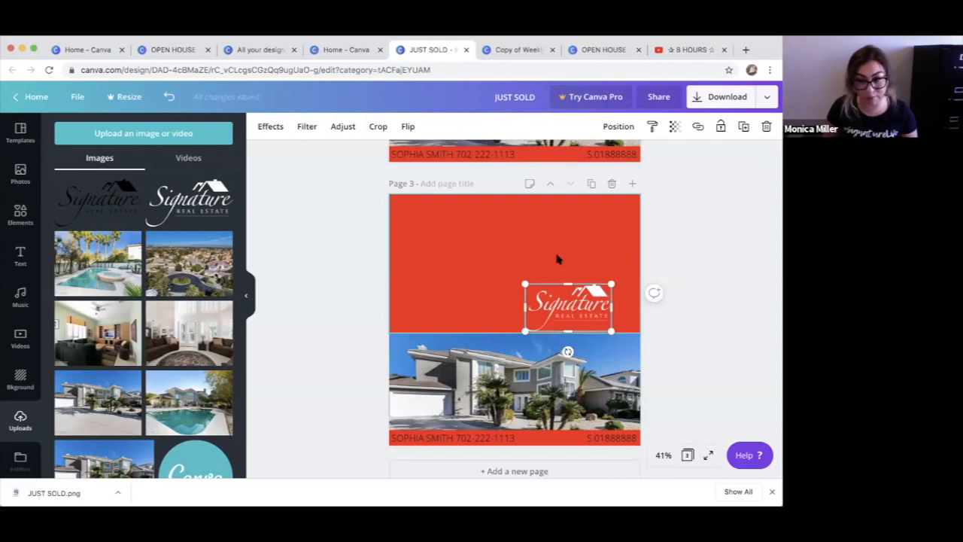
Move the white Signature logo down from the red block onto the sky of the house photo.
{"action": "key", "text": "Down"}
{"action": "key", "text": "Down"}
{"action": "key", "text": "Down"}
{"action": "key", "text": "Down"}
{"action": "key", "text": "Down"}
{"action": "key", "text": "Down"}
{"action": "key", "text": "Down"}
{"action": "key", "text": "Down"}
{"action": "key", "text": "Down"}
{"action": "key", "text": "Down"}
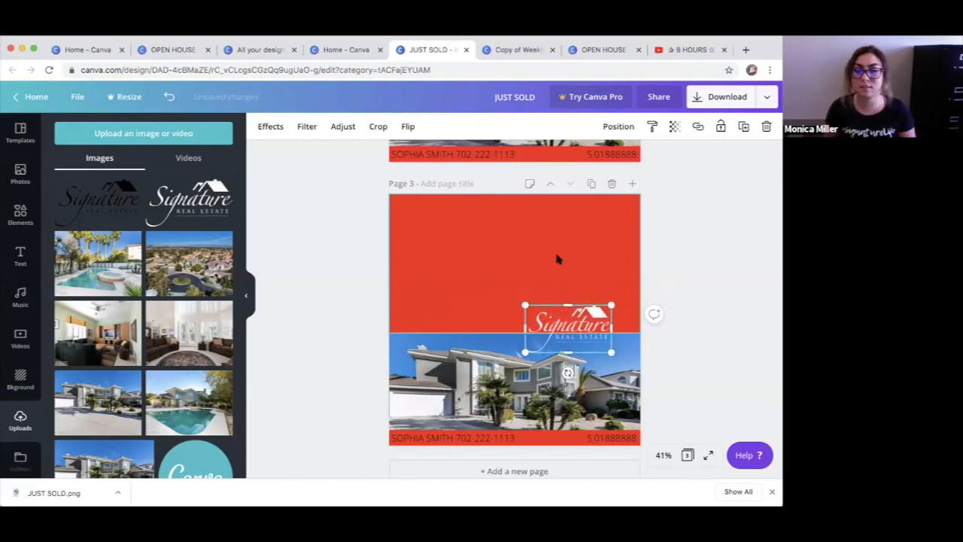
{"action": "key", "text": "Down"}
{"action": "key", "text": "Down"}
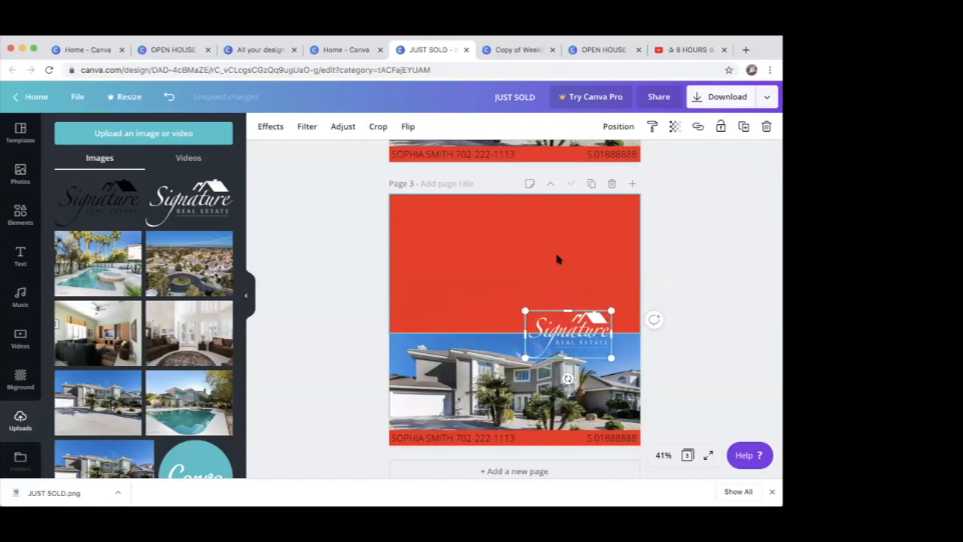
{"action": "key", "text": "Down"}
{"action": "key", "text": "Down"}
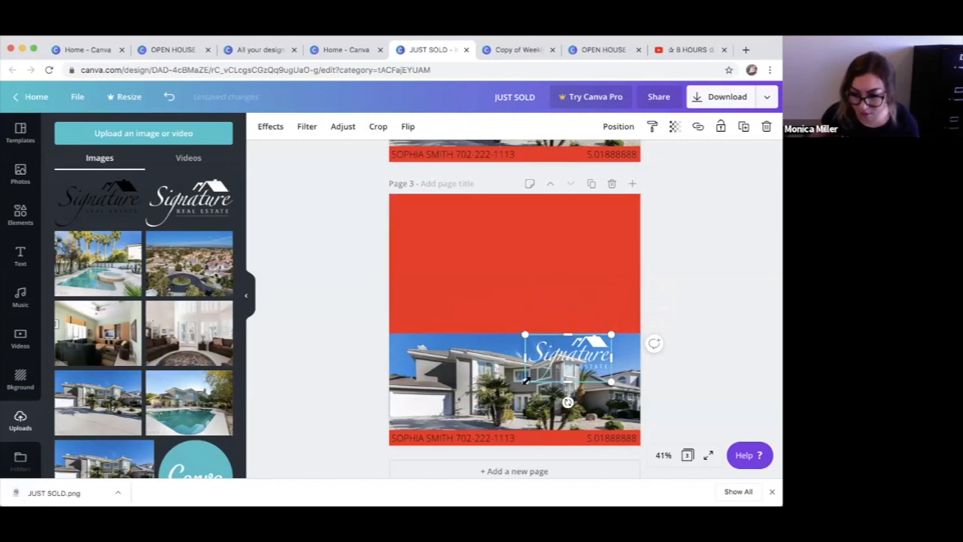
Shrink the white logo further and place it in the sky at the upper-right corner of the house photo.
{"action": "mouse_move", "coordinate": [539, 375]}
{"action": "left_mouse_down"}
{"action": "mouse_move", "coordinate": [569, 368]}
{"action": "mouse_move", "coordinate": [617, 329]}
{"action": "left_mouse_up"}
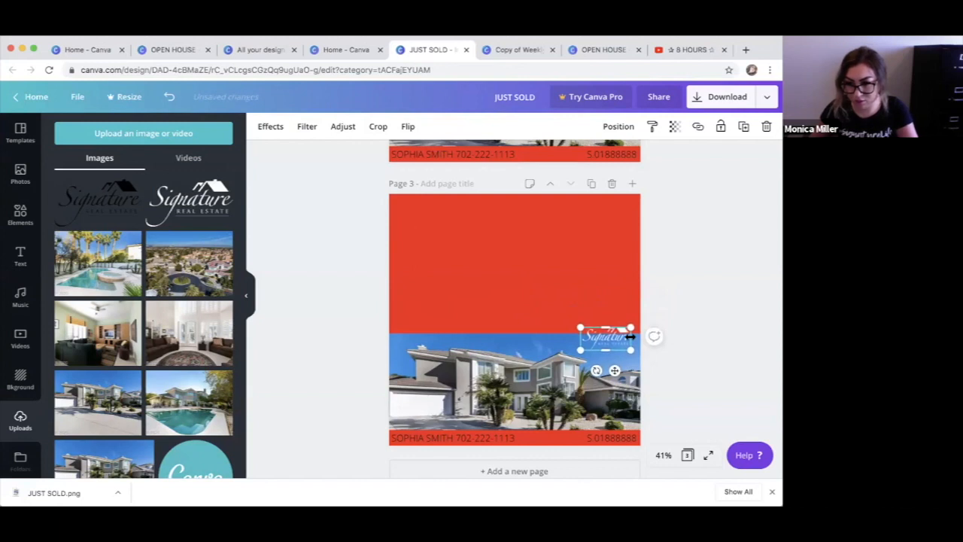
{"action": "left_click_drag", "start_coordinate": [630, 339], "coordinate": [638, 344]}
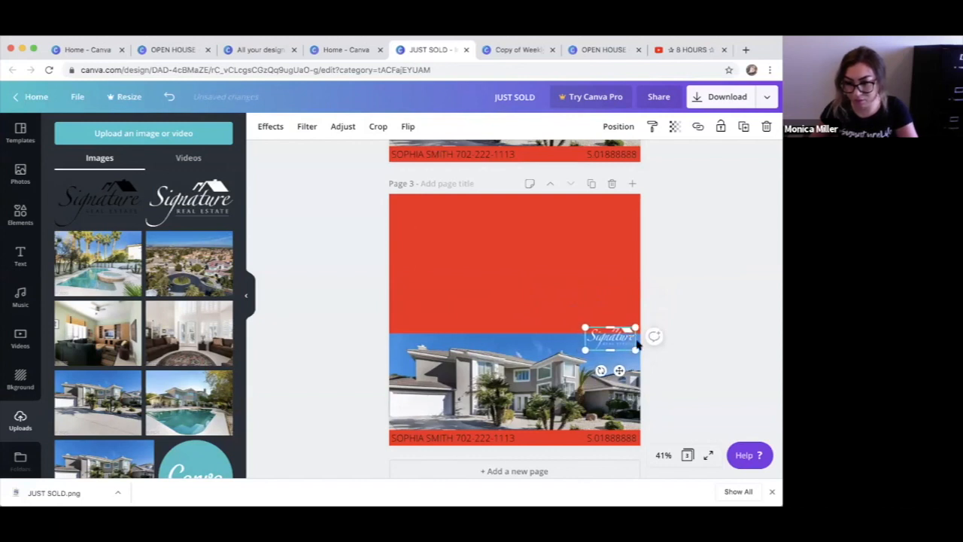
{"action": "key", "text": "Down"}
{"action": "key", "text": "Down"}
{"action": "key", "text": "Down"}
{"action": "key", "text": "Down"}
{"action": "key", "text": "Down"}
{"action": "key", "text": "Down"}
{"action": "key", "text": "Down"}
{"action": "key", "text": "Down"}
{"action": "key", "text": "Down"}
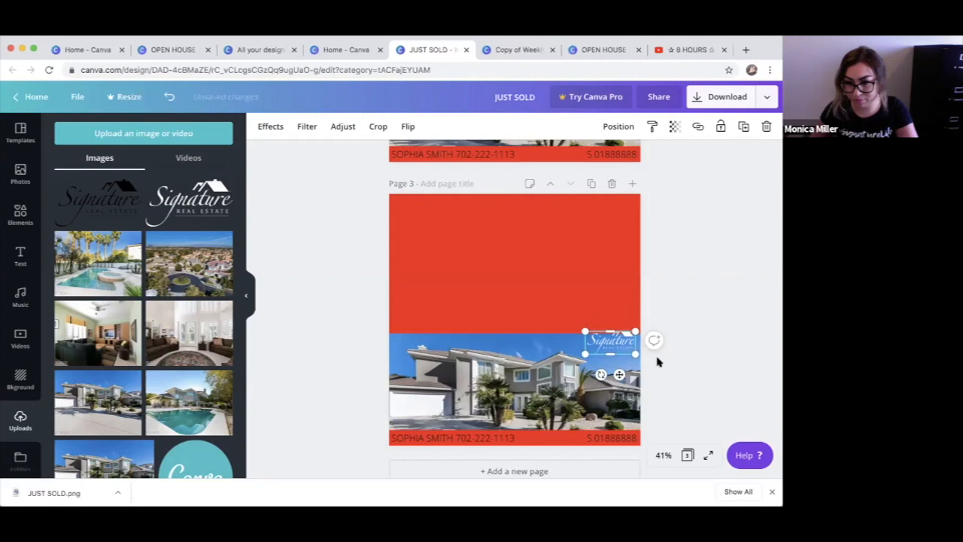
{"action": "key", "text": "Down"}
{"action": "key", "text": "Down"}
{"action": "key", "text": "Down"}
{"action": "key", "text": "Down"}
{"action": "key", "text": "Down"}
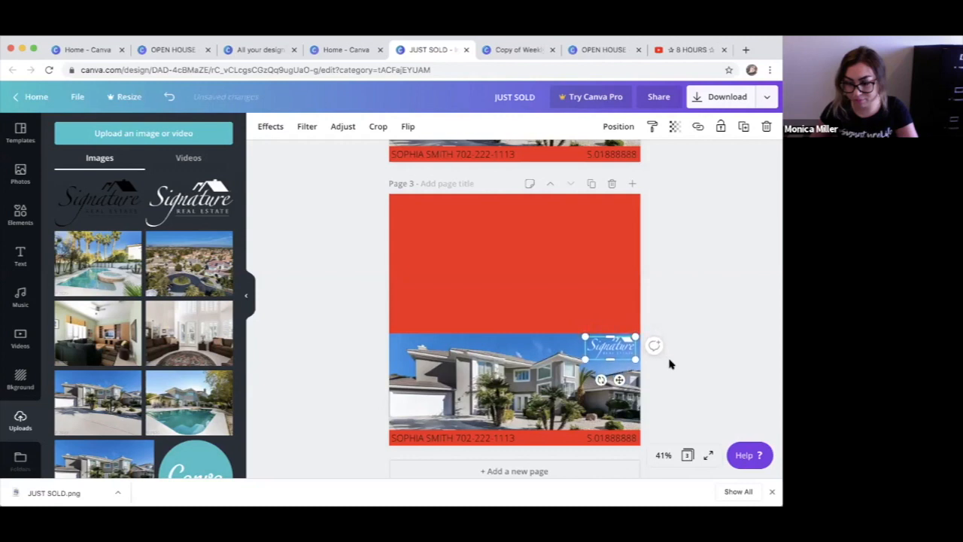
Delete the large red block covering the two upper photos on page 3.
{"action": "left_click", "coordinate": [544, 268]}
{"action": "key", "text": "Delete"}
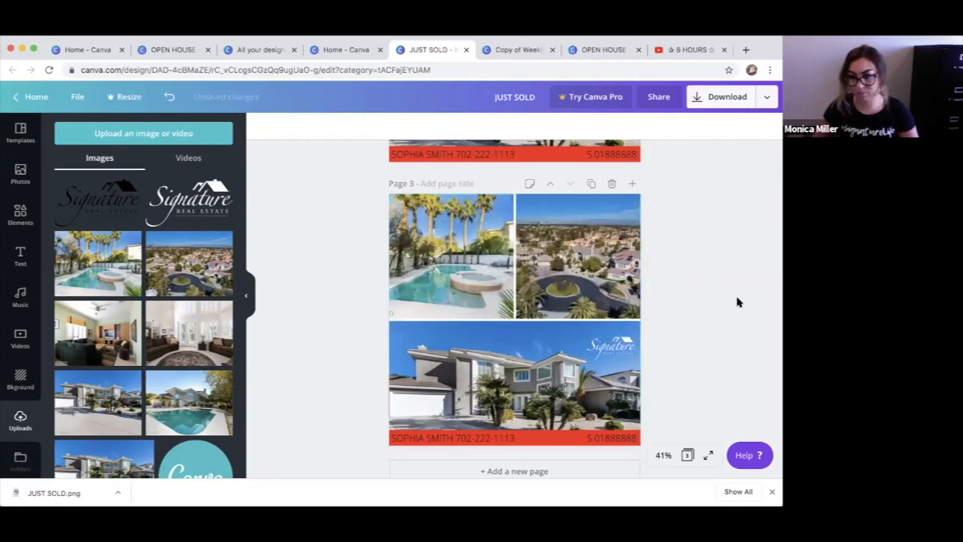
{"action": "left_click", "coordinate": [626, 338]}
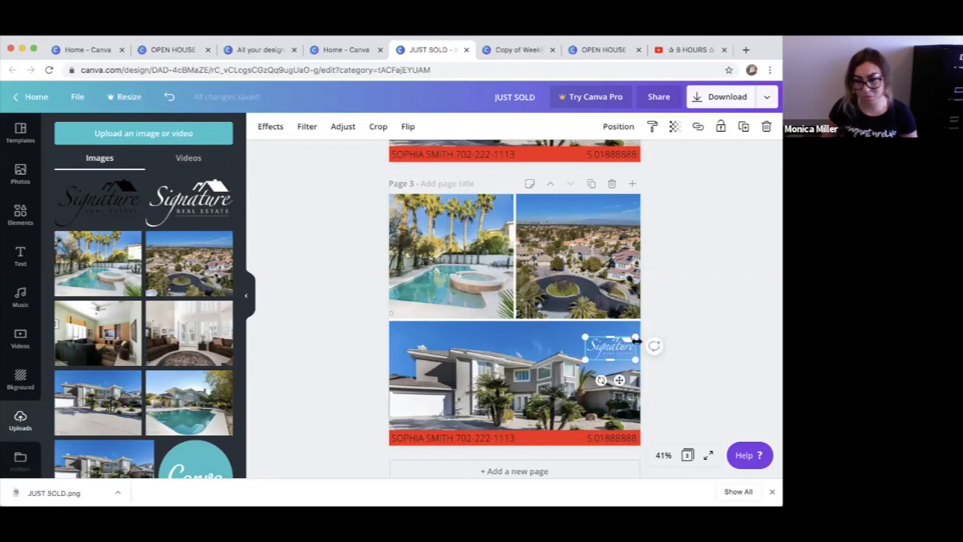
{"action": "left_click", "coordinate": [681, 334]}
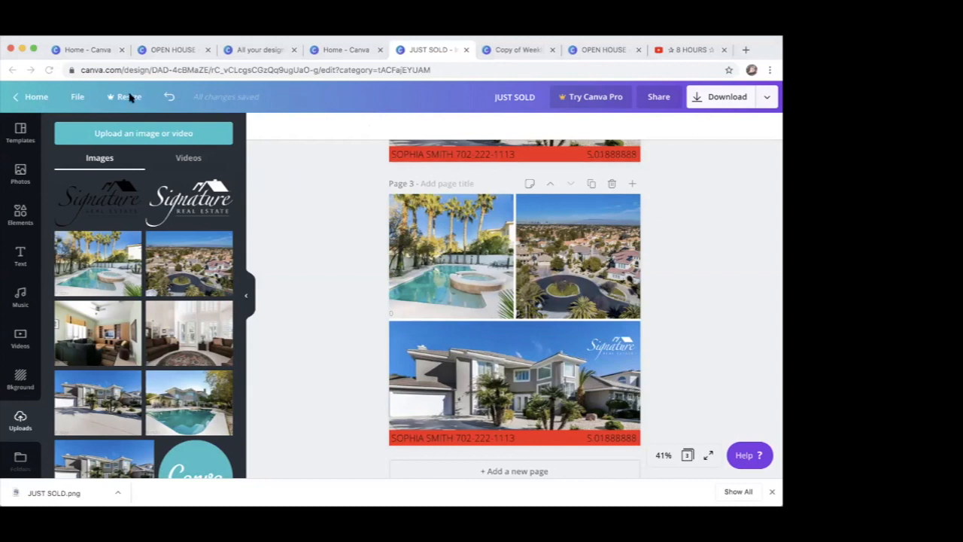
Return to the home page and browse the recommended design types, such as flyers, posters, logos and banners.
{"action": "left_click", "coordinate": [33, 95]}
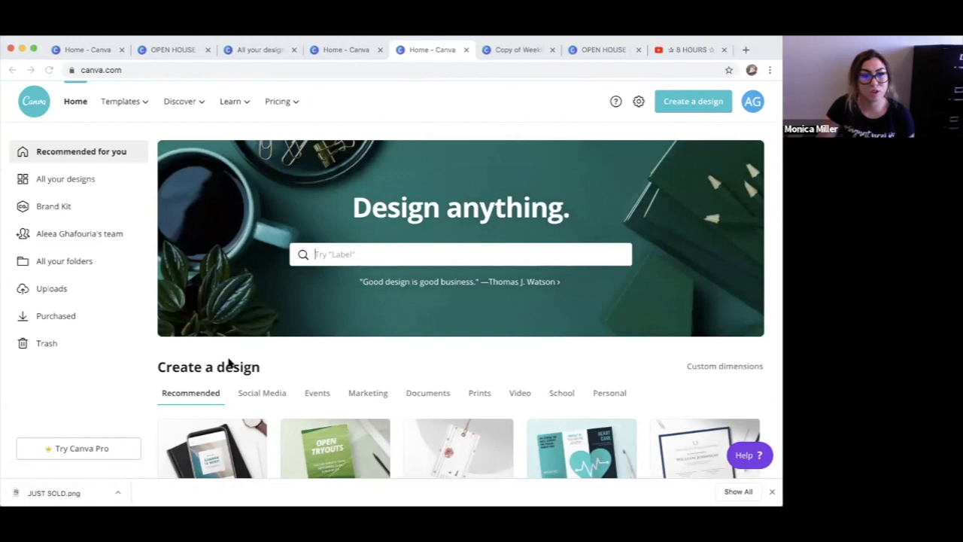
{"action": "scroll", "coordinate": [229, 363], "scroll_direction": "down", "scroll_amount": 2}
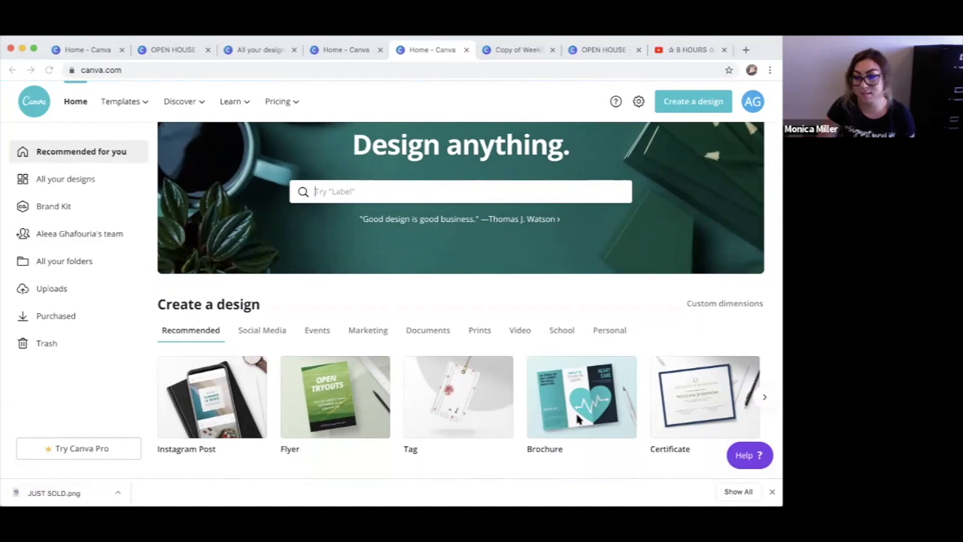
{"action": "left_click", "coordinate": [765, 399]}
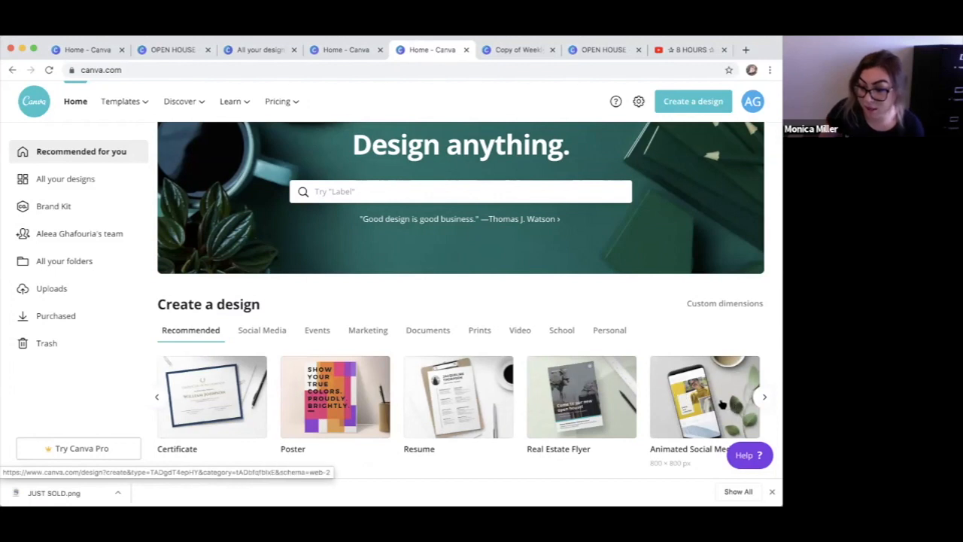
{"action": "left_click", "coordinate": [762, 397]}
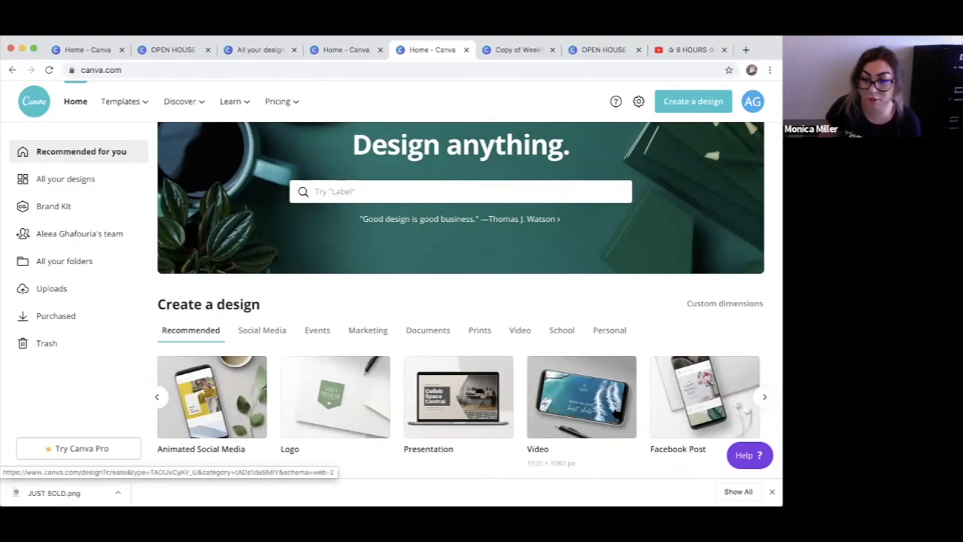
{"action": "left_click", "coordinate": [765, 397]}
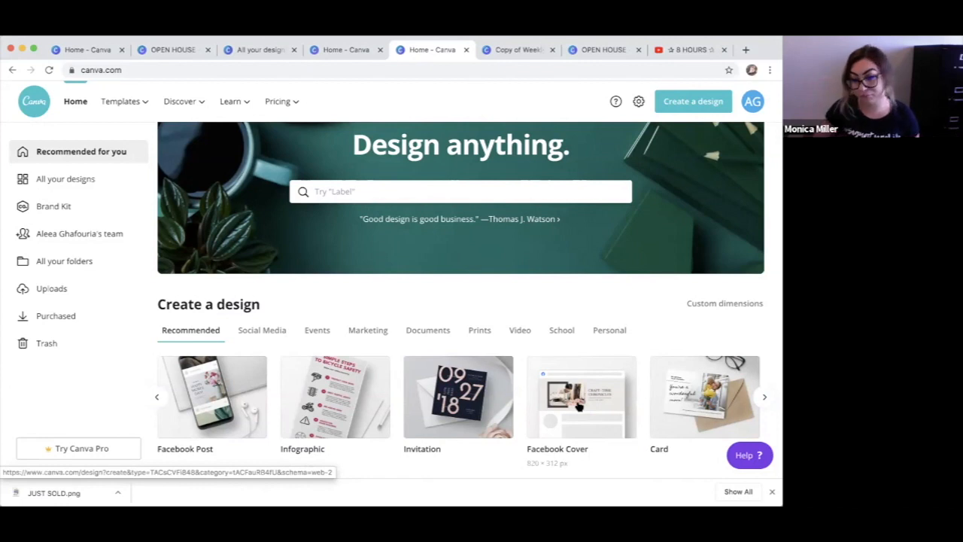
{"action": "left_click", "coordinate": [764, 397]}
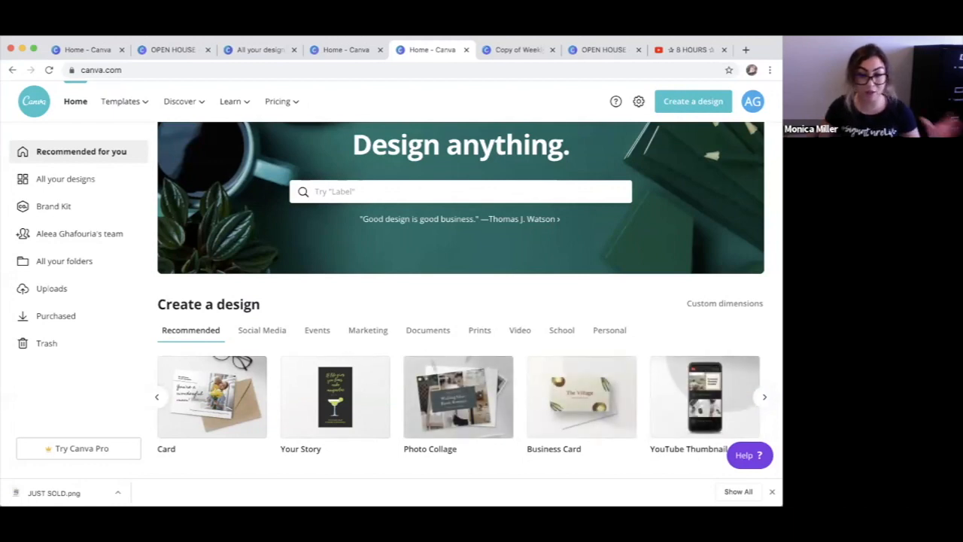
{"action": "left_click", "coordinate": [765, 395]}
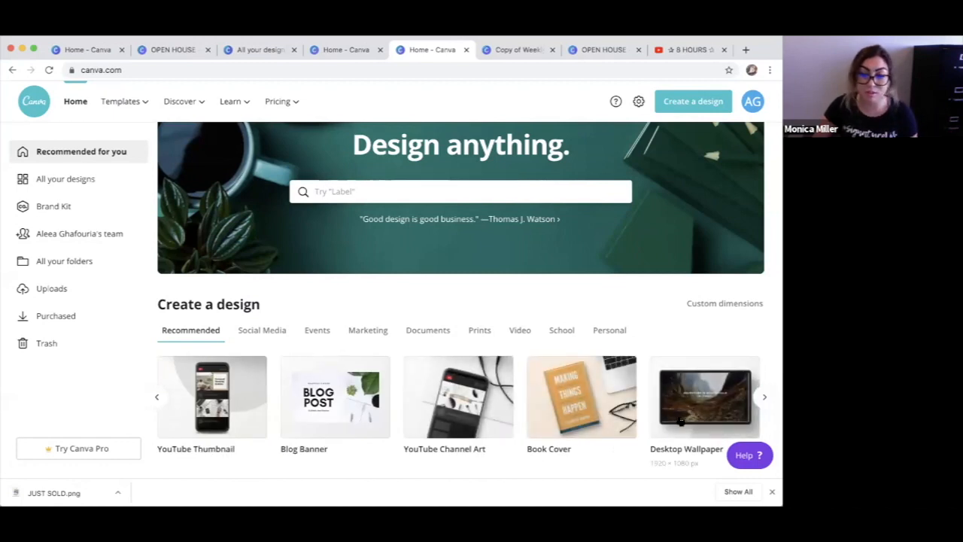
{"action": "left_click", "coordinate": [764, 397]}
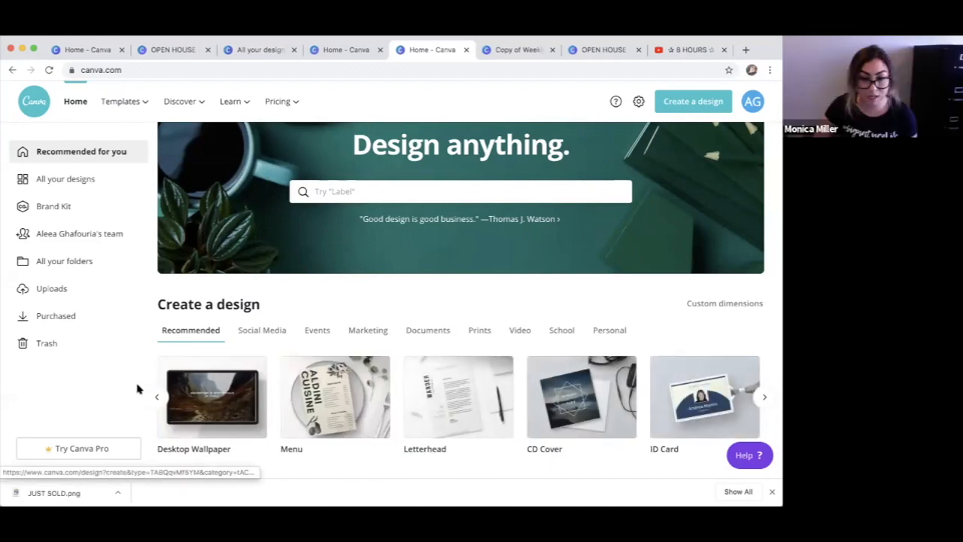
{"action": "left_click", "coordinate": [156, 397]}
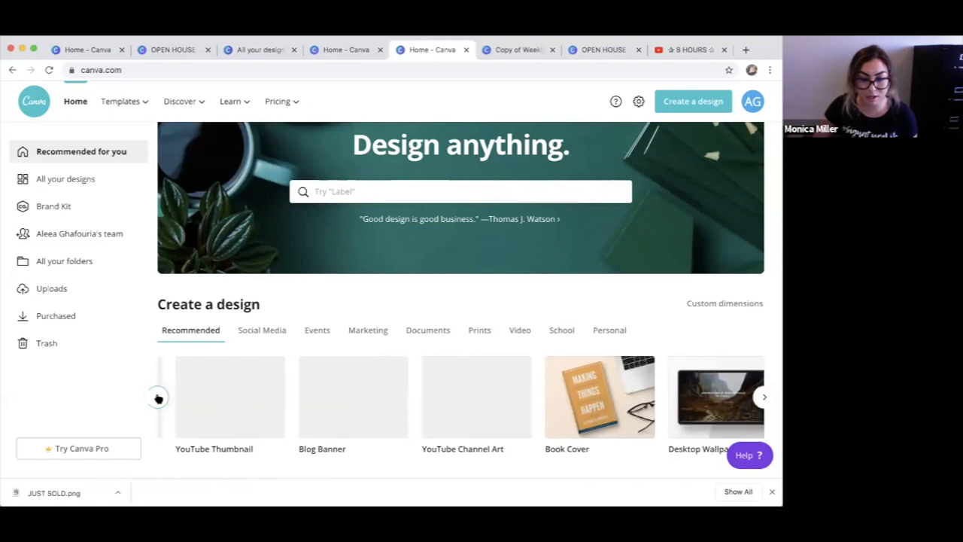
{"action": "left_click", "coordinate": [158, 398]}
{"action": "left_click", "coordinate": [158, 397]}
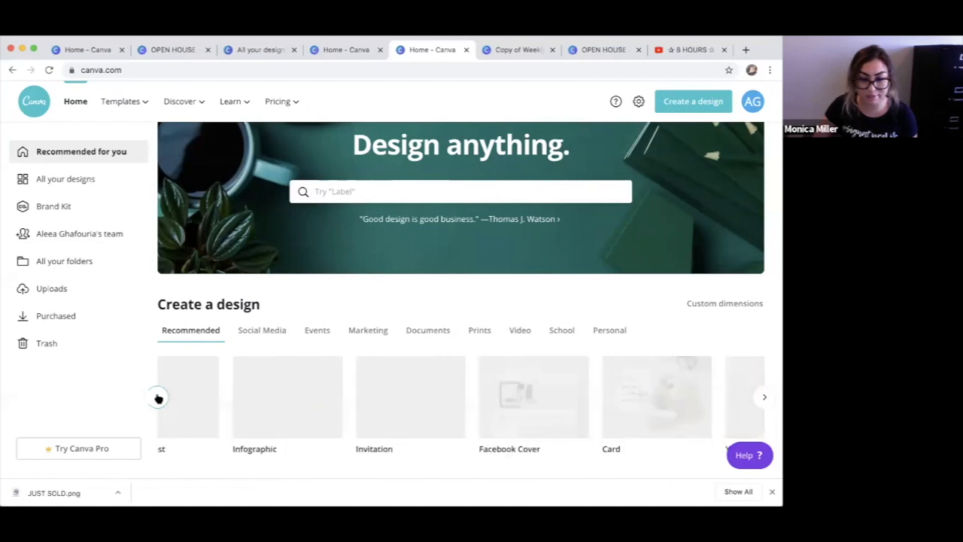
{"action": "left_click", "coordinate": [159, 397]}
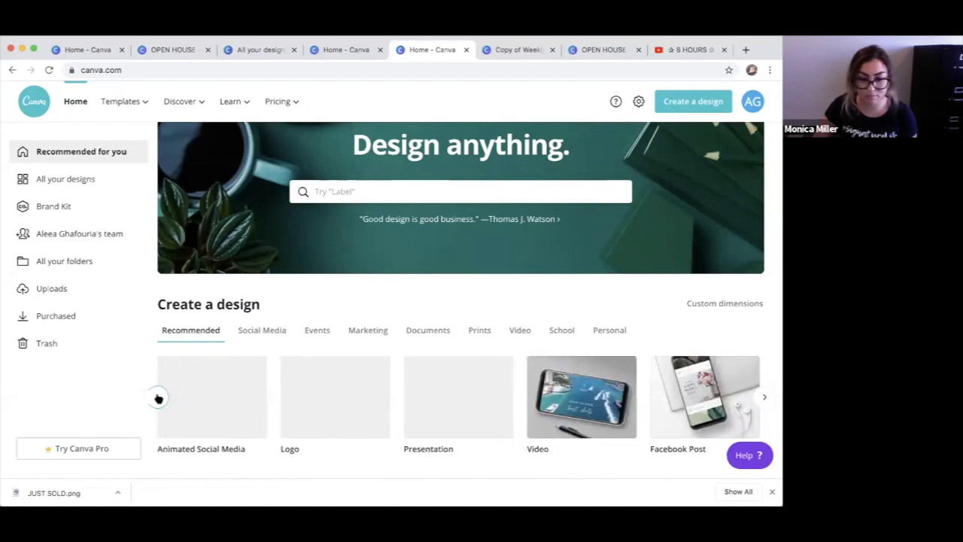
{"action": "left_click", "coordinate": [158, 397]}
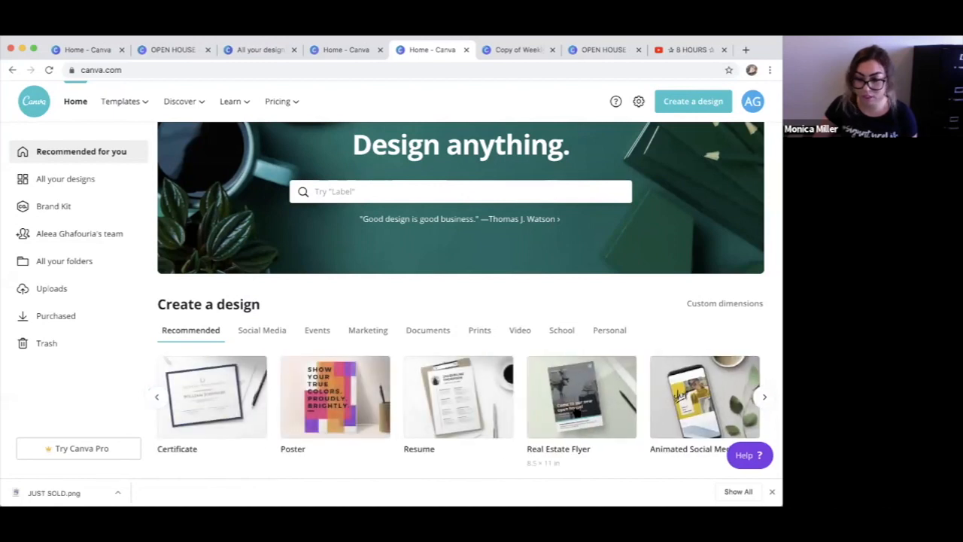
Create a new Real Estate Flyer design and apply the "Sustainable Architecture" template to its blank page.
{"action": "left_click", "coordinate": [573, 413]}
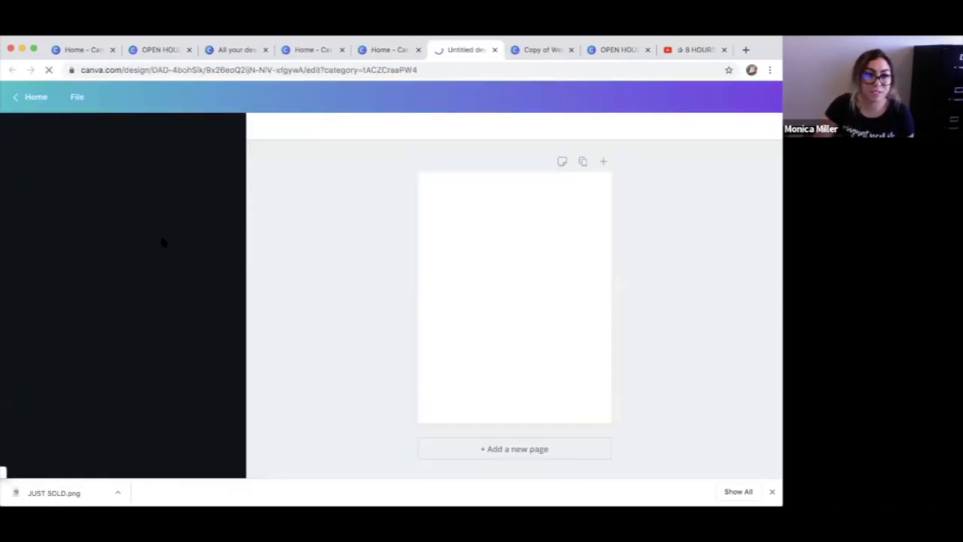
{"action": "scroll", "coordinate": [140, 245], "scroll_direction": "down", "scroll_amount": 1}
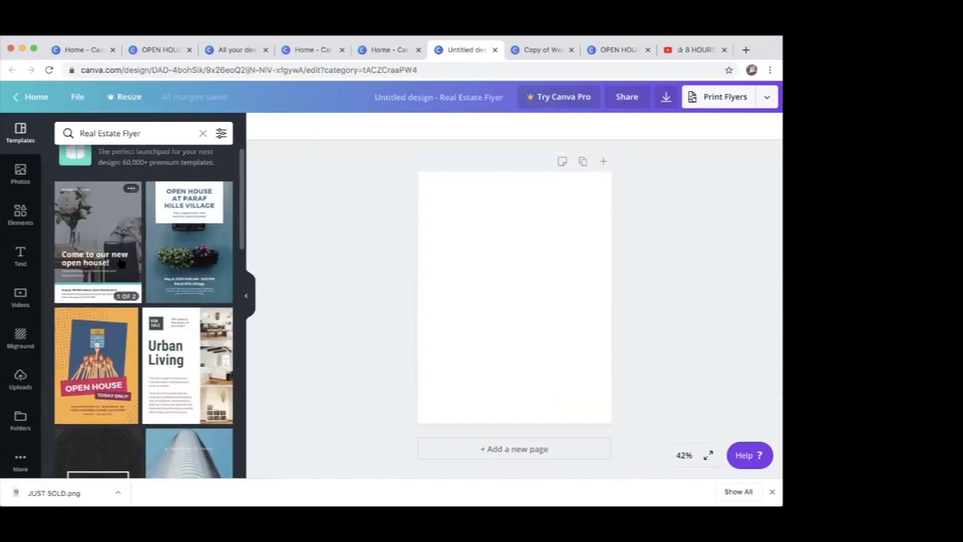
{"action": "scroll", "coordinate": [120, 264], "scroll_direction": "down", "scroll_amount": 5}
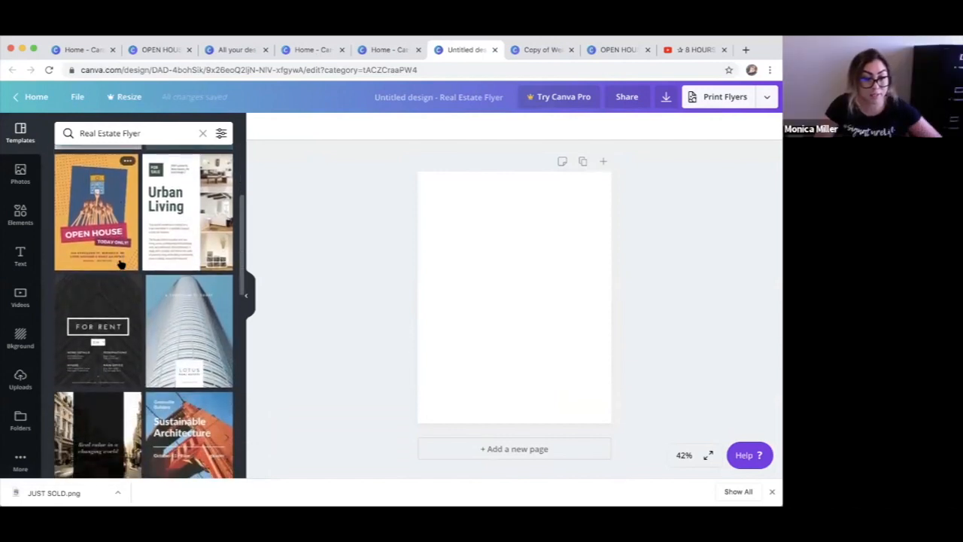
{"action": "scroll", "coordinate": [121, 263], "scroll_direction": "down", "scroll_amount": 5}
{"action": "scroll", "coordinate": [113, 263], "scroll_direction": "down", "scroll_amount": 2}
{"action": "scroll", "coordinate": [143, 301], "scroll_direction": "down", "scroll_amount": 4}
{"action": "scroll", "coordinate": [142, 261], "scroll_direction": "down", "scroll_amount": 7}
{"action": "scroll", "coordinate": [143, 260], "scroll_direction": "down", "scroll_amount": 7}
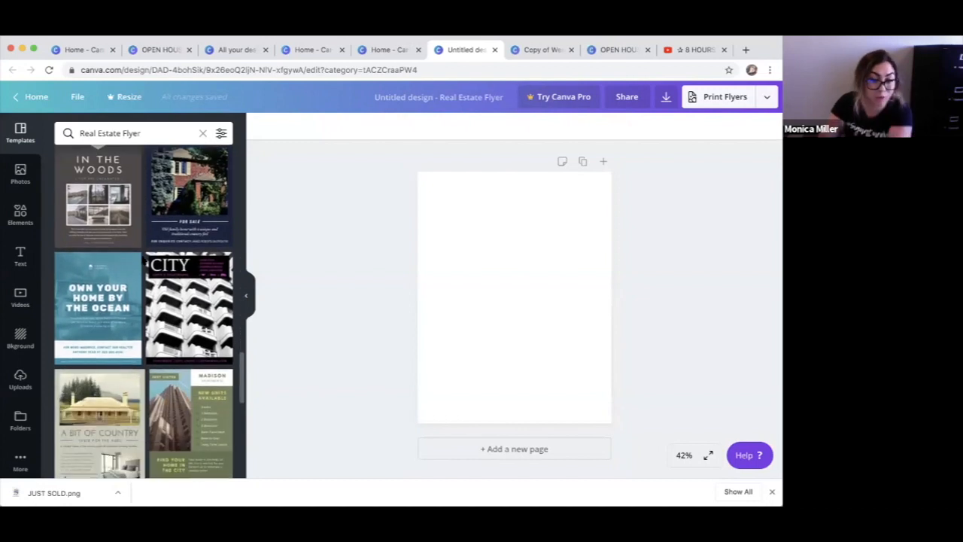
{"action": "scroll", "coordinate": [143, 260], "scroll_direction": "down", "scroll_amount": 1}
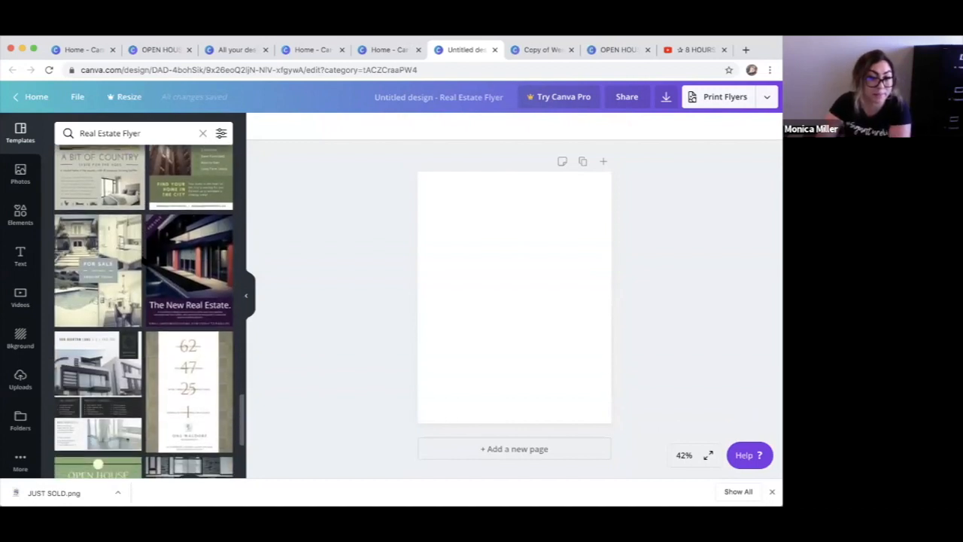
{"action": "scroll", "coordinate": [143, 259], "scroll_direction": "up", "scroll_amount": 10}
{"action": "scroll", "coordinate": [143, 260], "scroll_direction": "up", "scroll_amount": 3}
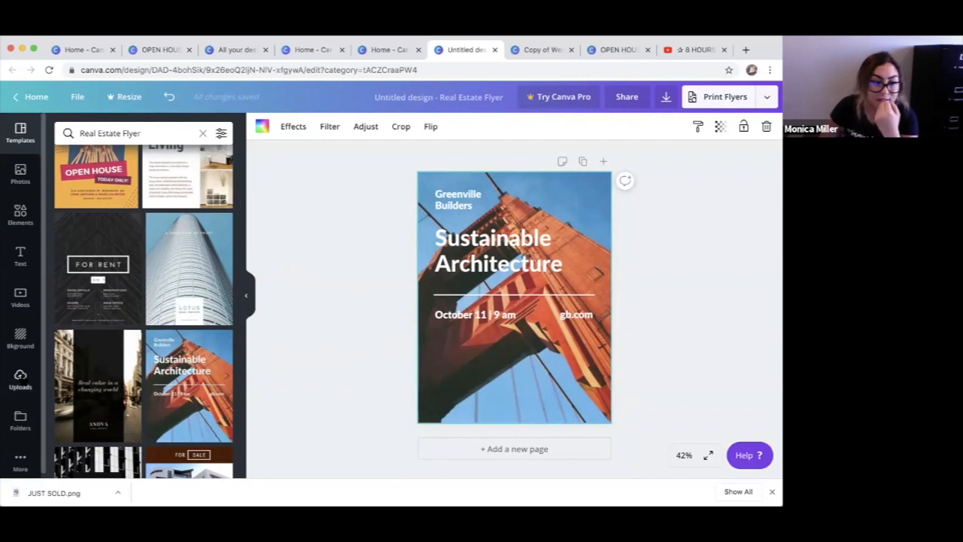
Look through the uploaded images, and run a Google image search for "las vegas strip" in a new browser tab.
{"action": "left_click", "coordinate": [20, 380]}
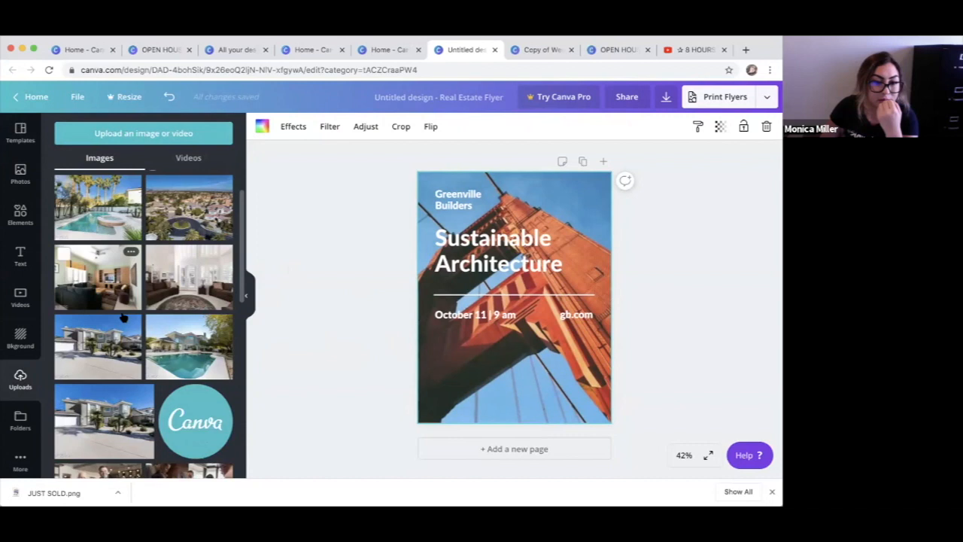
{"action": "scroll", "coordinate": [124, 318], "scroll_direction": "down", "scroll_amount": 10}
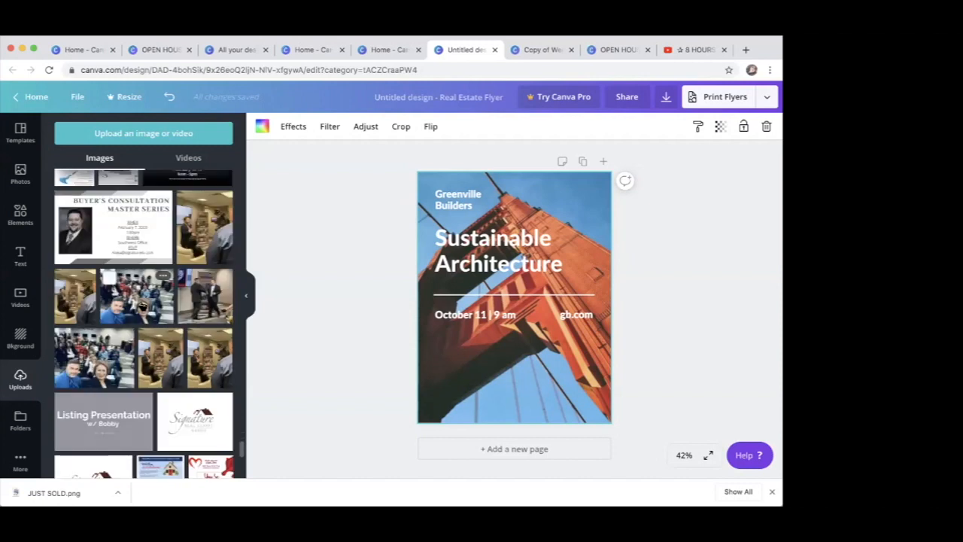
{"action": "left_click", "coordinate": [746, 50]}
{"action": "type", "text": "L"}
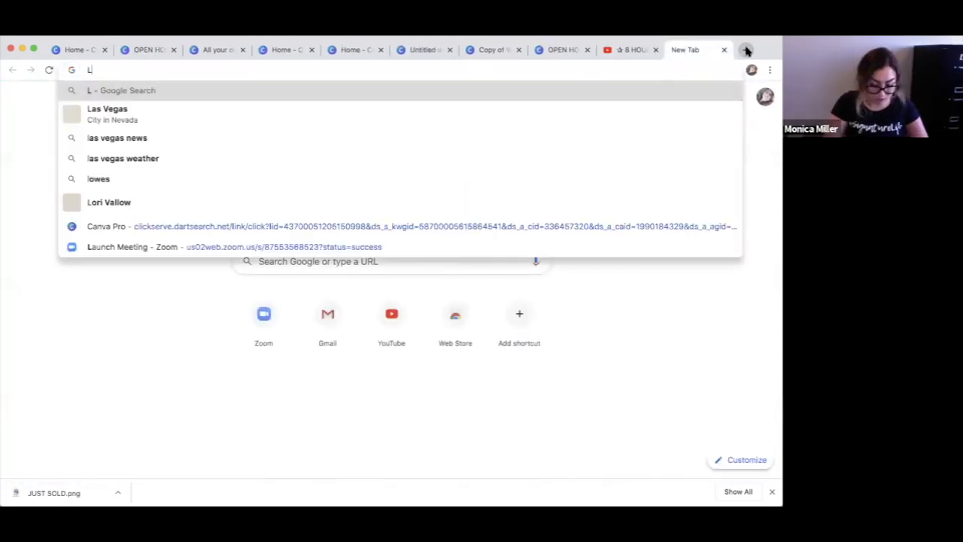
{"action": "type", "text": "AS VEG"}
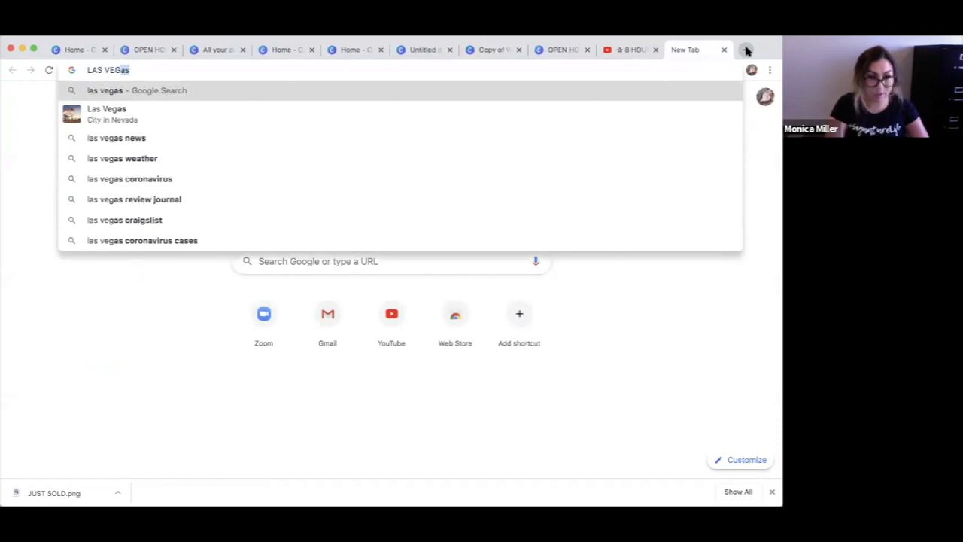
{"action": "type", "text": "AS STRIP"}
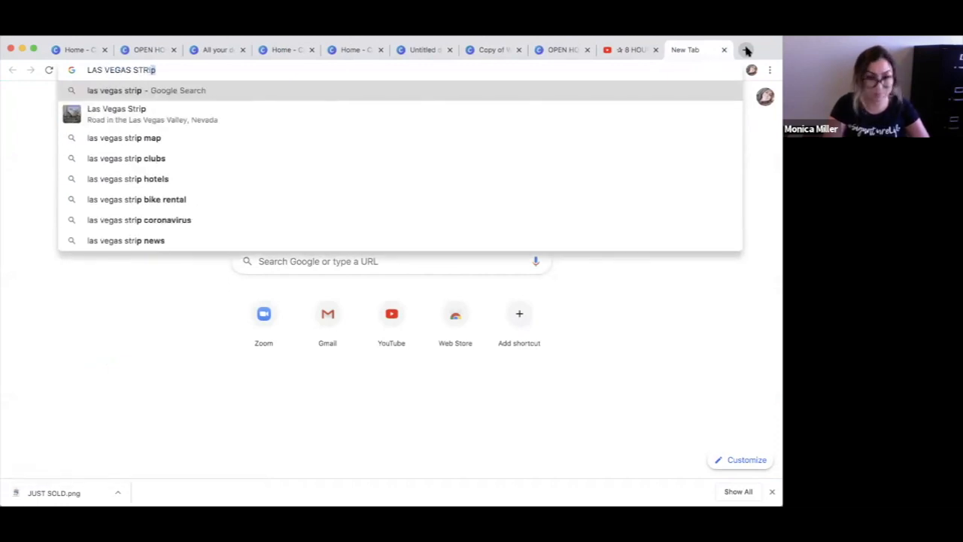
{"action": "key", "text": "Return"}
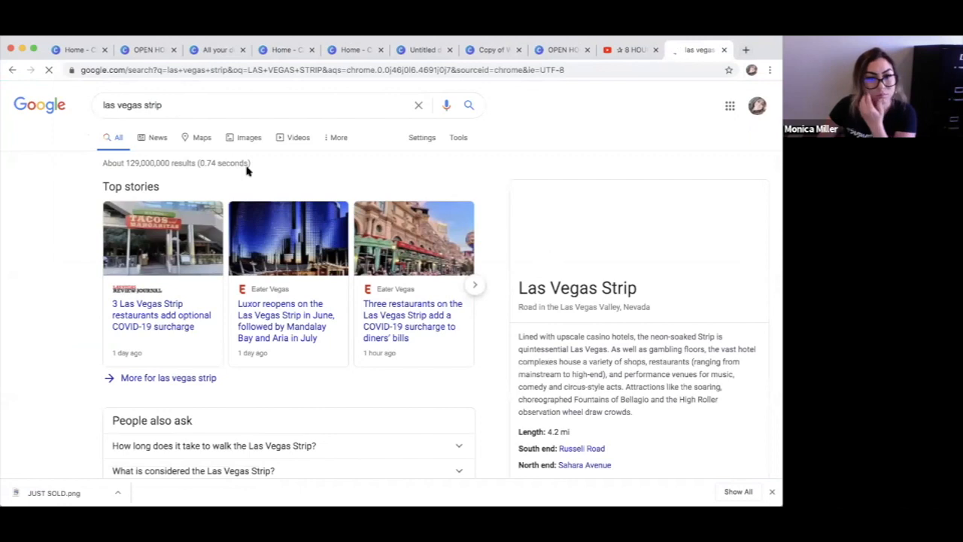
{"action": "left_click", "coordinate": [244, 138]}
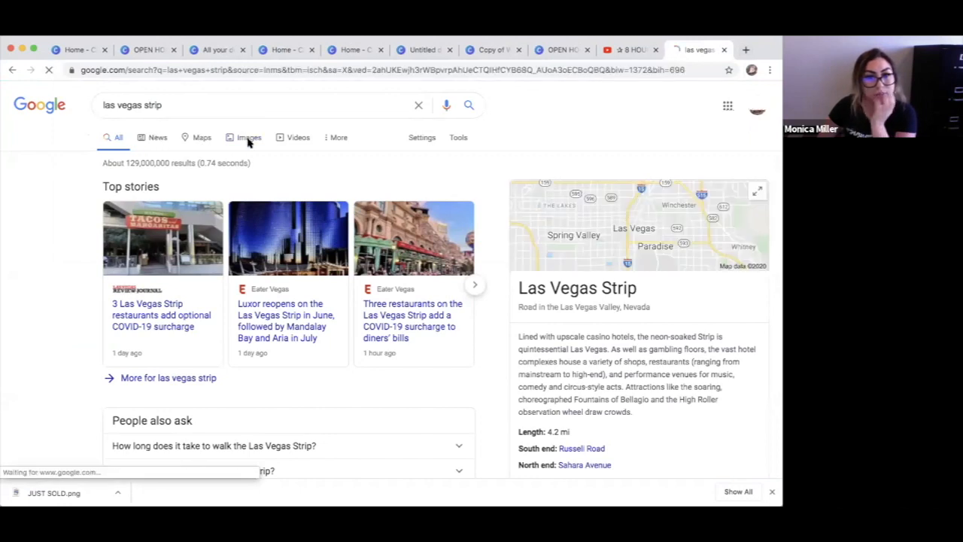
Browse the Las Vegas Strip image results and open the KTNV night photo with the MGM sign.
{"action": "scroll", "coordinate": [322, 222], "scroll_direction": "down", "scroll_amount": 4}
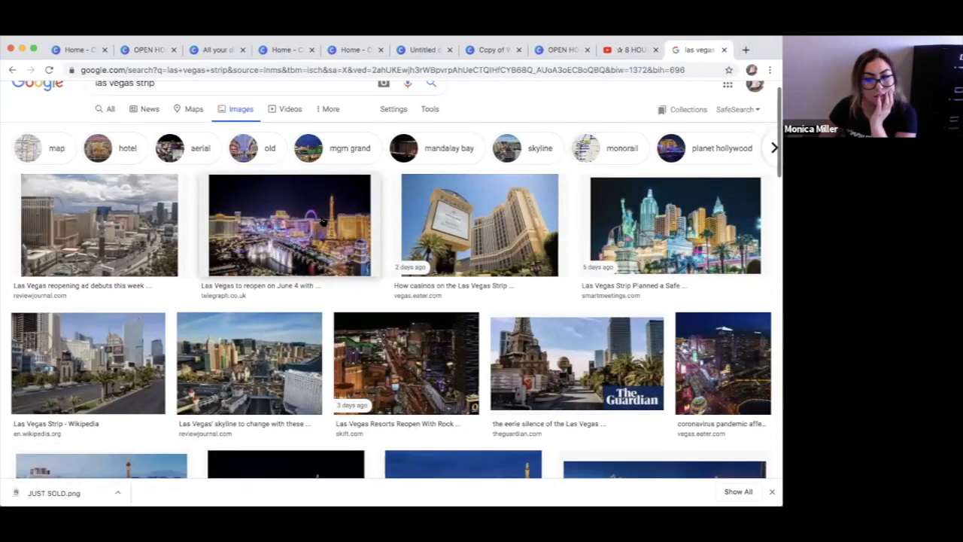
{"action": "scroll", "coordinate": [322, 218], "scroll_direction": "down", "scroll_amount": 3}
{"action": "scroll", "coordinate": [322, 219], "scroll_direction": "down", "scroll_amount": 3}
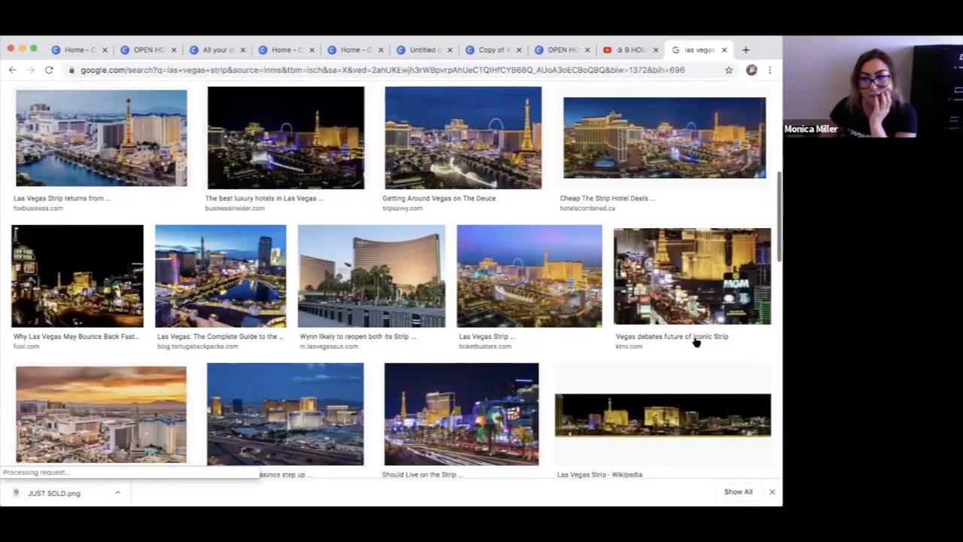
{"action": "left_click", "coordinate": [682, 294]}
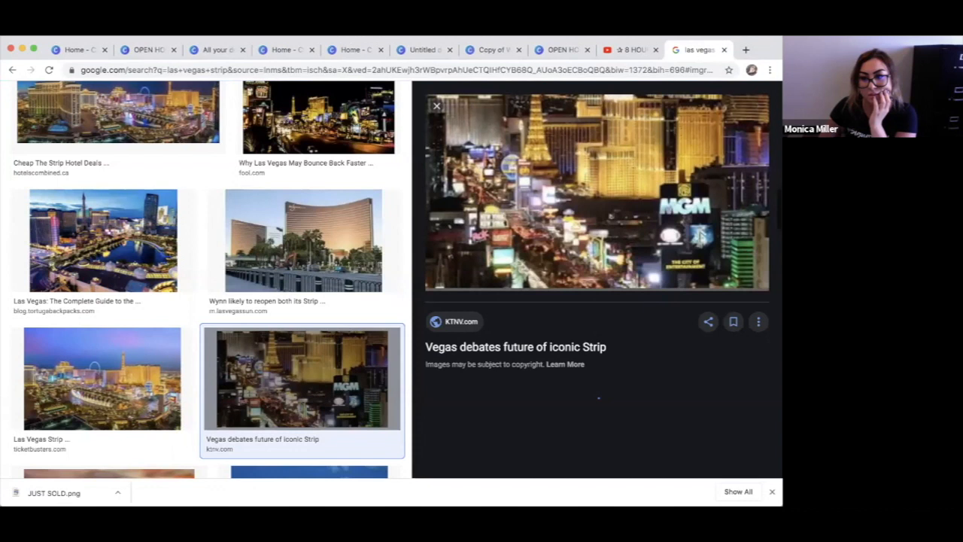
{"action": "scroll", "coordinate": [589, 225], "scroll_direction": "up", "scroll_amount": 5}
{"action": "scroll", "coordinate": [765, 193], "scroll_direction": "down", "scroll_amount": 5}
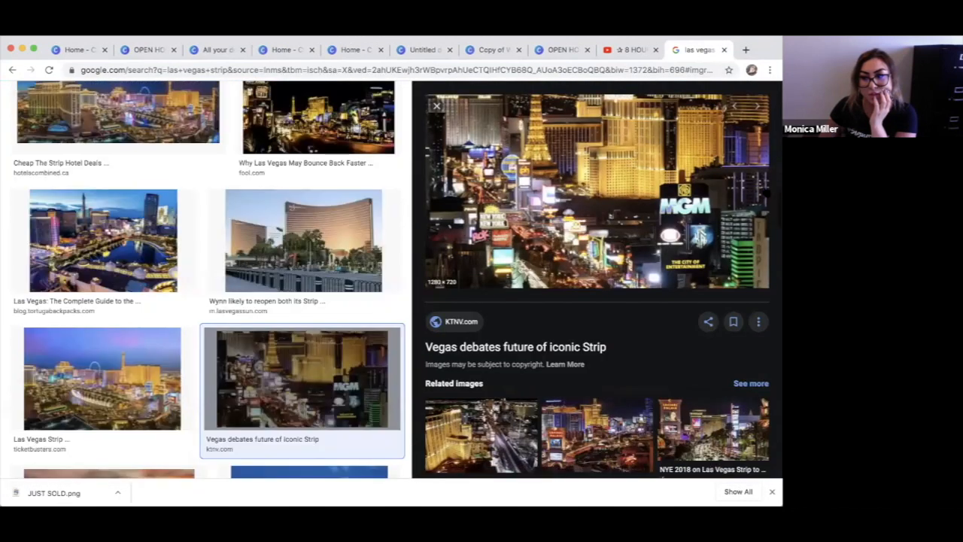
Return to the Real Estate Flyer design in Canva and upload the Las Vegas night photo to its images.
{"action": "left_click", "coordinate": [561, 50]}
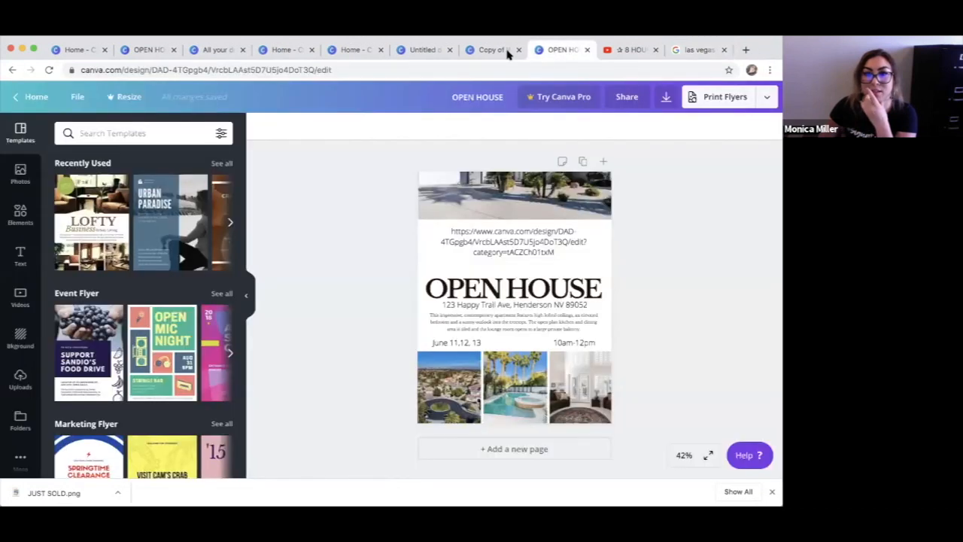
{"action": "left_click", "coordinate": [393, 50]}
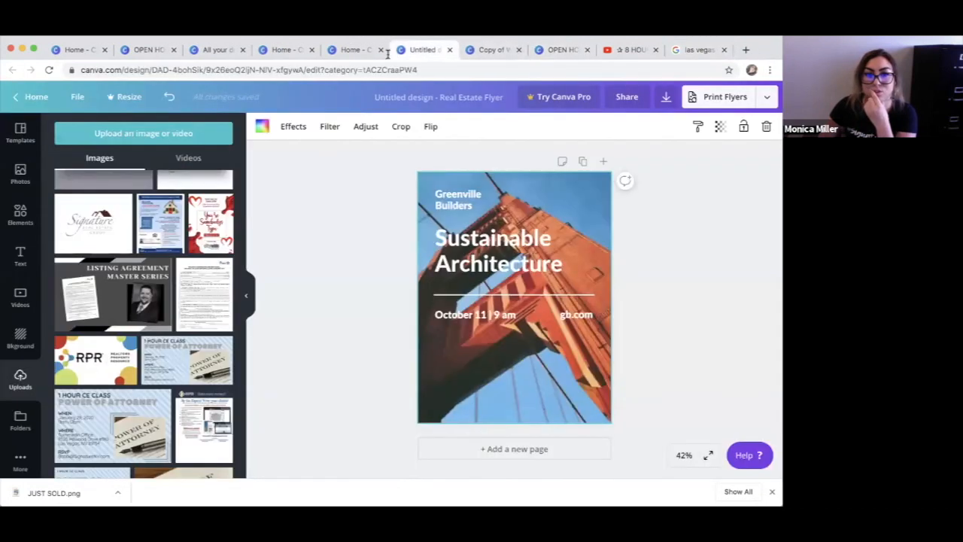
{"action": "left_click_drag", "start_coordinate": [206, 263], "coordinate": [129, 280]}
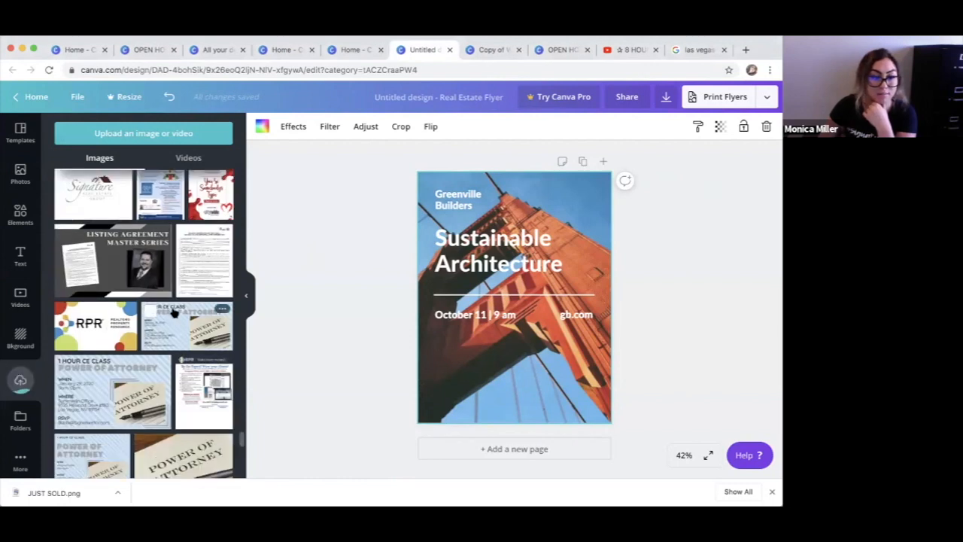
{"action": "scroll", "coordinate": [175, 312], "scroll_direction": "up", "scroll_amount": 10}
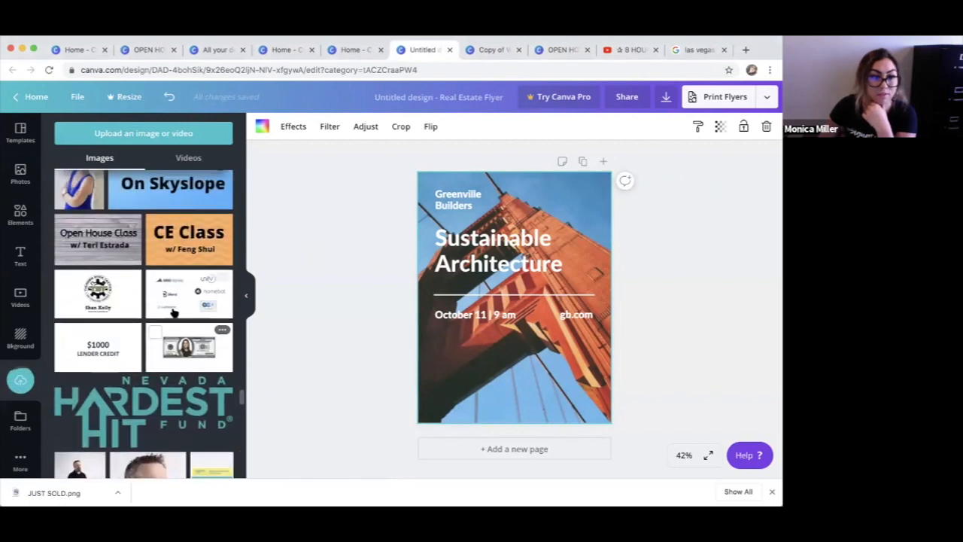
{"action": "scroll", "coordinate": [174, 311], "scroll_direction": "up", "scroll_amount": 10}
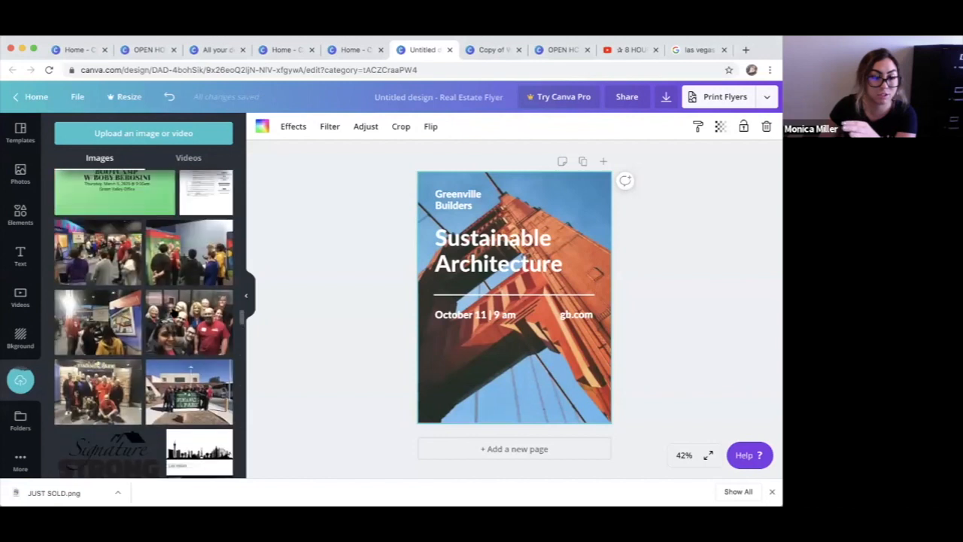
{"action": "scroll", "coordinate": [143, 323], "scroll_direction": "up", "scroll_amount": 5}
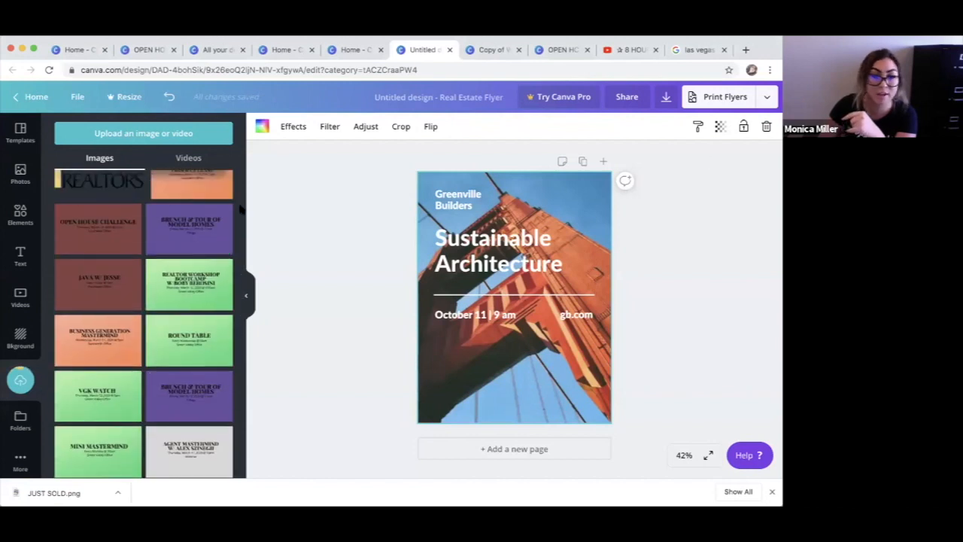
{"action": "scroll", "coordinate": [187, 258], "scroll_direction": "up", "scroll_amount": 15}
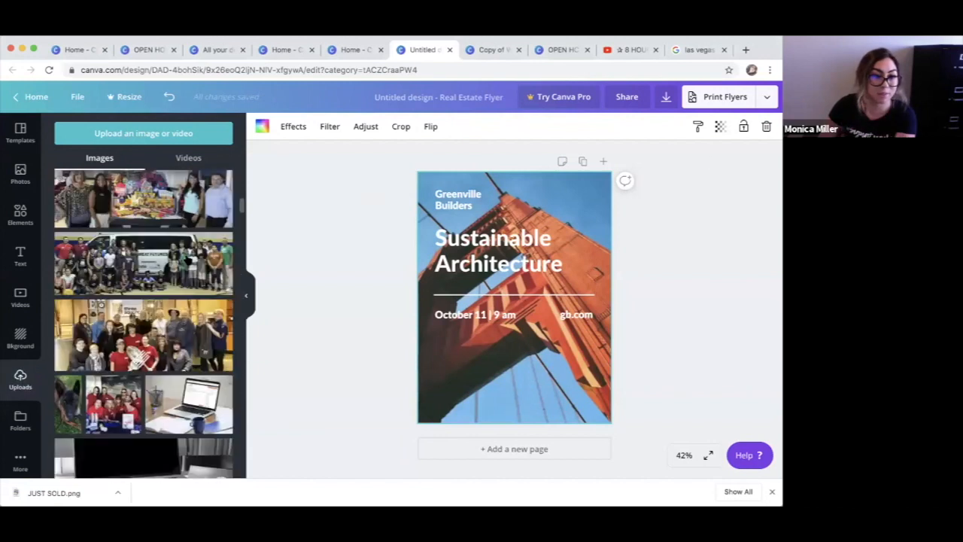
Replace the flyer's bridge background with the uploaded Las Vegas night photo.
{"action": "left_click", "coordinate": [63, 189]}
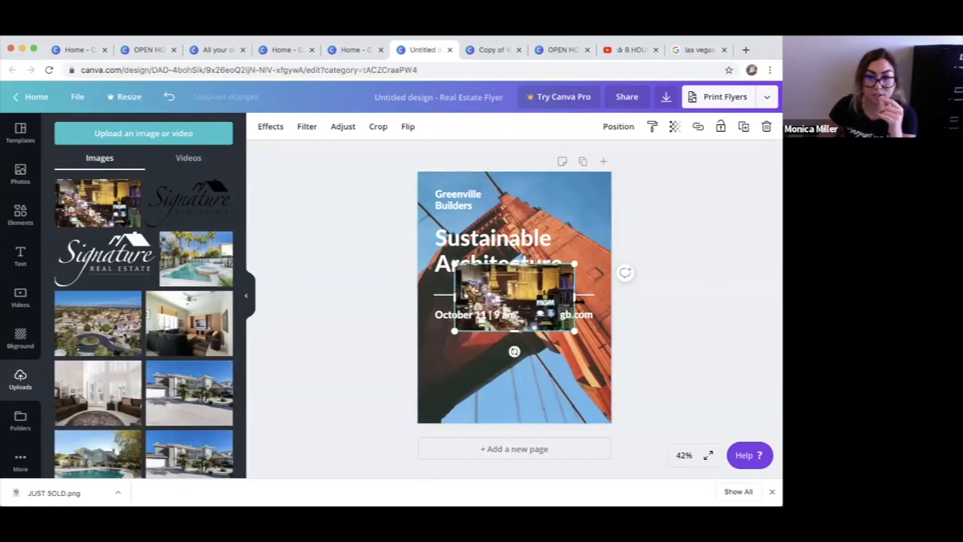
{"action": "key", "text": "Delete"}
{"action": "left_click_drag", "start_coordinate": [98, 203], "coordinate": [336, 234]}
{"action": "left_click_drag", "start_coordinate": [91, 202], "coordinate": [418, 224]}
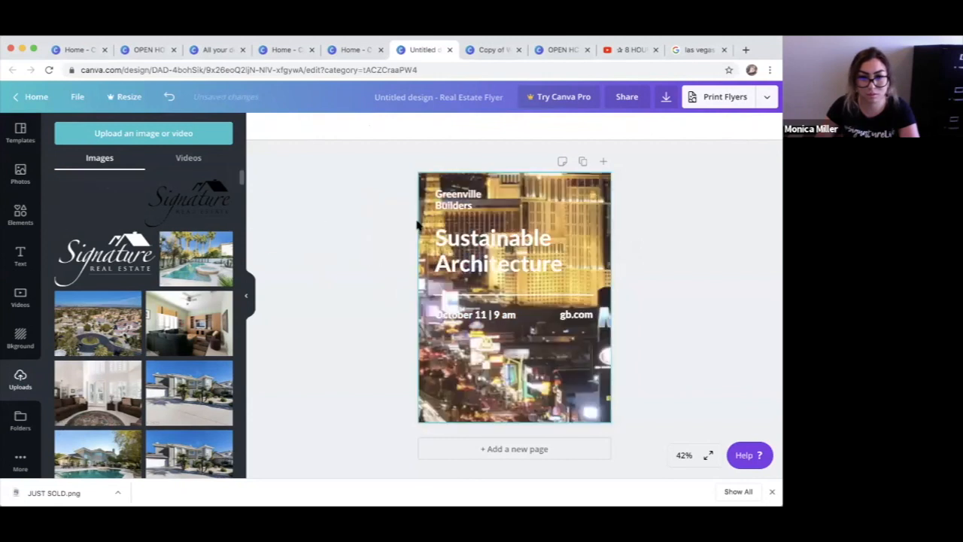
Reposition the background photo within the page so that the MGM sign sits near the middle.
{"action": "left_click", "coordinate": [593, 211]}
{"action": "left_click", "coordinate": [558, 229]}
{"action": "double_click", "coordinate": [557, 229]}
{"action": "left_click_drag", "start_coordinate": [416, 222], "coordinate": [406, 222]}
{"action": "left_click", "coordinate": [719, 276]}
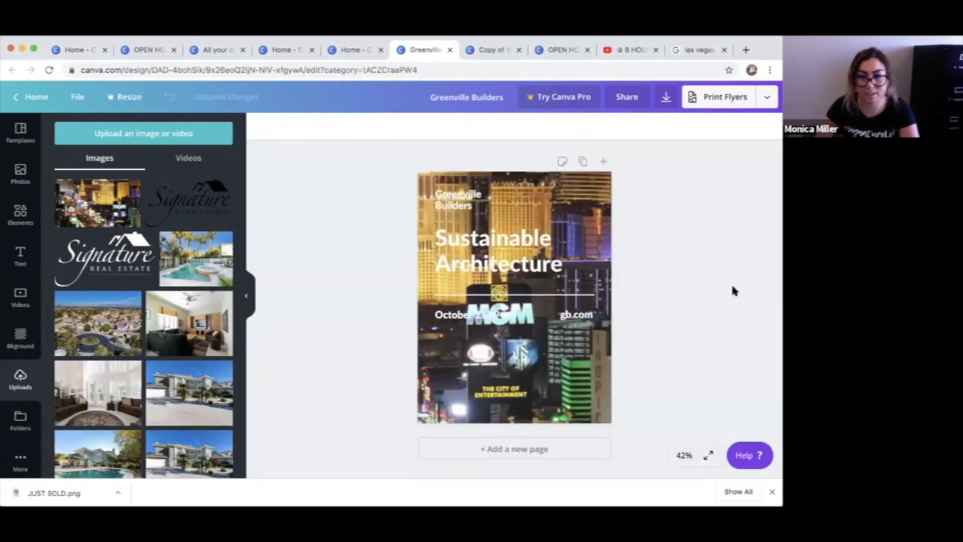
Move the heading group toward the page's upper-left corner and colour "Sustainable Architecture" black.
{"action": "left_click_drag", "start_coordinate": [513, 255], "coordinate": [423, 189]}
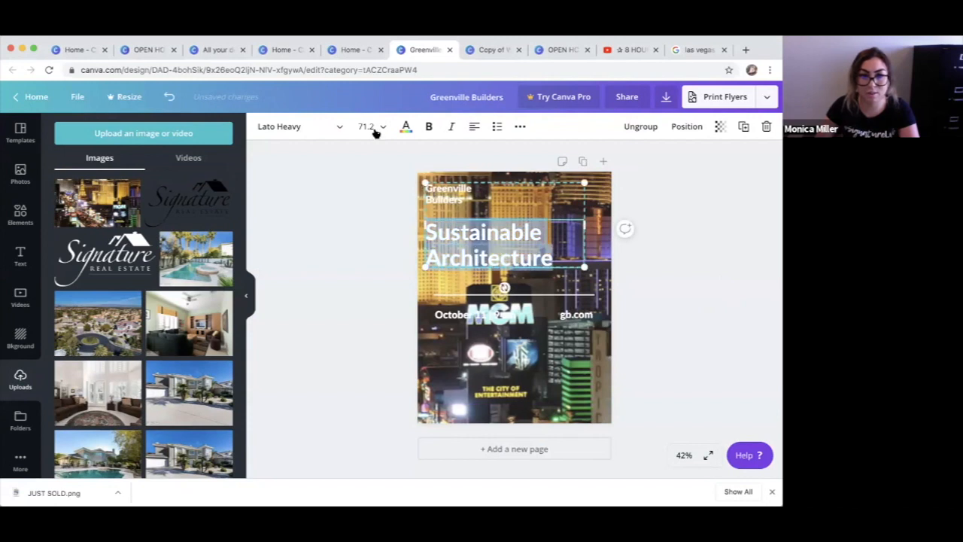
{"action": "left_click", "coordinate": [406, 127]}
{"action": "left_click", "coordinate": [66, 346]}
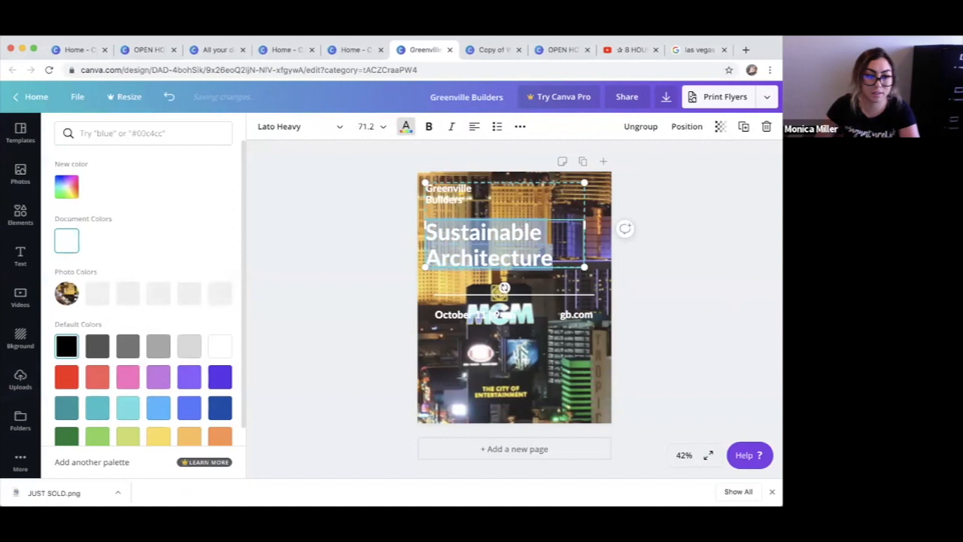
{"action": "left_click", "coordinate": [318, 360]}
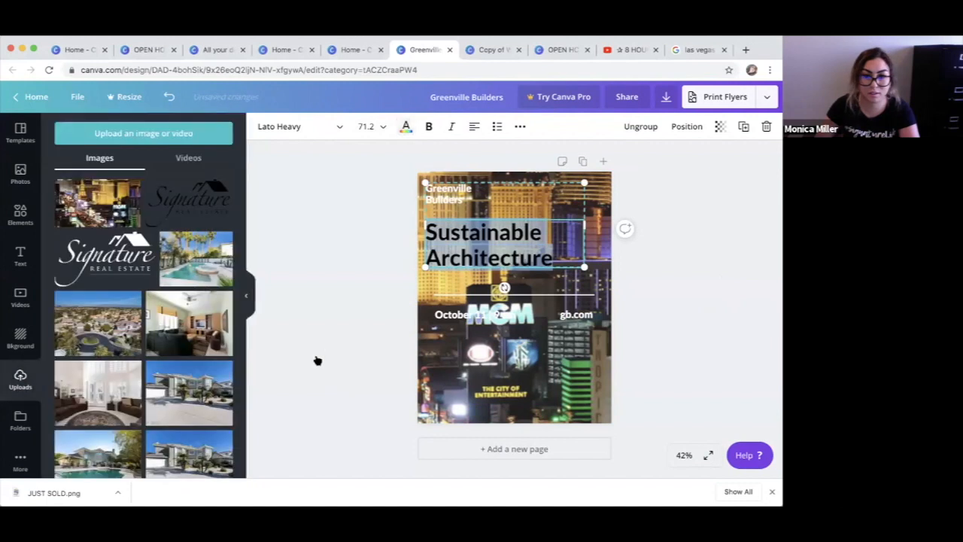
Align the heading group with the page's left edge and delete the "Greenville Builders" text.
{"action": "right_click", "coordinate": [452, 233]}
{"action": "left_click", "coordinate": [394, 231]}
{"action": "left_click", "coordinate": [380, 232]}
{"action": "left_click_drag", "start_coordinate": [452, 234], "coordinate": [446, 224]}
{"action": "left_click", "coordinate": [449, 194]}
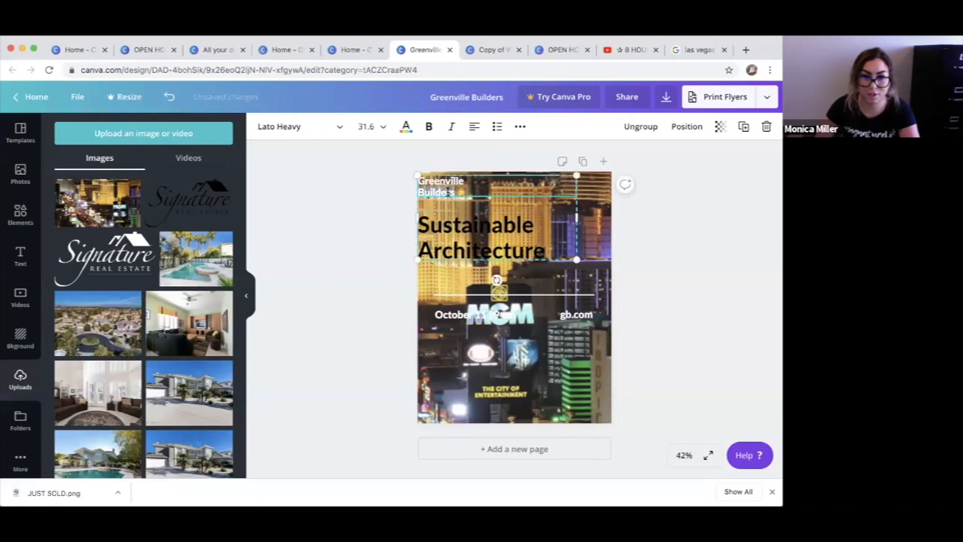
{"action": "left_click_drag", "start_coordinate": [456, 191], "coordinate": [416, 178]}
{"action": "key", "text": "BackSpace"}
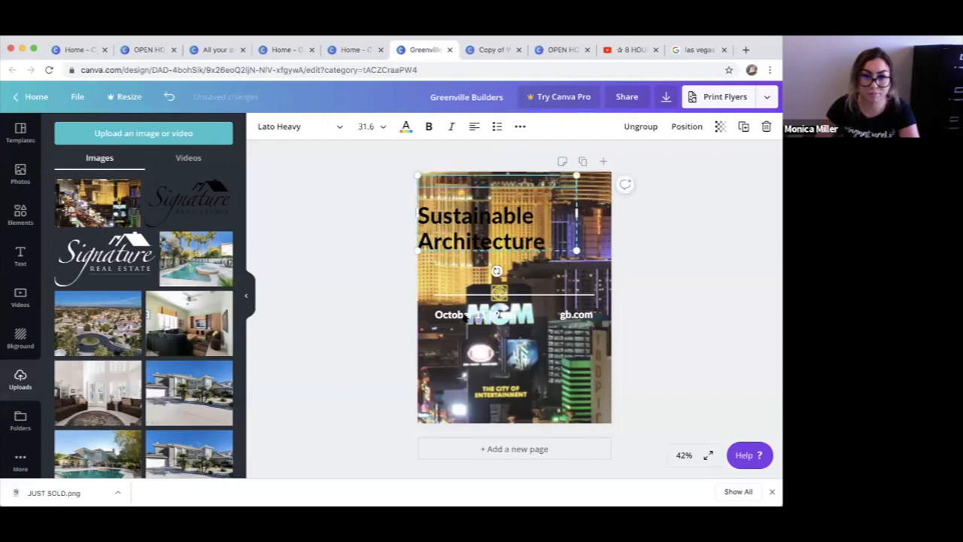
Fade the Las Vegas background photo by setting its transparency to 43.
{"action": "left_click", "coordinate": [500, 320]}
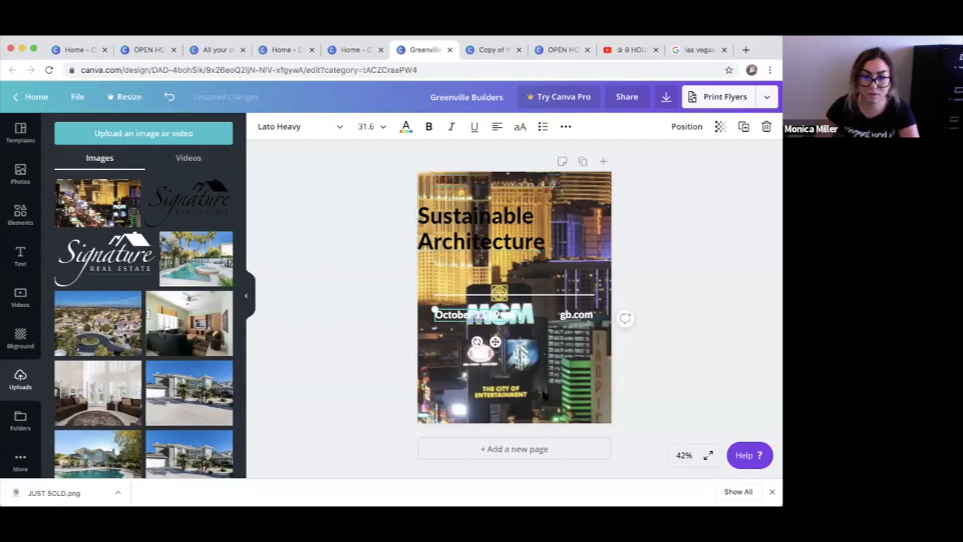
{"action": "left_click", "coordinate": [721, 128]}
{"action": "left_click_drag", "start_coordinate": [683, 156], "coordinate": [645, 155]}
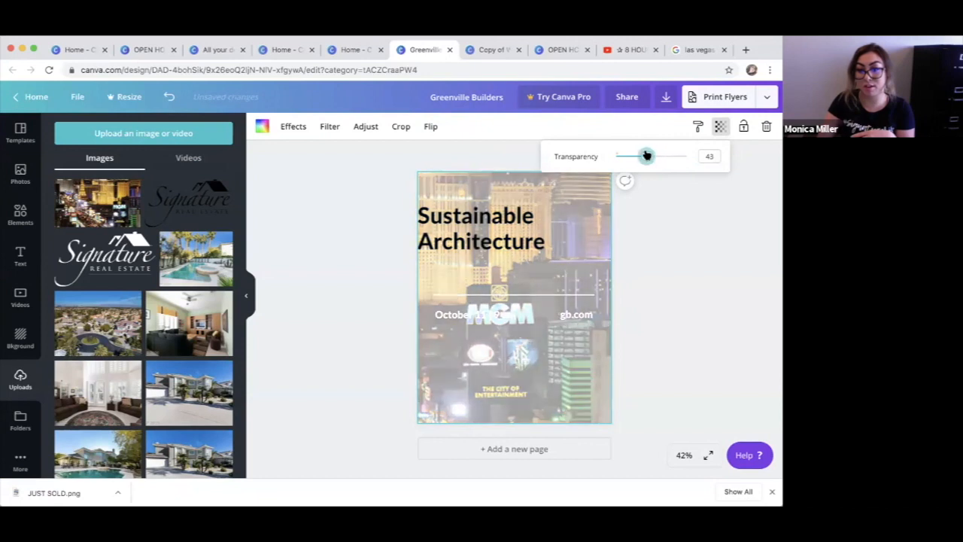
Move the heading to the top of the page and replace its text with "LAS VEGAS STRIP".
{"action": "left_click", "coordinate": [476, 219]}
{"action": "left_click_drag", "start_coordinate": [476, 219], "coordinate": [477, 191]}
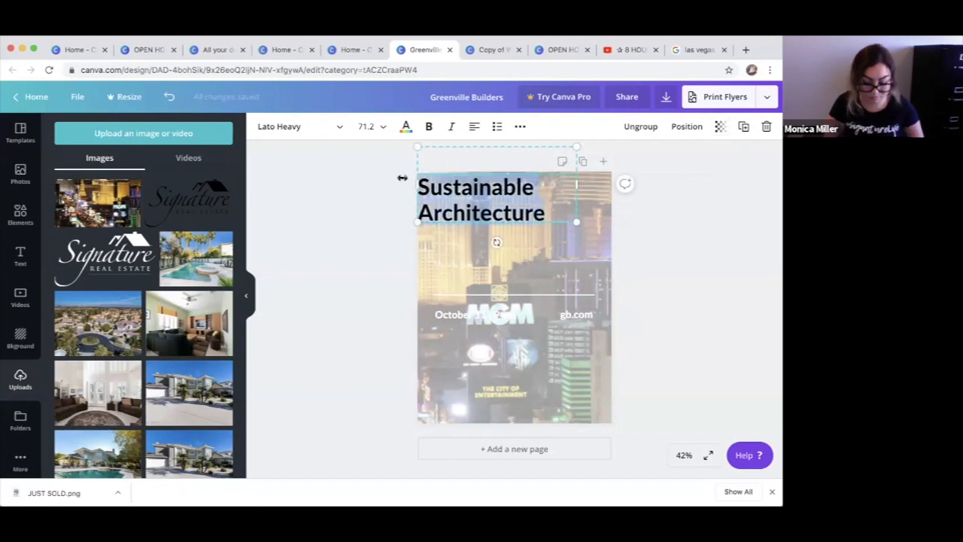
{"action": "type", "text": "LAS VEGAS "}
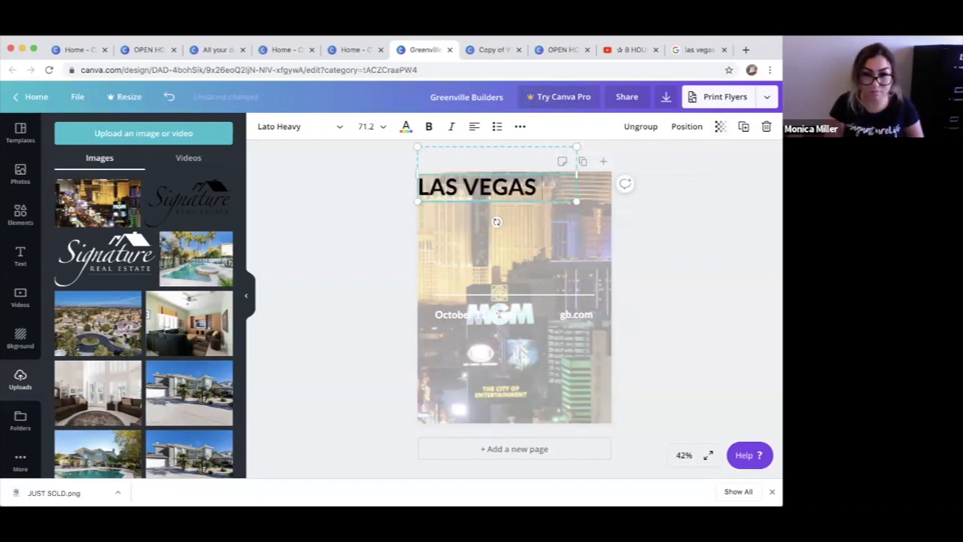
{"action": "type", "text": "STRIP"}
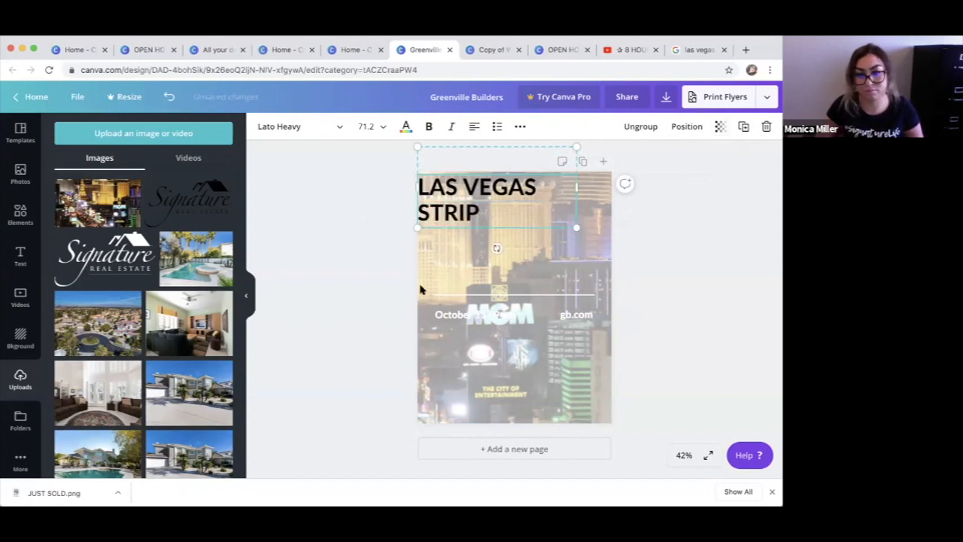
Delete the date text, the "gb.com" text and the white divider line from the flyer.
{"action": "left_click", "coordinate": [468, 319]}
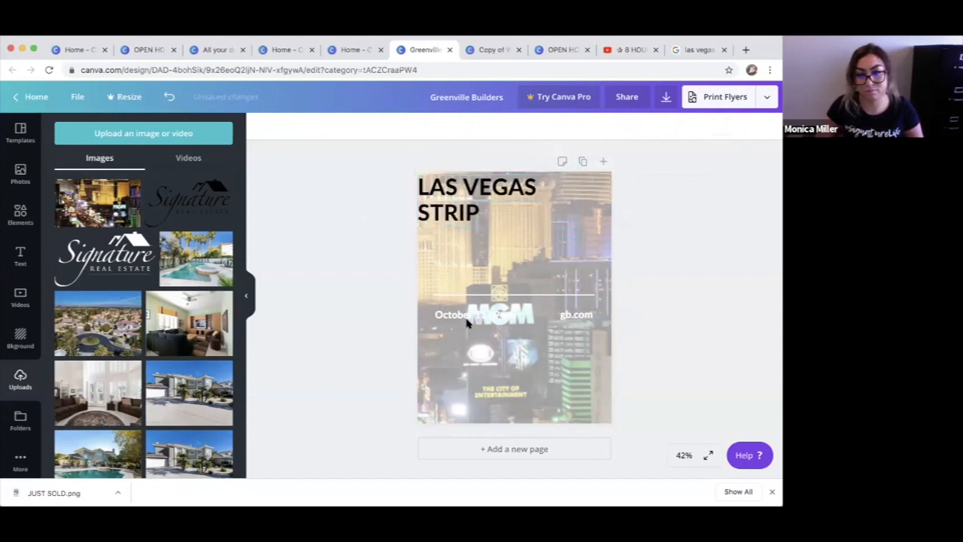
{"action": "key", "text": "Delete"}
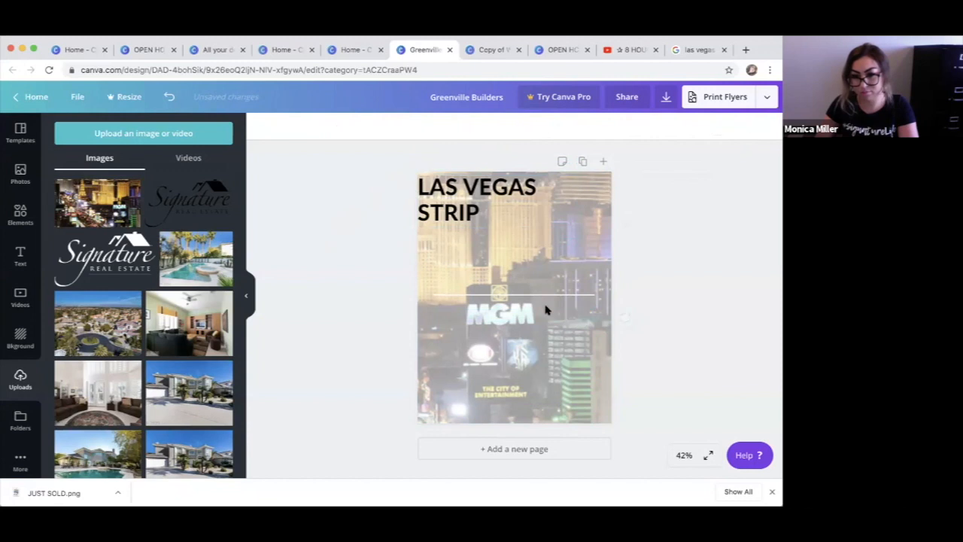
{"action": "left_click", "coordinate": [536, 298]}
{"action": "left_click", "coordinate": [758, 319]}
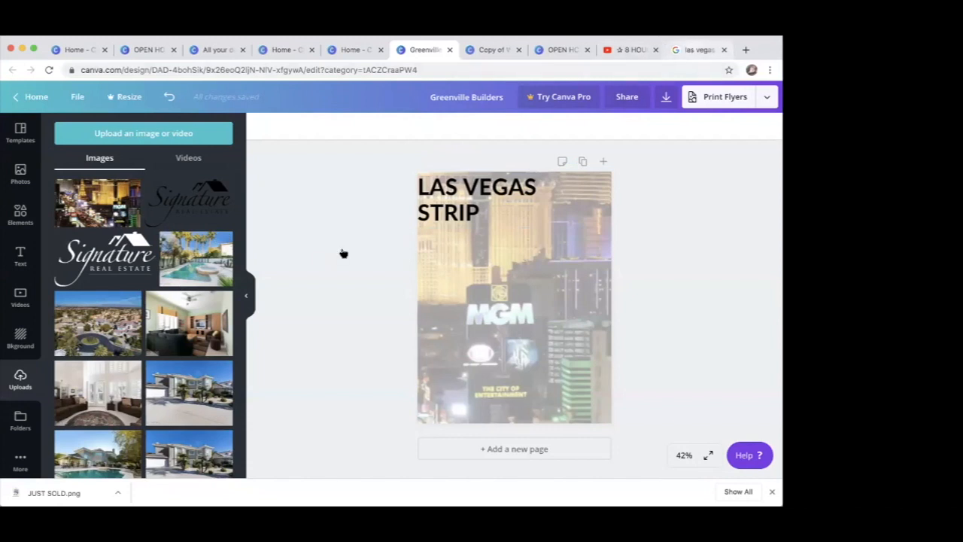
Look through the Las Vegas Strip image results and the related images of the chosen photo in Google Images.
{"action": "scroll", "coordinate": [162, 296], "scroll_direction": "up", "scroll_amount": 1}
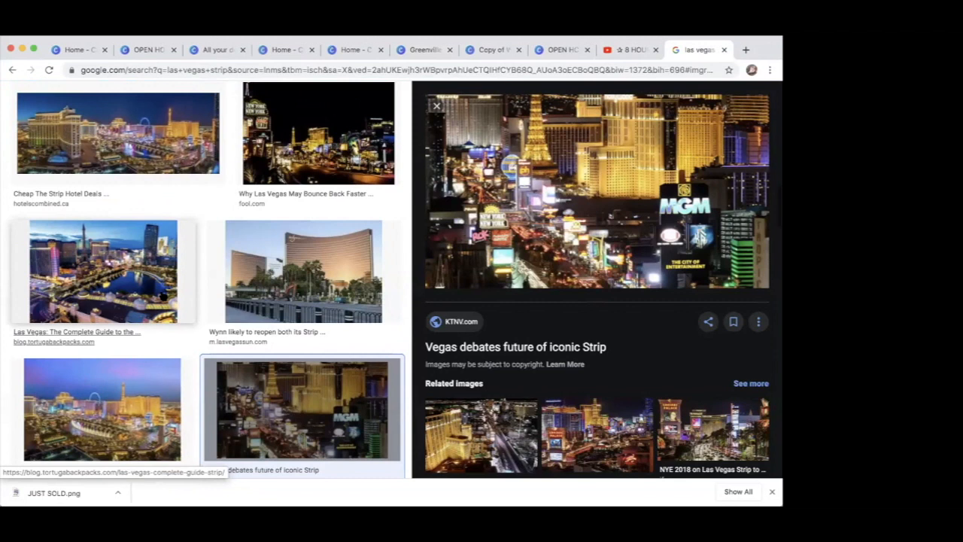
{"action": "scroll", "coordinate": [163, 295], "scroll_direction": "up", "scroll_amount": 3}
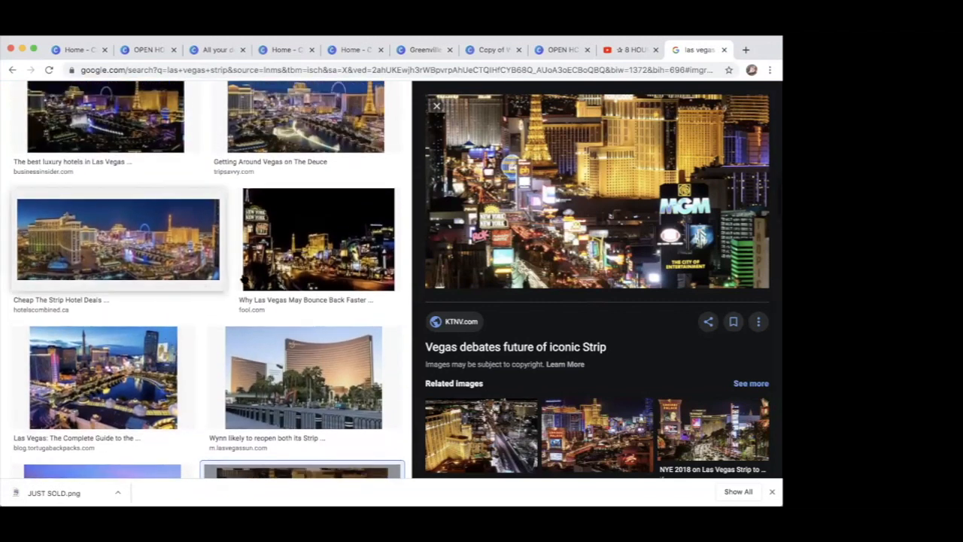
{"action": "scroll", "coordinate": [209, 279], "scroll_direction": "up", "scroll_amount": 1}
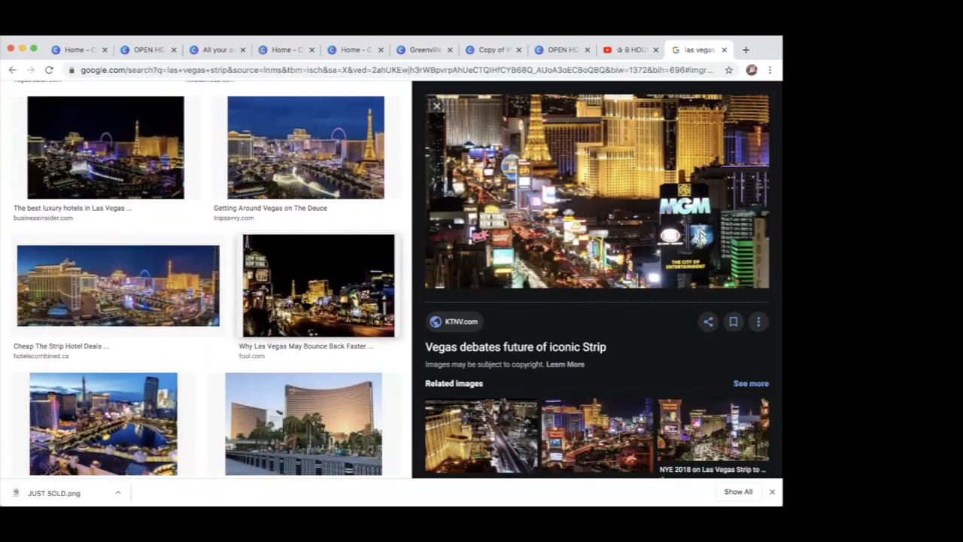
{"action": "scroll", "coordinate": [433, 346], "scroll_direction": "down", "scroll_amount": 4}
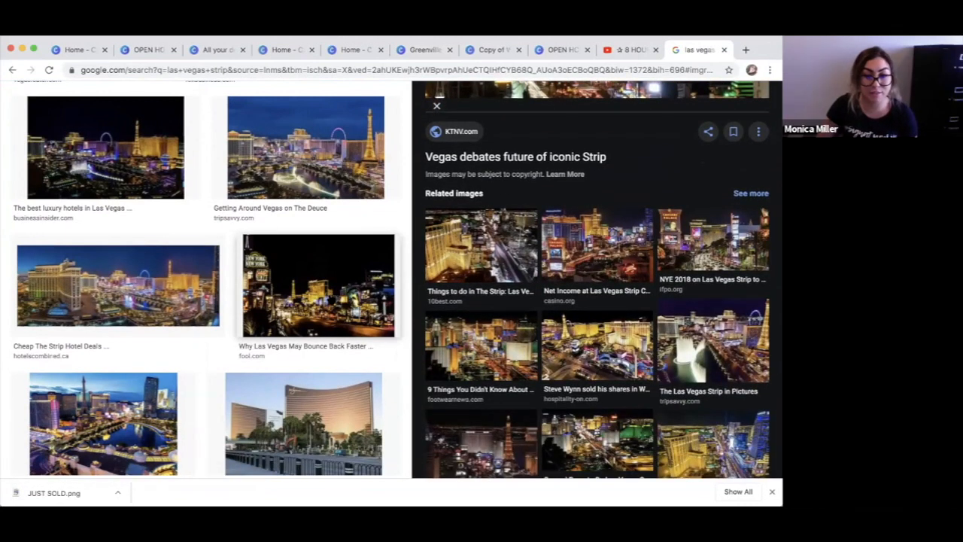
{"action": "scroll", "coordinate": [374, 294], "scroll_direction": "up", "scroll_amount": 8}
{"action": "scroll", "coordinate": [375, 294], "scroll_direction": "down", "scroll_amount": 8}
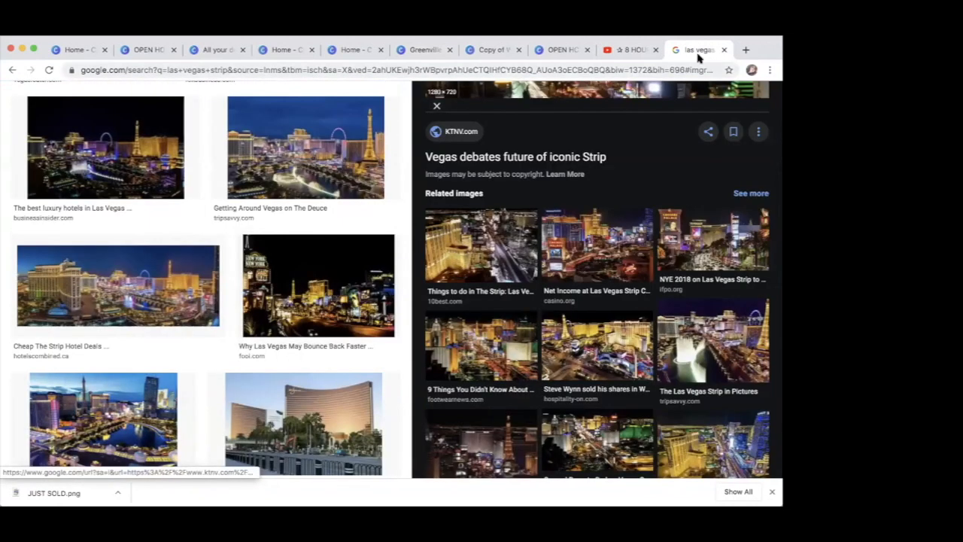
Close the Google image results and the YouTube fireplace video, and return to the "LAS VEGAS STRIP" flyer with its uploaded images.
{"action": "left_click", "coordinate": [647, 51]}
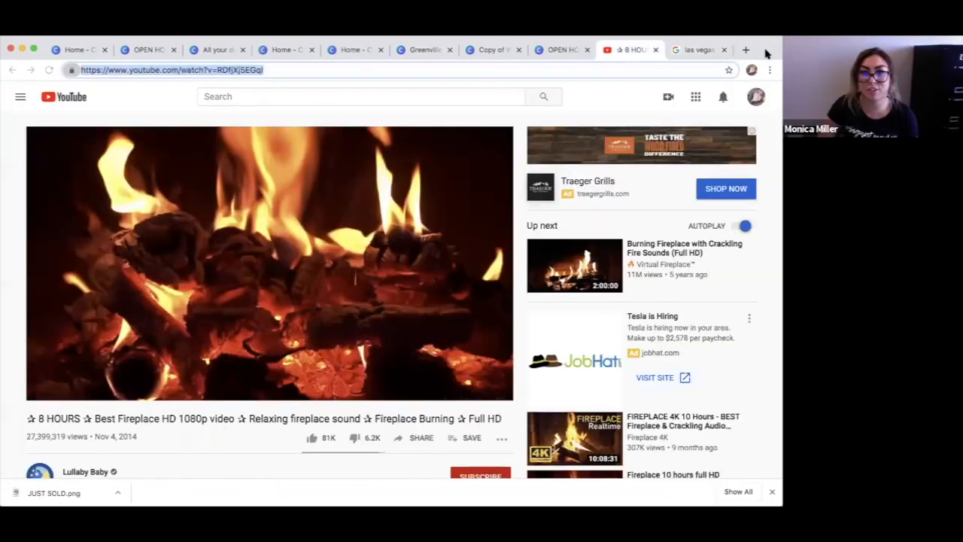
{"action": "left_click", "coordinate": [656, 49]}
{"action": "left_click", "coordinate": [455, 49]}
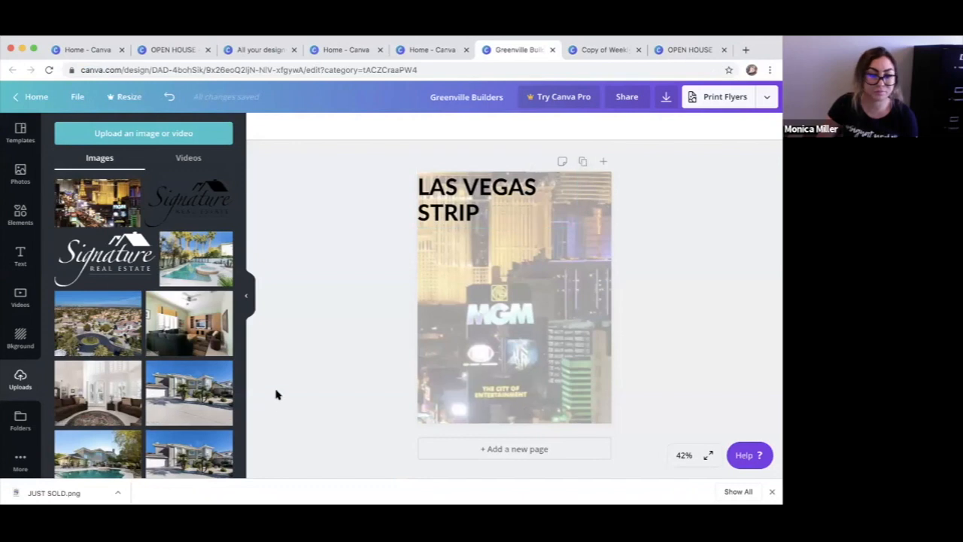
{"action": "scroll", "coordinate": [162, 256], "scroll_direction": "down", "scroll_amount": 5}
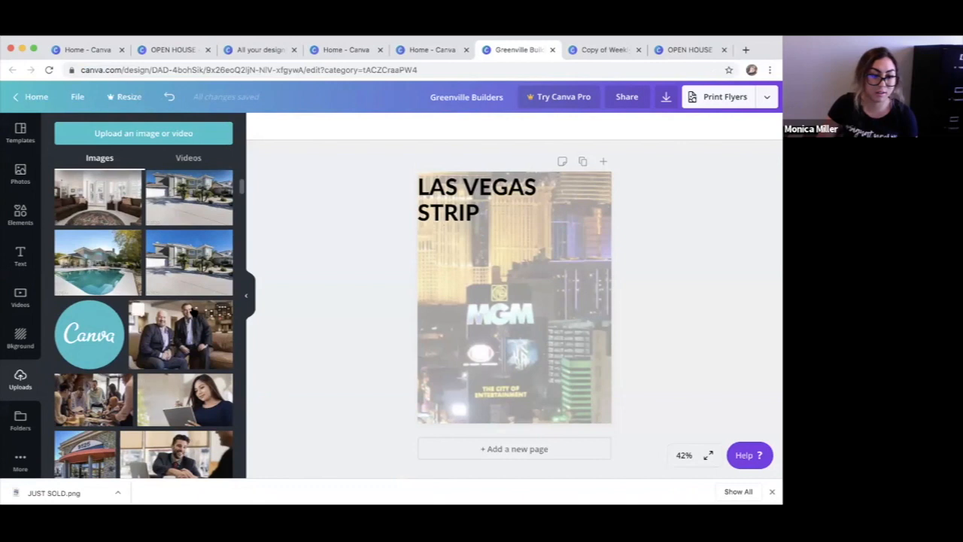
Leave the flyer and open the "Need Support To Grow Your Business?" newsletter from the list of all designs.
{"action": "left_click", "coordinate": [34, 97]}
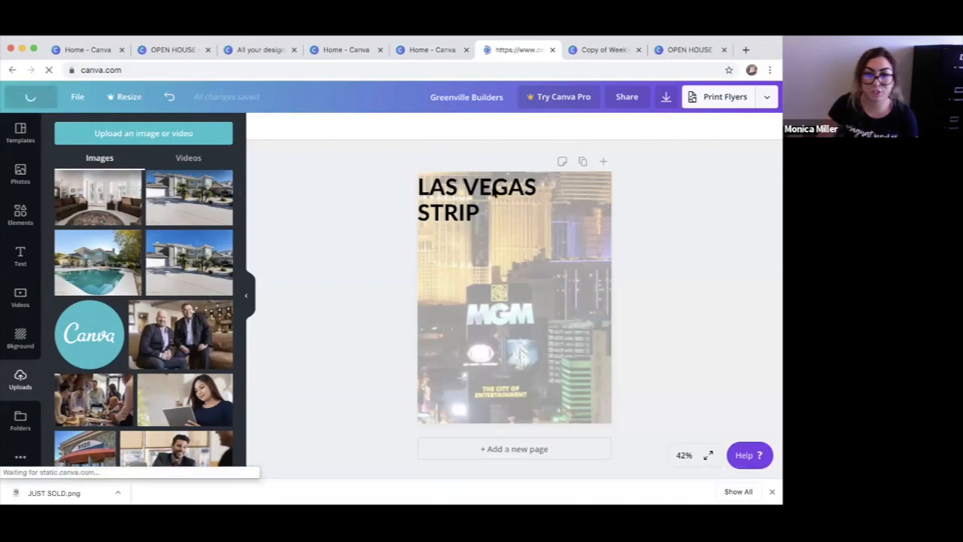
{"action": "scroll", "coordinate": [667, 241], "scroll_direction": "down", "scroll_amount": 4}
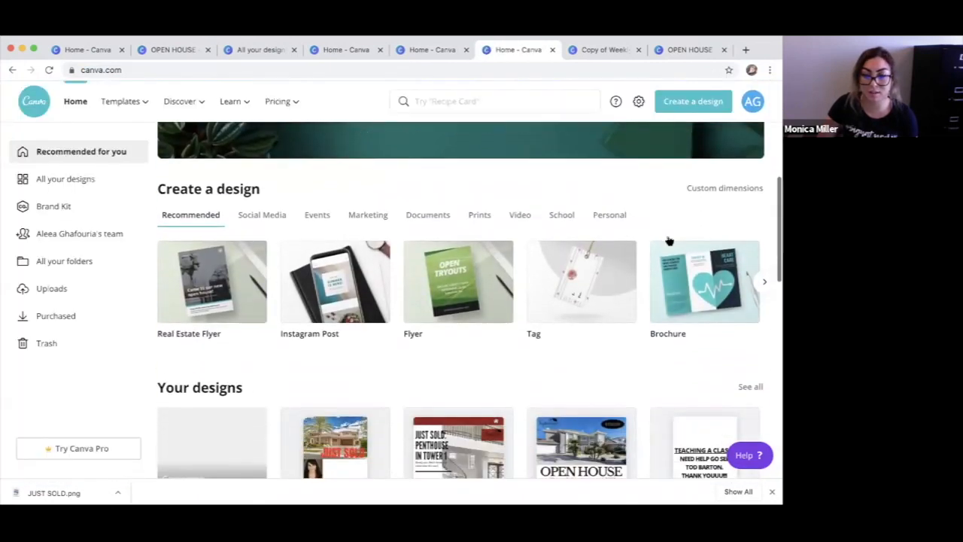
{"action": "left_click", "coordinate": [750, 364]}
{"action": "scroll", "coordinate": [585, 362], "scroll_direction": "down", "scroll_amount": 2}
{"action": "scroll", "coordinate": [585, 362], "scroll_direction": "down", "scroll_amount": 6}
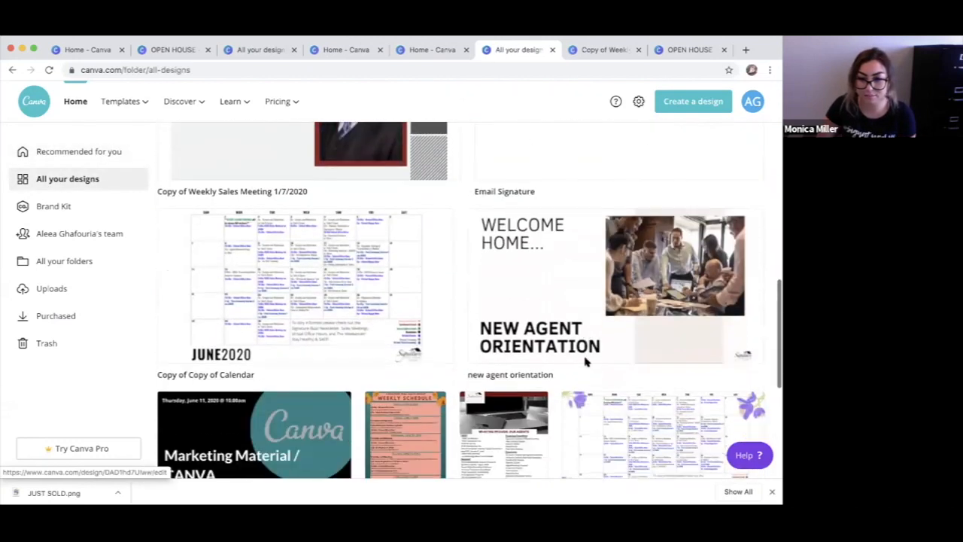
{"action": "scroll", "coordinate": [585, 364], "scroll_direction": "down", "scroll_amount": 8}
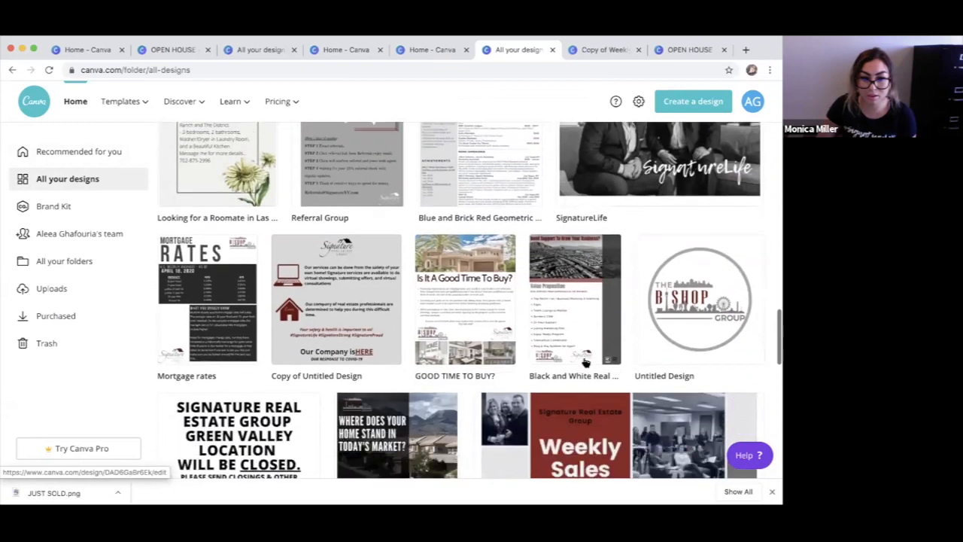
{"action": "scroll", "coordinate": [585, 363], "scroll_direction": "down", "scroll_amount": 1}
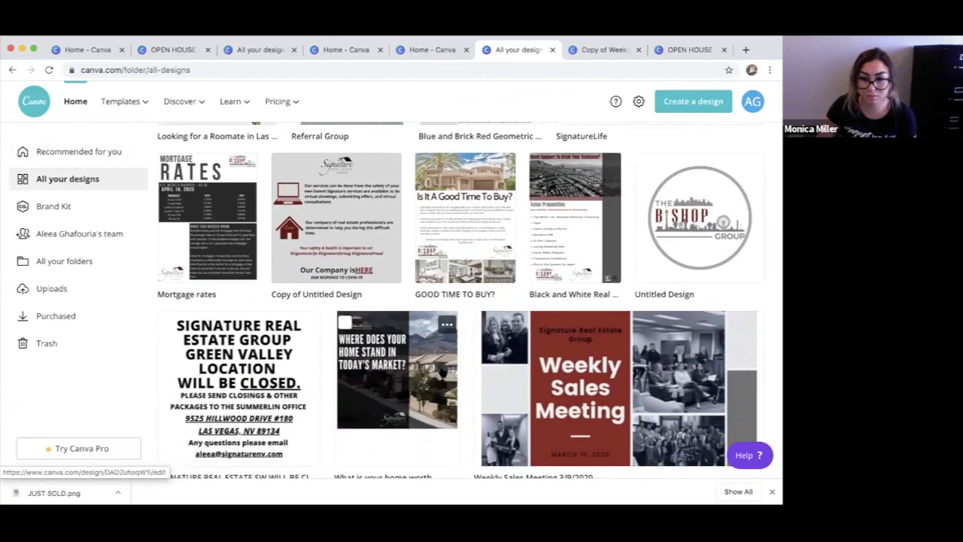
{"action": "left_click", "coordinate": [550, 255]}
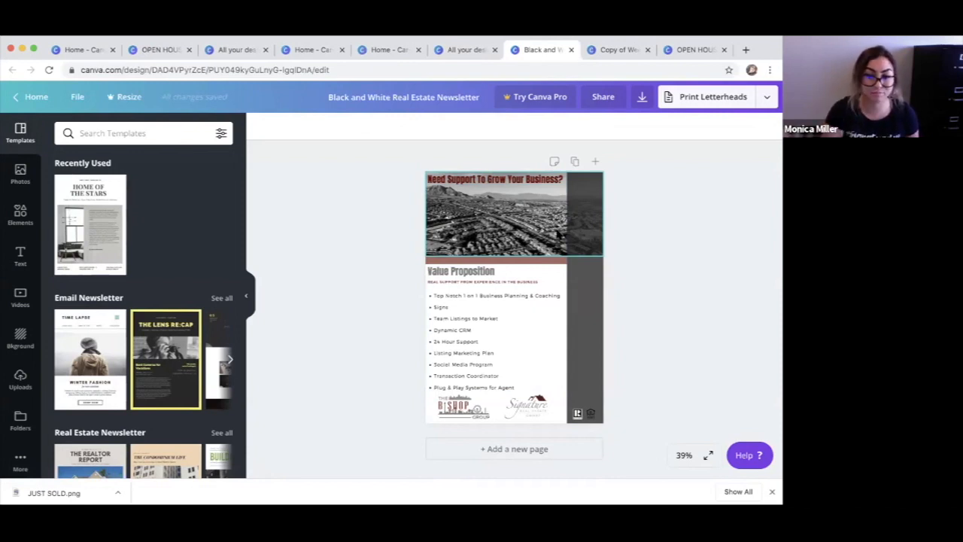
Leave the newsletter and go back to the list of all saved designs.
{"action": "left_click", "coordinate": [31, 96]}
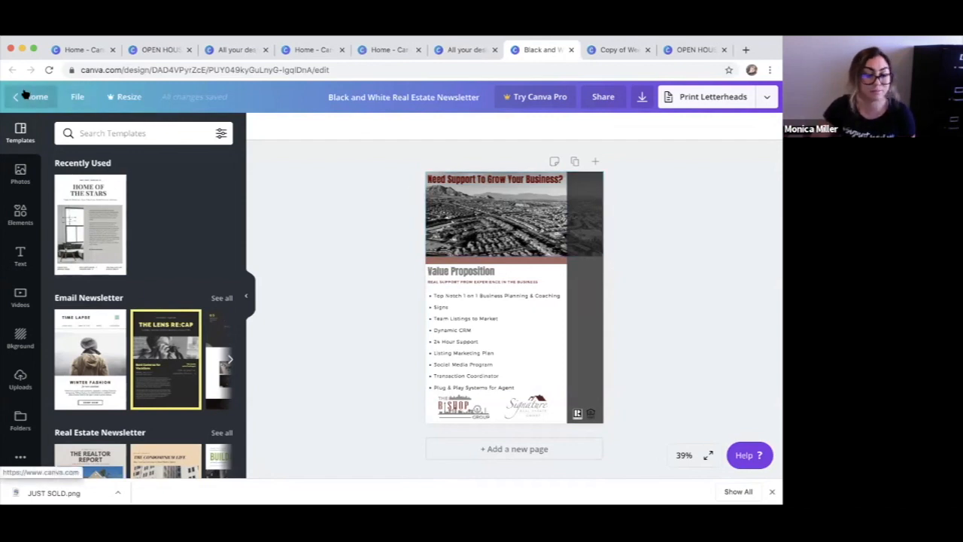
{"action": "scroll", "coordinate": [591, 279], "scroll_direction": "down", "scroll_amount": 3}
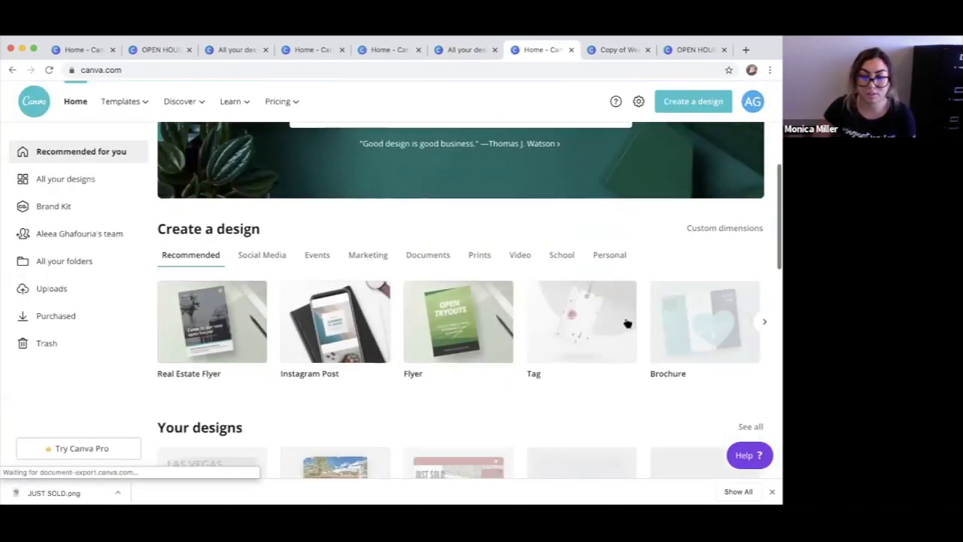
{"action": "left_click", "coordinate": [741, 360]}
{"action": "scroll", "coordinate": [529, 349], "scroll_direction": "down", "scroll_amount": 4}
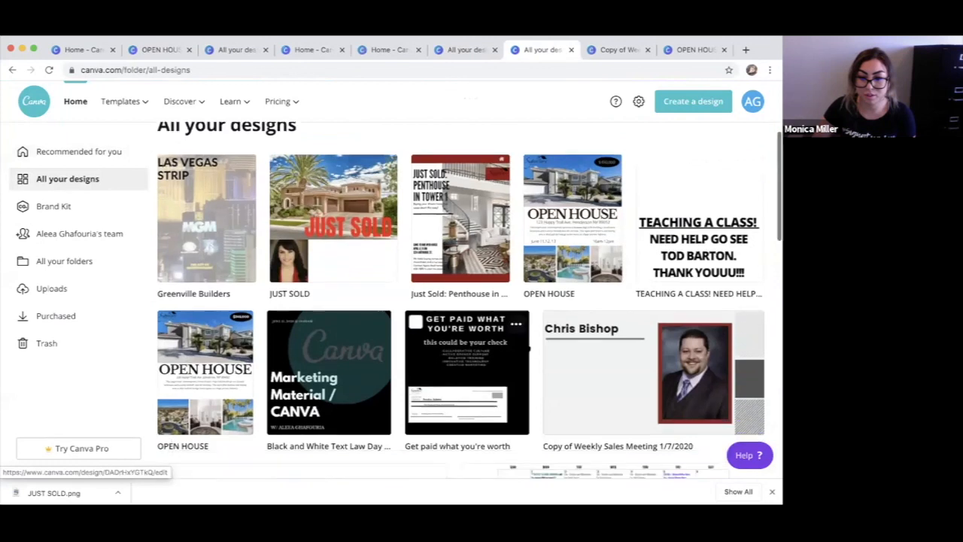
Browse the saved designs for examples such as market reports, award certificates, calendars, sales meeting slides and class flyers.
{"action": "scroll", "coordinate": [529, 347], "scroll_direction": "down", "scroll_amount": 6}
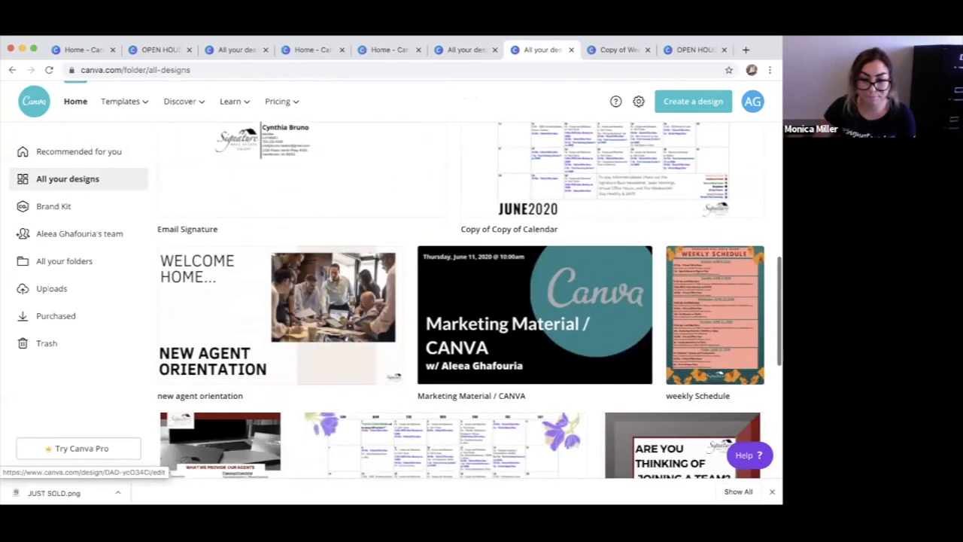
{"action": "scroll", "coordinate": [529, 346], "scroll_direction": "down", "scroll_amount": 2}
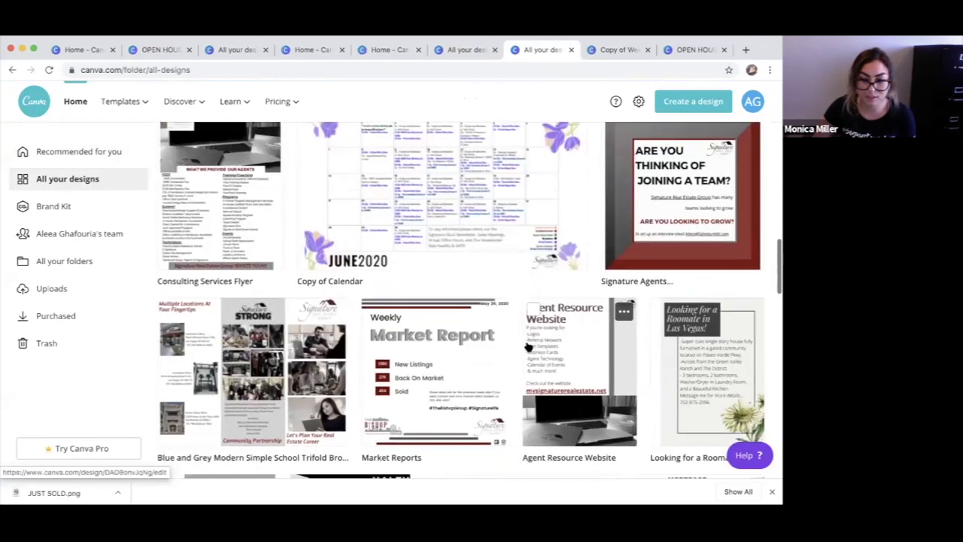
{"action": "scroll", "coordinate": [529, 346], "scroll_direction": "down", "scroll_amount": 1}
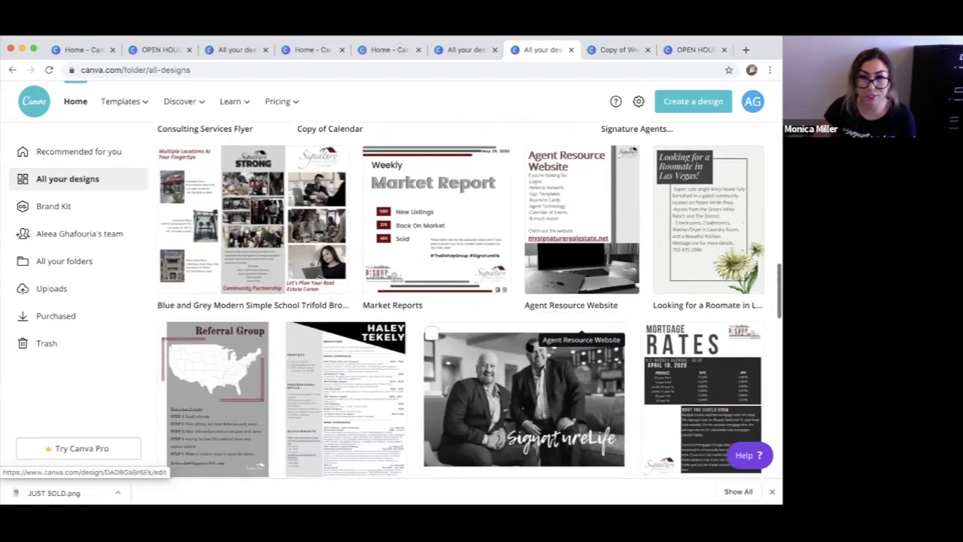
{"action": "scroll", "coordinate": [406, 251], "scroll_direction": "up", "scroll_amount": 1}
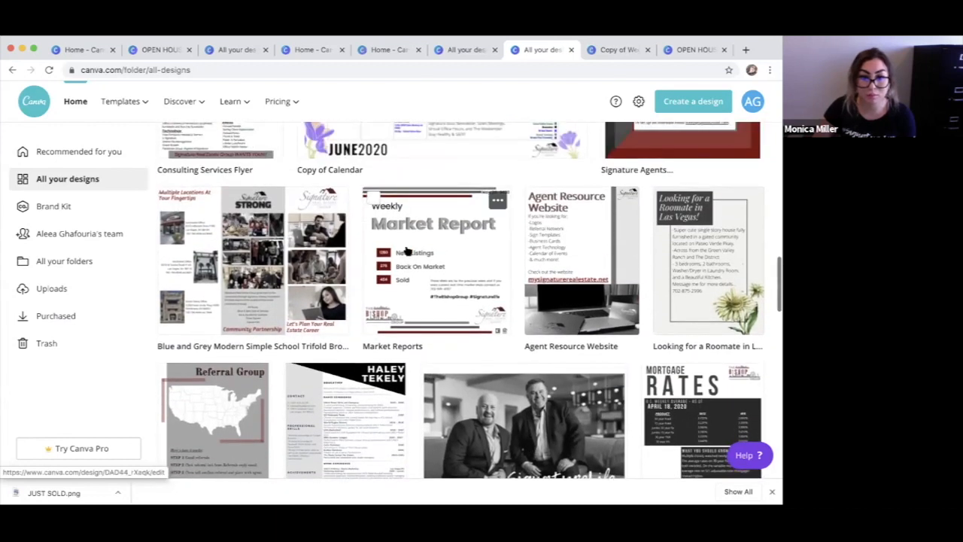
{"action": "scroll", "coordinate": [406, 250], "scroll_direction": "down", "scroll_amount": 1}
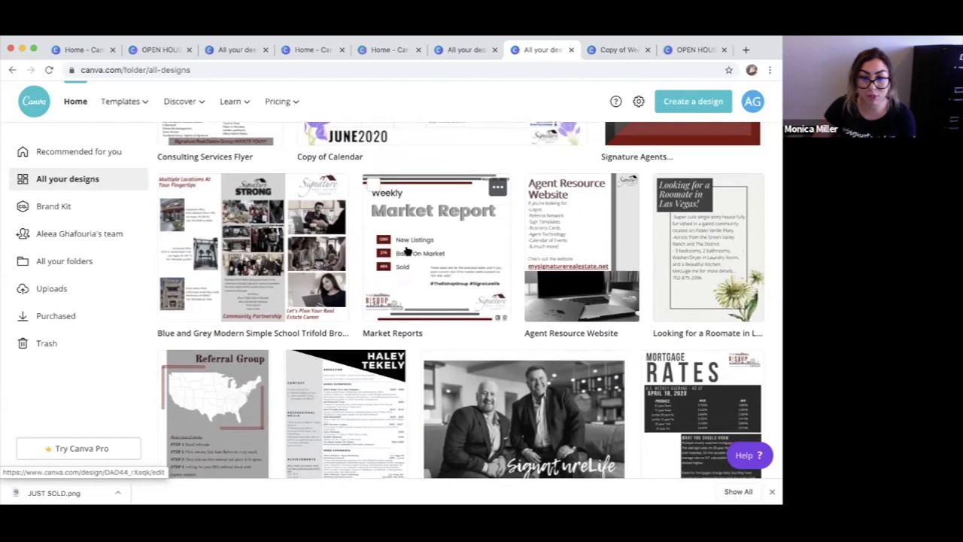
{"action": "scroll", "coordinate": [407, 251], "scroll_direction": "down", "scroll_amount": 1}
{"action": "scroll", "coordinate": [406, 250], "scroll_direction": "down", "scroll_amount": 1}
{"action": "scroll", "coordinate": [407, 251], "scroll_direction": "down", "scroll_amount": 2}
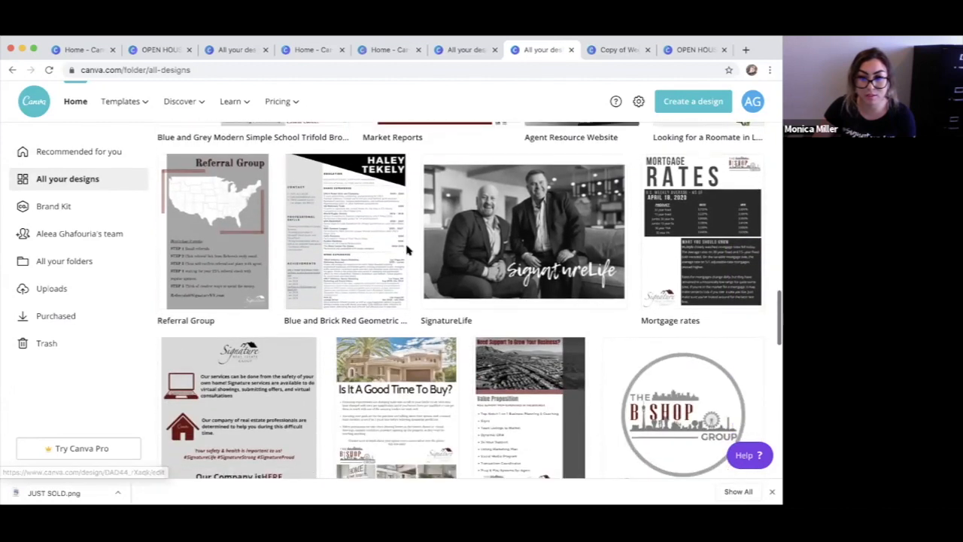
{"action": "scroll", "coordinate": [419, 243], "scroll_direction": "down", "scroll_amount": 1}
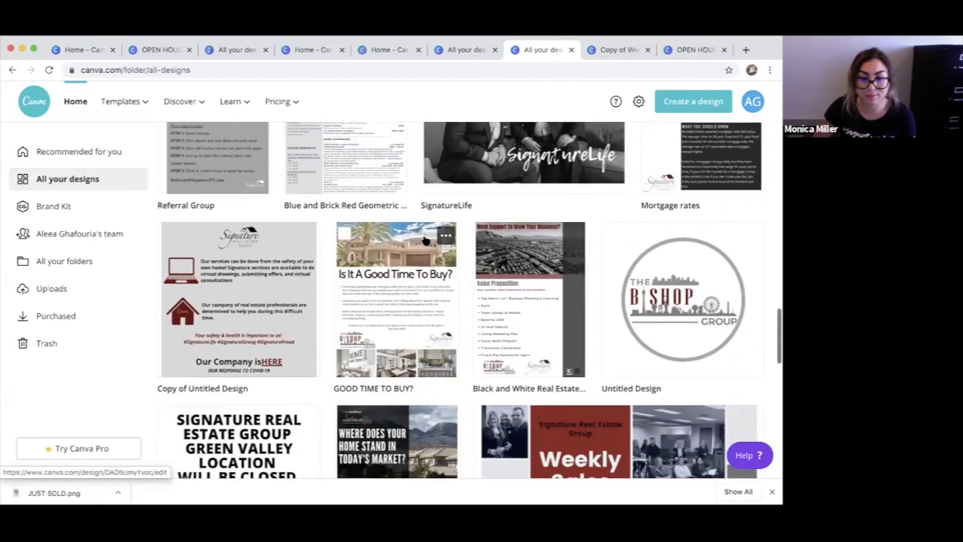
{"action": "scroll", "coordinate": [425, 239], "scroll_direction": "down", "scroll_amount": 6}
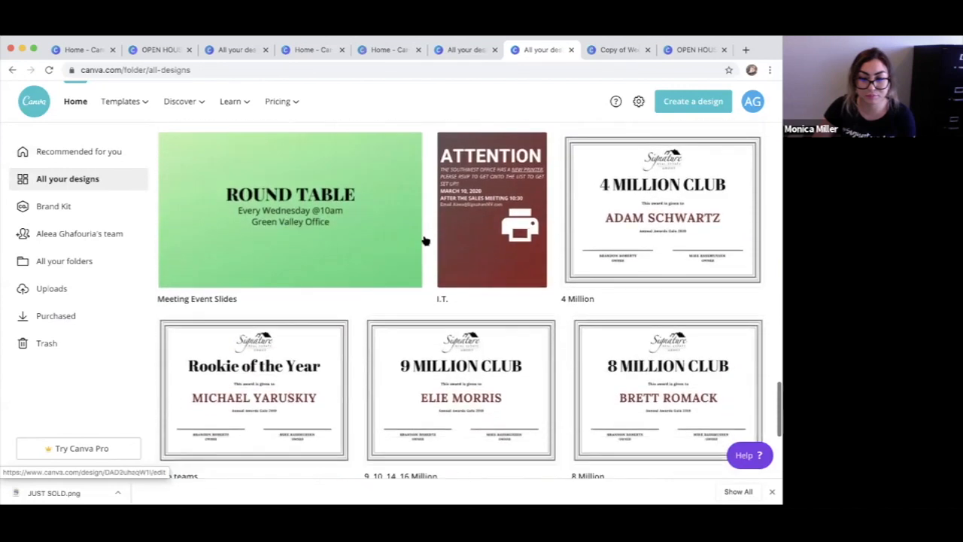
{"action": "scroll", "coordinate": [425, 241], "scroll_direction": "down", "scroll_amount": 7}
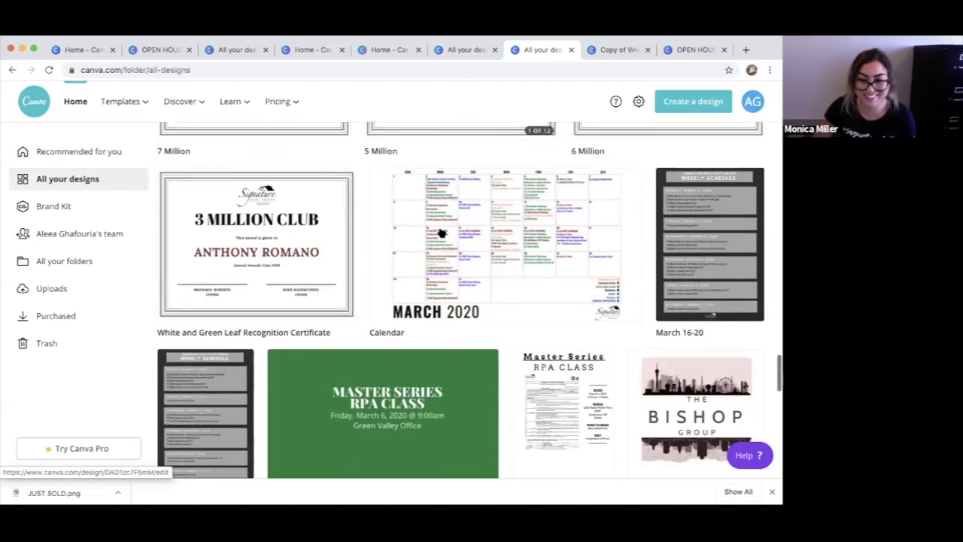
{"action": "scroll", "coordinate": [442, 233], "scroll_direction": "down", "scroll_amount": 2}
{"action": "scroll", "coordinate": [442, 234], "scroll_direction": "down", "scroll_amount": 2}
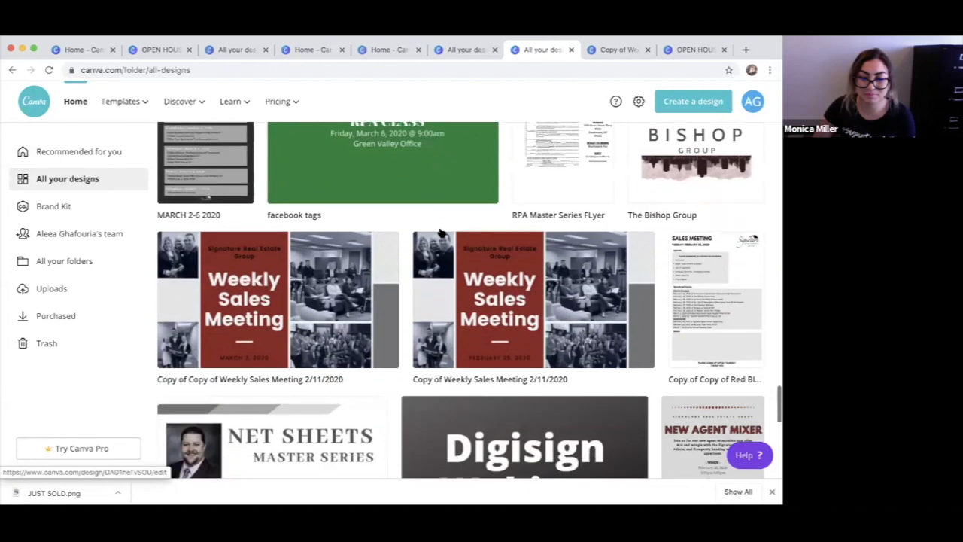
{"action": "scroll", "coordinate": [442, 233], "scroll_direction": "down", "scroll_amount": 4}
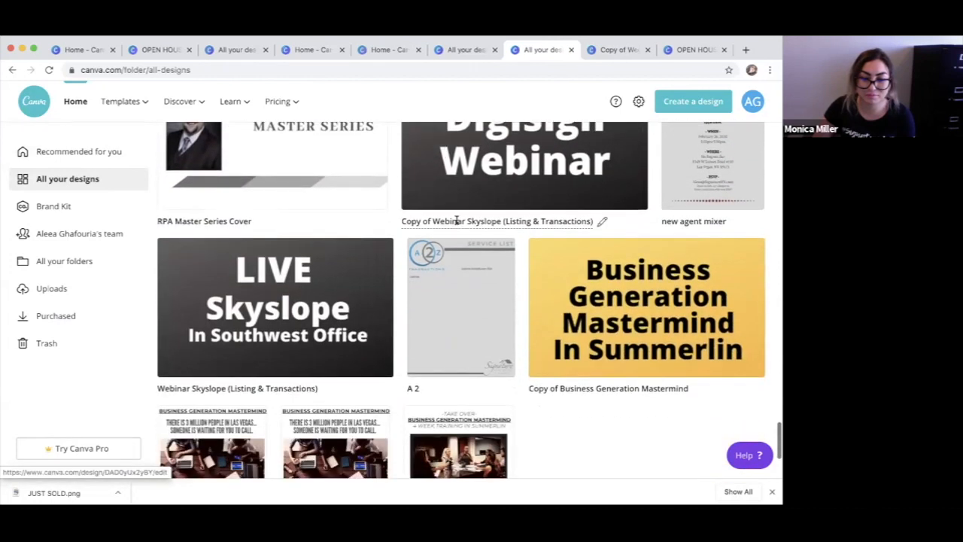
{"action": "scroll", "coordinate": [456, 222], "scroll_direction": "down", "scroll_amount": 3}
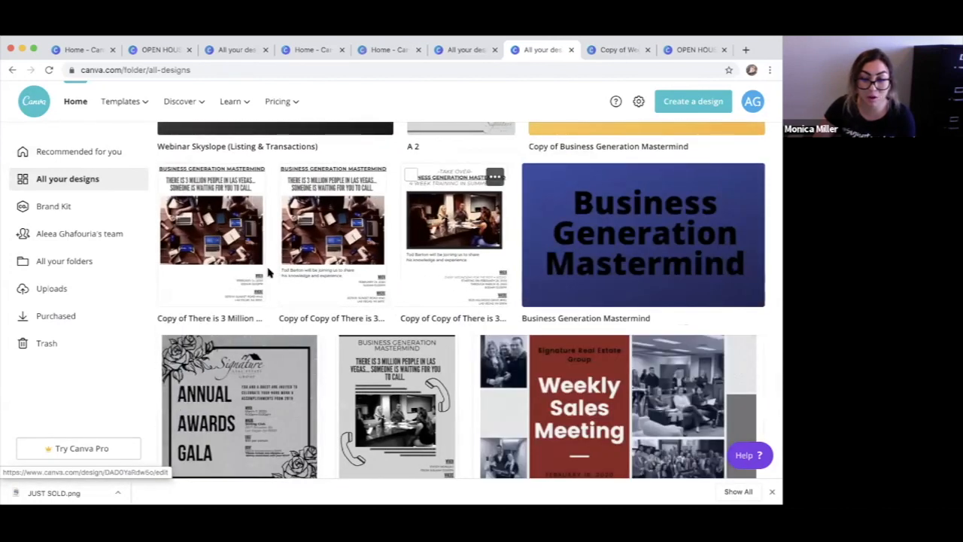
{"action": "scroll", "coordinate": [398, 273], "scroll_direction": "down", "scroll_amount": 2}
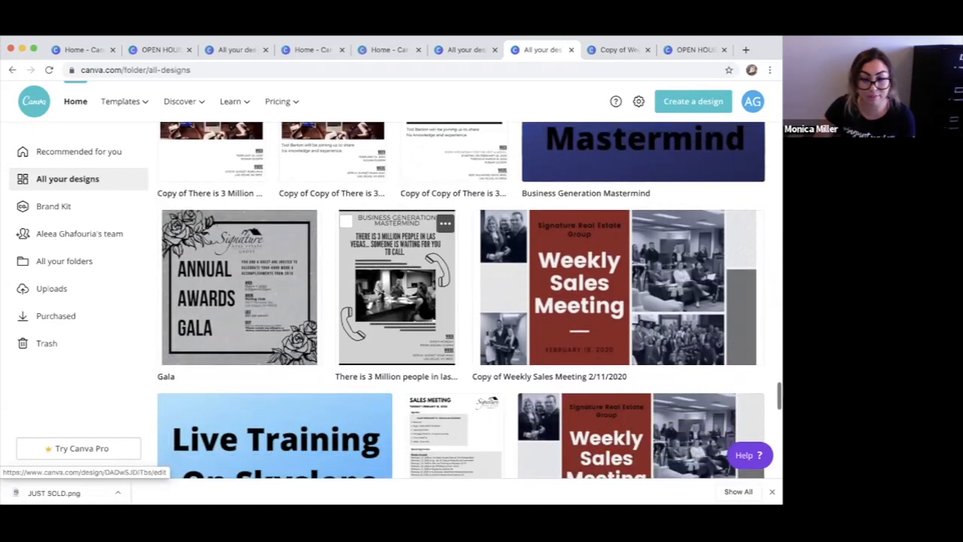
{"action": "scroll", "coordinate": [399, 274], "scroll_direction": "down", "scroll_amount": 4}
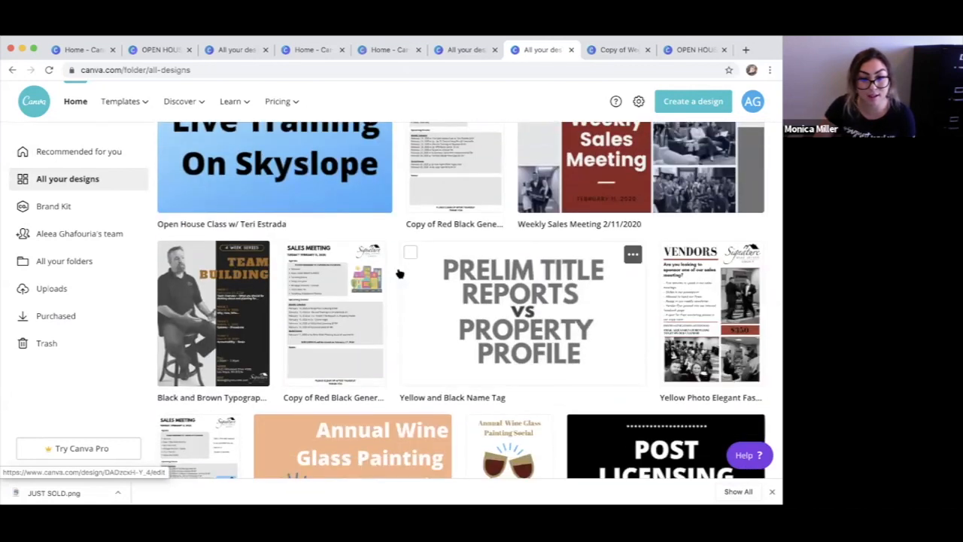
{"action": "scroll", "coordinate": [400, 274], "scroll_direction": "down", "scroll_amount": 2}
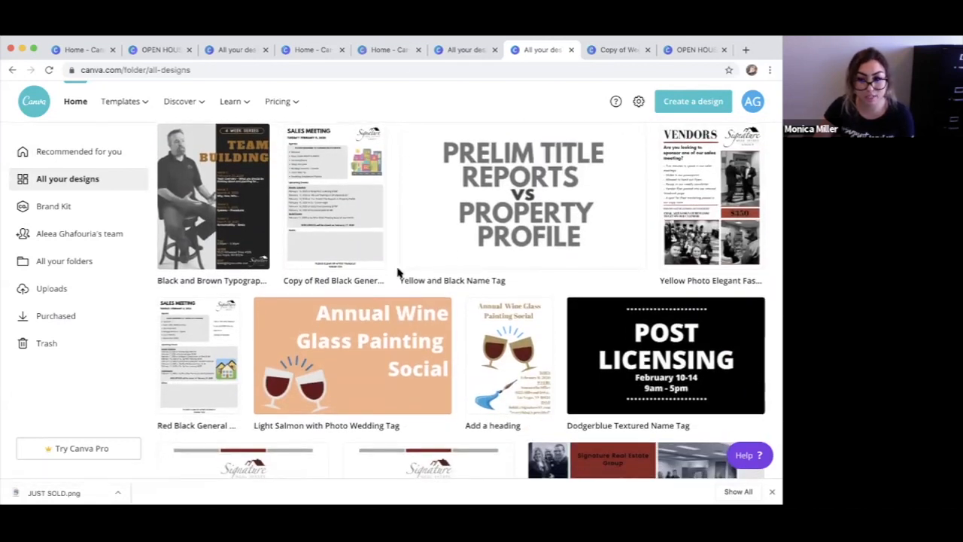
Switch back through the open Canva pages to the earlier one listing all designs with the design-type choices expanded.
{"action": "left_click", "coordinate": [444, 52]}
{"action": "left_click", "coordinate": [400, 51]}
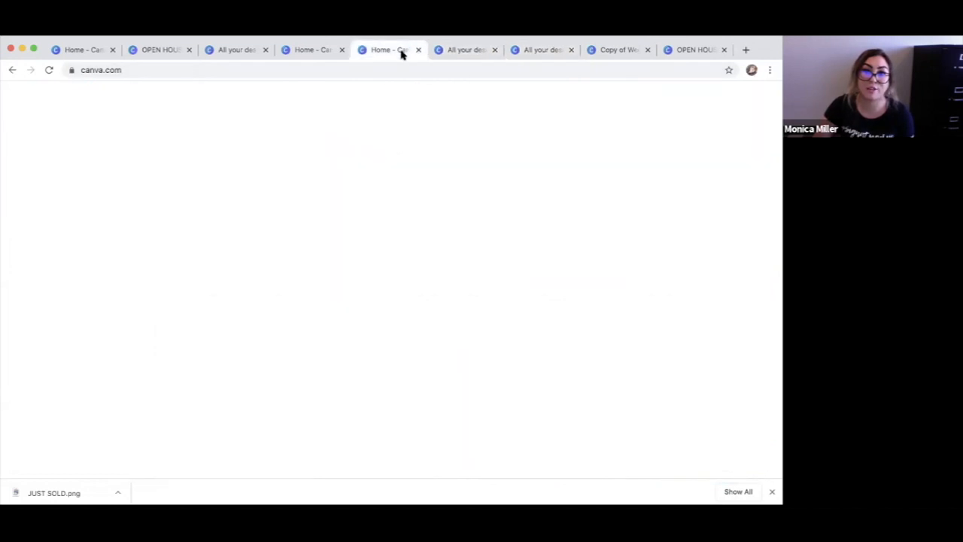
{"action": "left_click", "coordinate": [313, 49]}
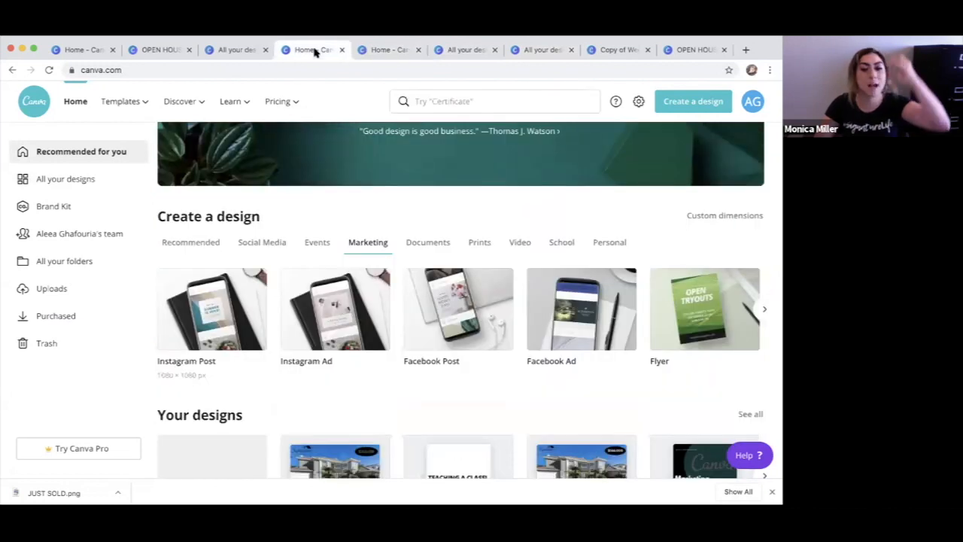
{"action": "left_click", "coordinate": [244, 50]}
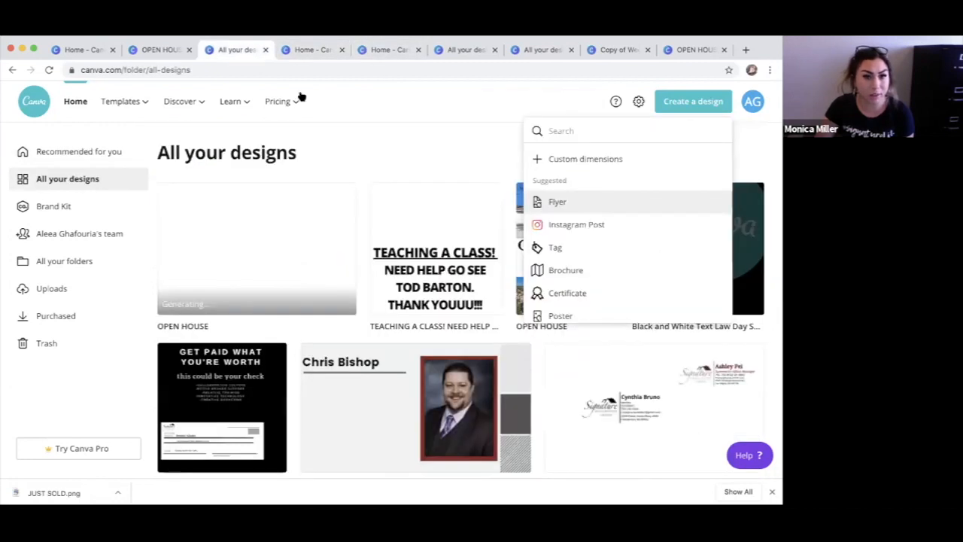